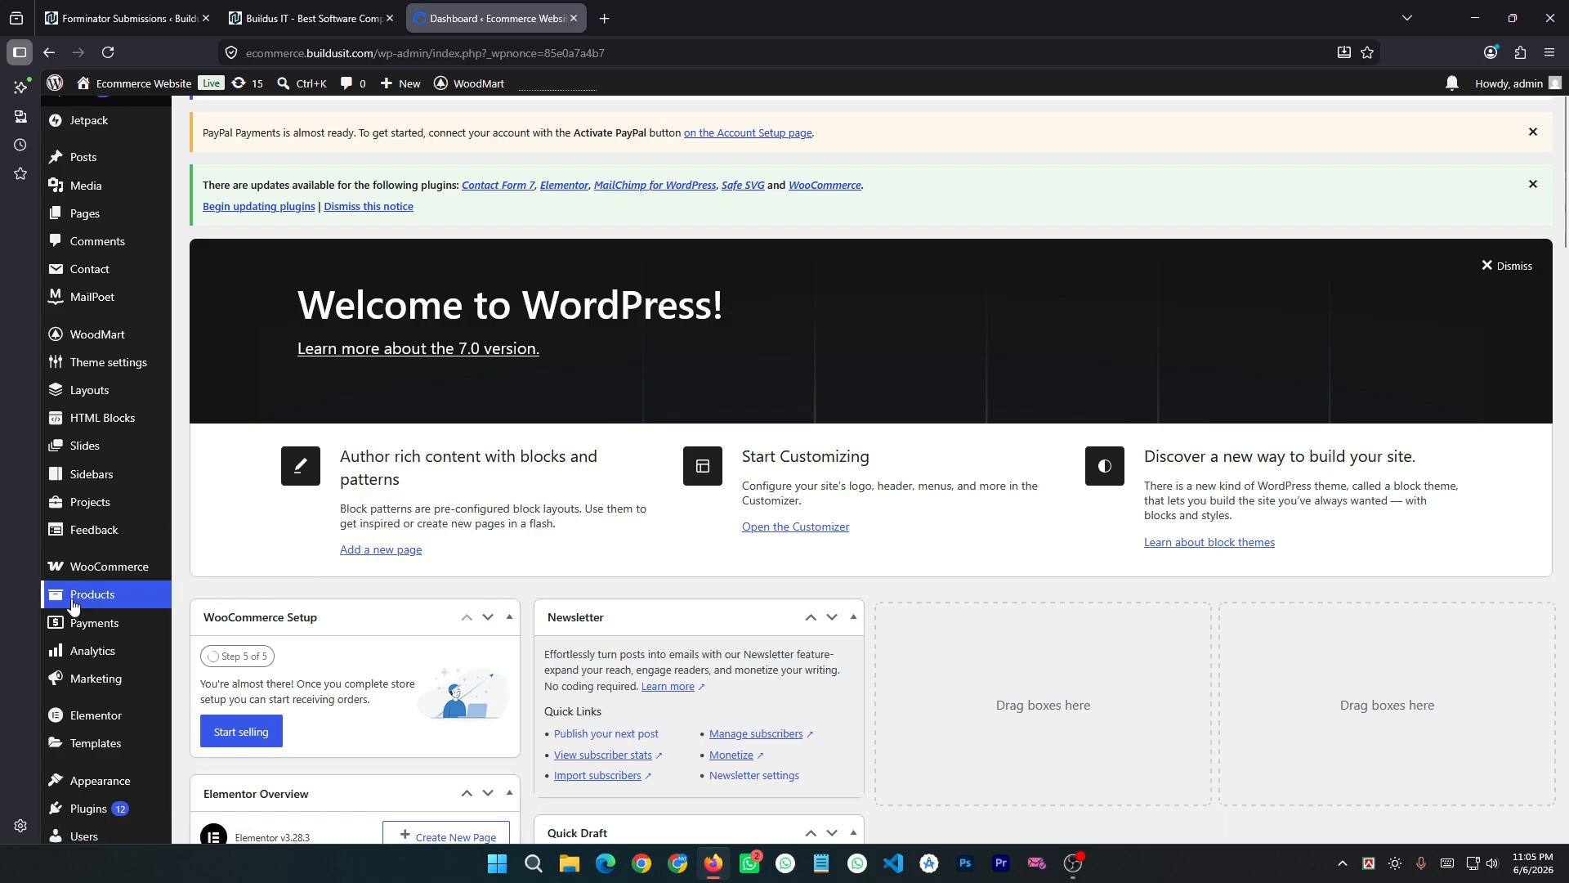
Step: Open the store's product list and start adding a new product
mouse_move(105, 603)
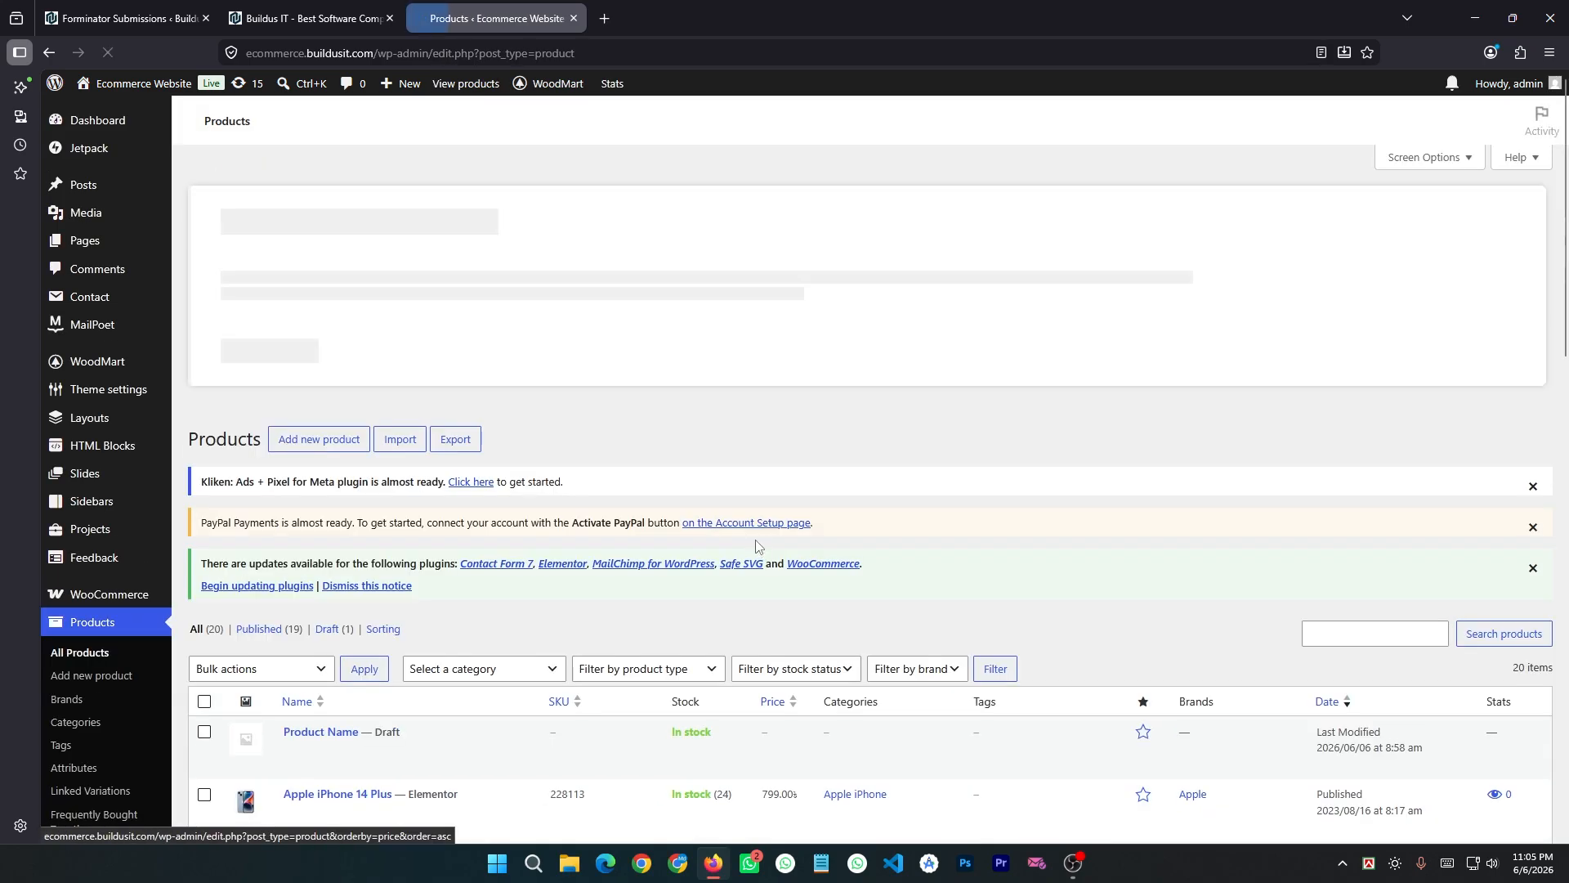
scroll(756, 546, "down", 12)
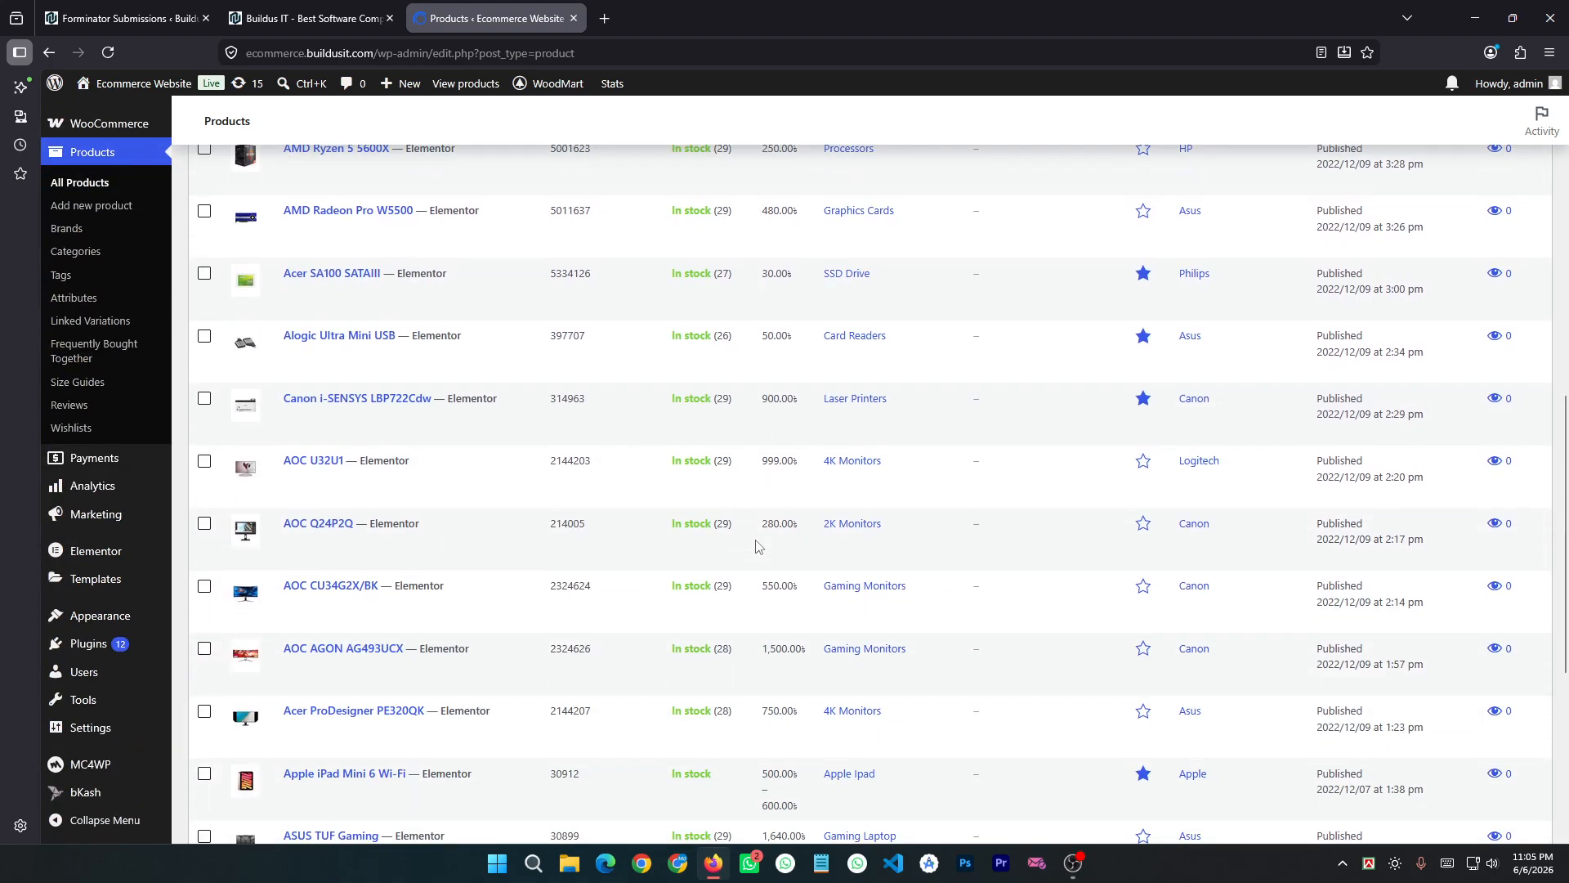
scroll(759, 546, "up", 9)
scroll(758, 546, "up", 4)
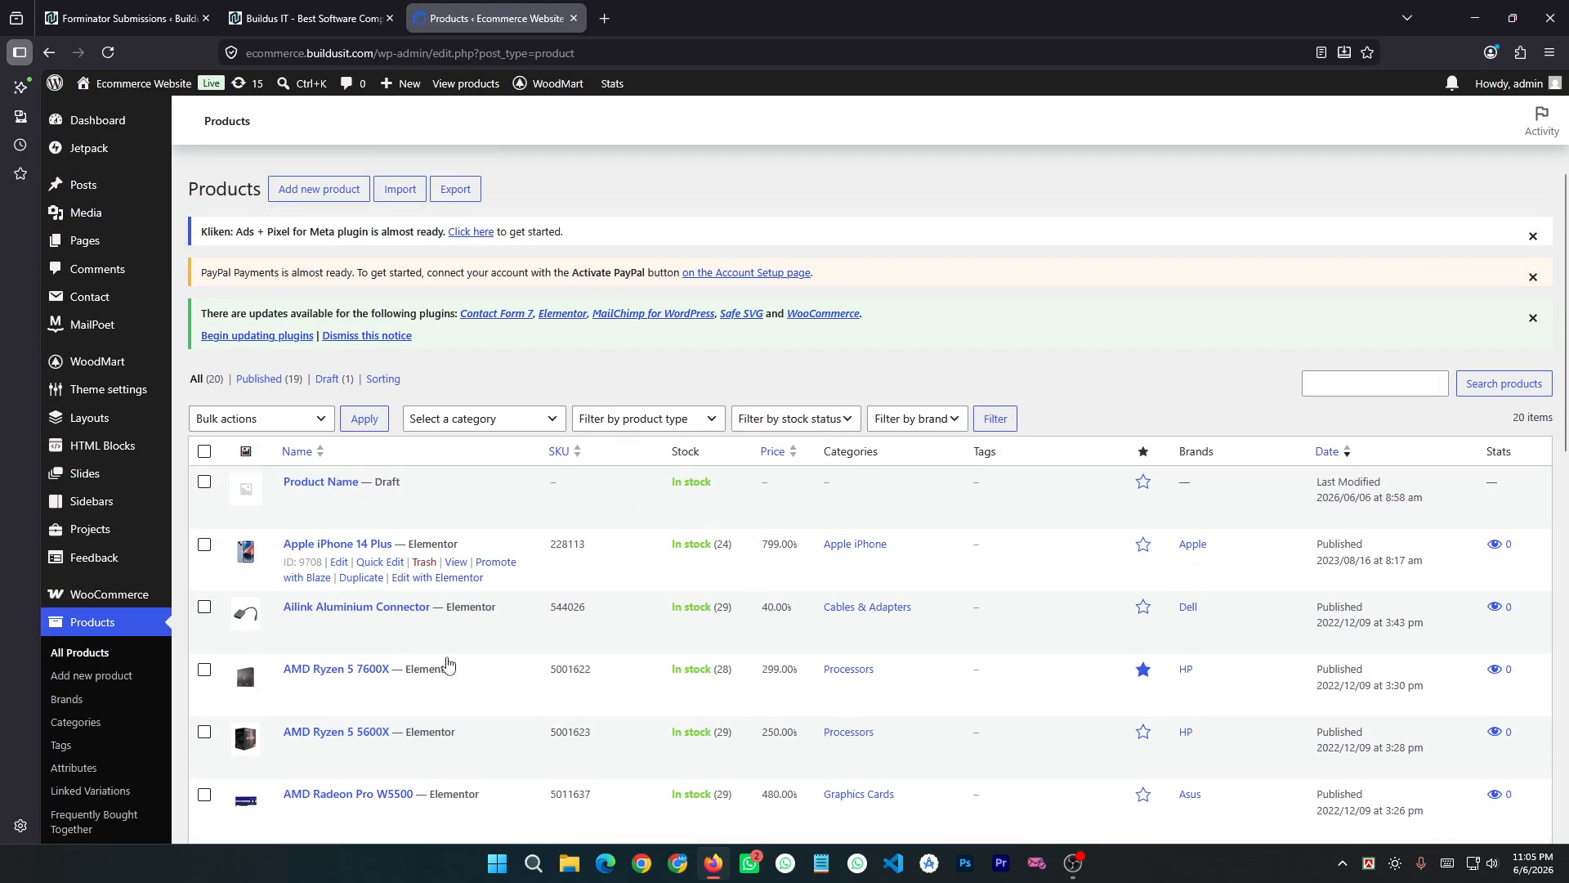
scroll(828, 609, "down", 4)
scroll(828, 609, "up", 5)
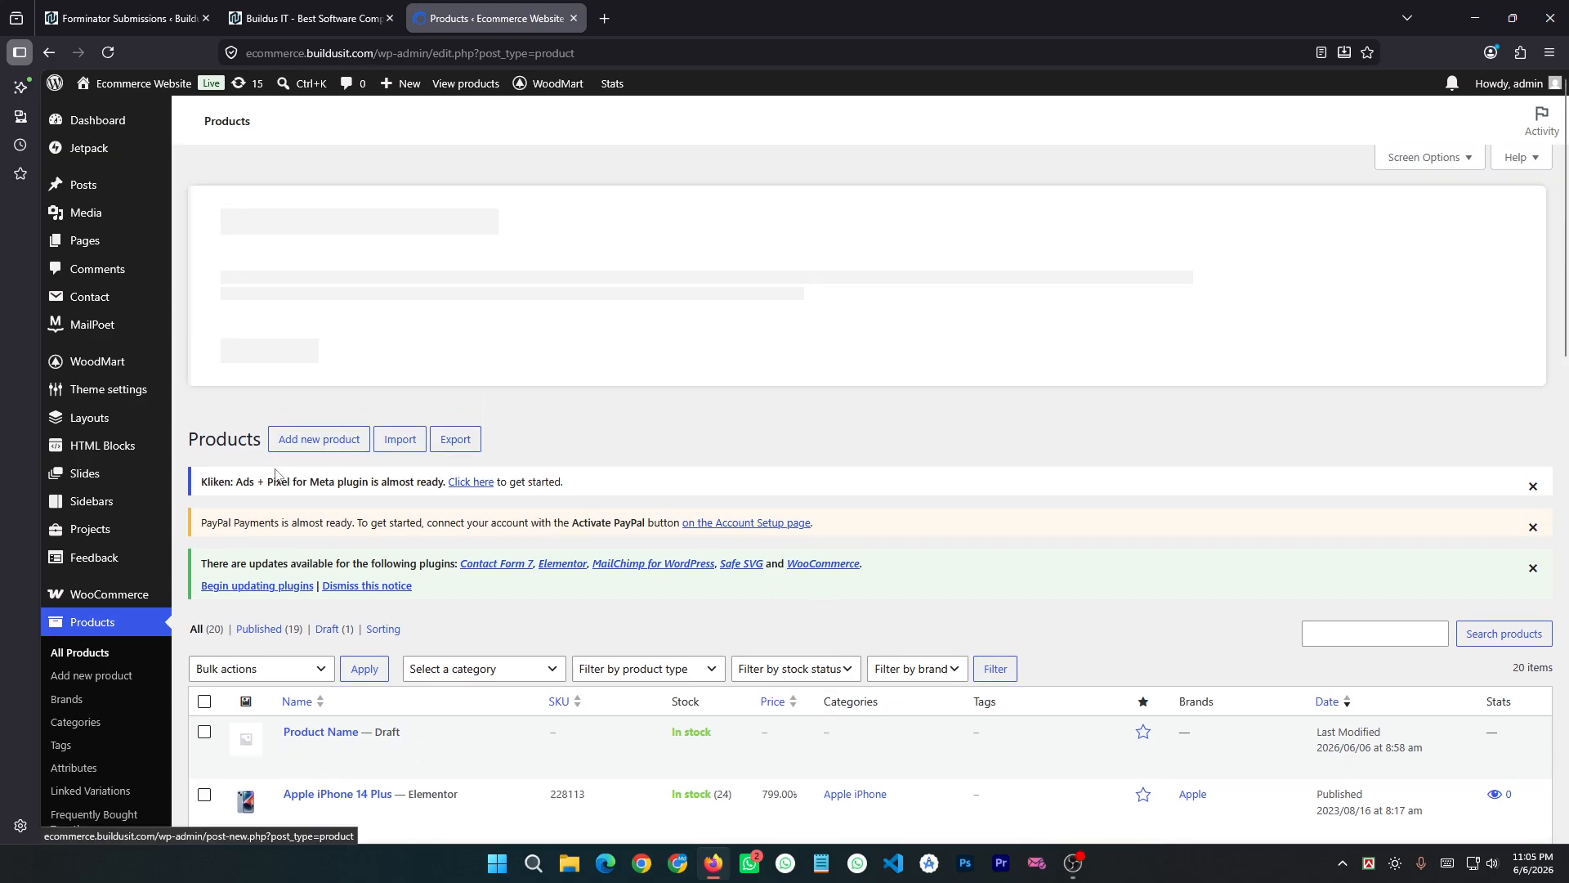
left_click(333, 448)
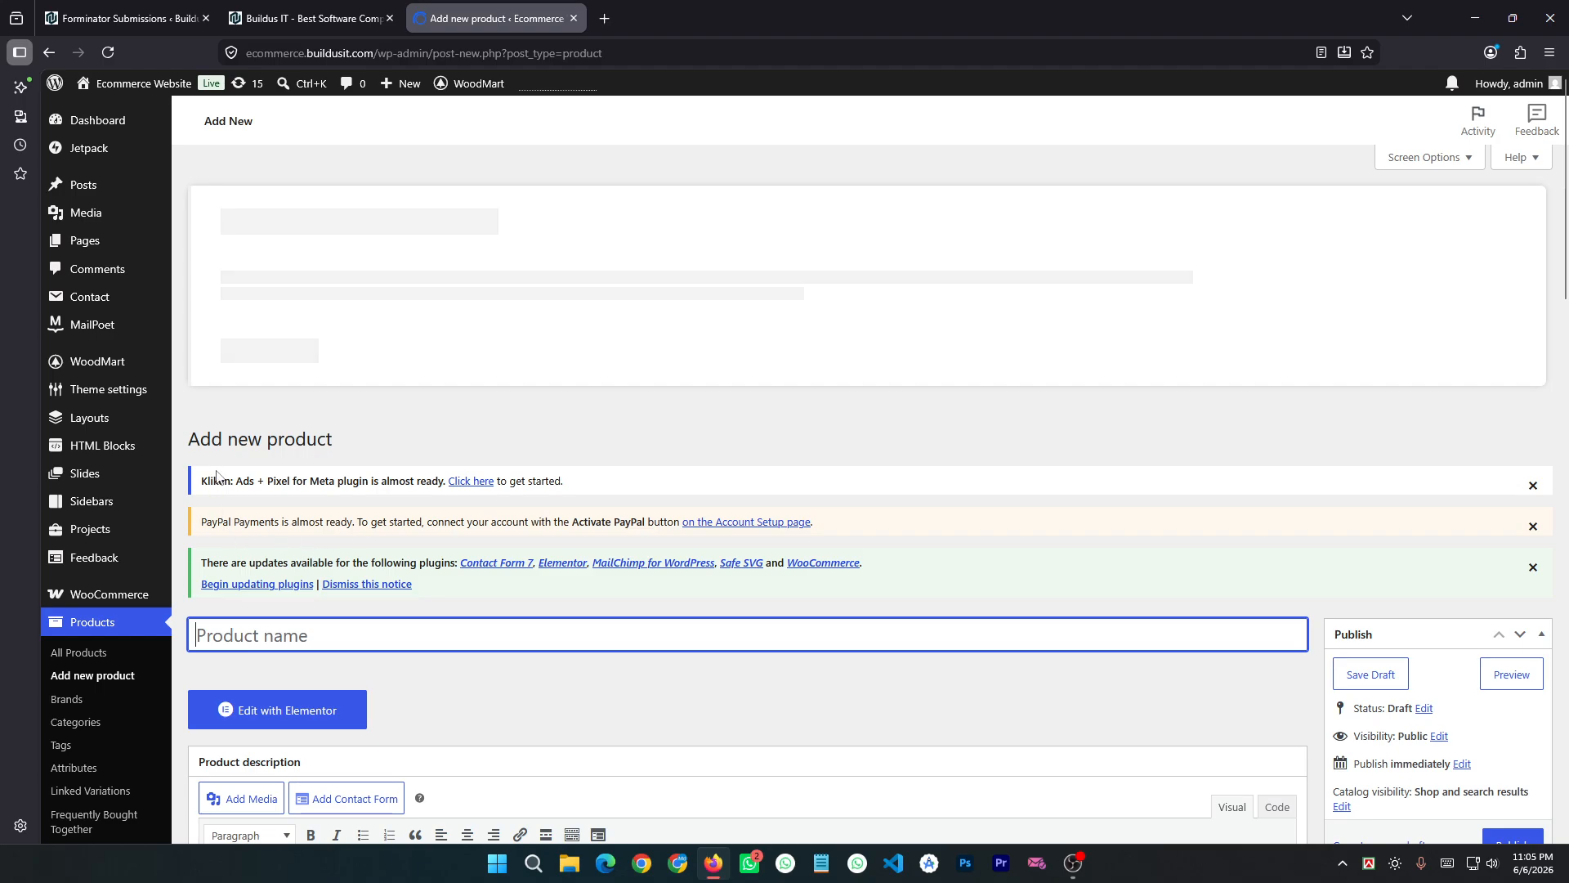
Step: Dismiss the Kliken, PayPal Payments and plugin update notices above the new product form
left_click(1535, 487)
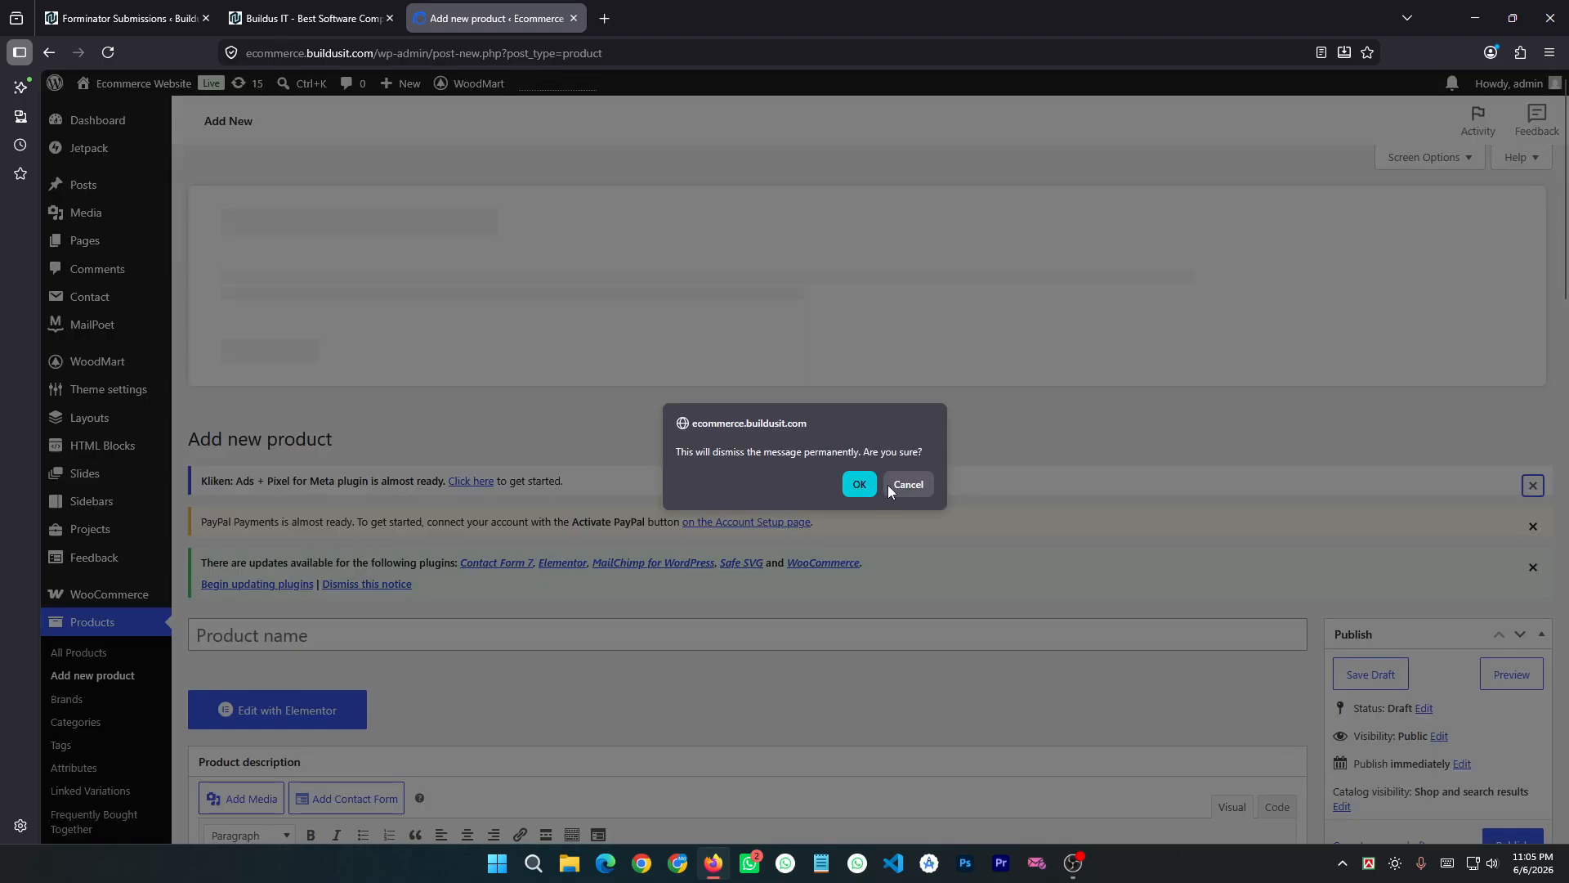
left_click(873, 487)
left_click(1532, 487)
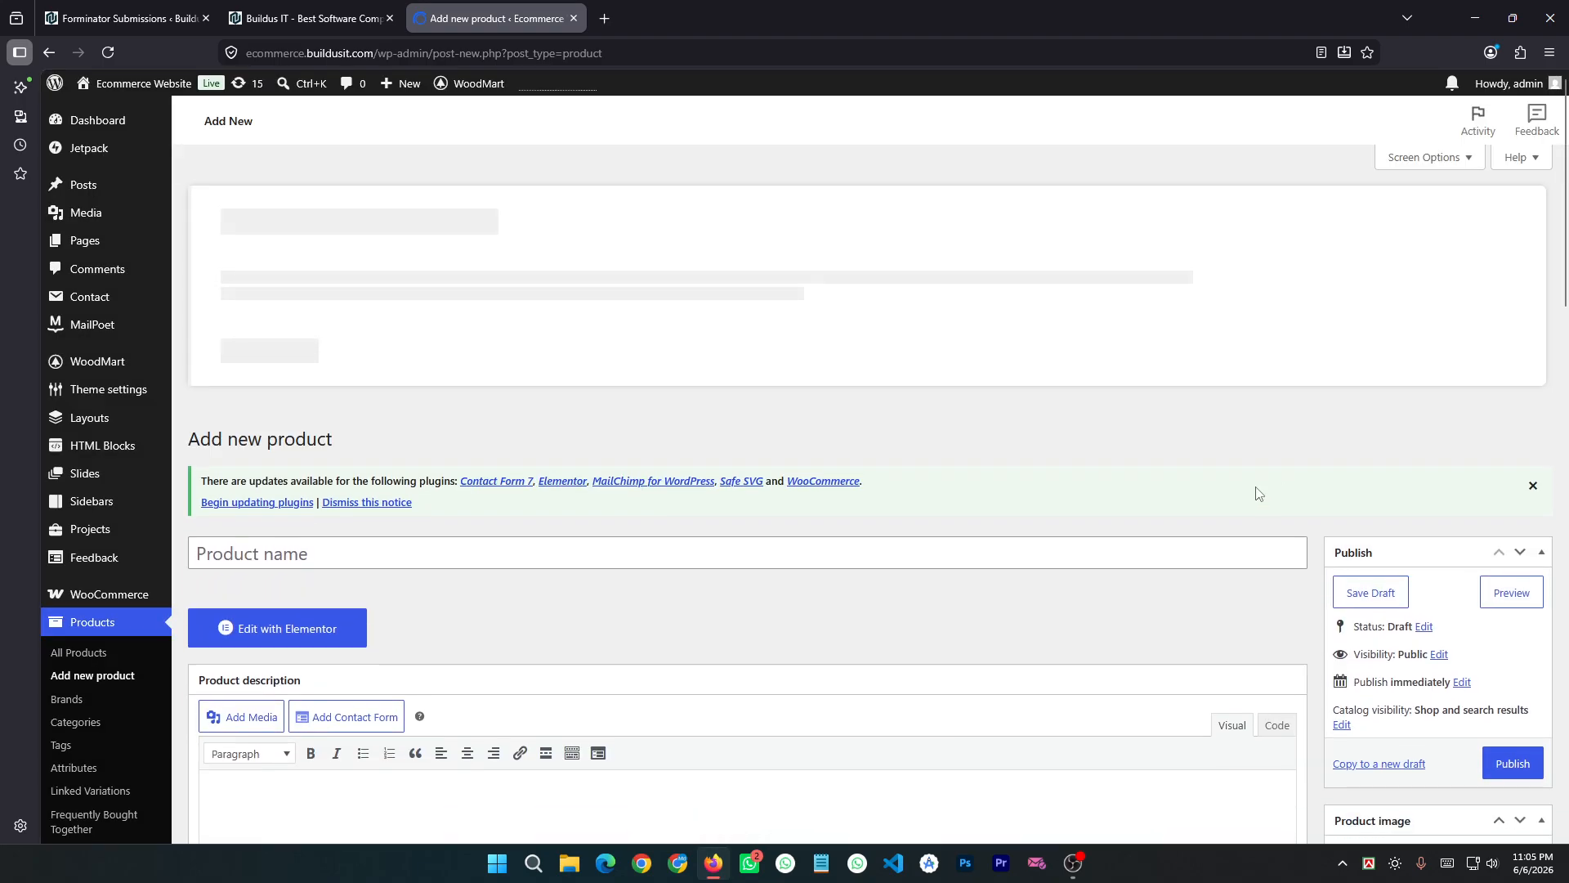
left_click(1533, 488)
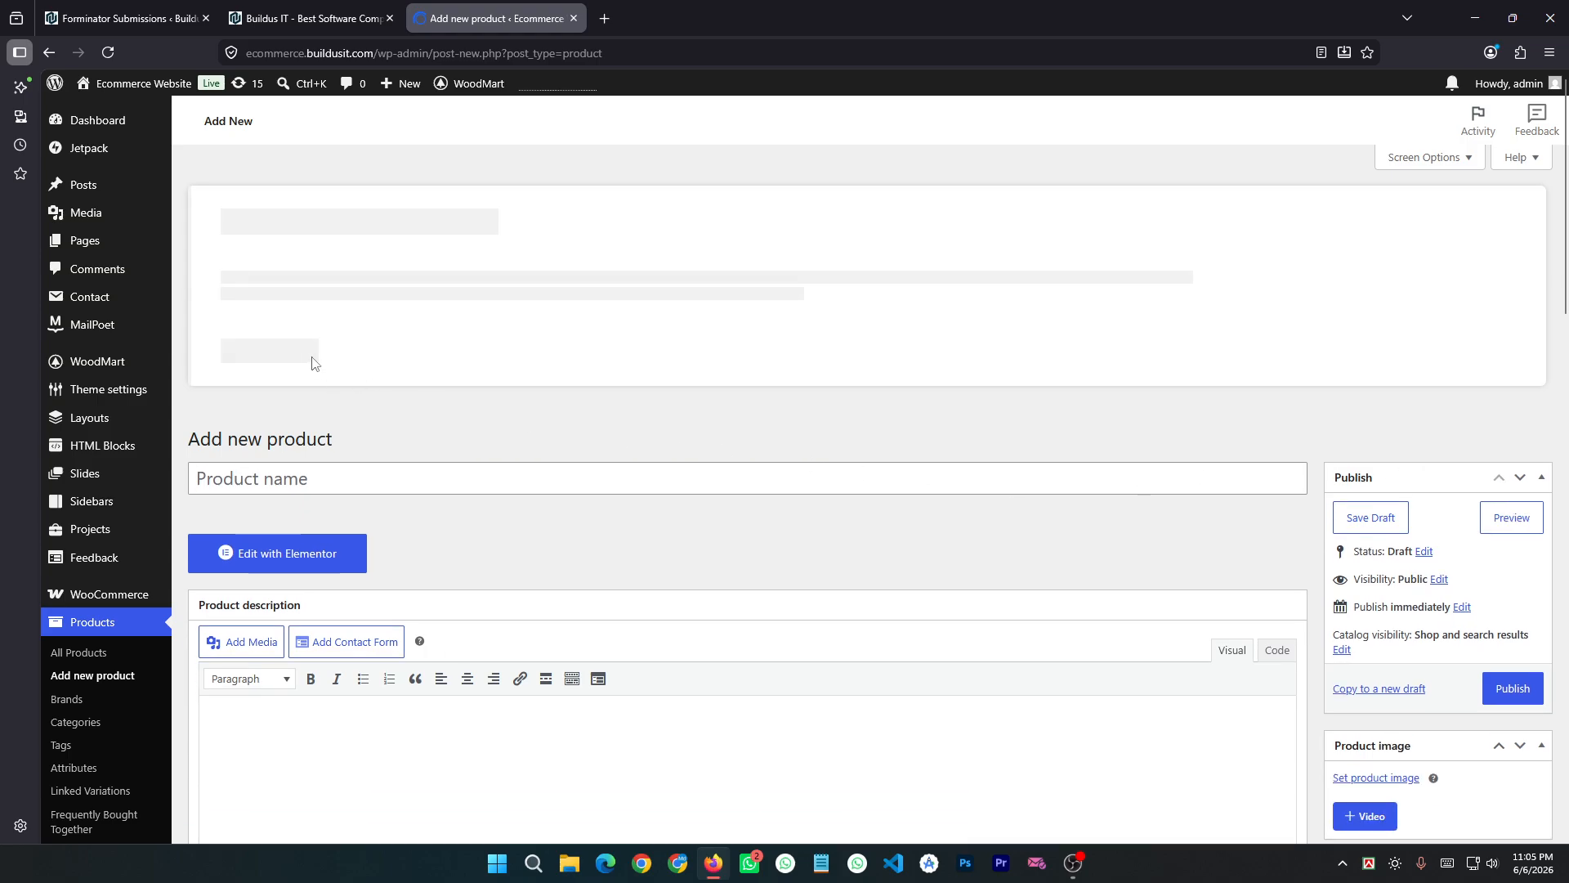
Step: Check the available screen elements for the product form and dismiss the WooCommerce security update notice
left_click(1428, 157)
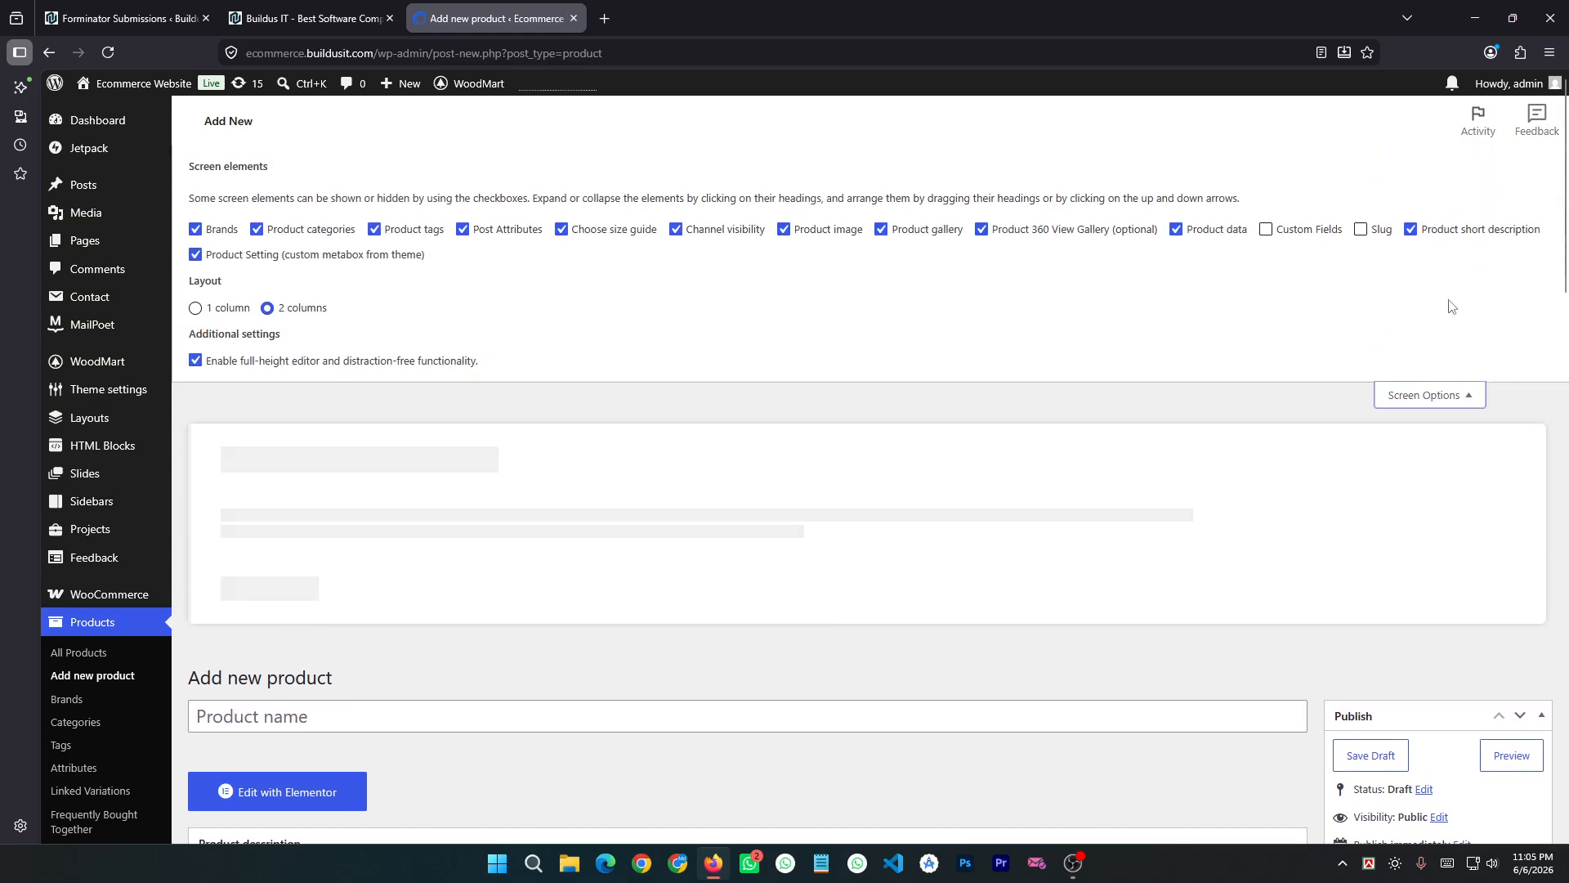
left_click(1443, 398)
scroll(658, 331, "down", 2)
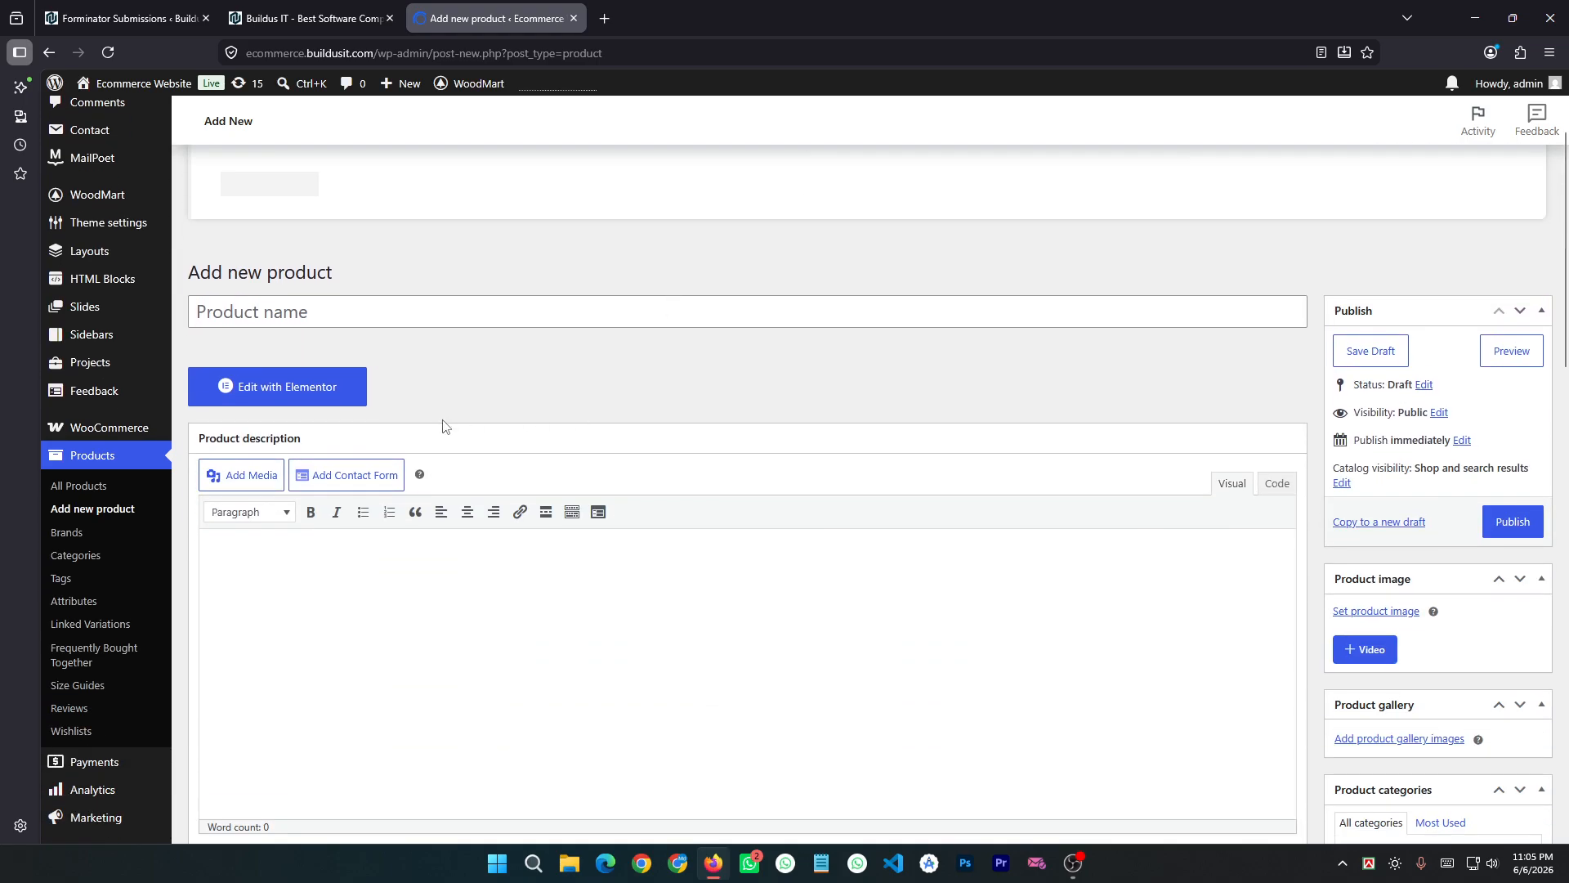
left_click(256, 317)
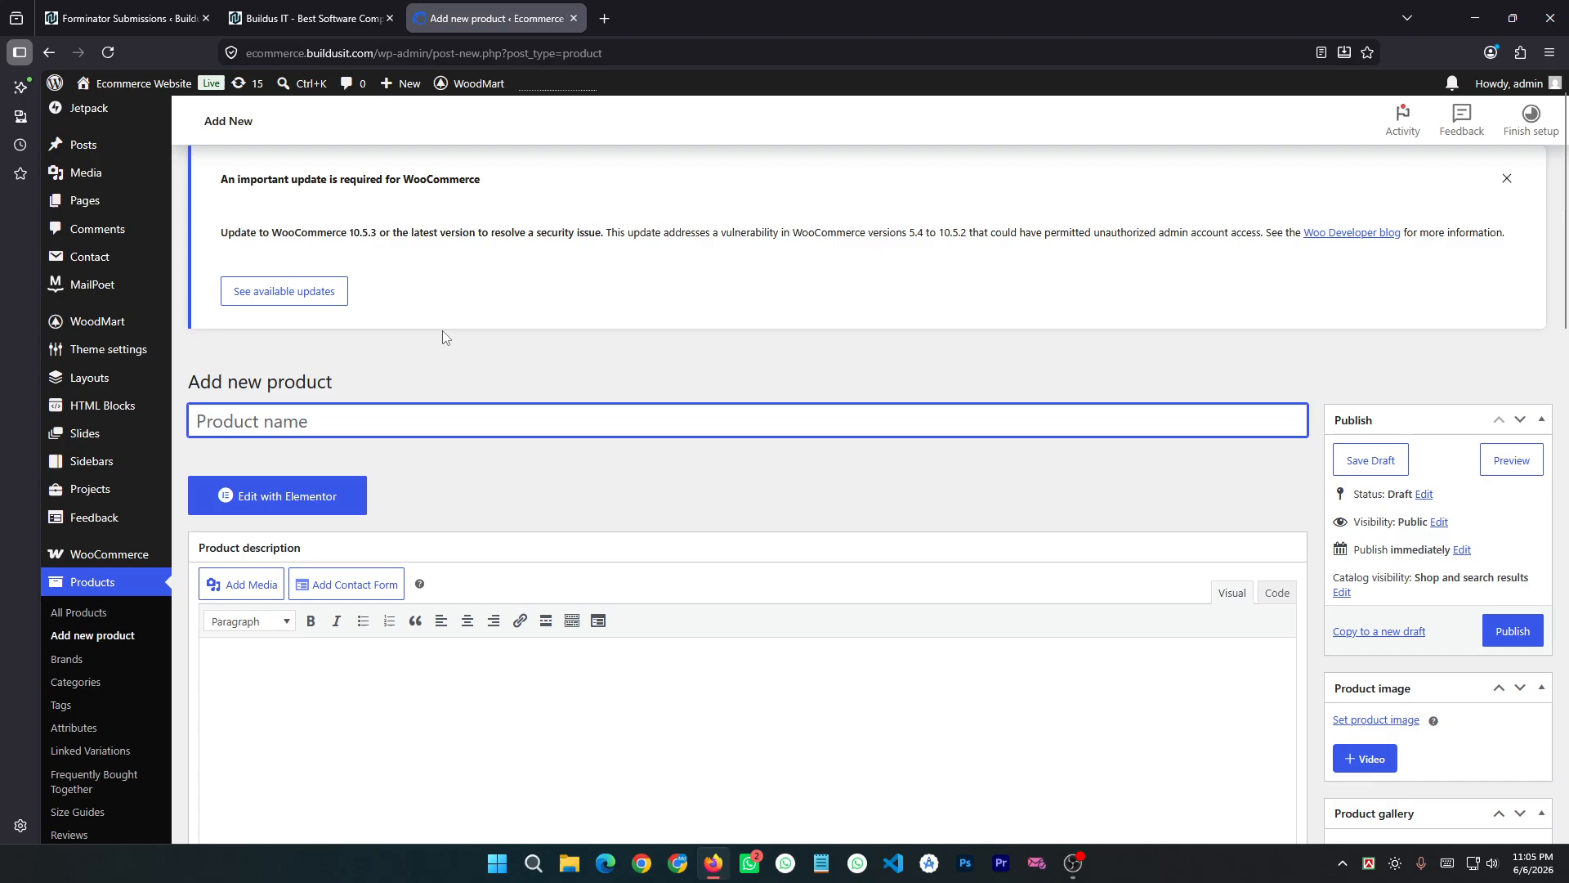
left_click(1507, 218)
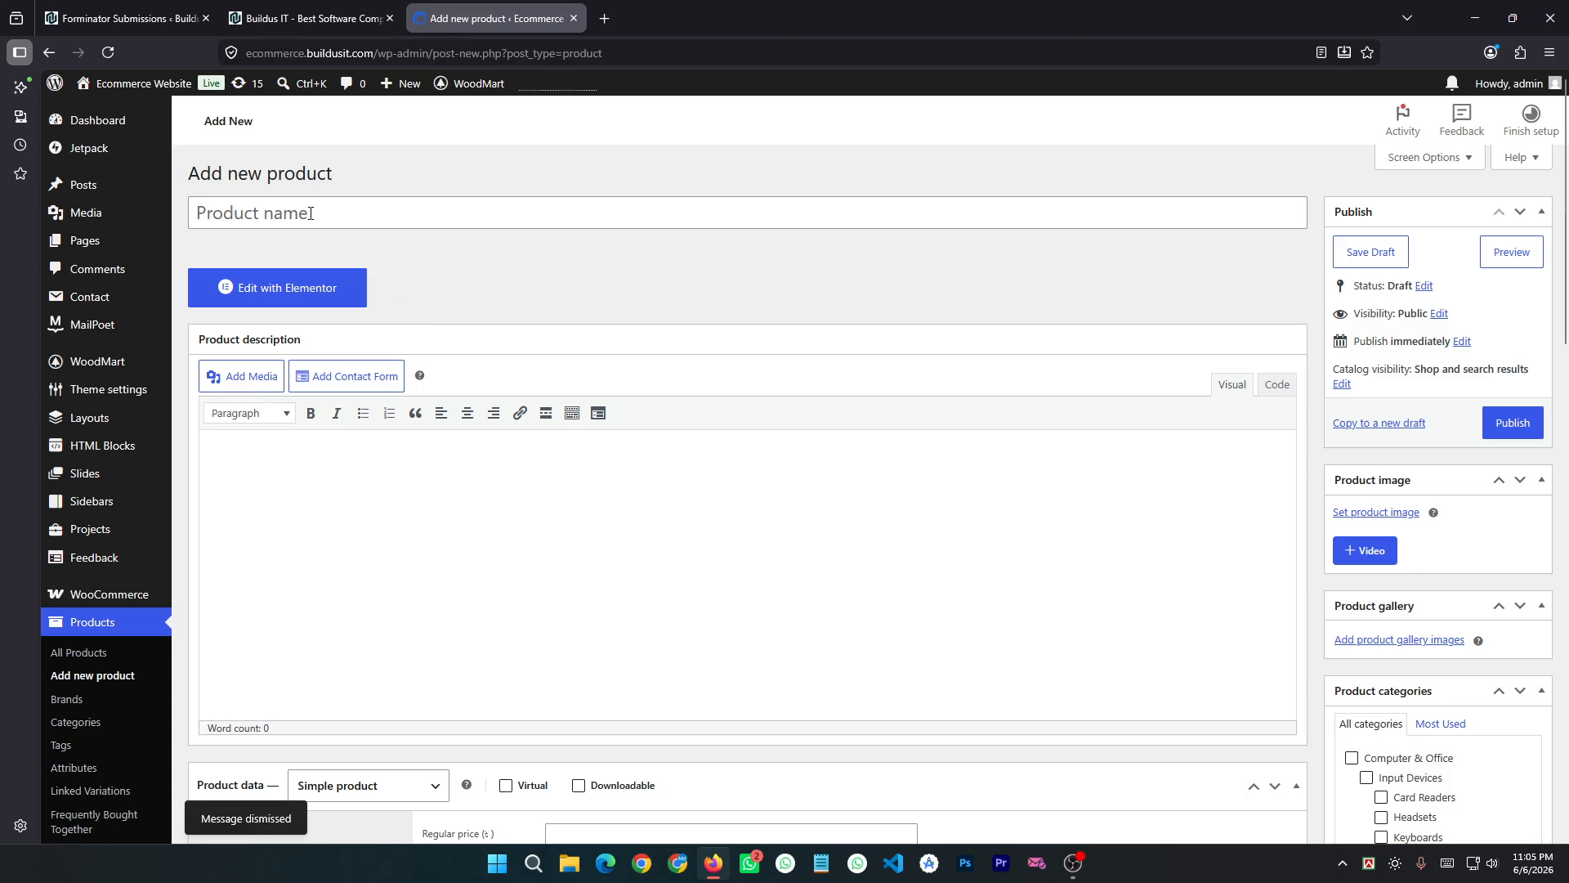
Step: Name the new product "Accessories"
left_click(309, 213)
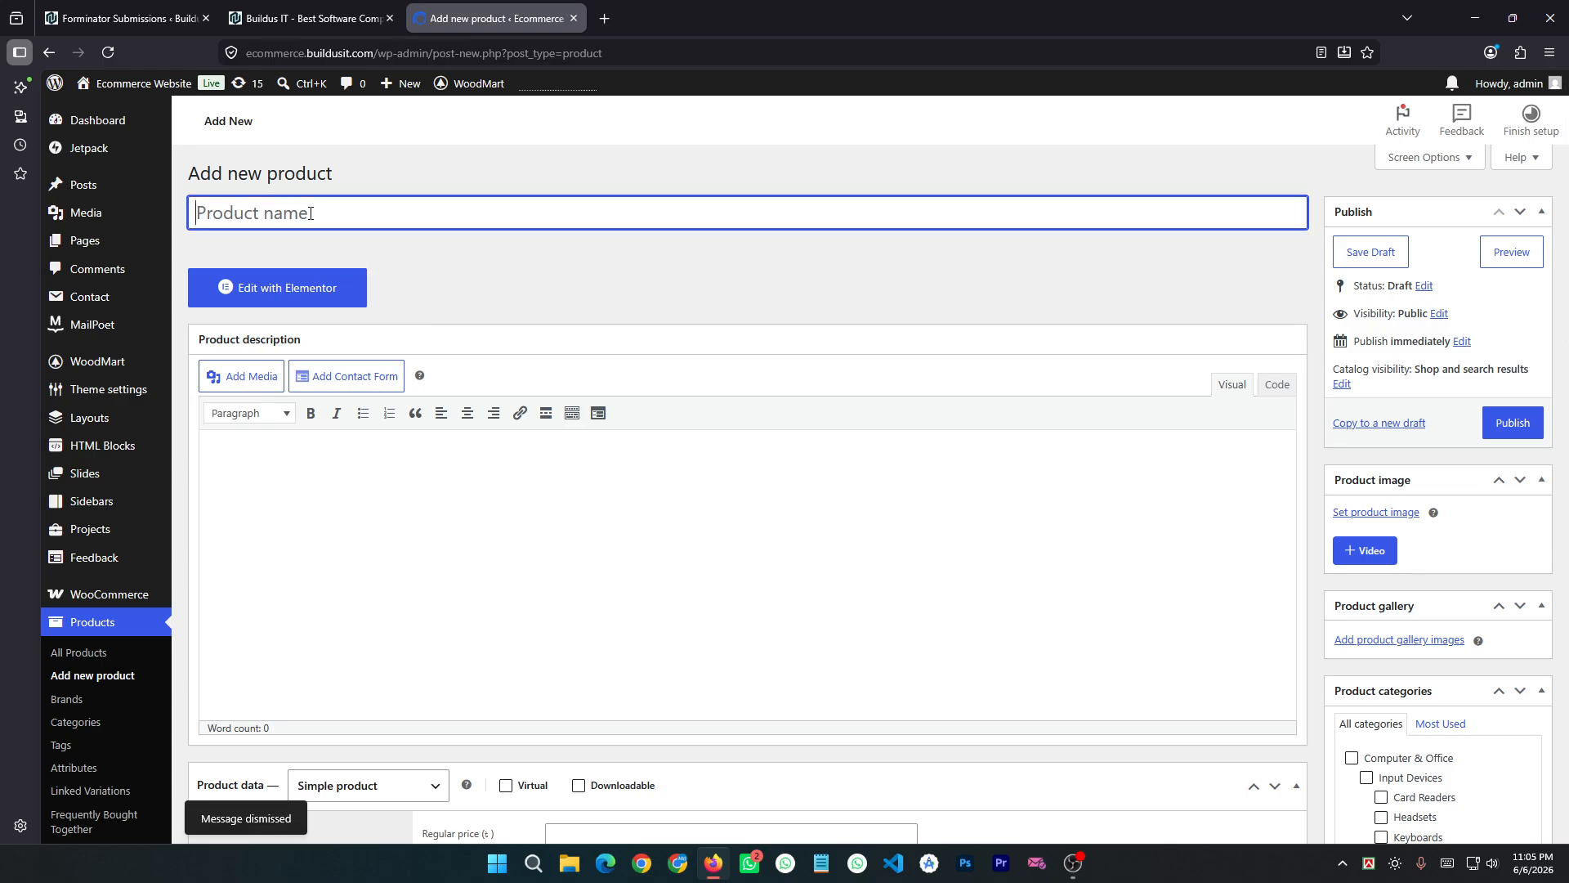
type("Accessories")
left_click(452, 511)
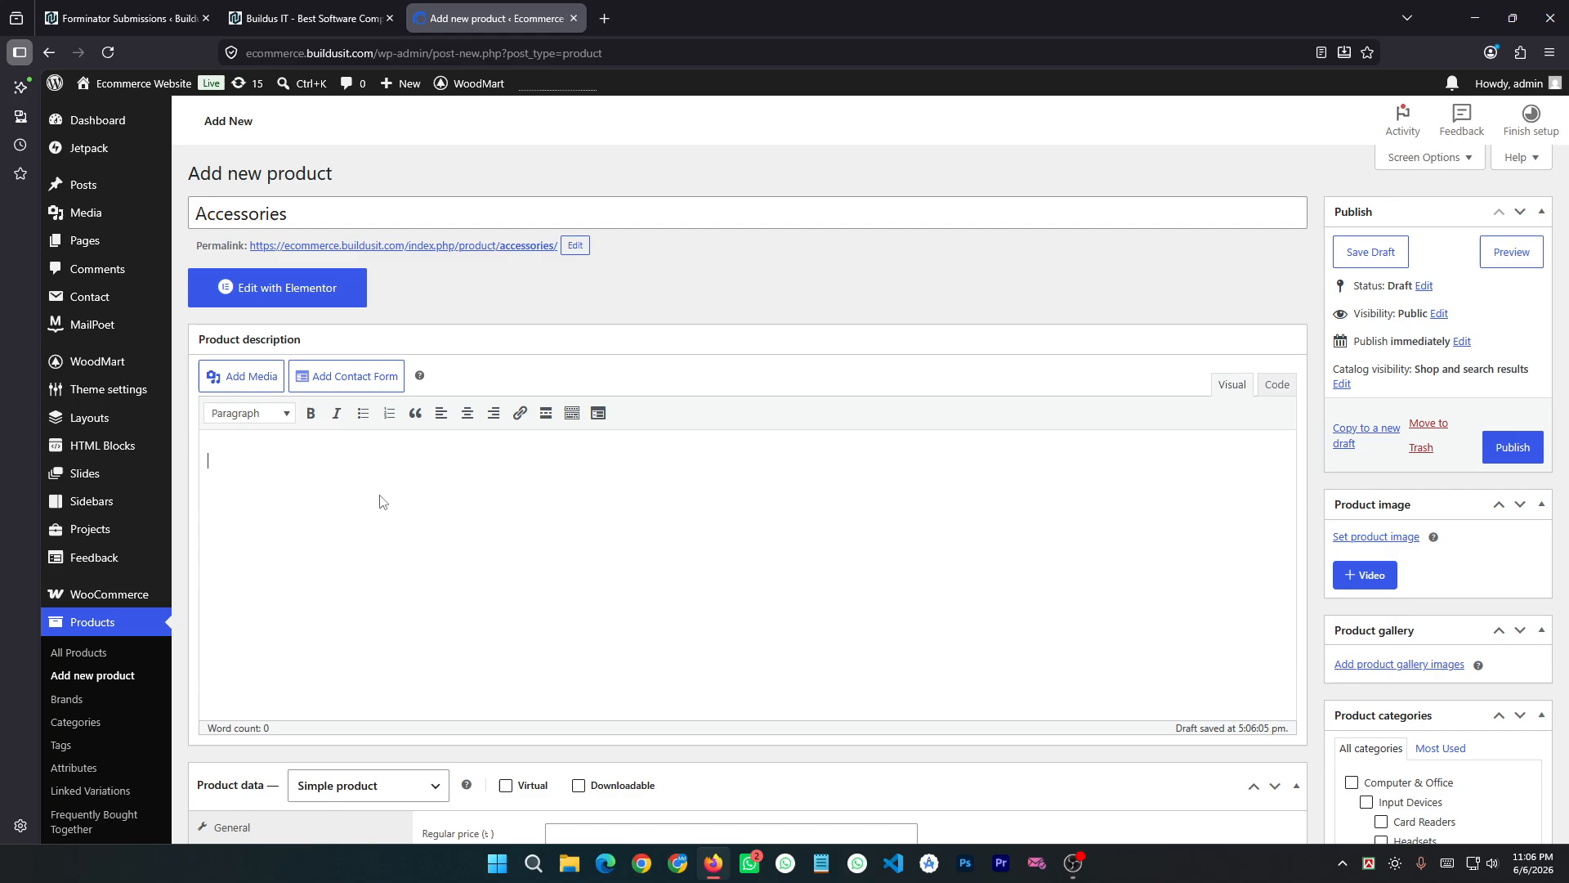
Step: Review the product type choices in the product data and select Simple product
scroll(380, 500, "down", 1)
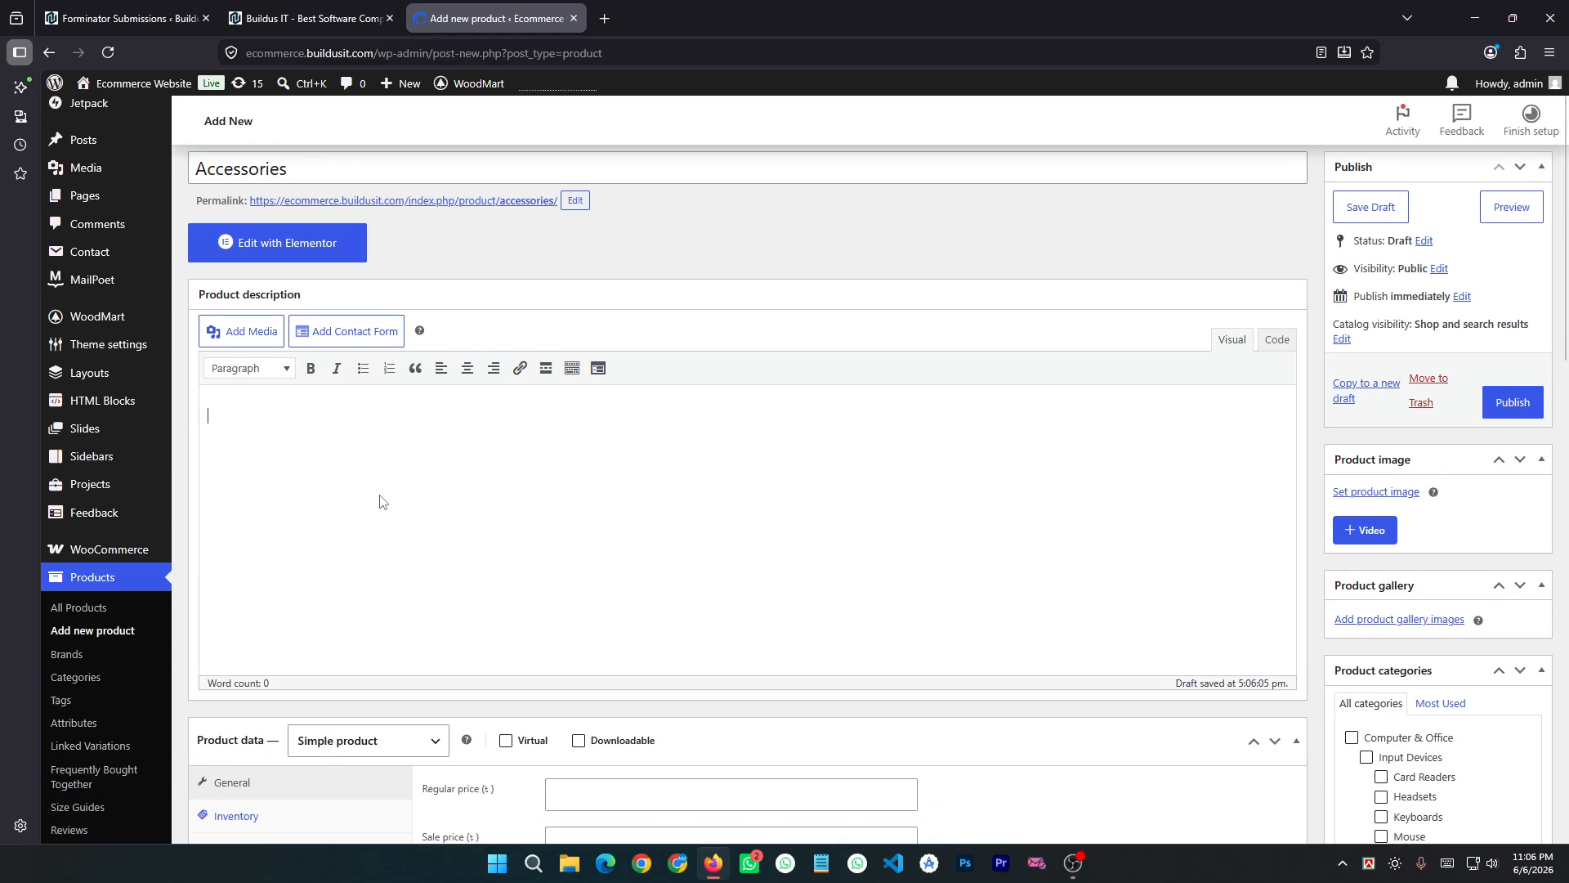
scroll(362, 488, "up", 1)
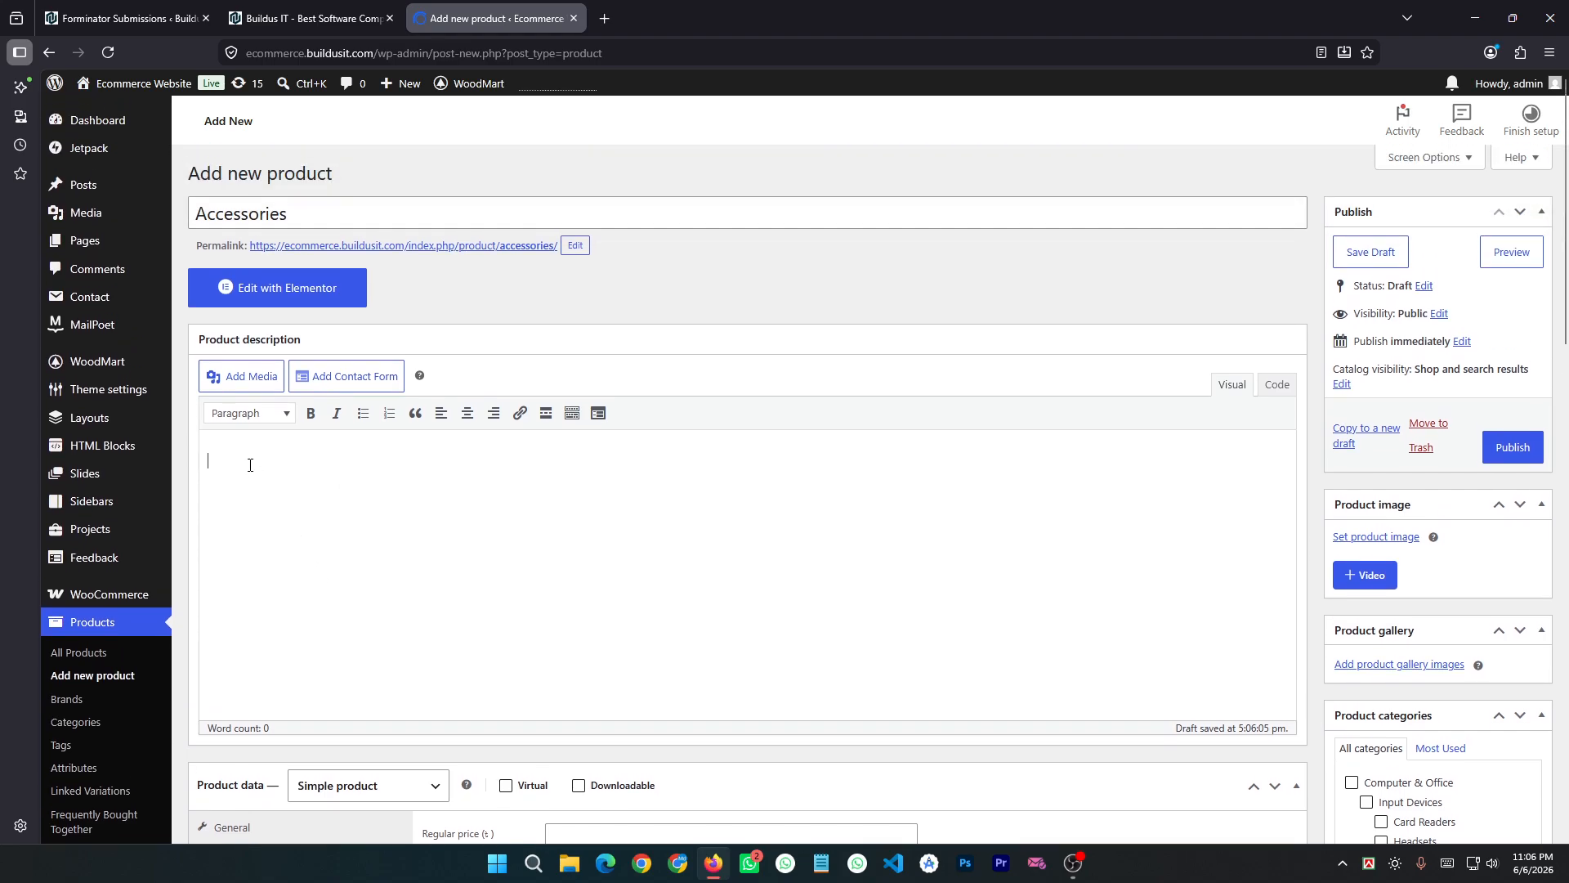
scroll(401, 592, "down", 1)
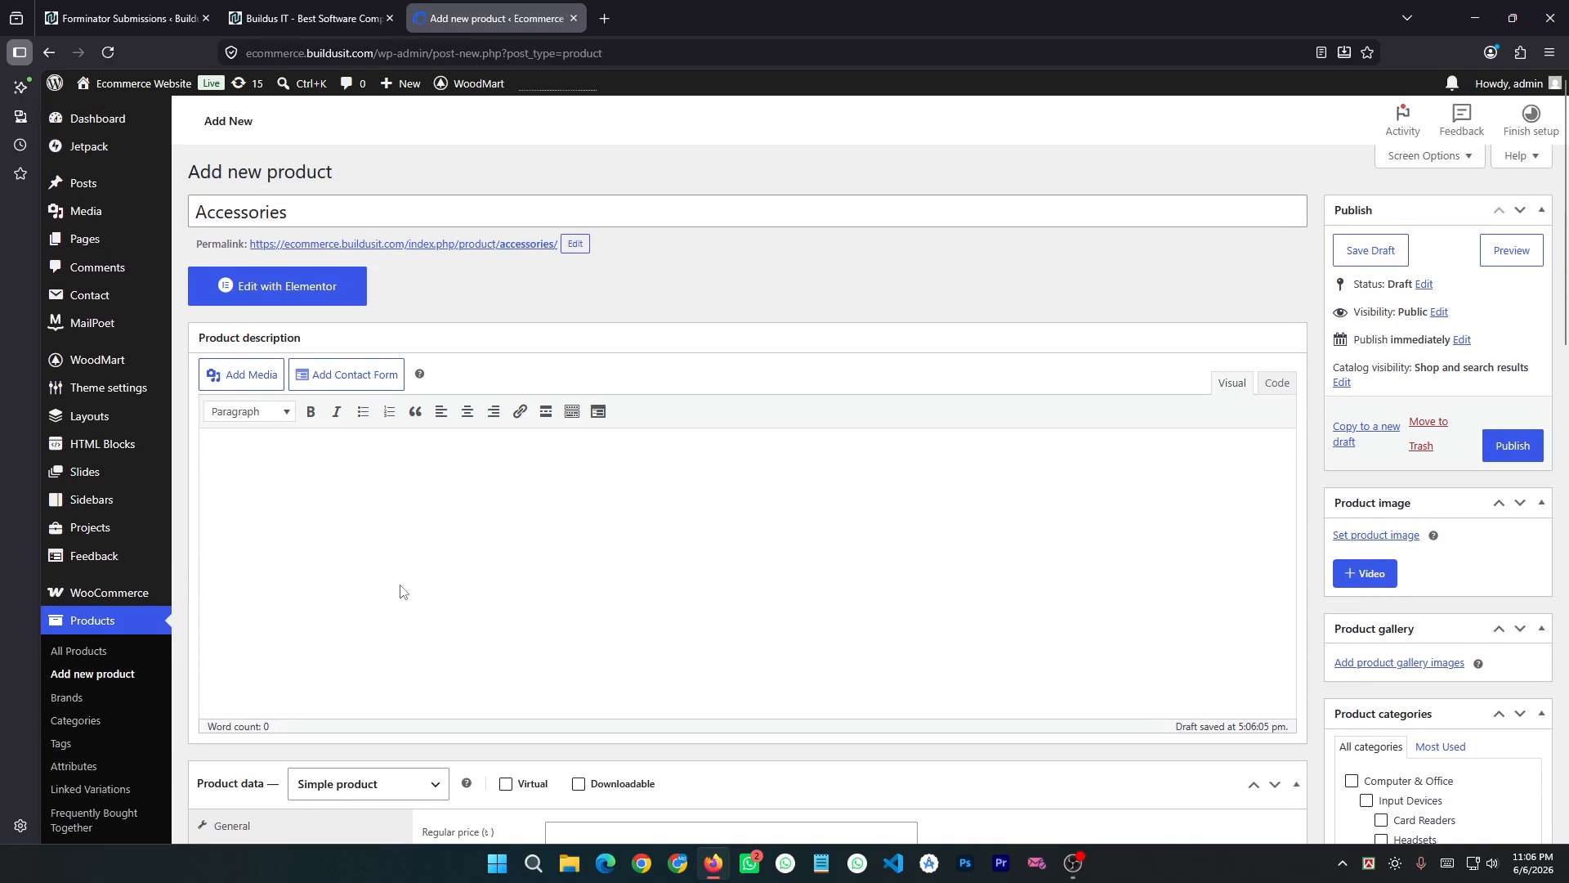
scroll(401, 590, "down", 5)
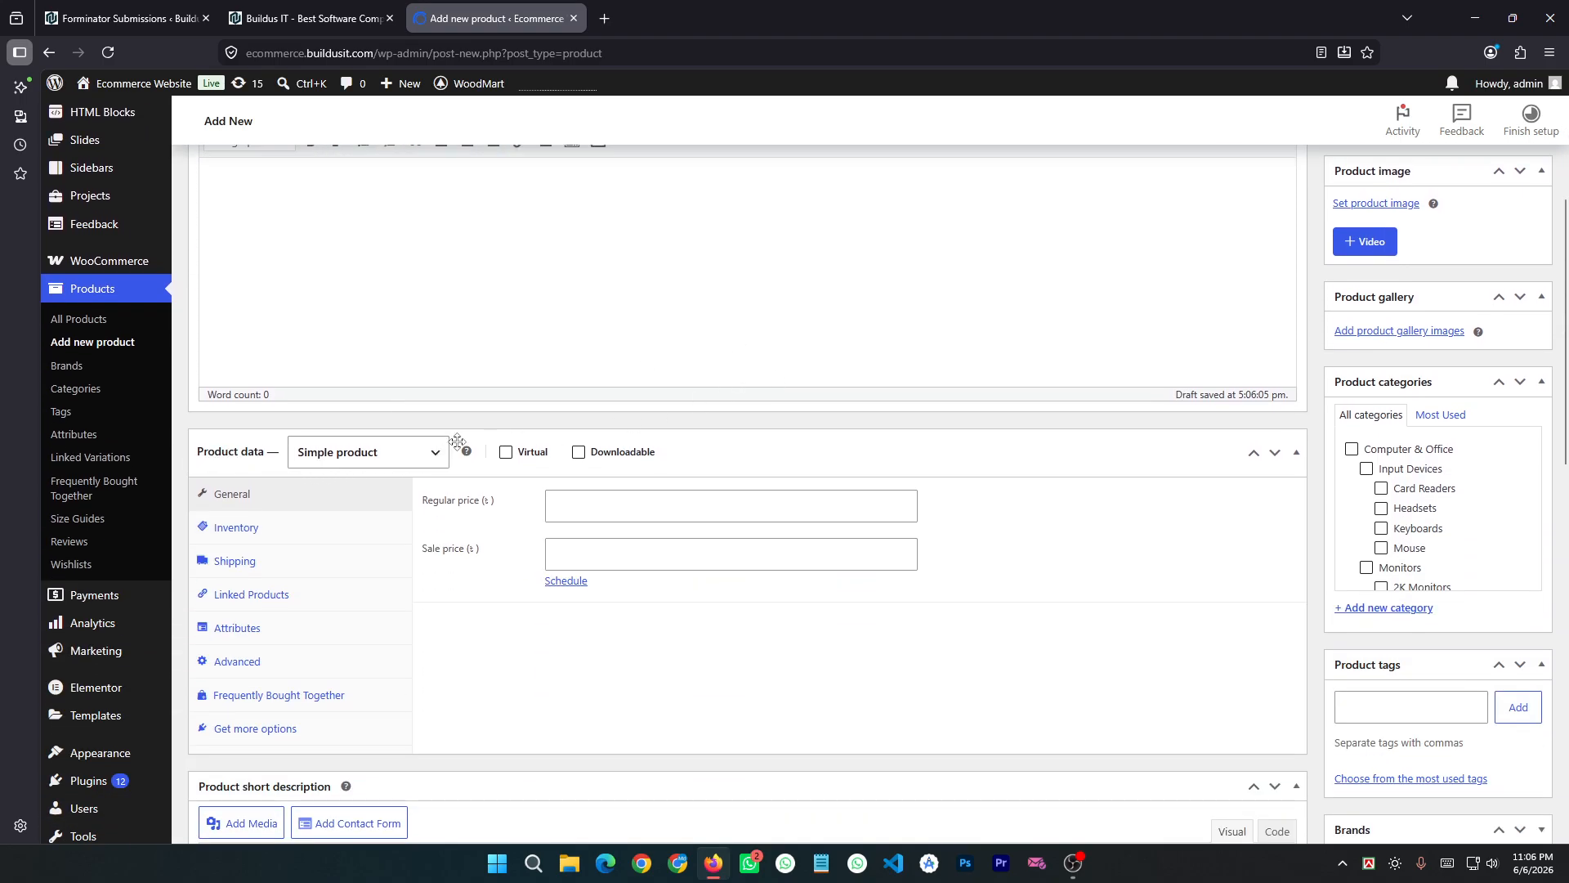
scroll(743, 424, "down", 1)
left_click(425, 369)
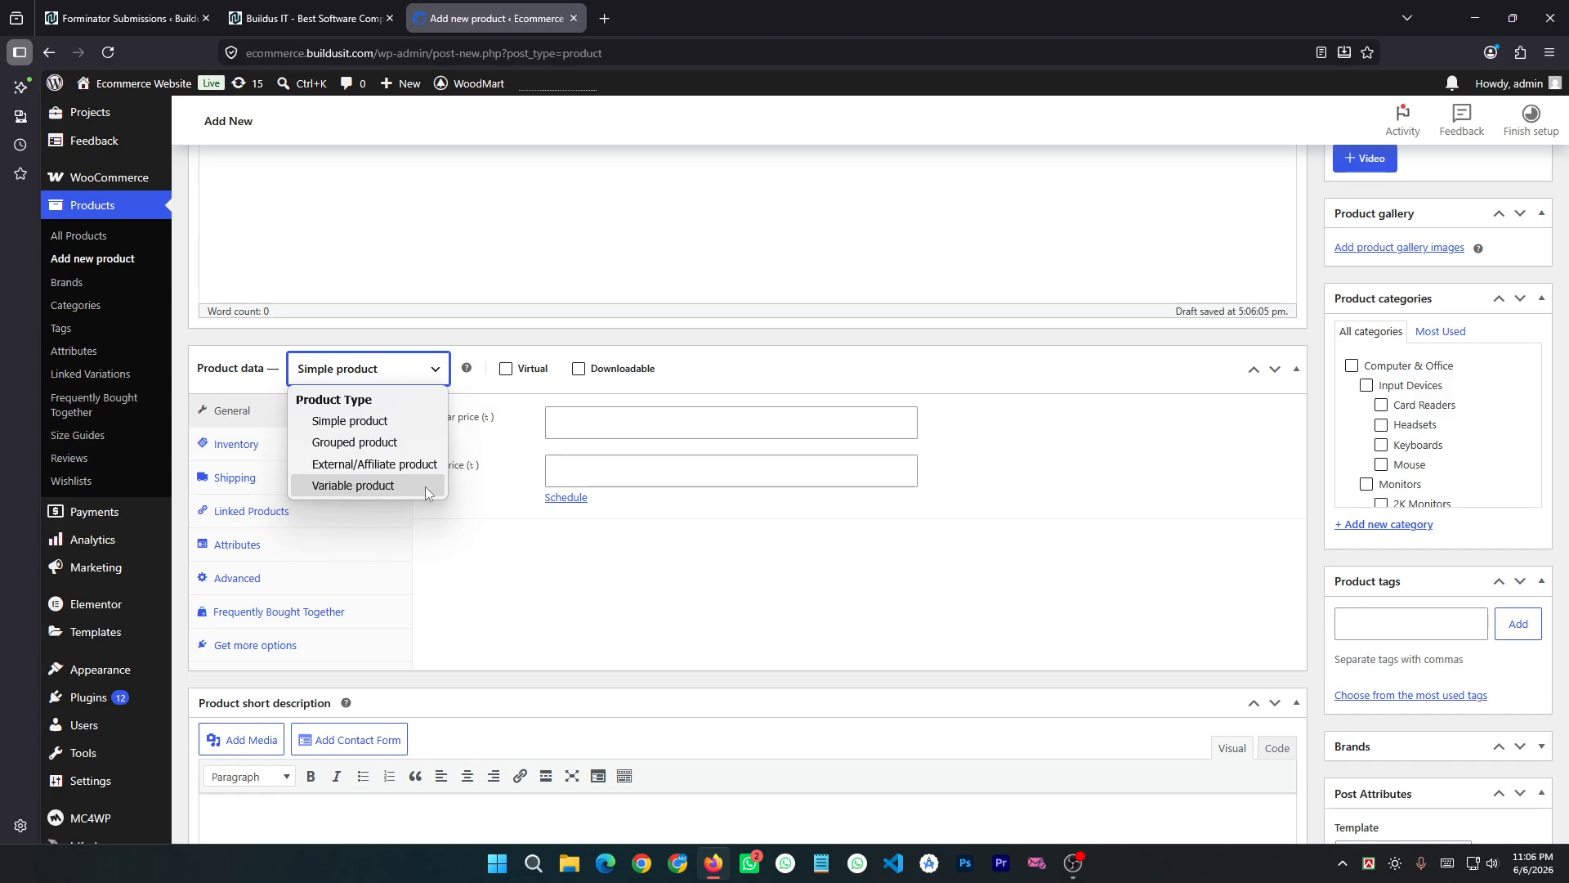
left_click(418, 370)
left_click(417, 370)
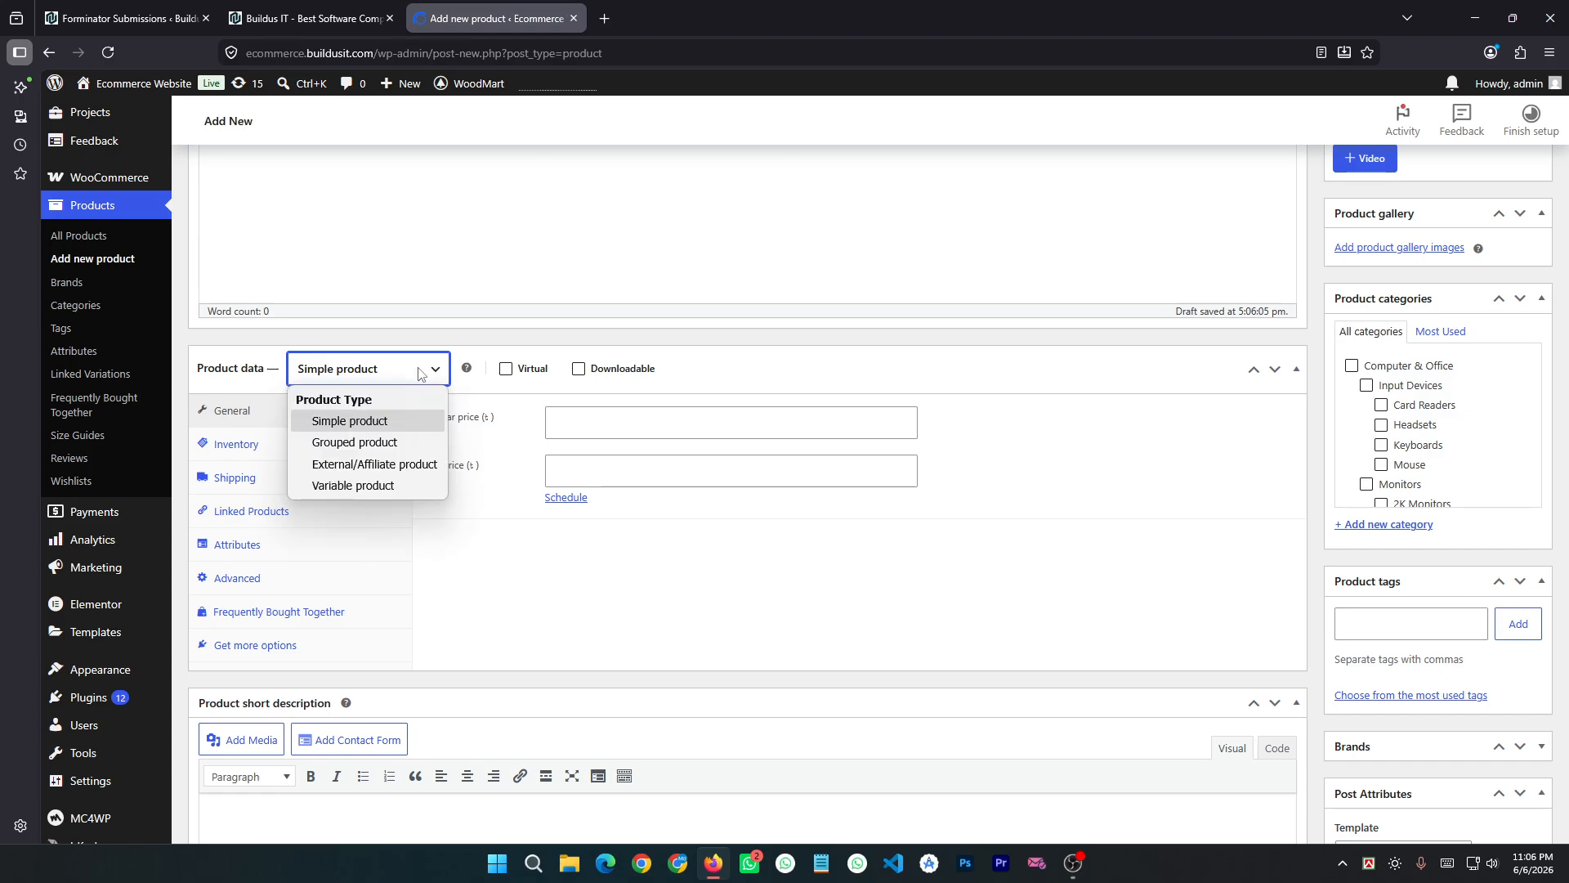
left_click(355, 422)
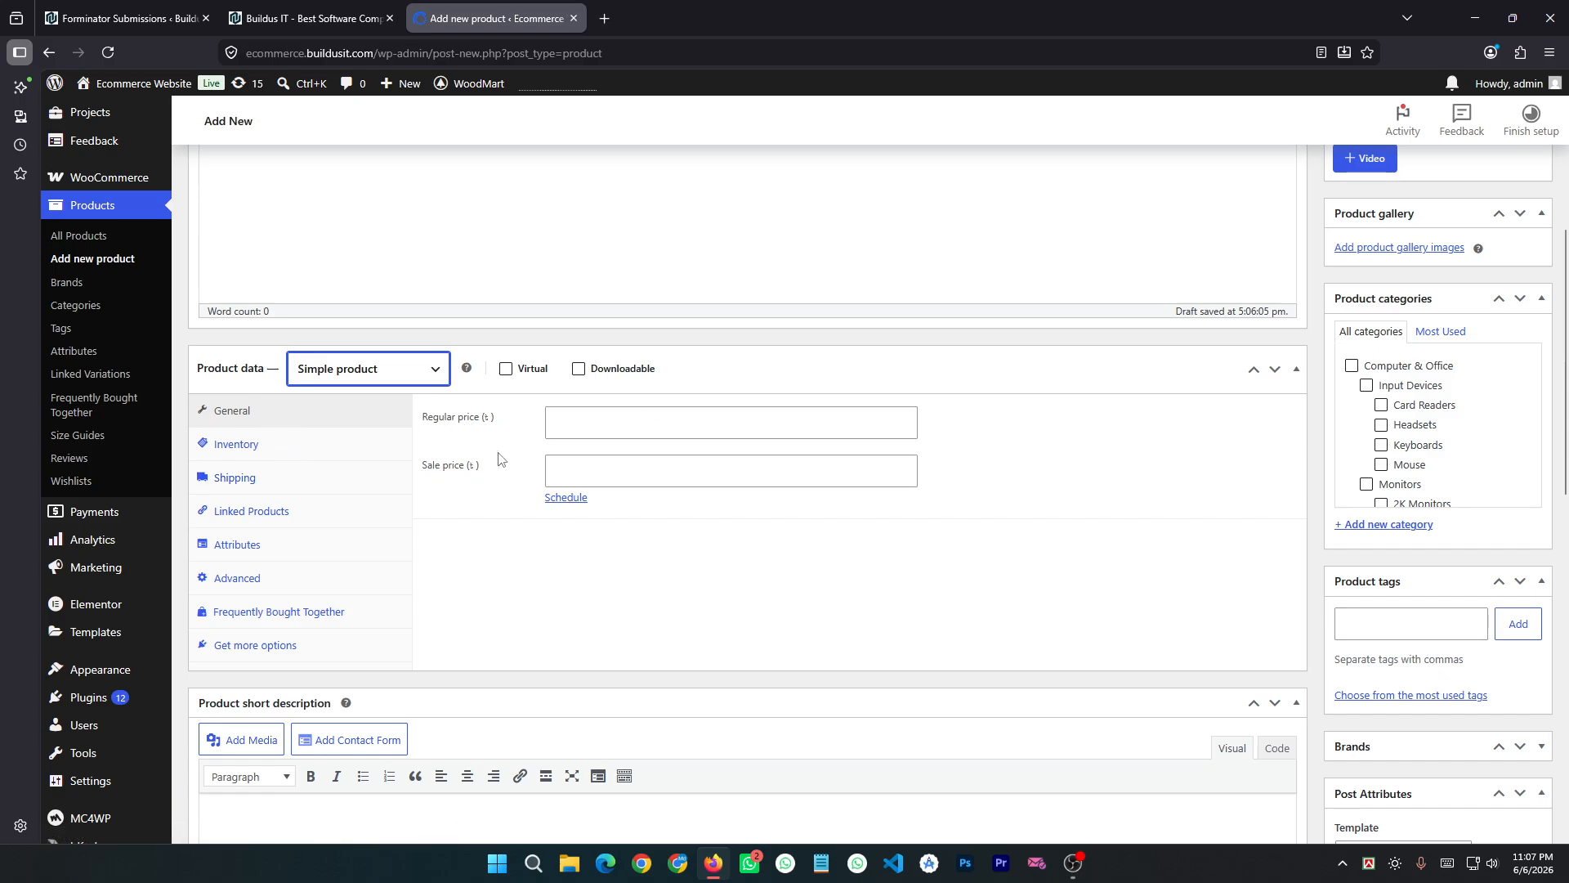
Step: Set the product's regular price to 1200 and its sale price to 1000
left_click(572, 421)
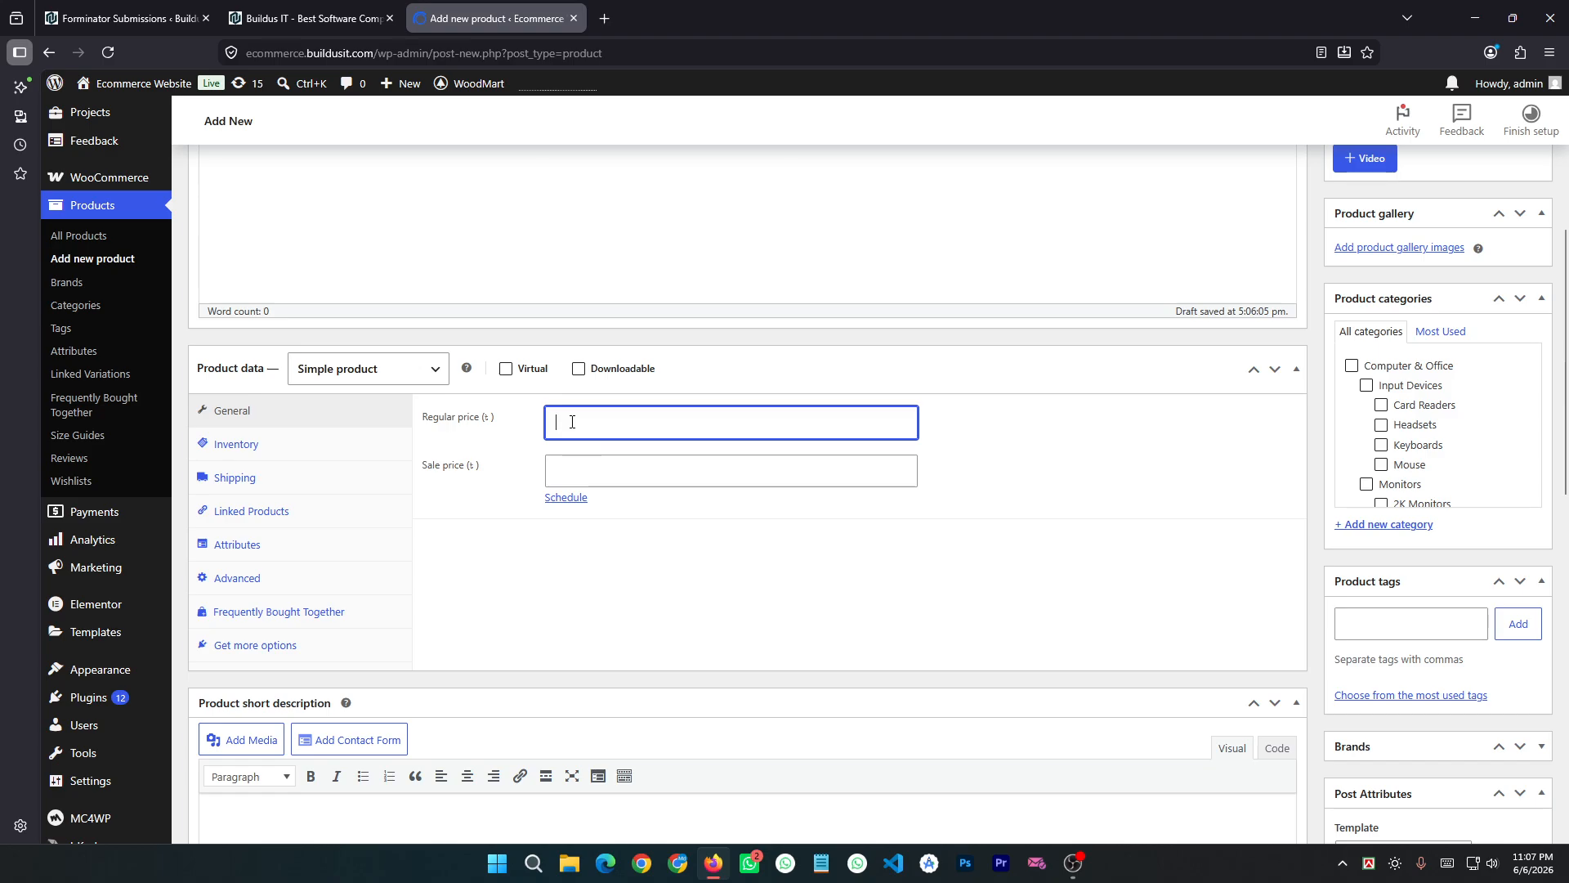
type("1200")
left_click(636, 615)
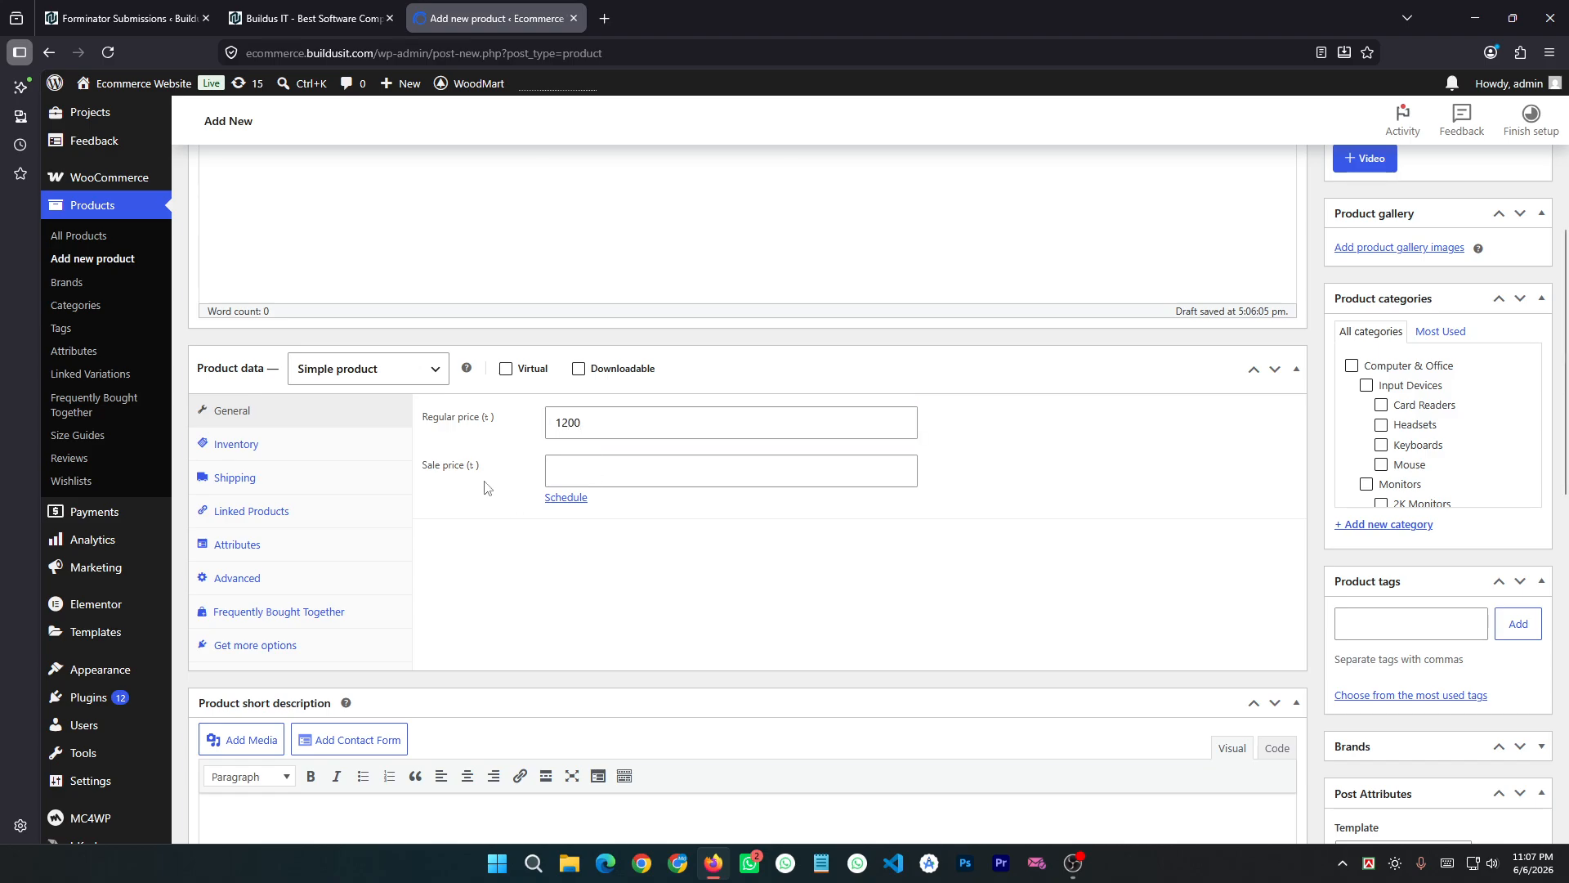
left_click(572, 464)
type("1")
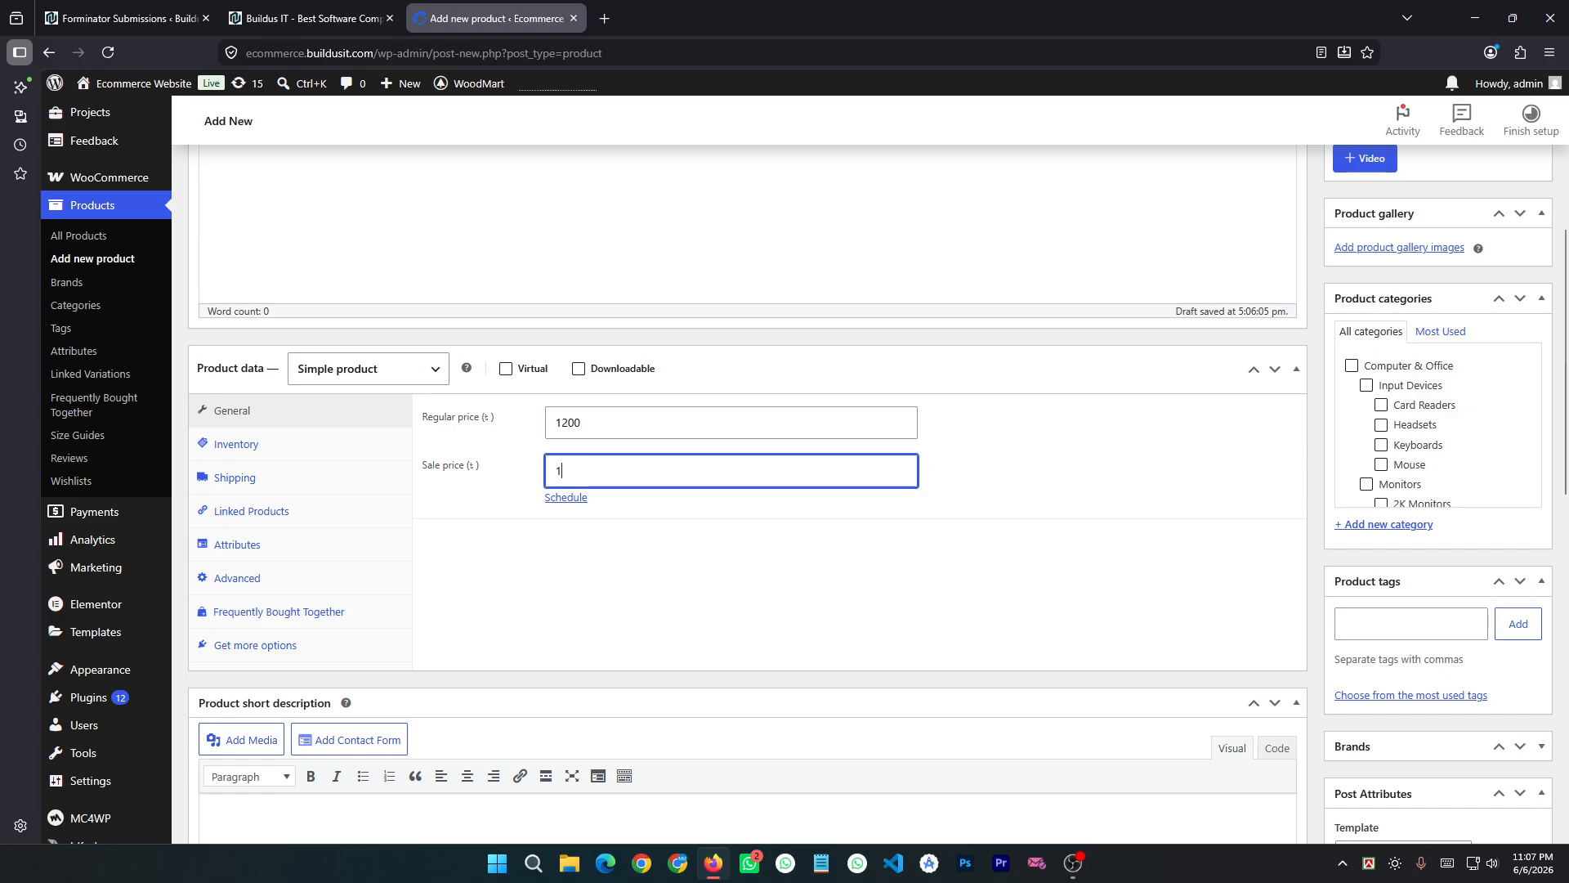
type("000")
left_click(573, 583)
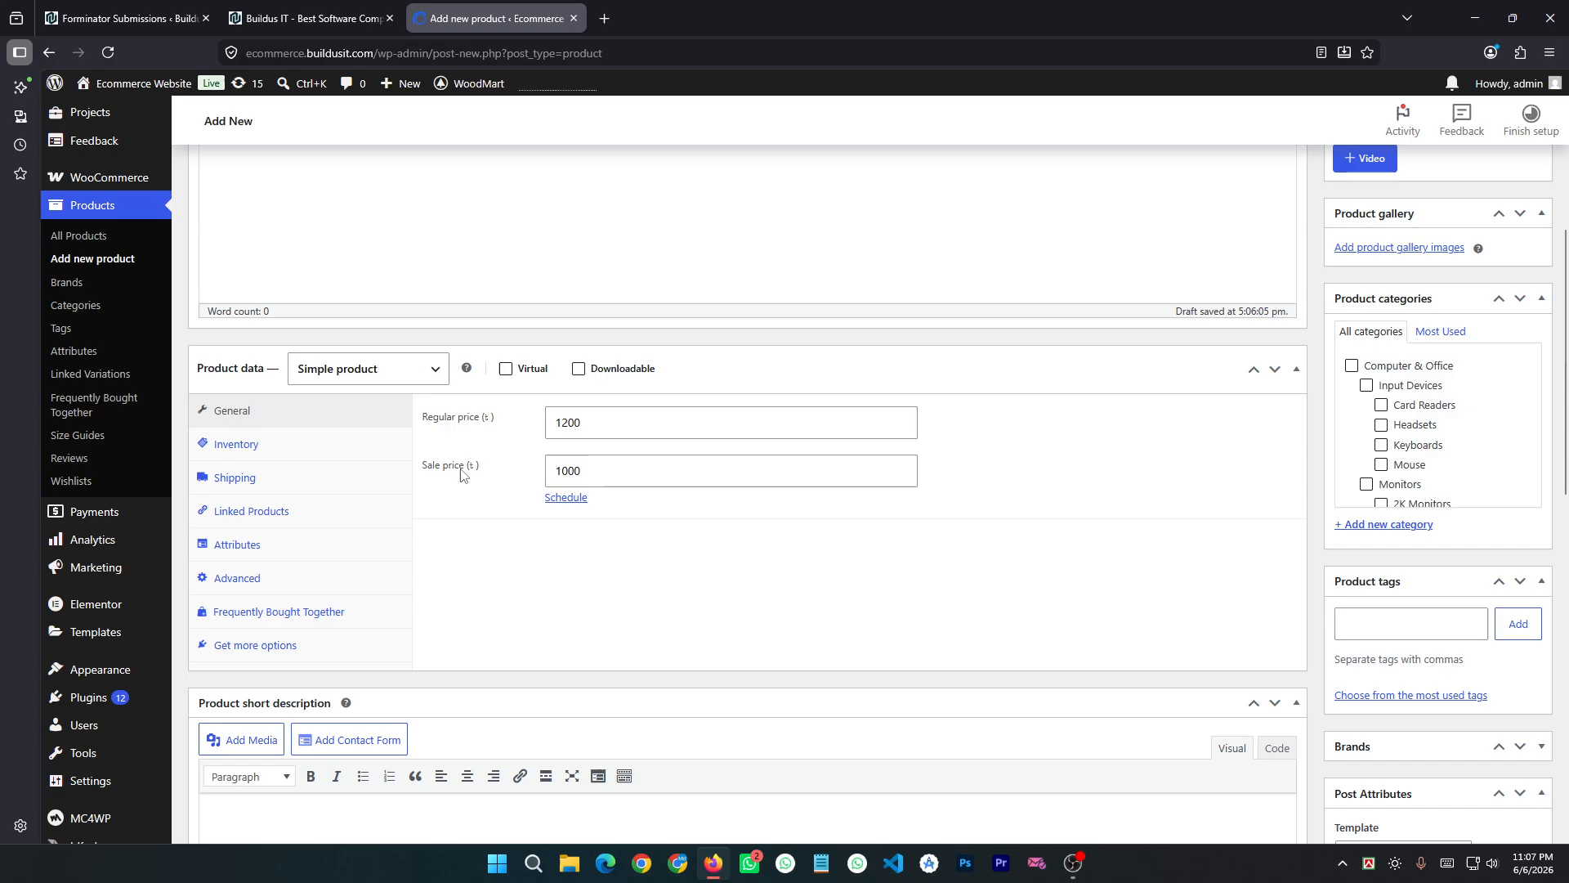
Step: Schedule the sale price to run from 2026-06-07 to 2026-06-16
left_click(563, 507)
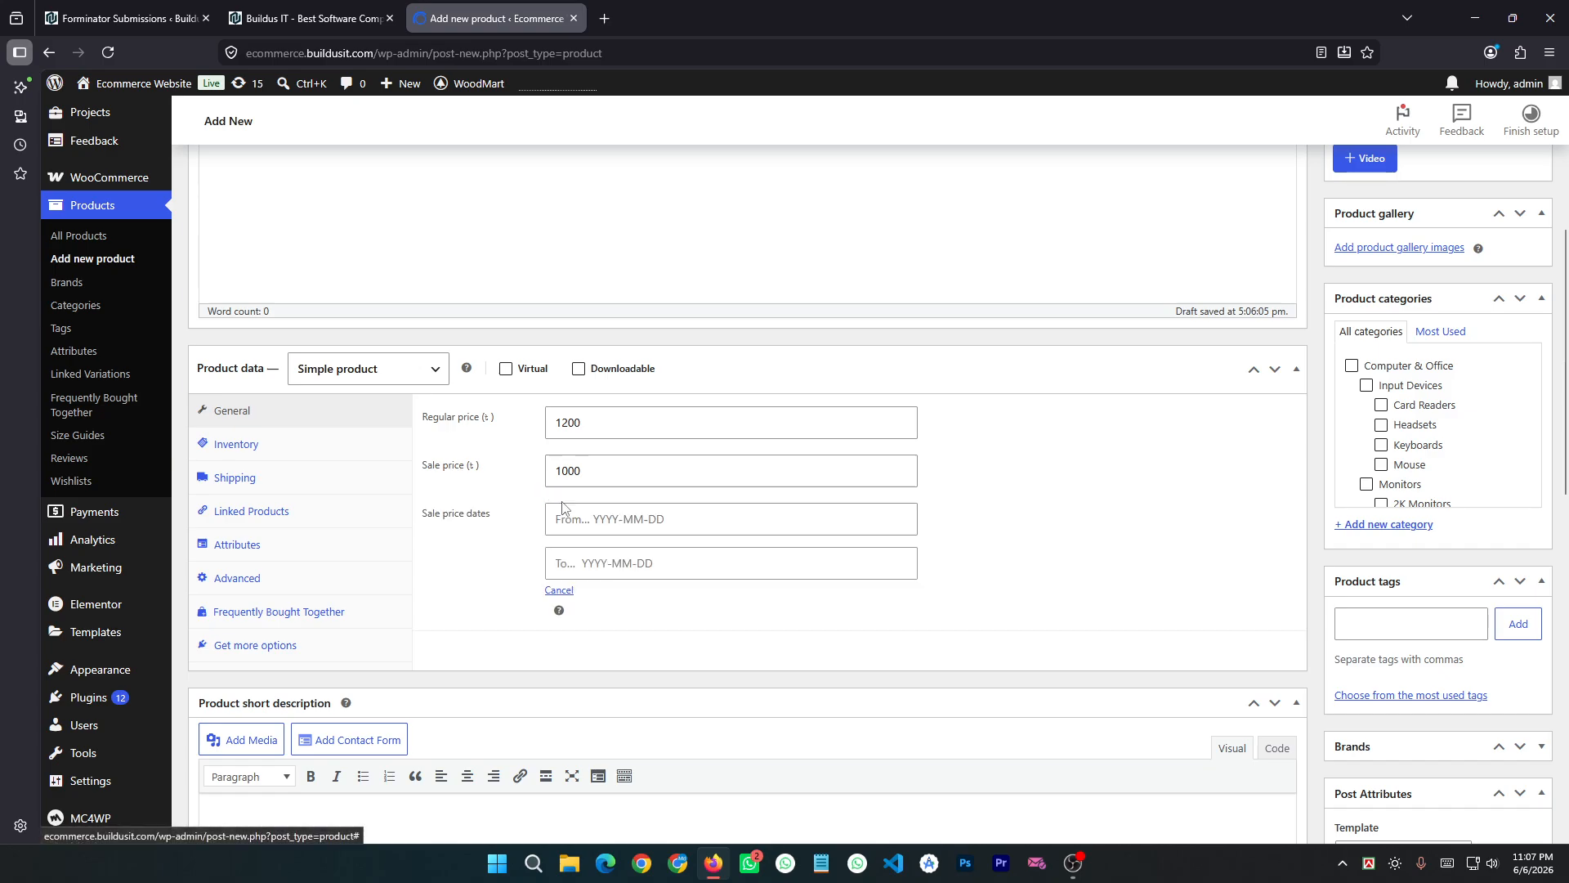
left_click(658, 528)
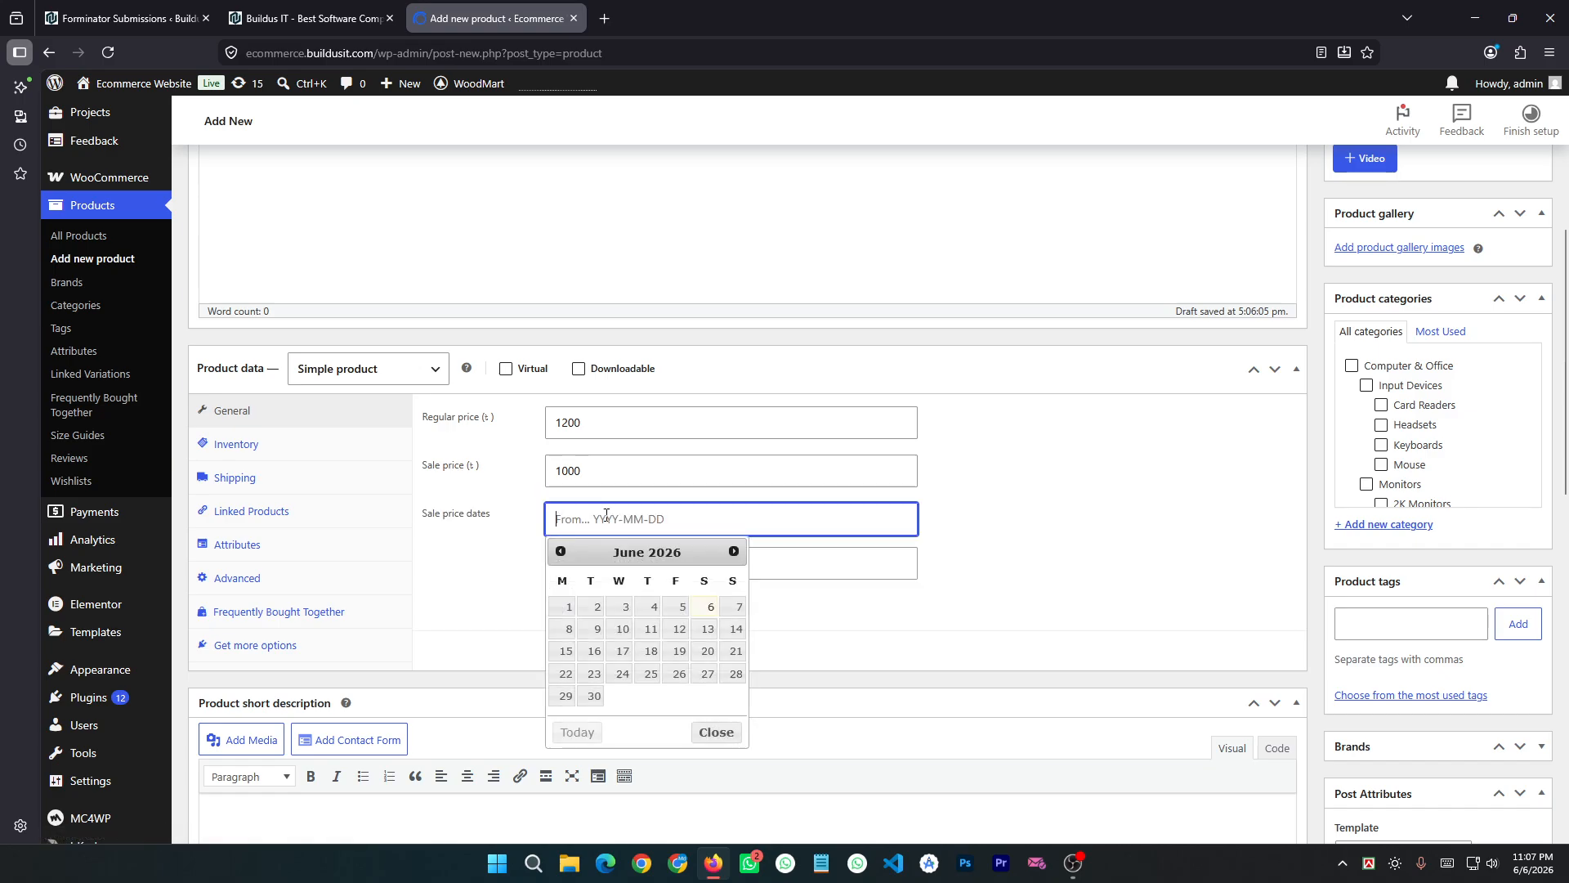
left_click(735, 607)
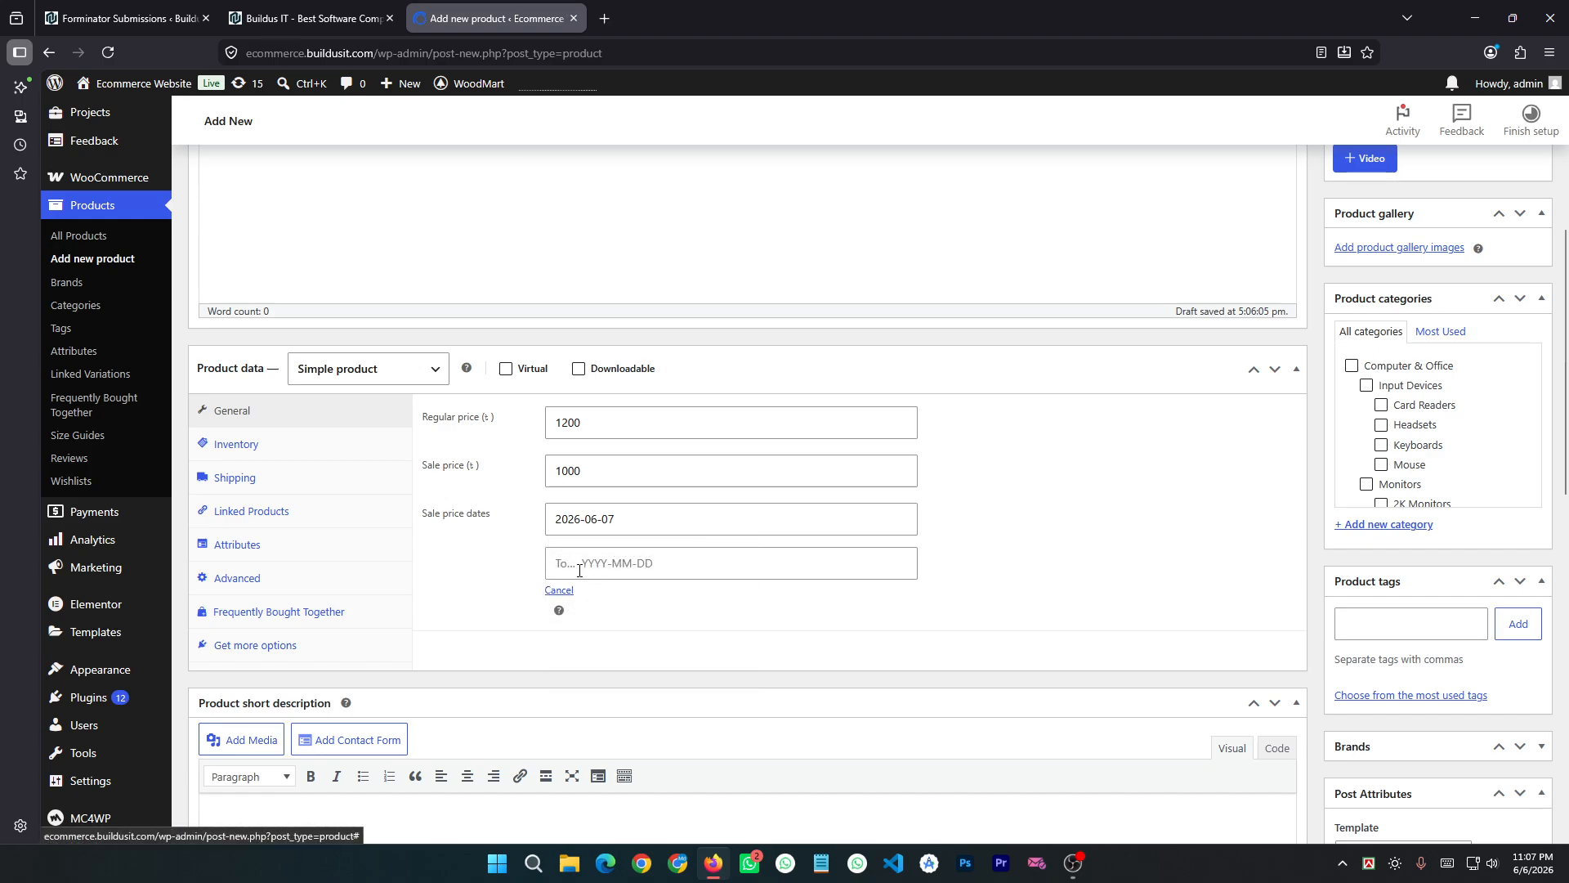
left_click(564, 564)
left_click(595, 695)
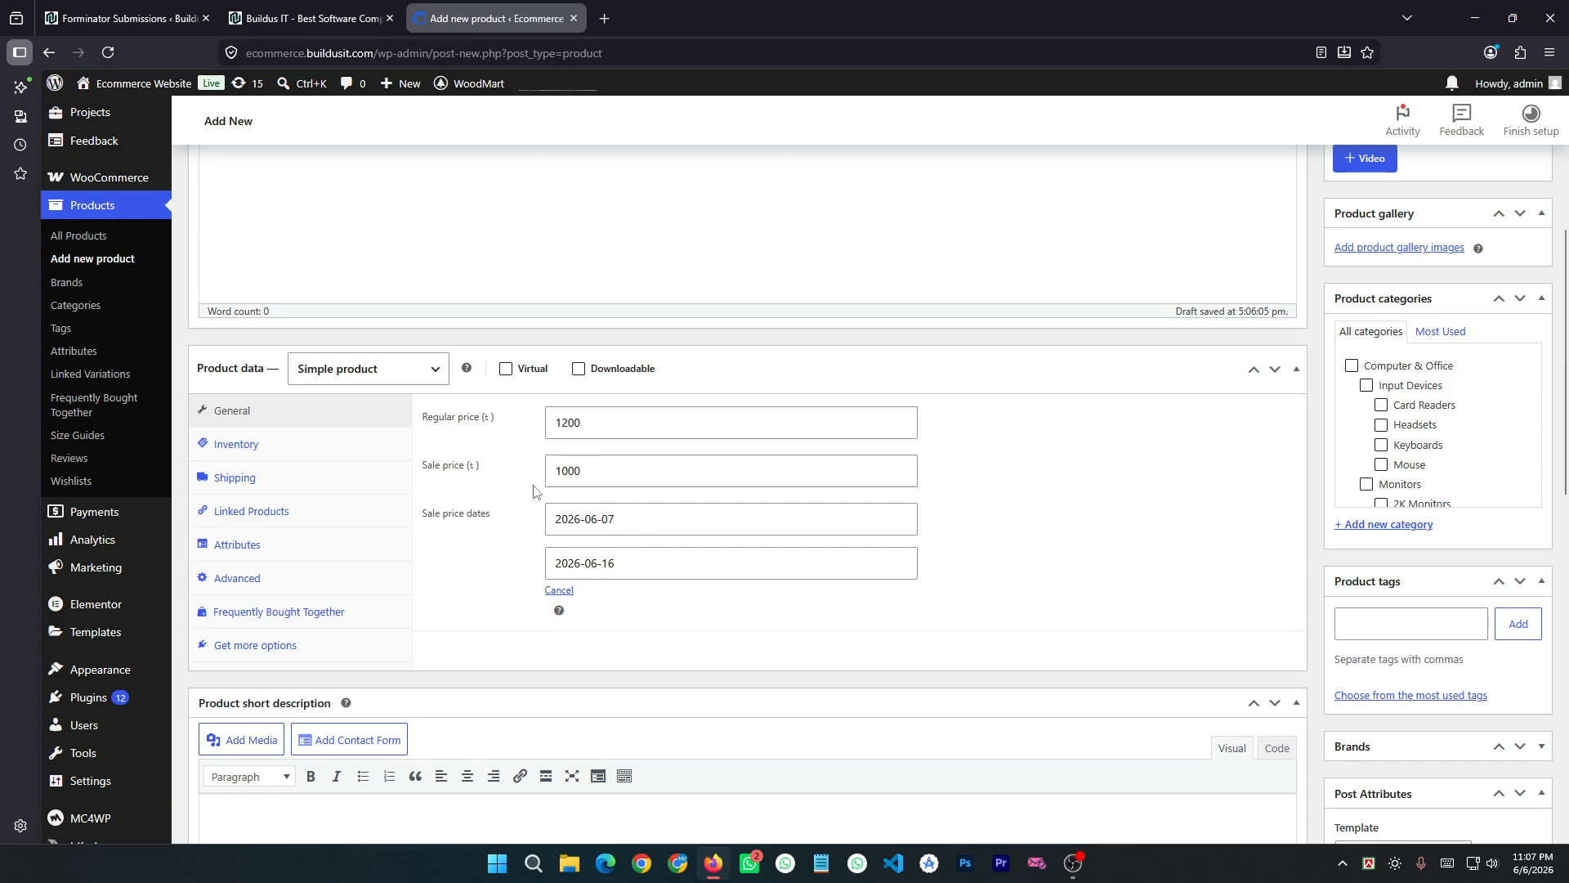
double_click(596, 470)
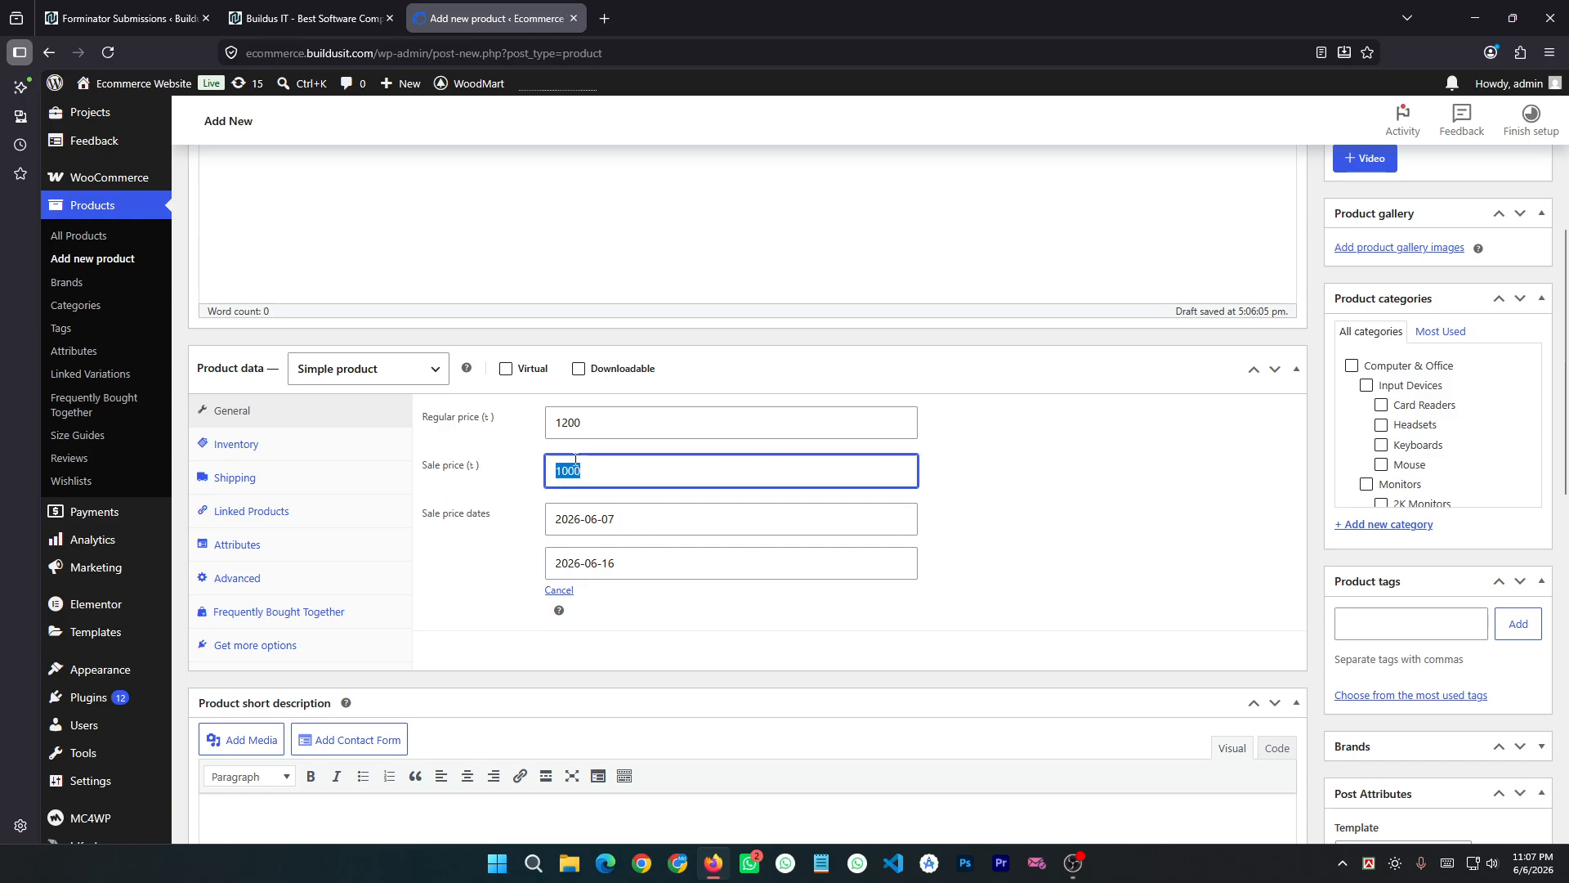
left_click(1037, 546)
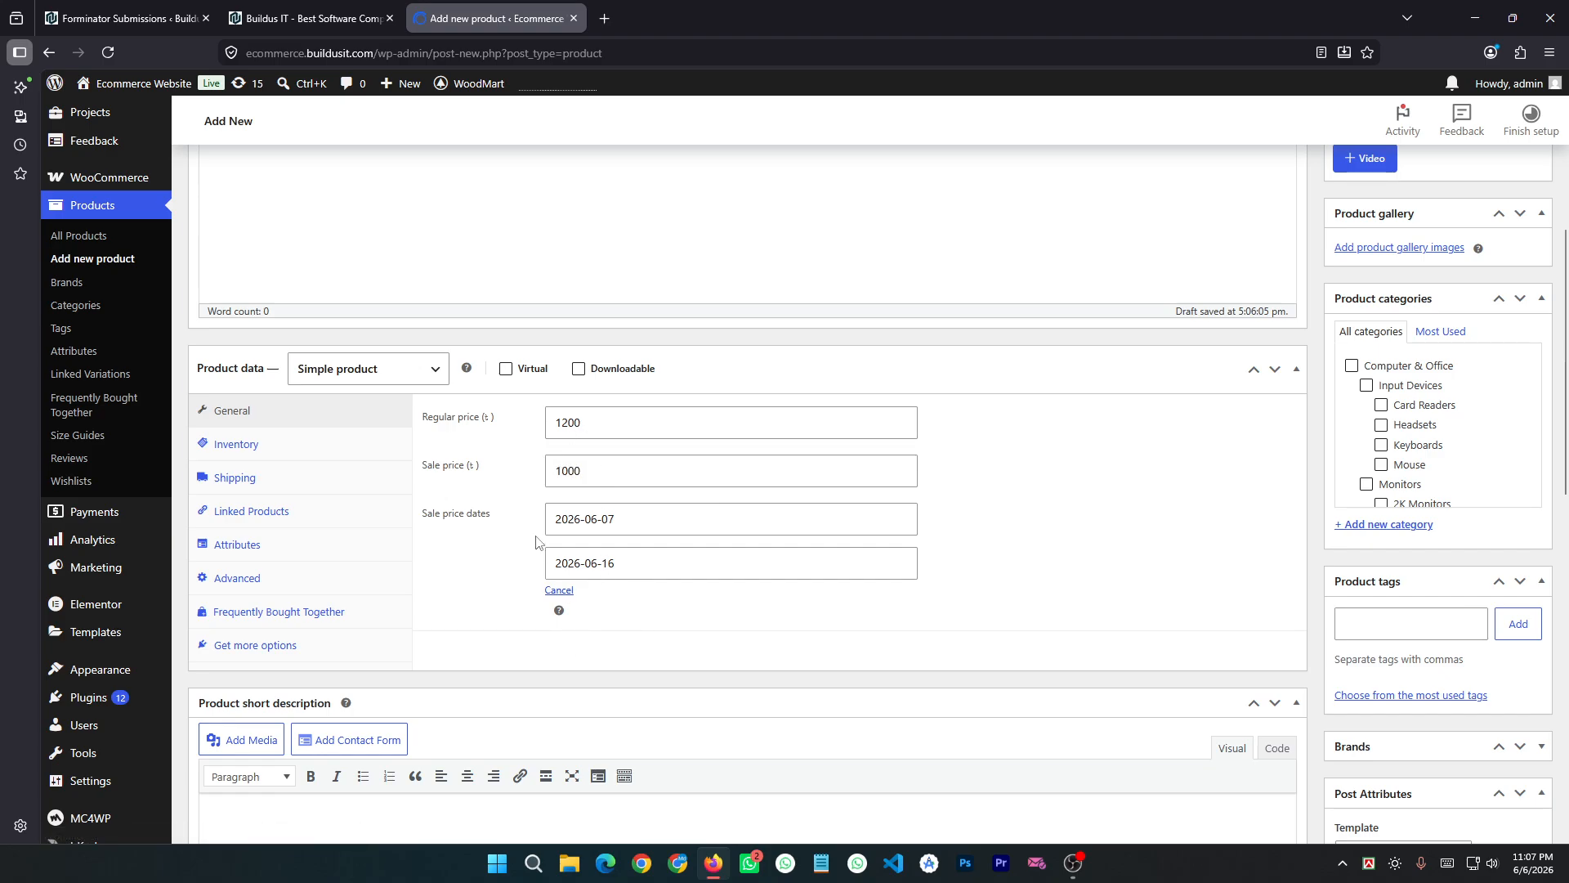
Step: Cancel the sale price schedule
left_click(561, 590)
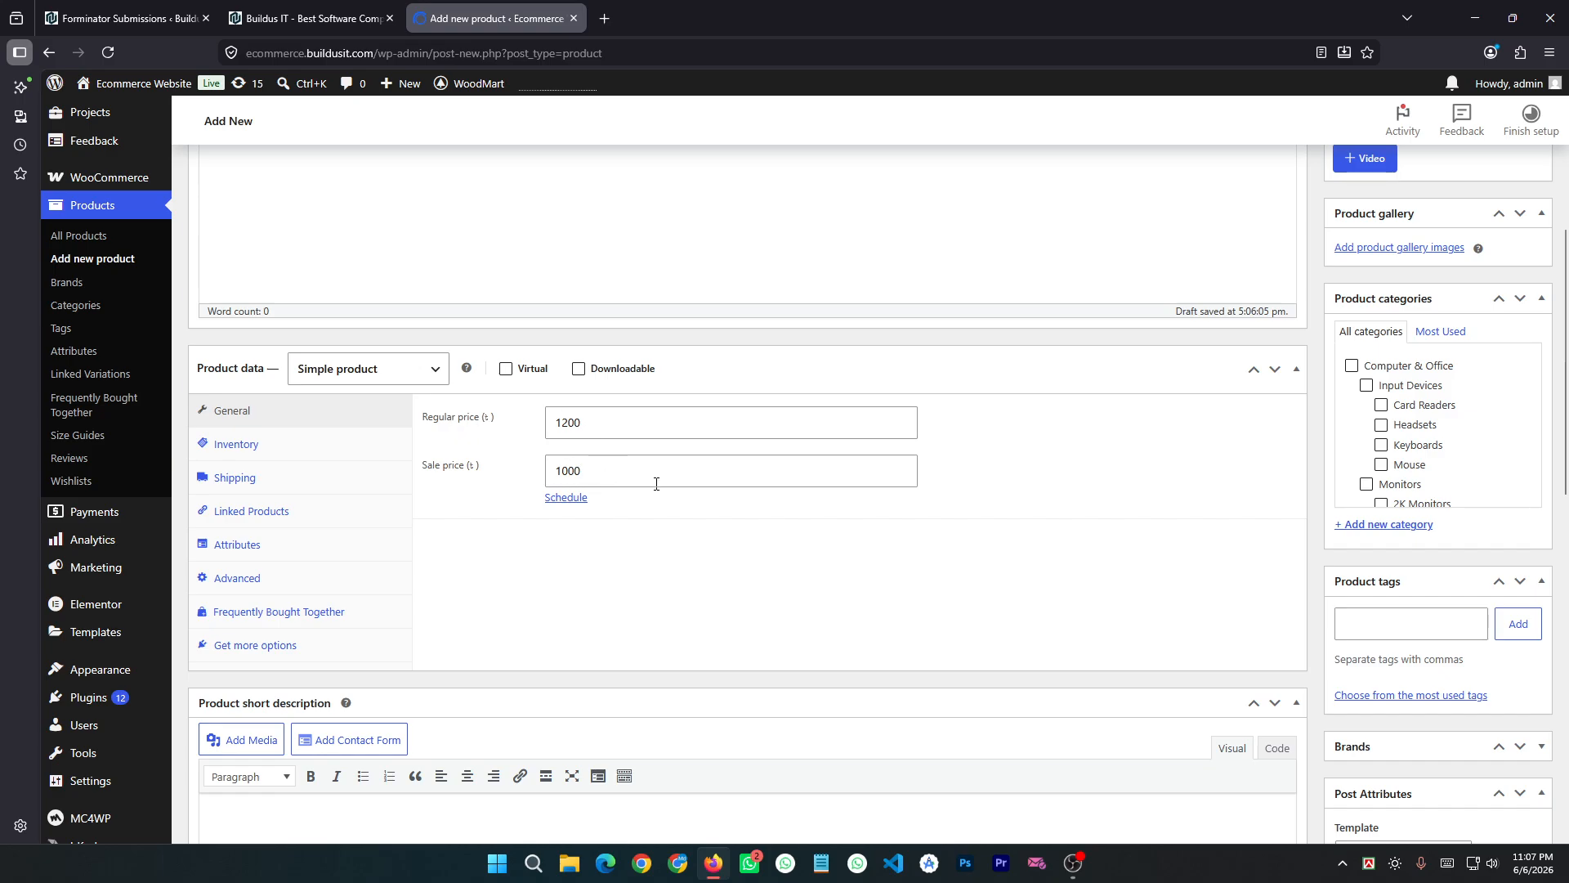
left_click_drag(590, 474, 535, 494)
left_click(527, 599)
Step: Examine the inventory settings for the product, including the SKU and GTIN, UPC, EAN, or ISBN fields
left_click(273, 449)
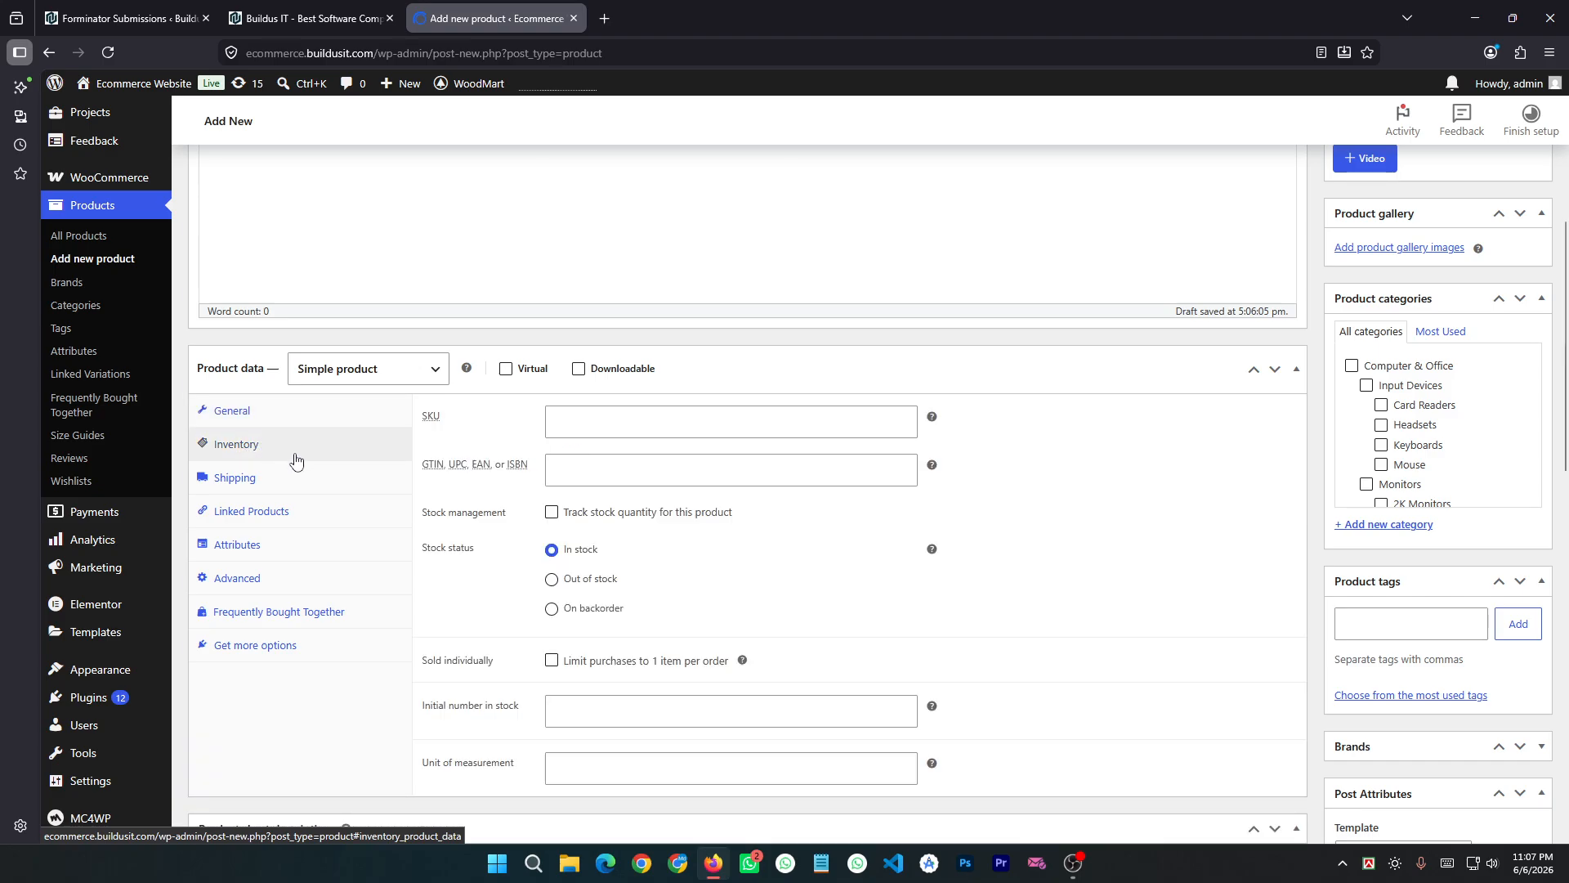
scroll(711, 453, "down", 2)
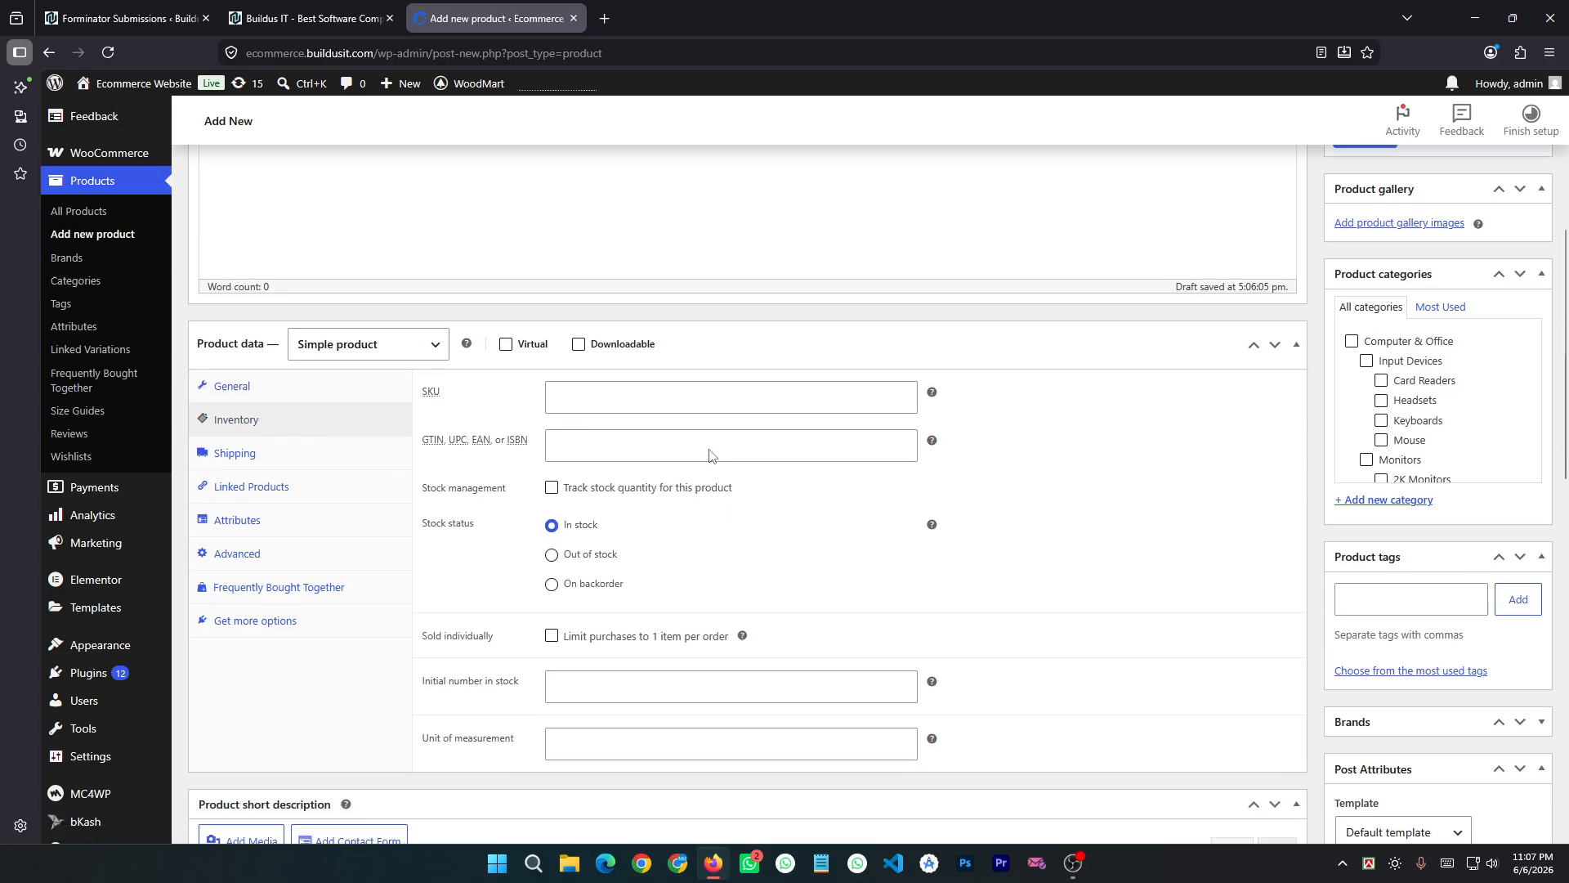
scroll(711, 454, "up", 1)
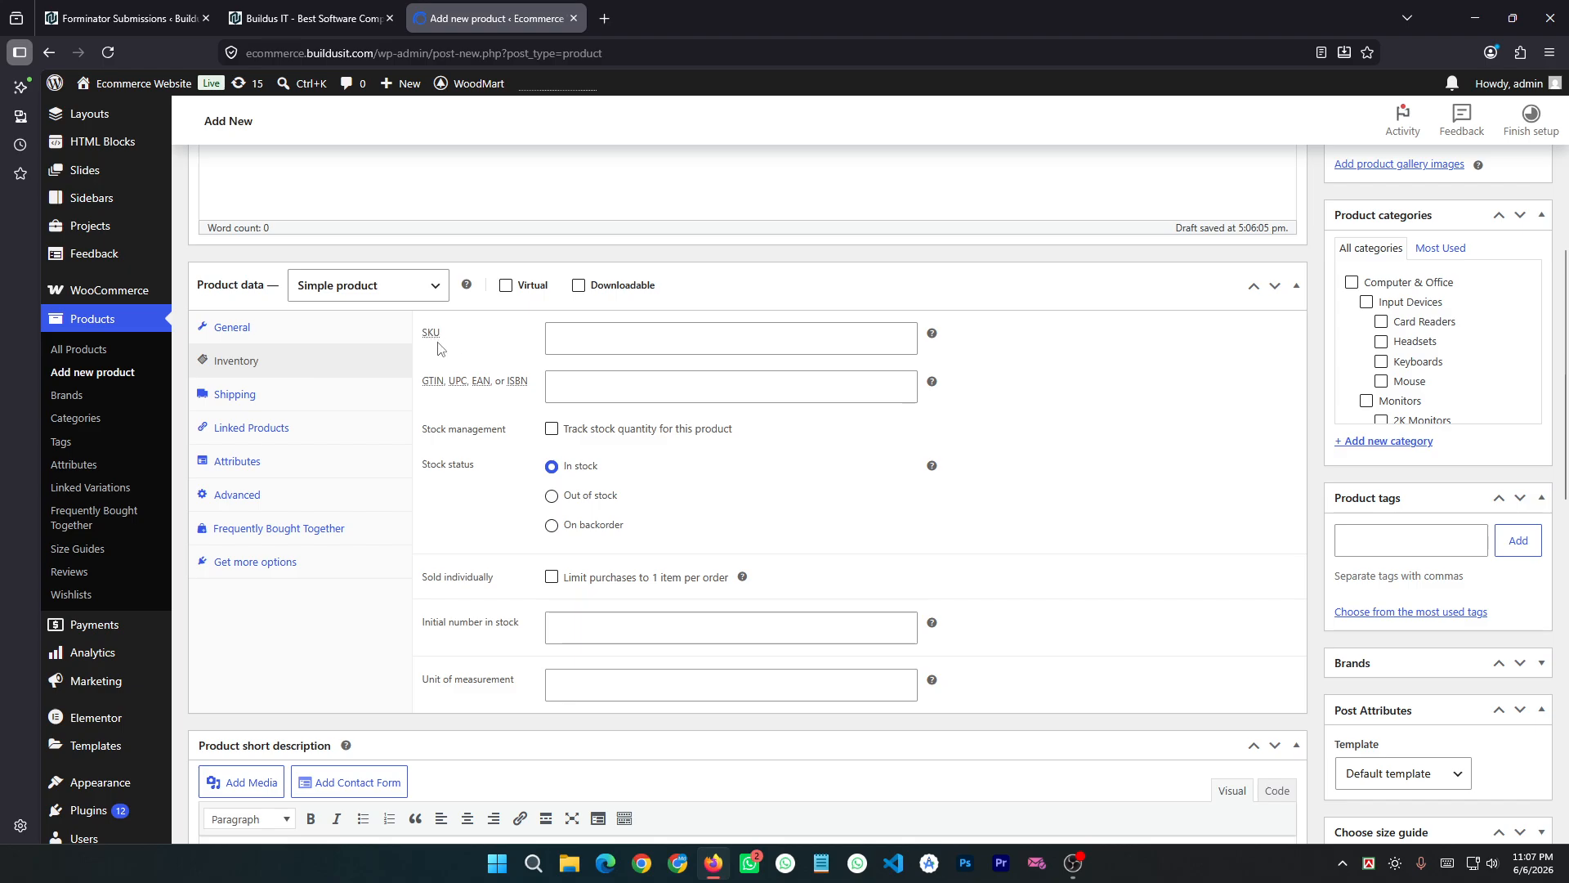
left_click(582, 333)
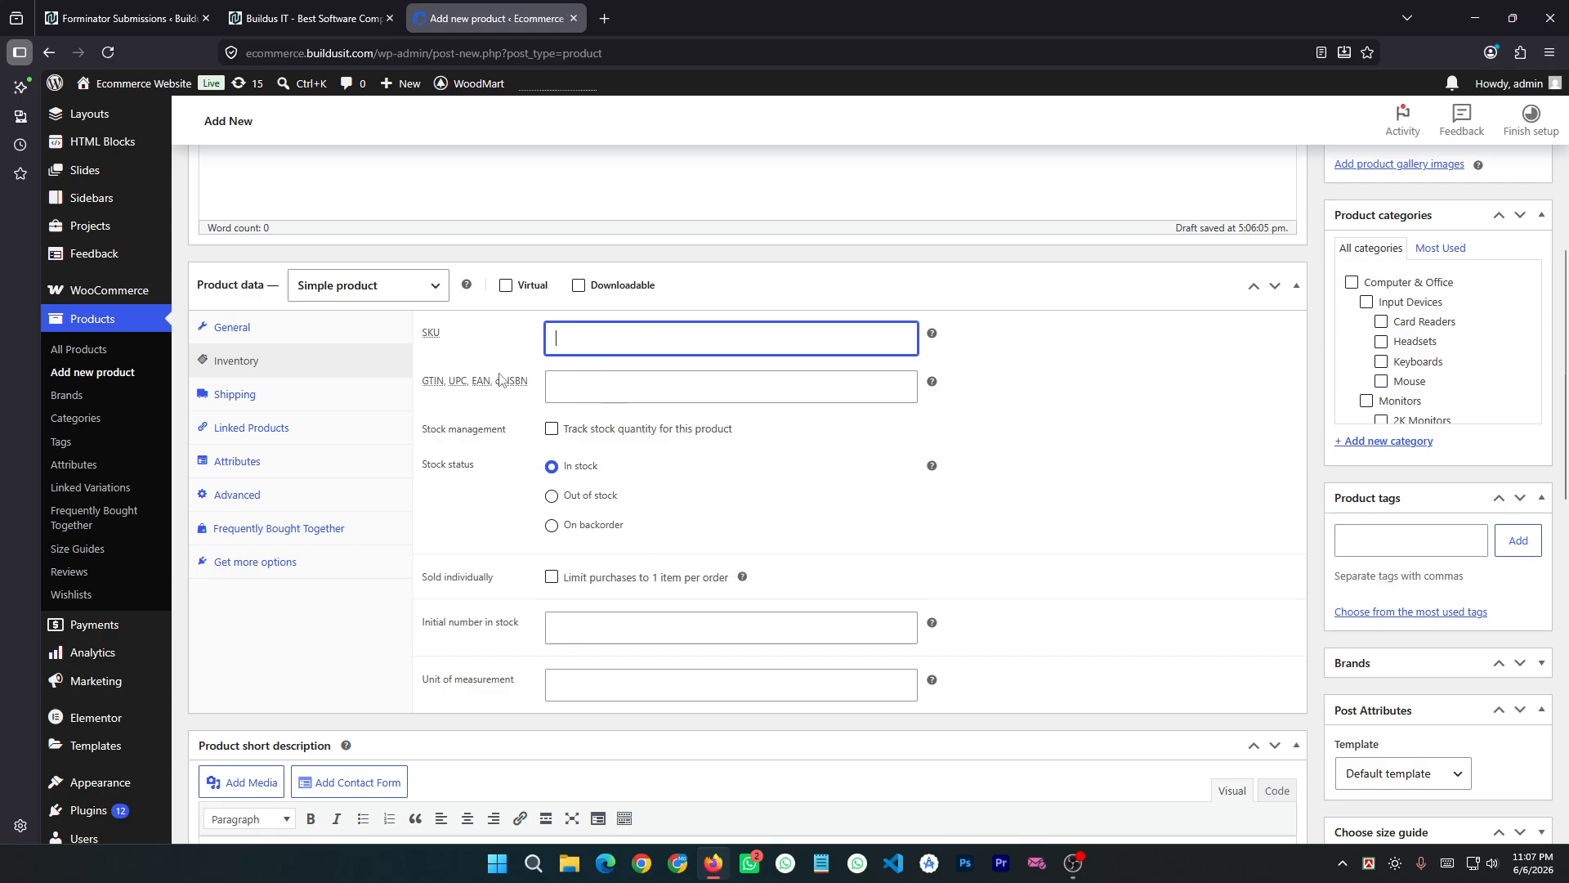
left_click_drag(529, 382, 511, 382)
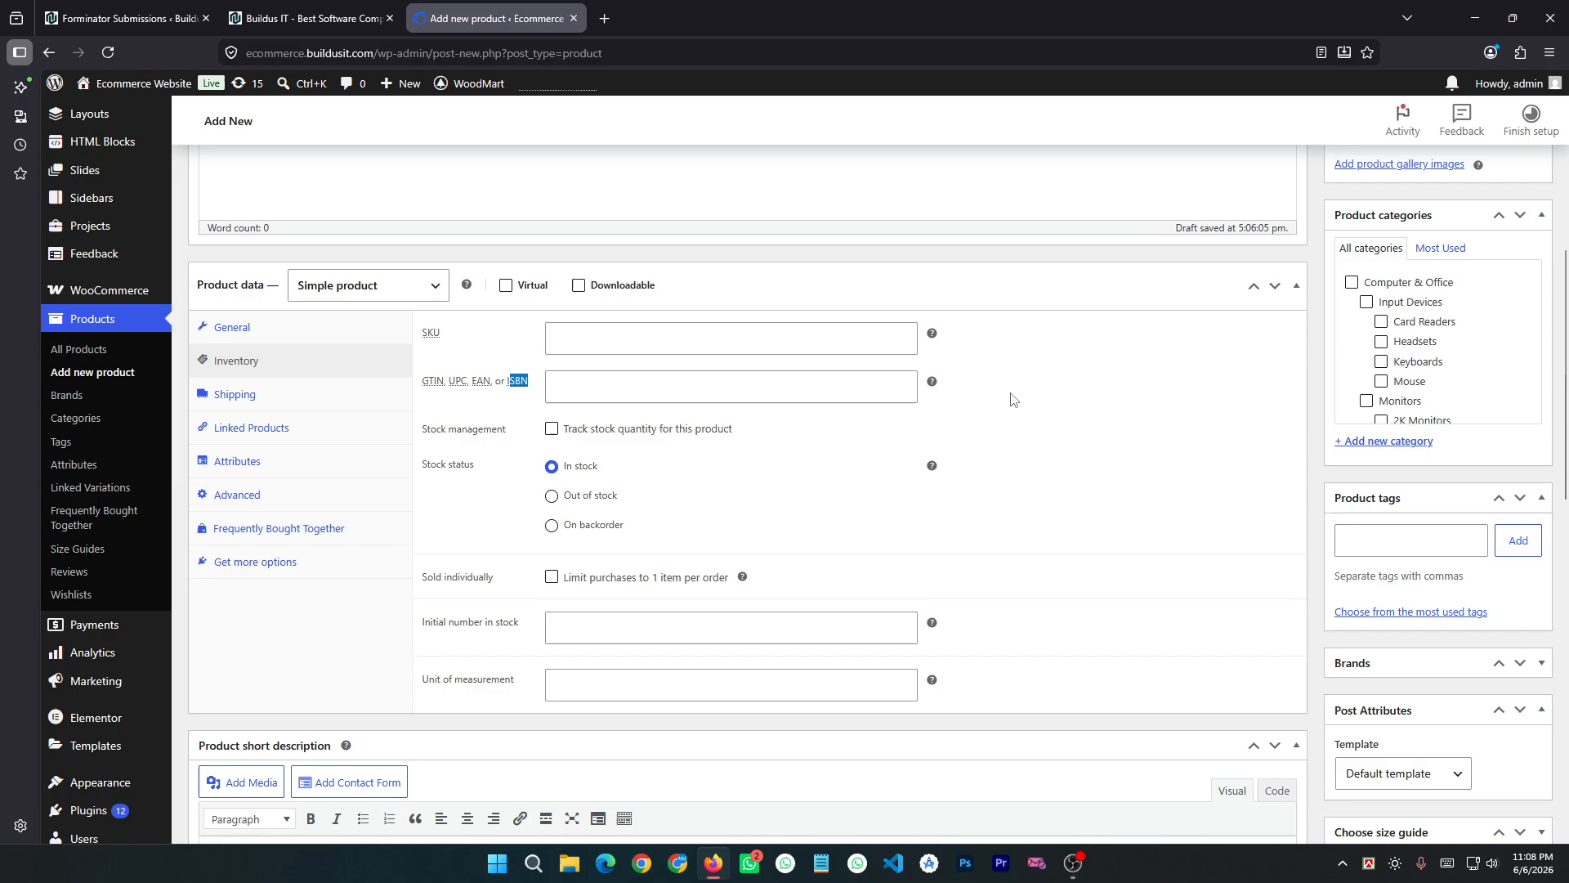
left_click(1045, 400)
left_click(723, 385)
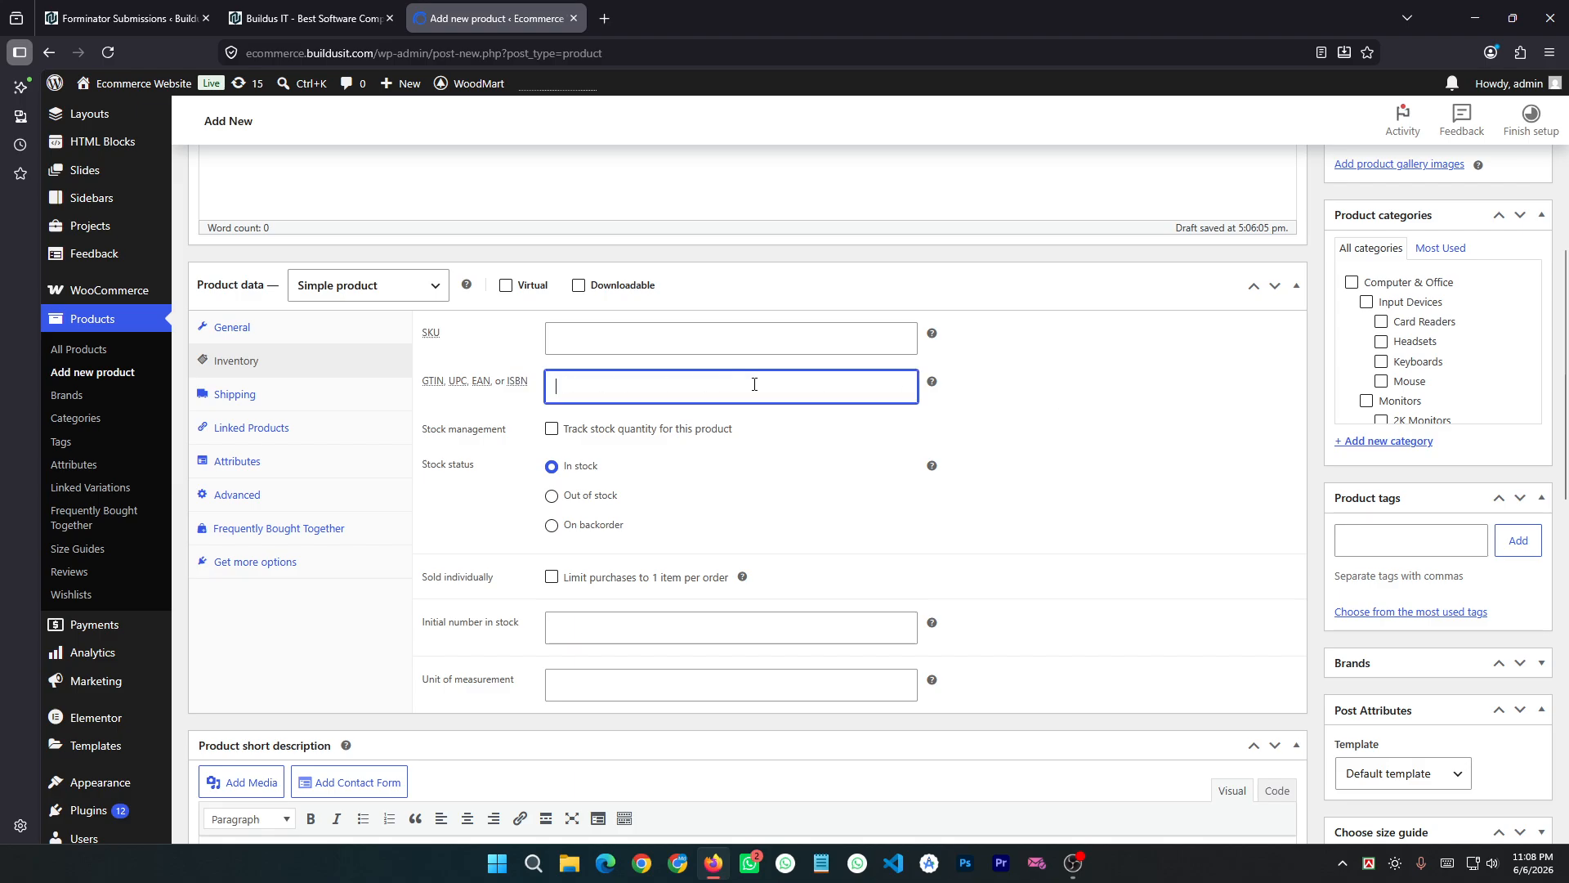
left_click(1036, 388)
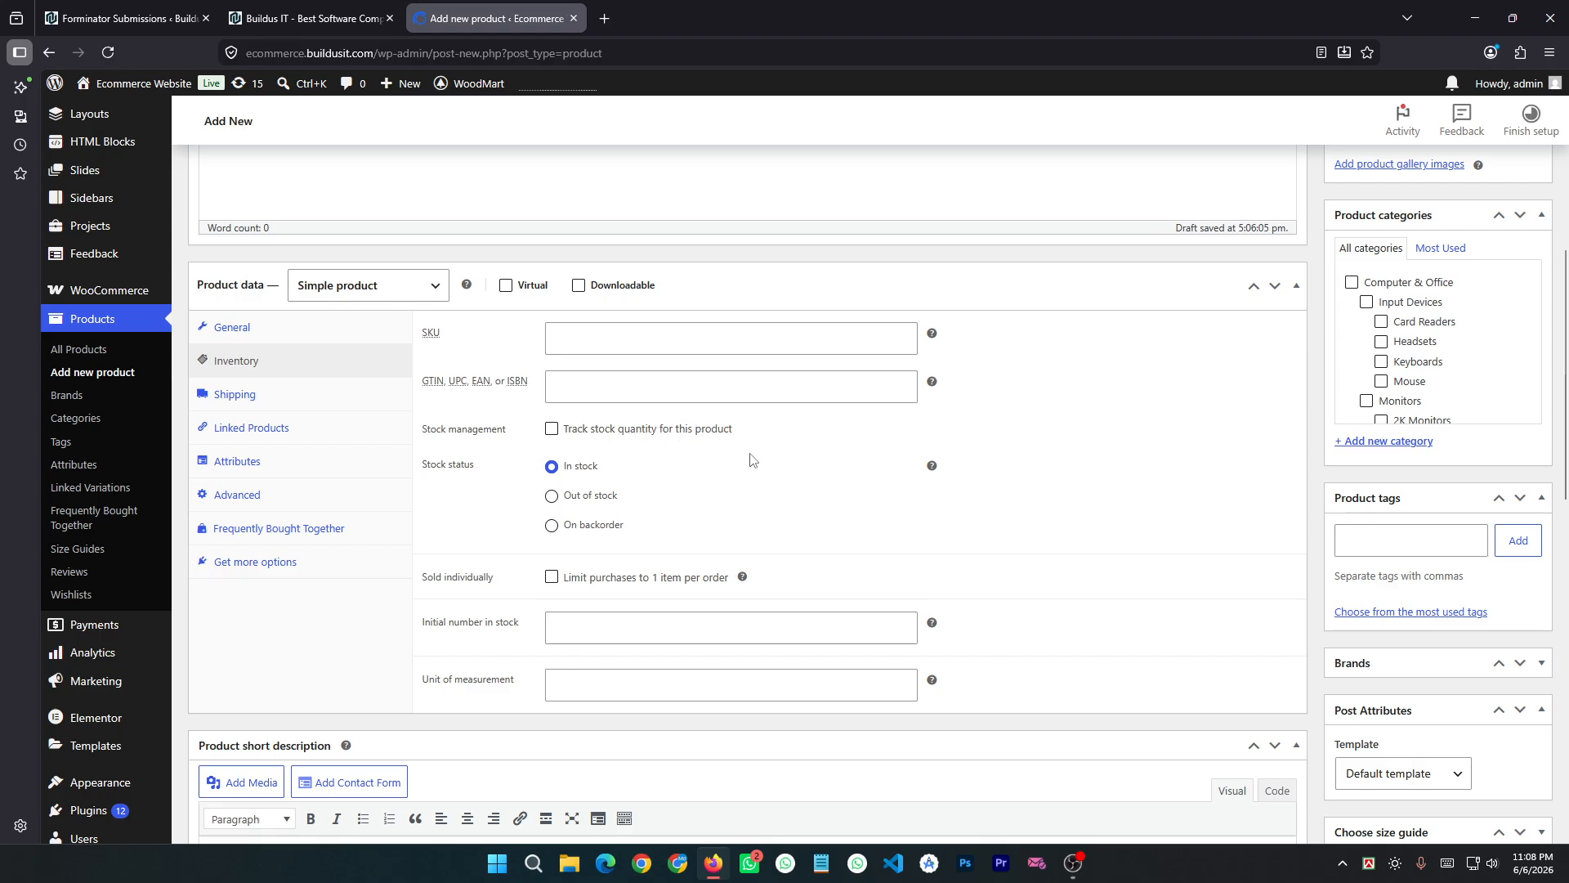
Step: Try stock quantity tracking for the product with a quantity of 100, and turn the tracking off again
left_click(551, 433)
left_click_drag(612, 463, 550, 466)
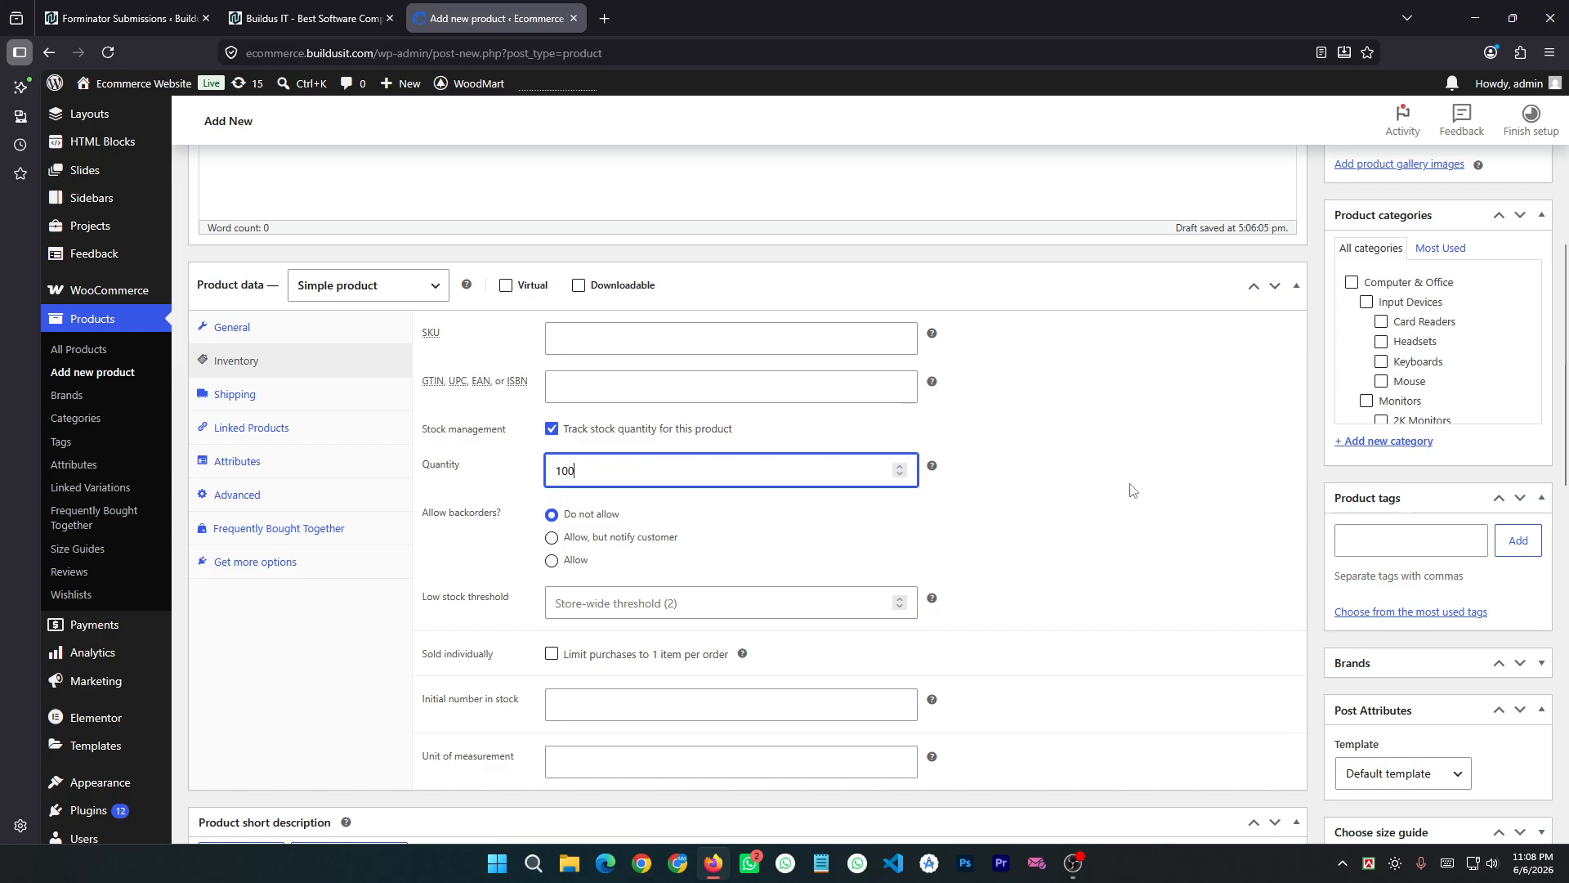
left_click(550, 429)
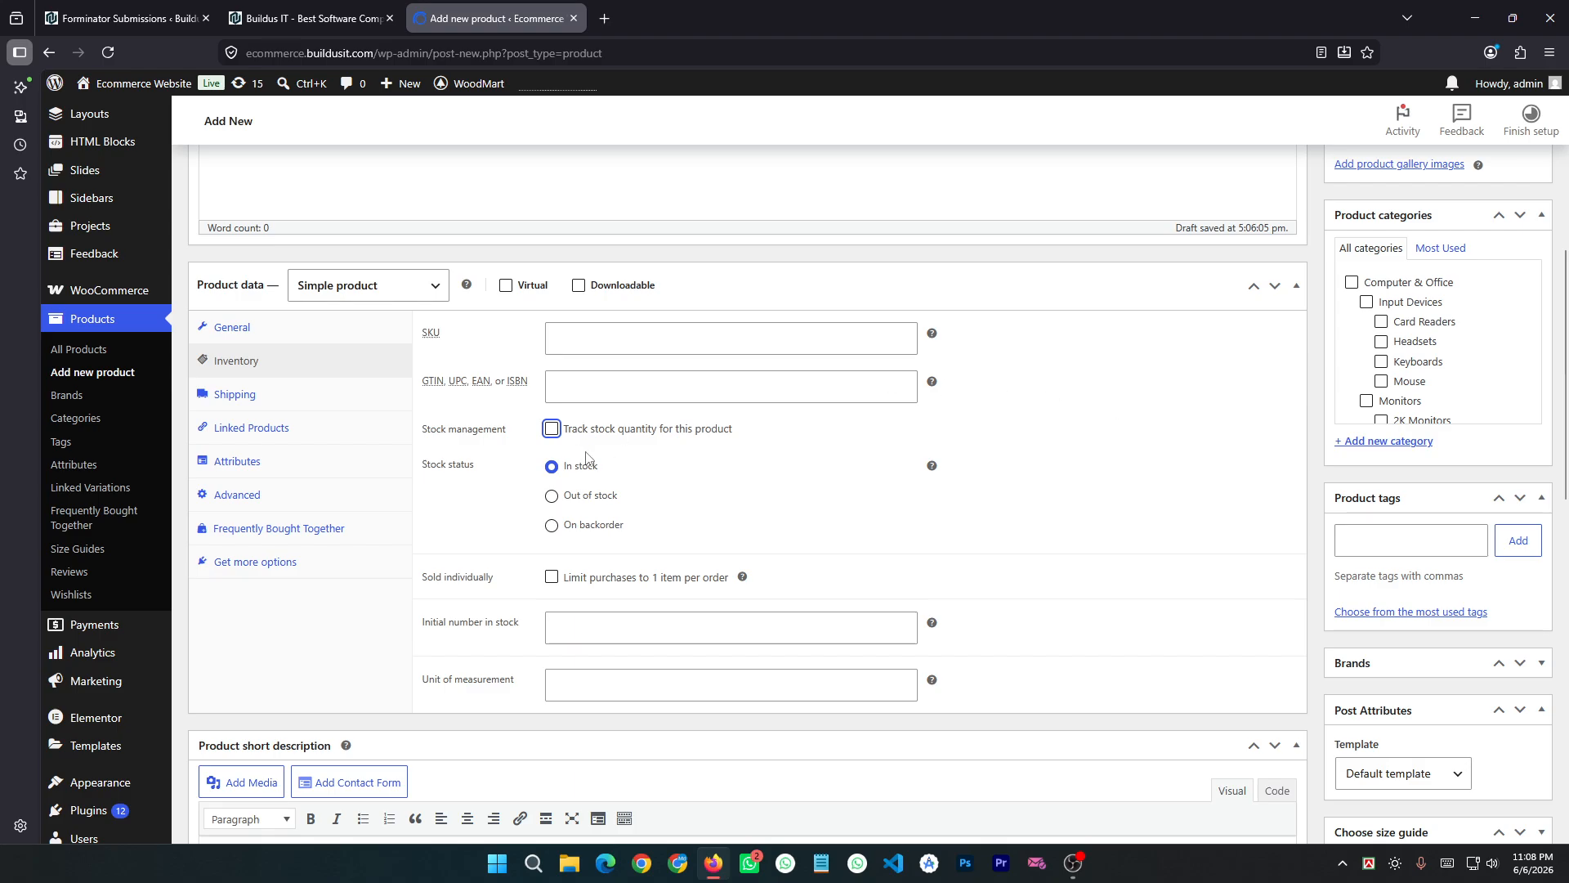
Step: Try limiting purchases to 1 item per order, and remove the limit again
scroll(568, 396, "down", 1)
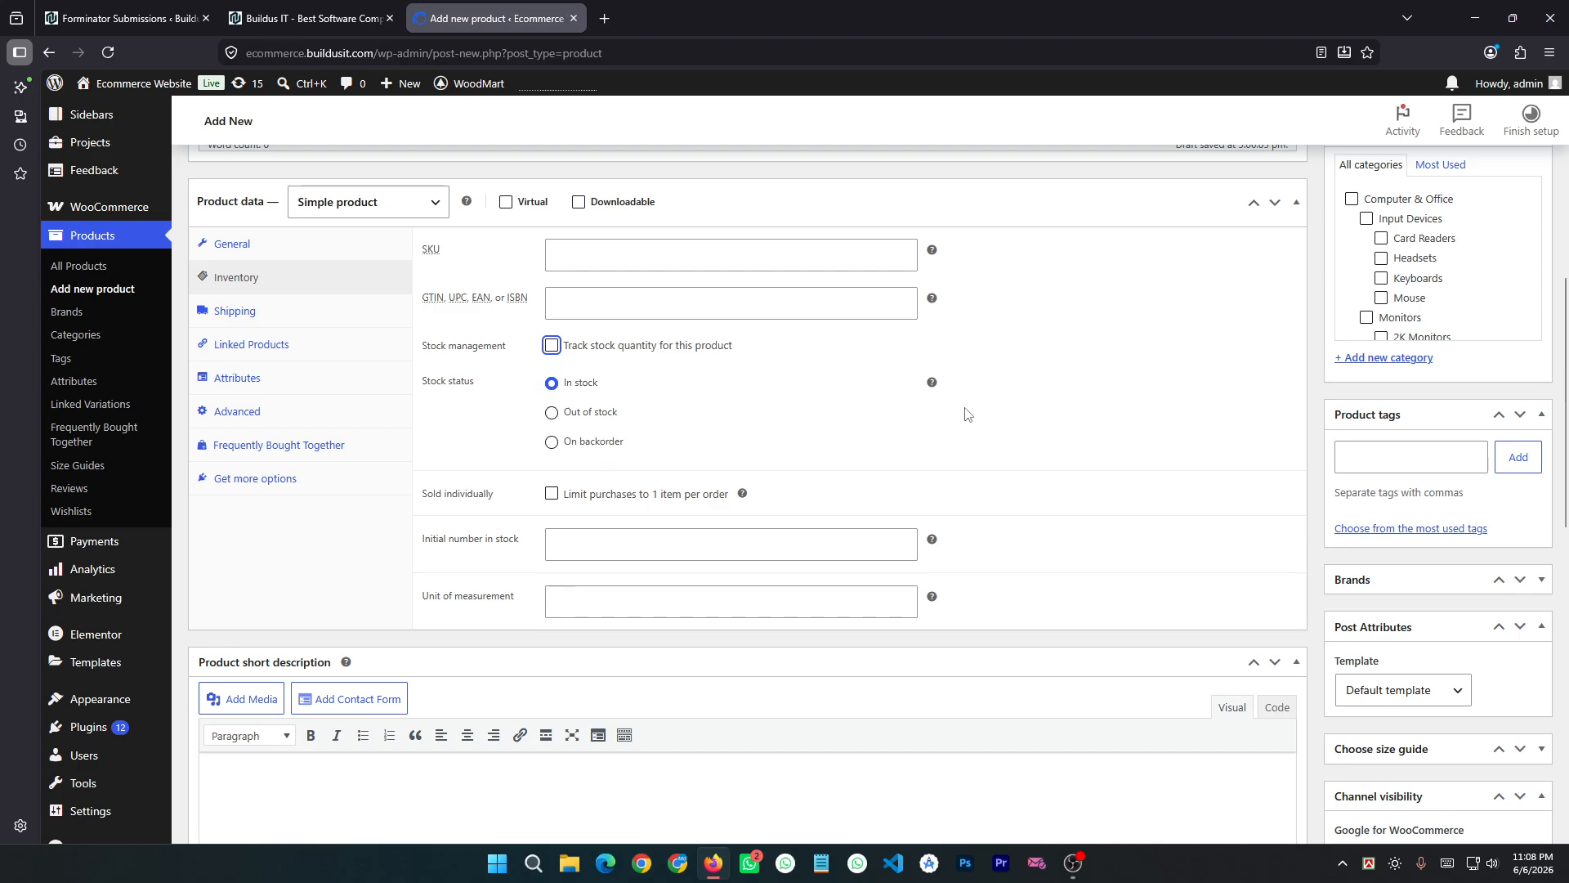
scroll(714, 369, "down", 1)
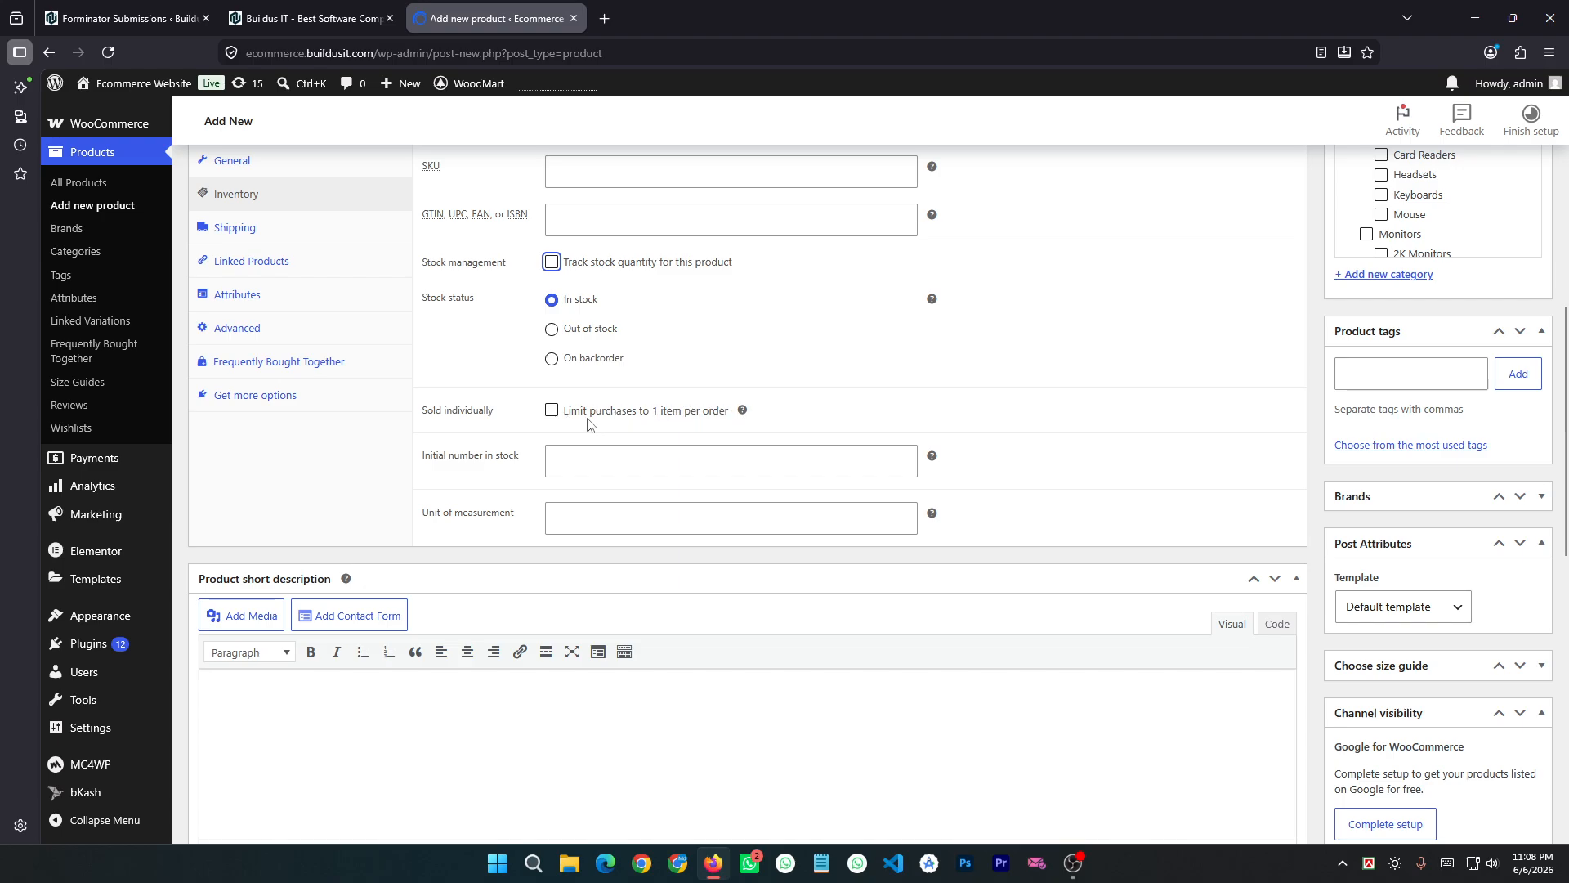
left_click(552, 411)
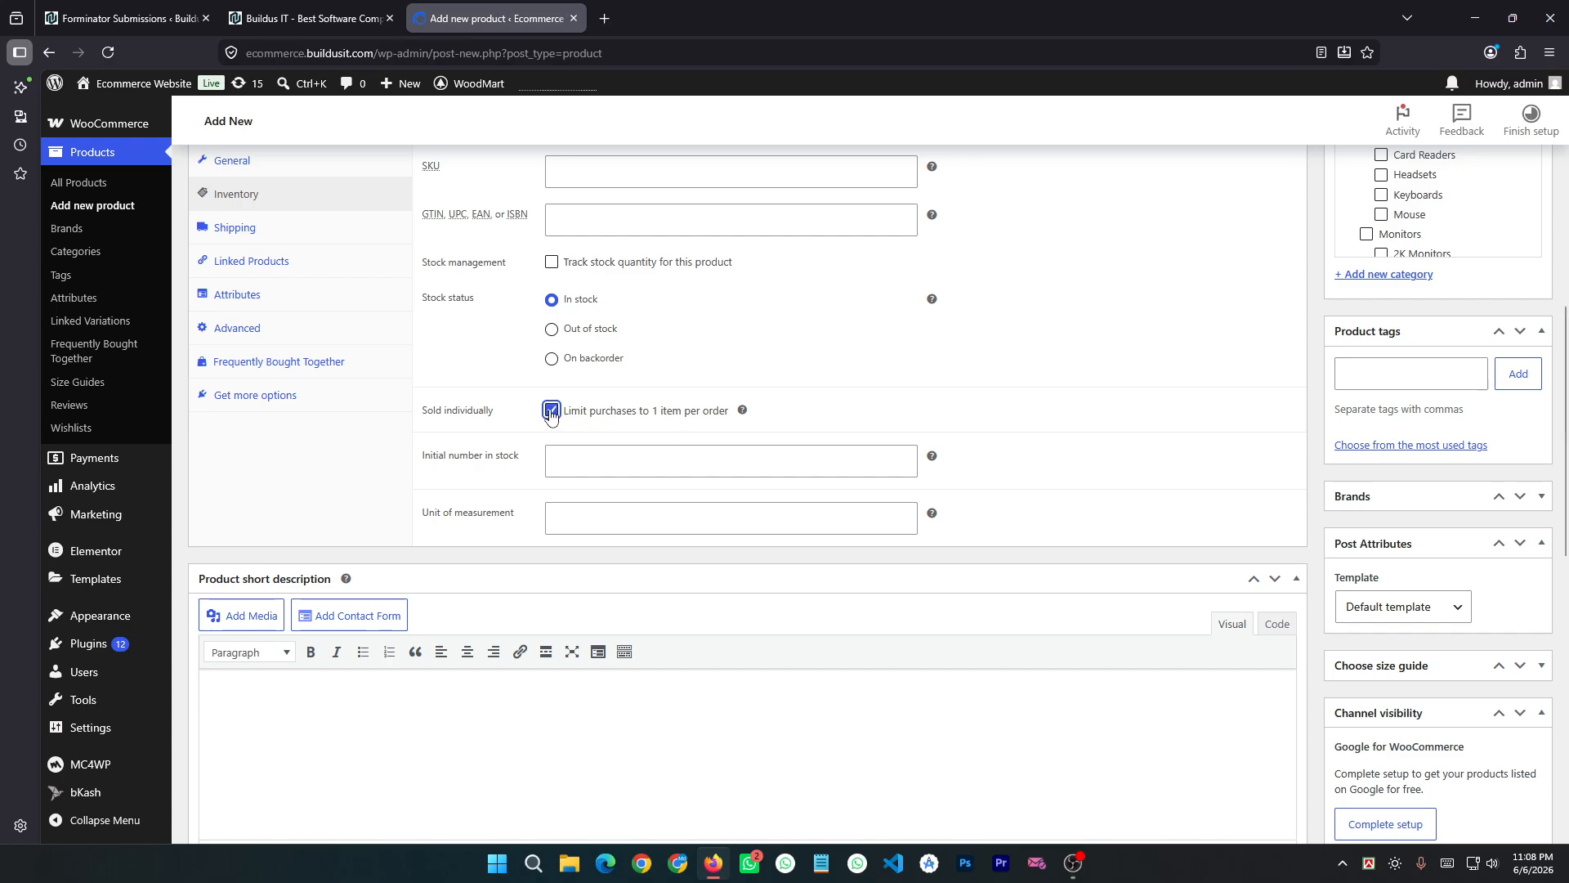
left_click(551, 410)
Step: Look over the remaining inventory fields for the initial number in stock and the unit of measurement
scroll(848, 410, "down", 2)
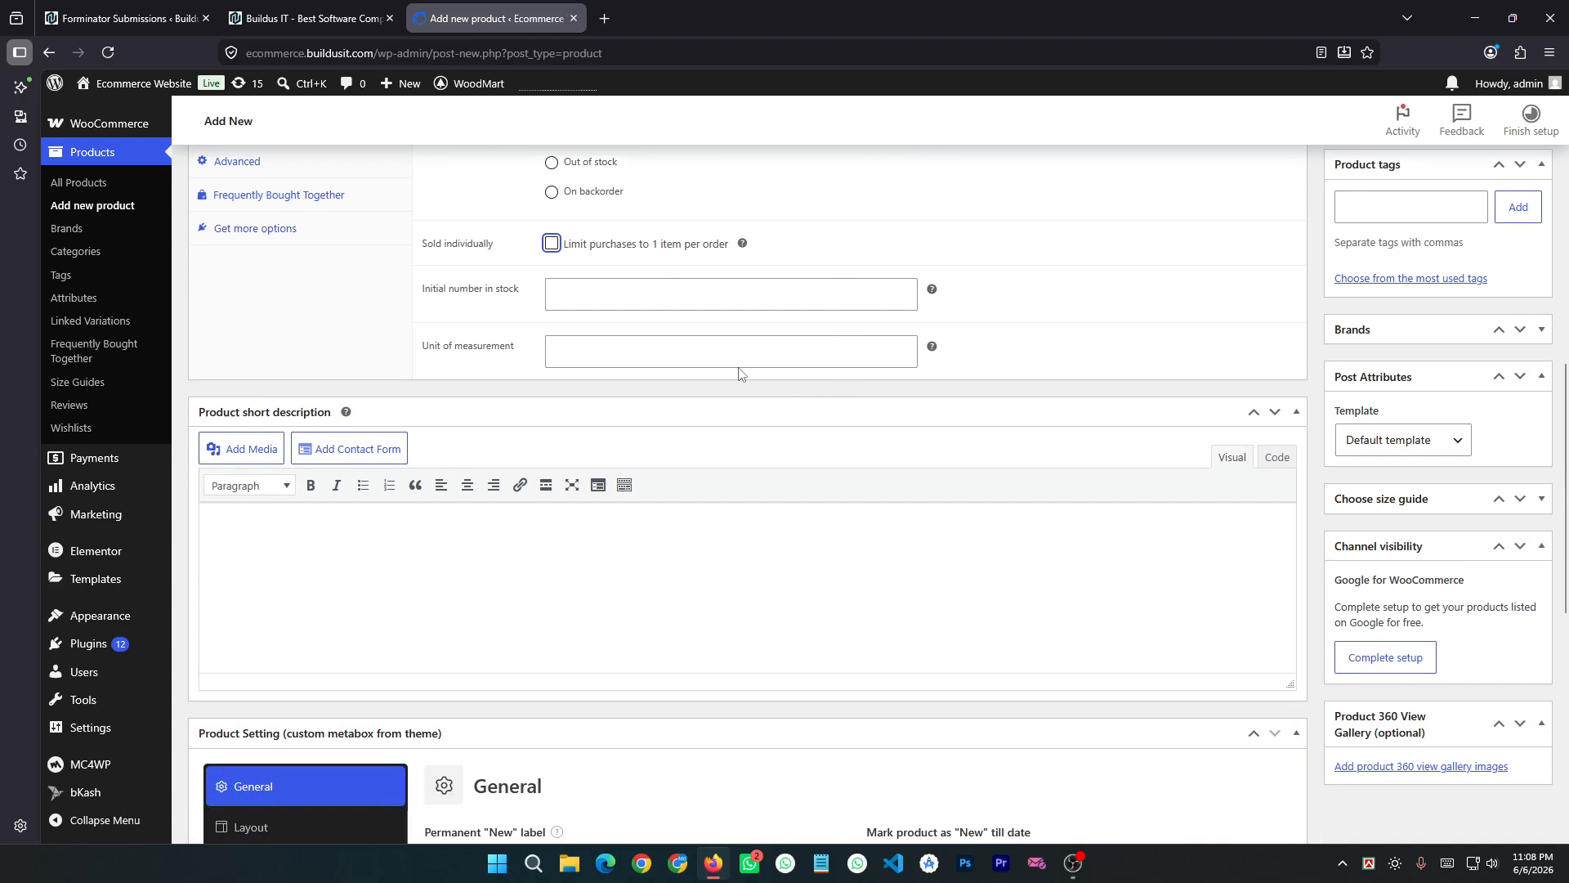
scroll(544, 320, "up", 1)
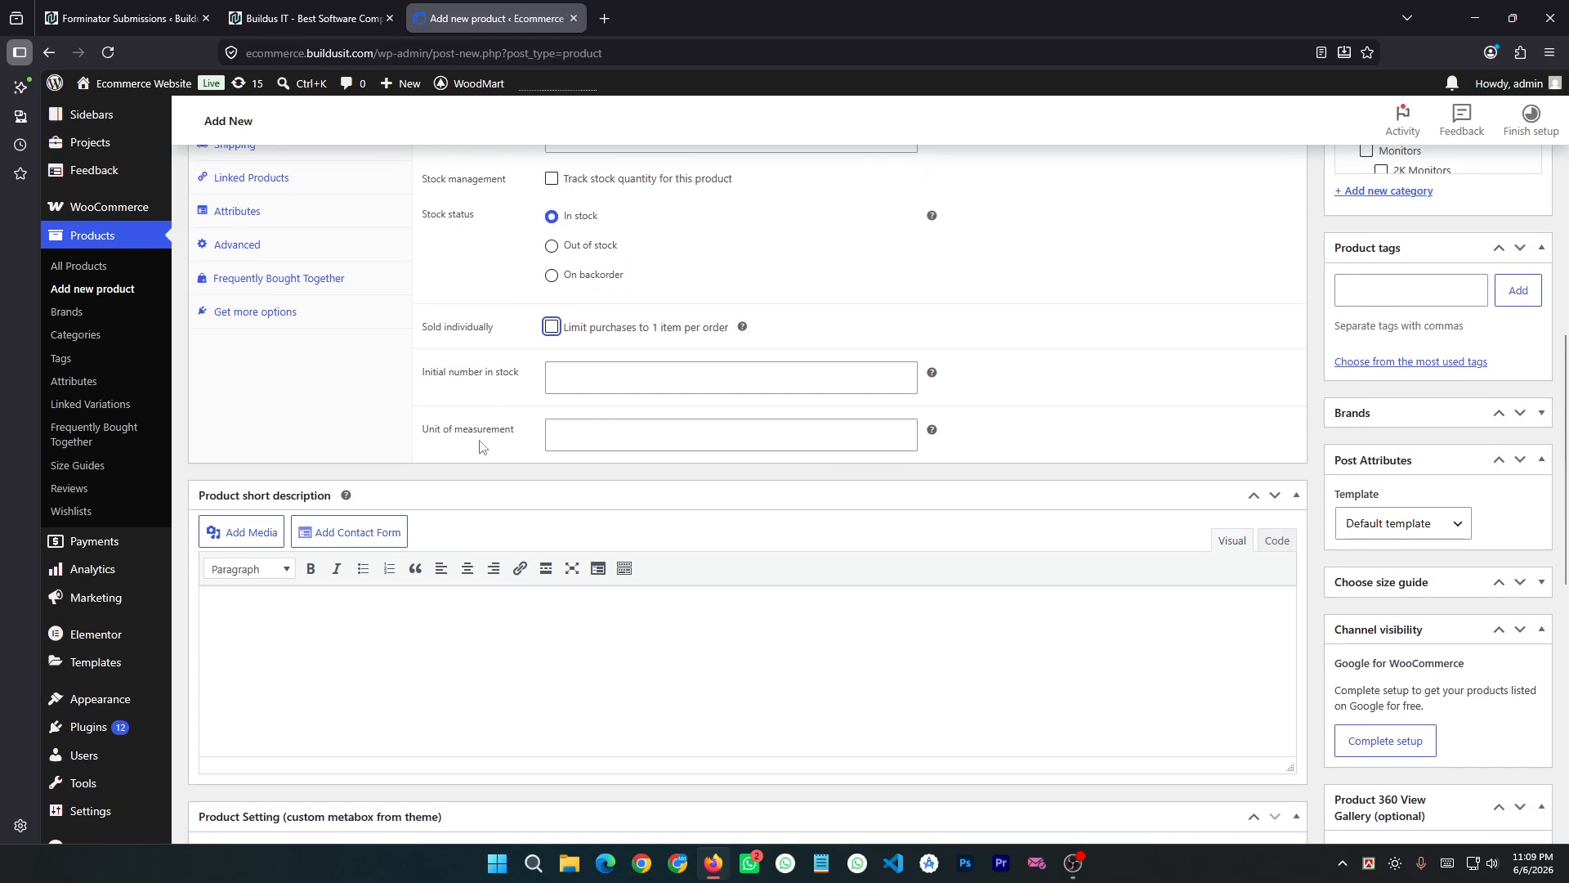
scroll(793, 378, "up", 1)
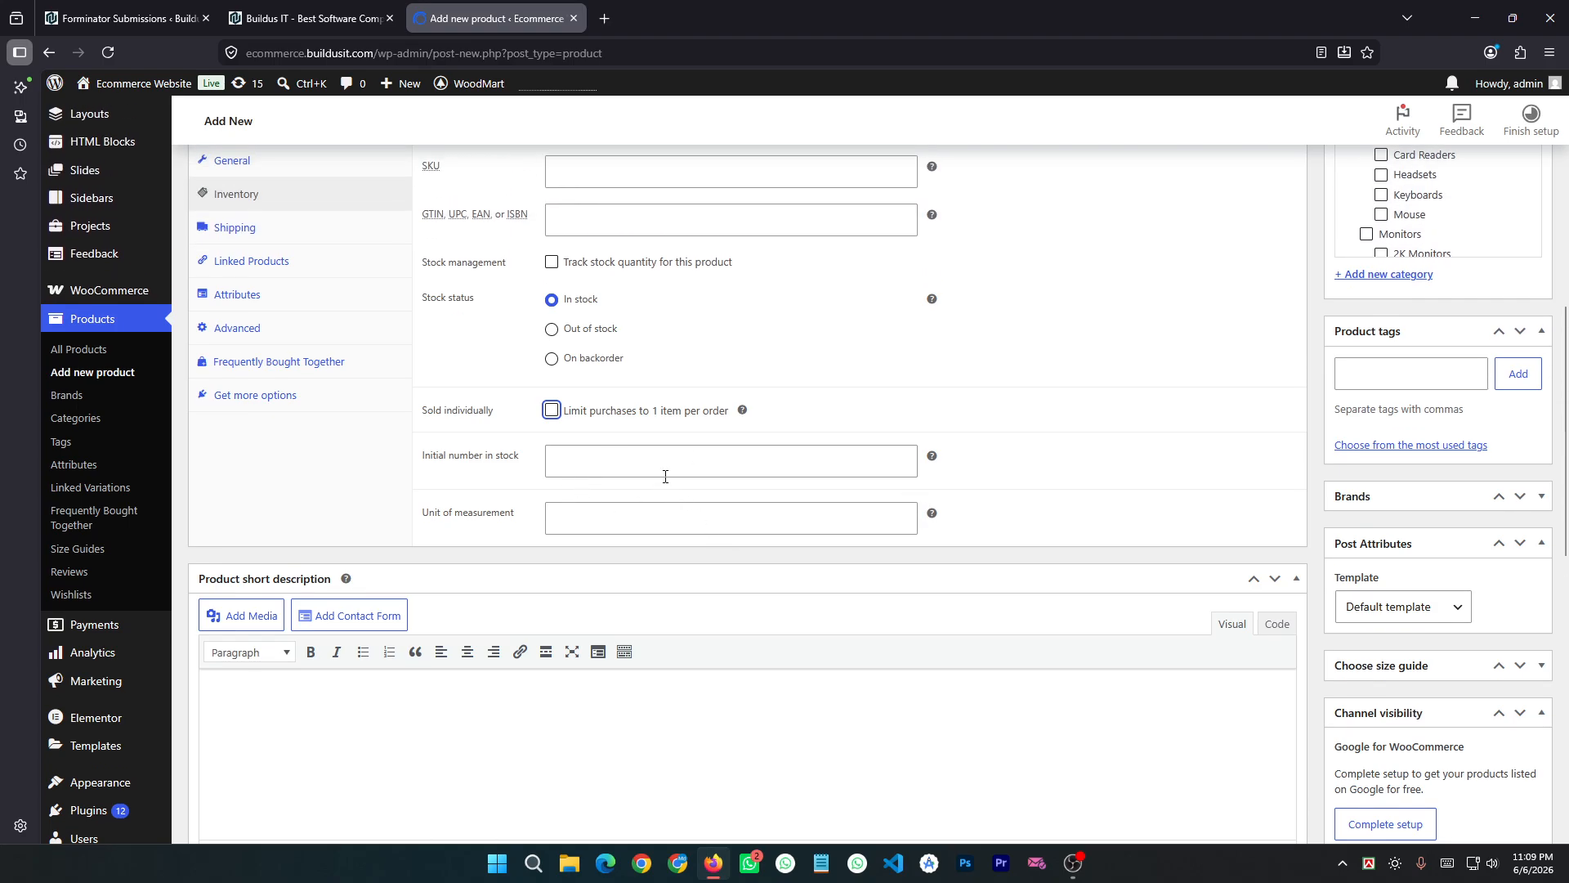
scroll(663, 466, "down", 2)
scroll(662, 360, "up", 4)
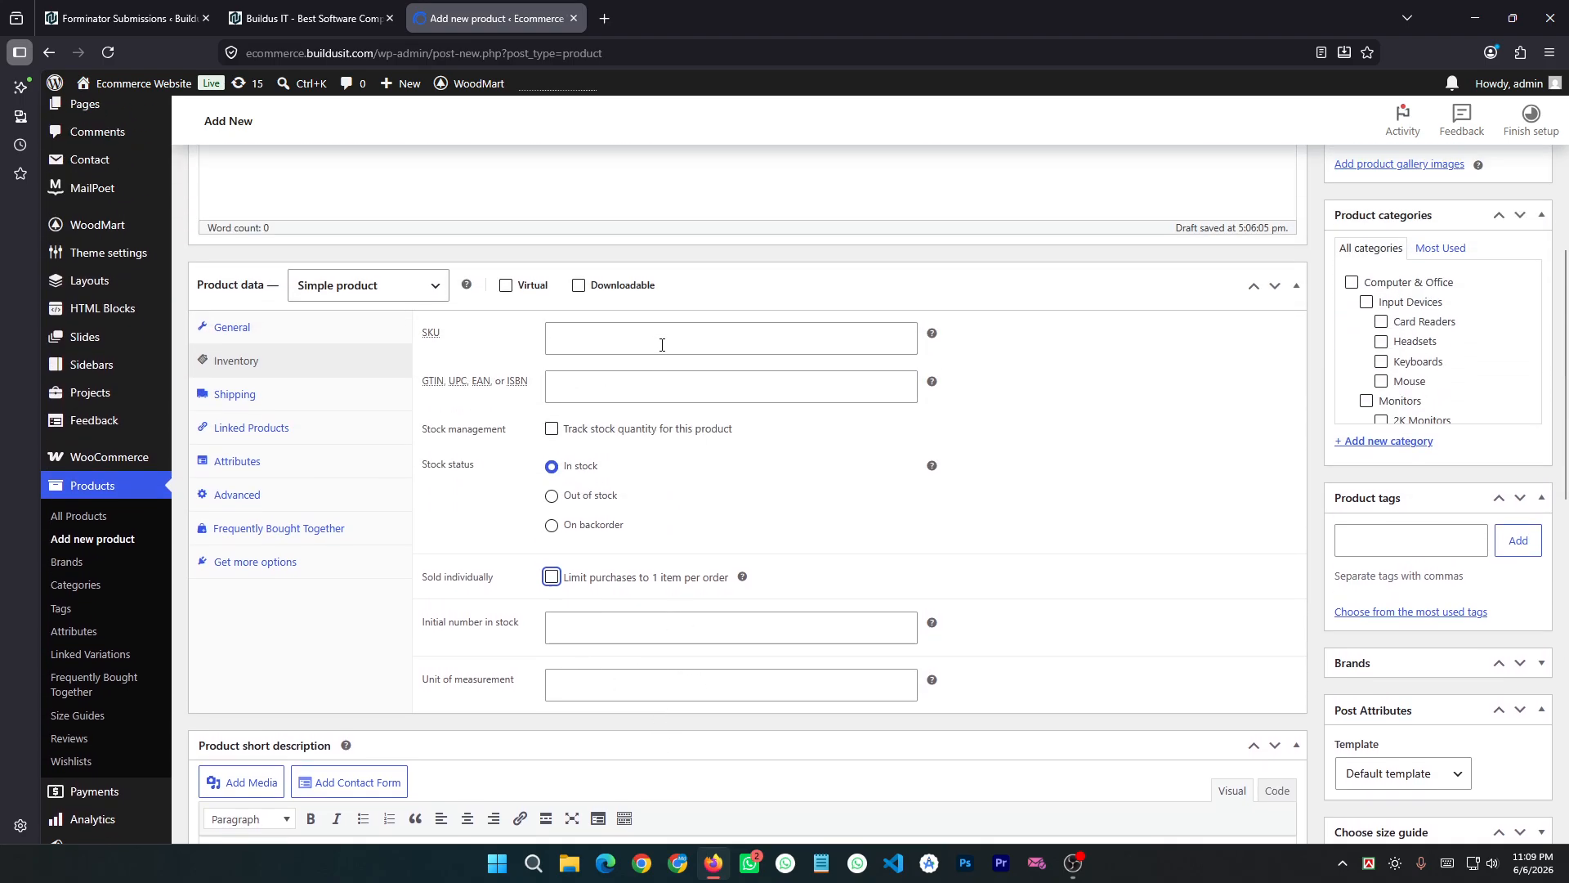
Step: Examine the product's shipping weight field and its length, width and height dimension fields
left_click(262, 396)
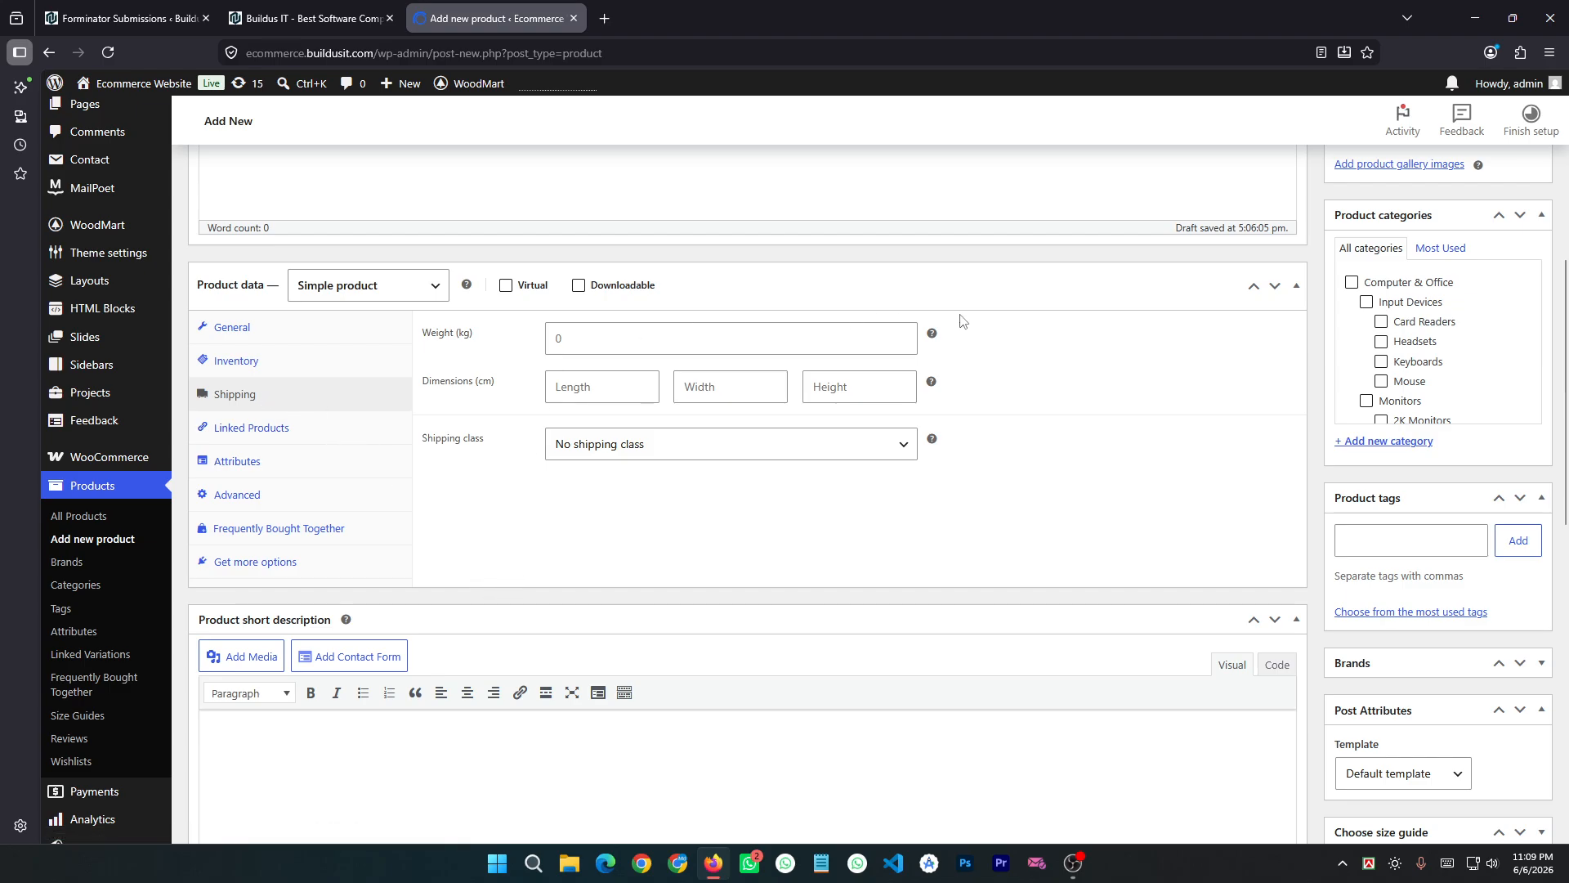
left_click(589, 343)
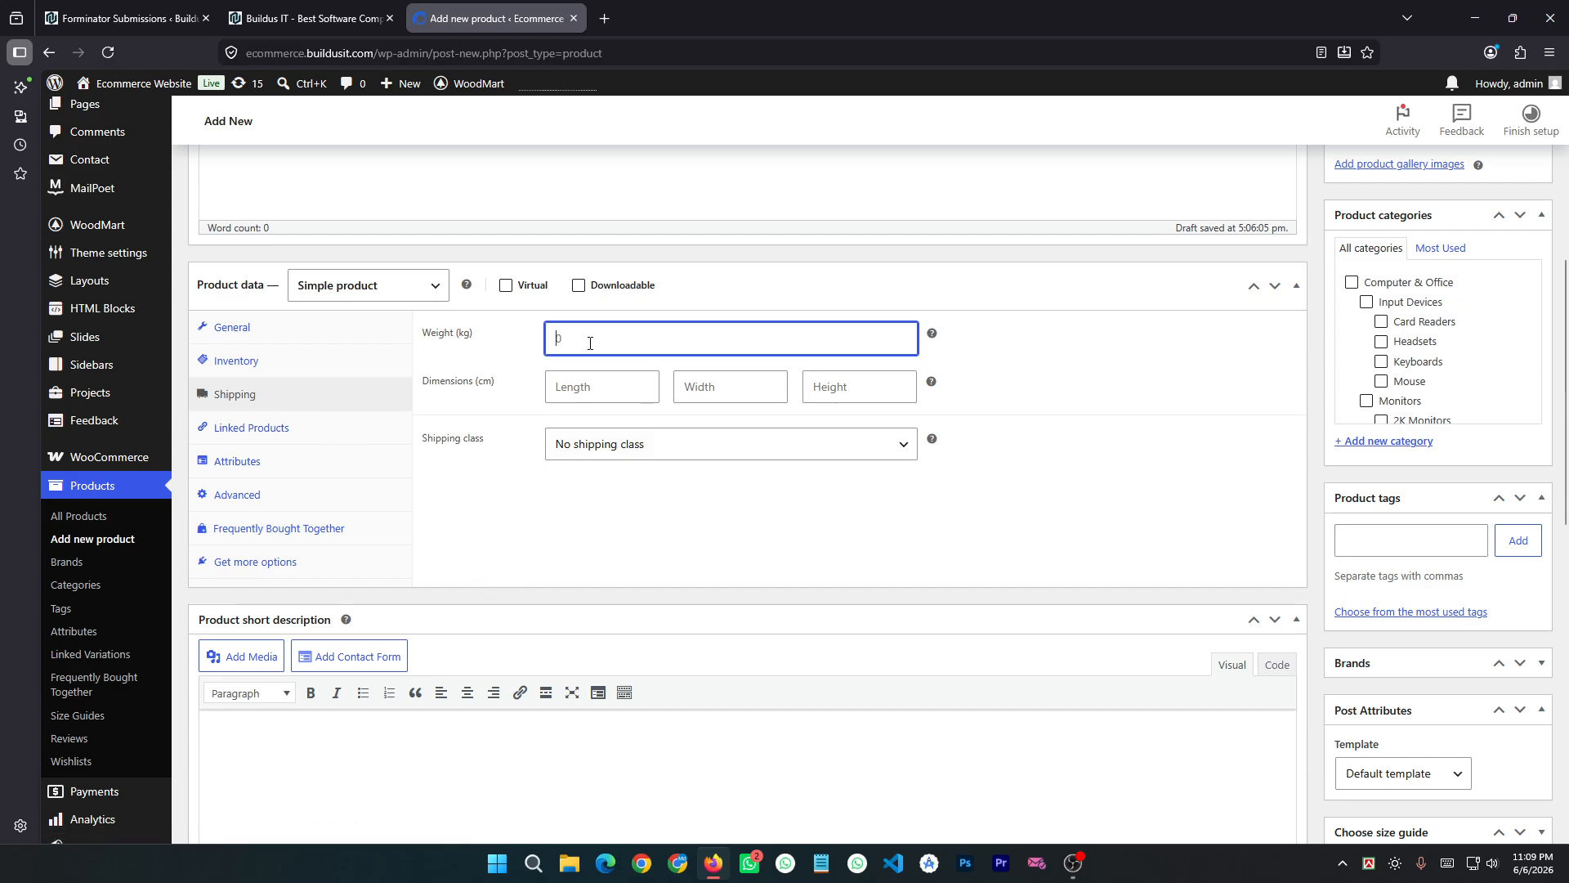
left_click(590, 388)
left_click(732, 390)
left_click(864, 389)
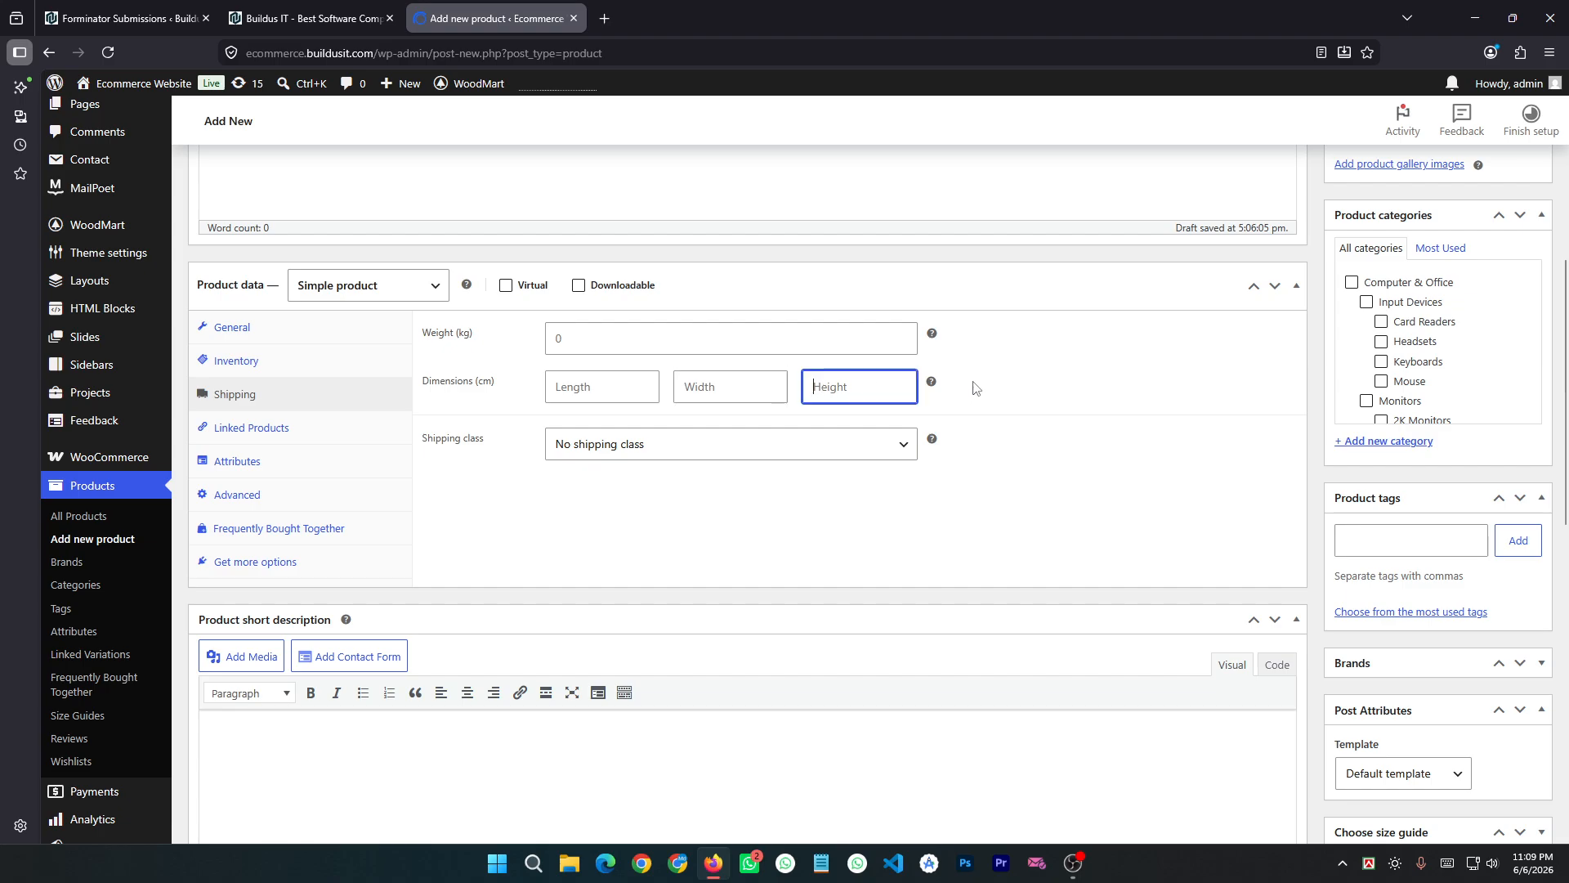
left_click(1073, 370)
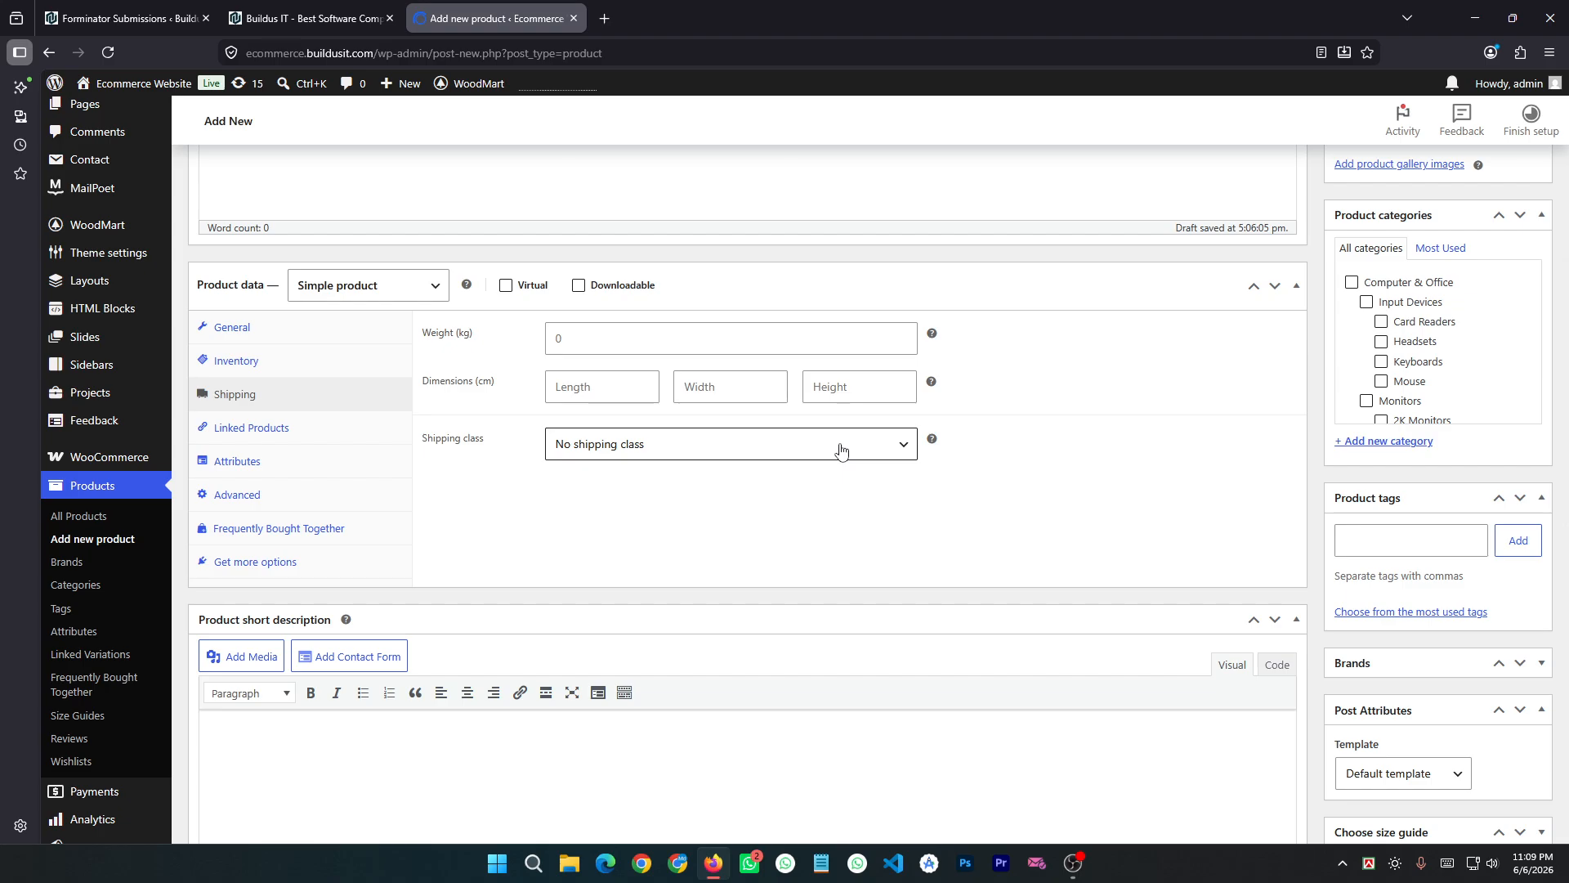
Step: Check which shipping classes are available for the product, leaving No shipping class selected
left_click(873, 448)
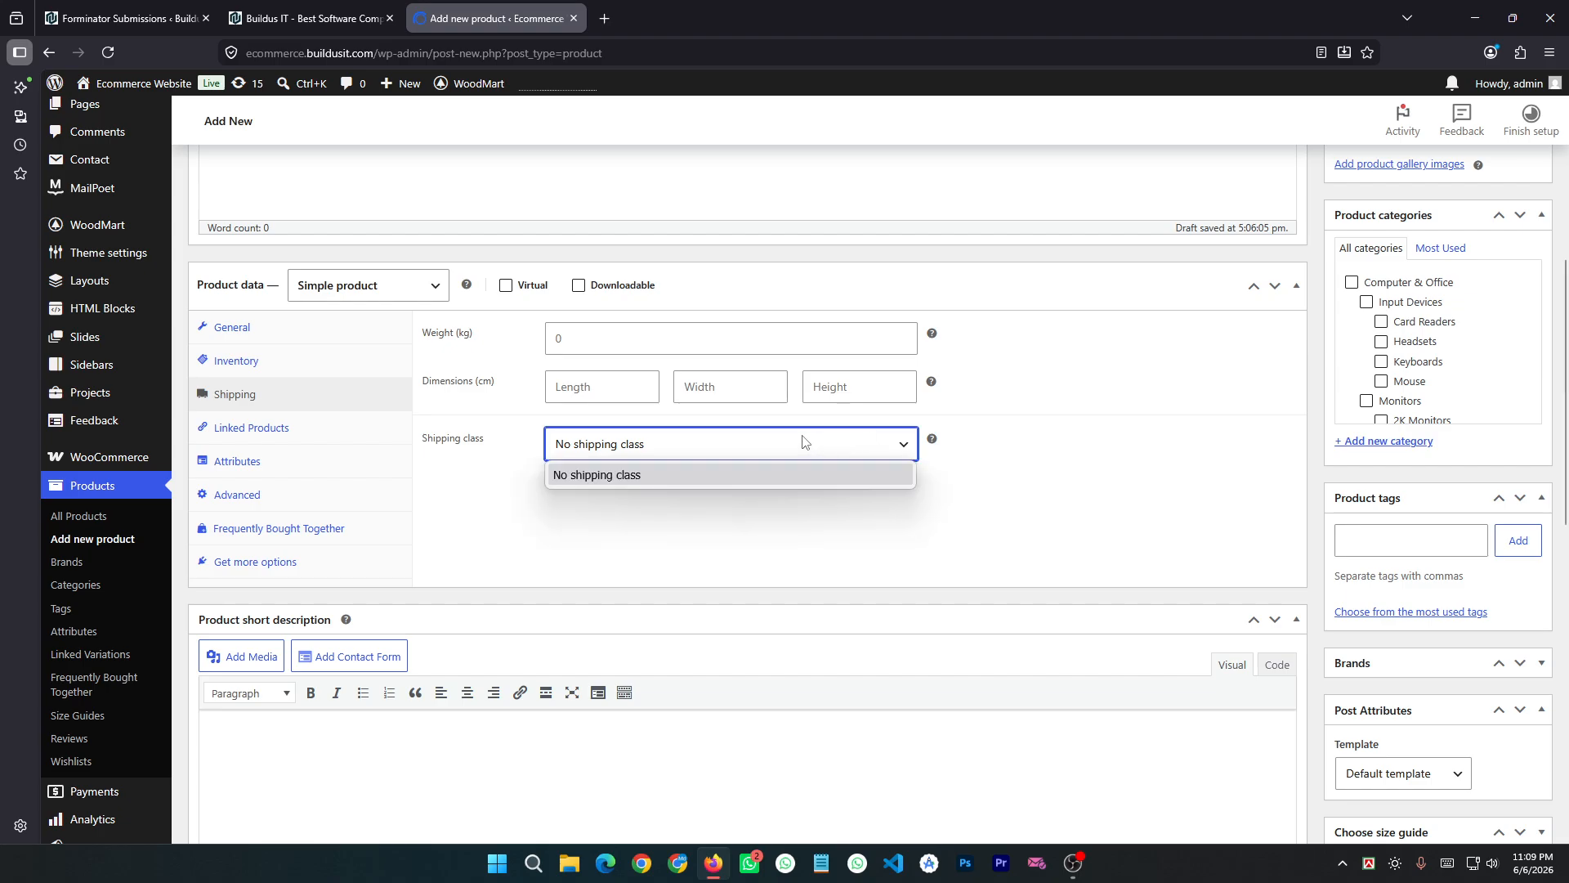
left_click(766, 527)
left_click(629, 446)
left_click(679, 500)
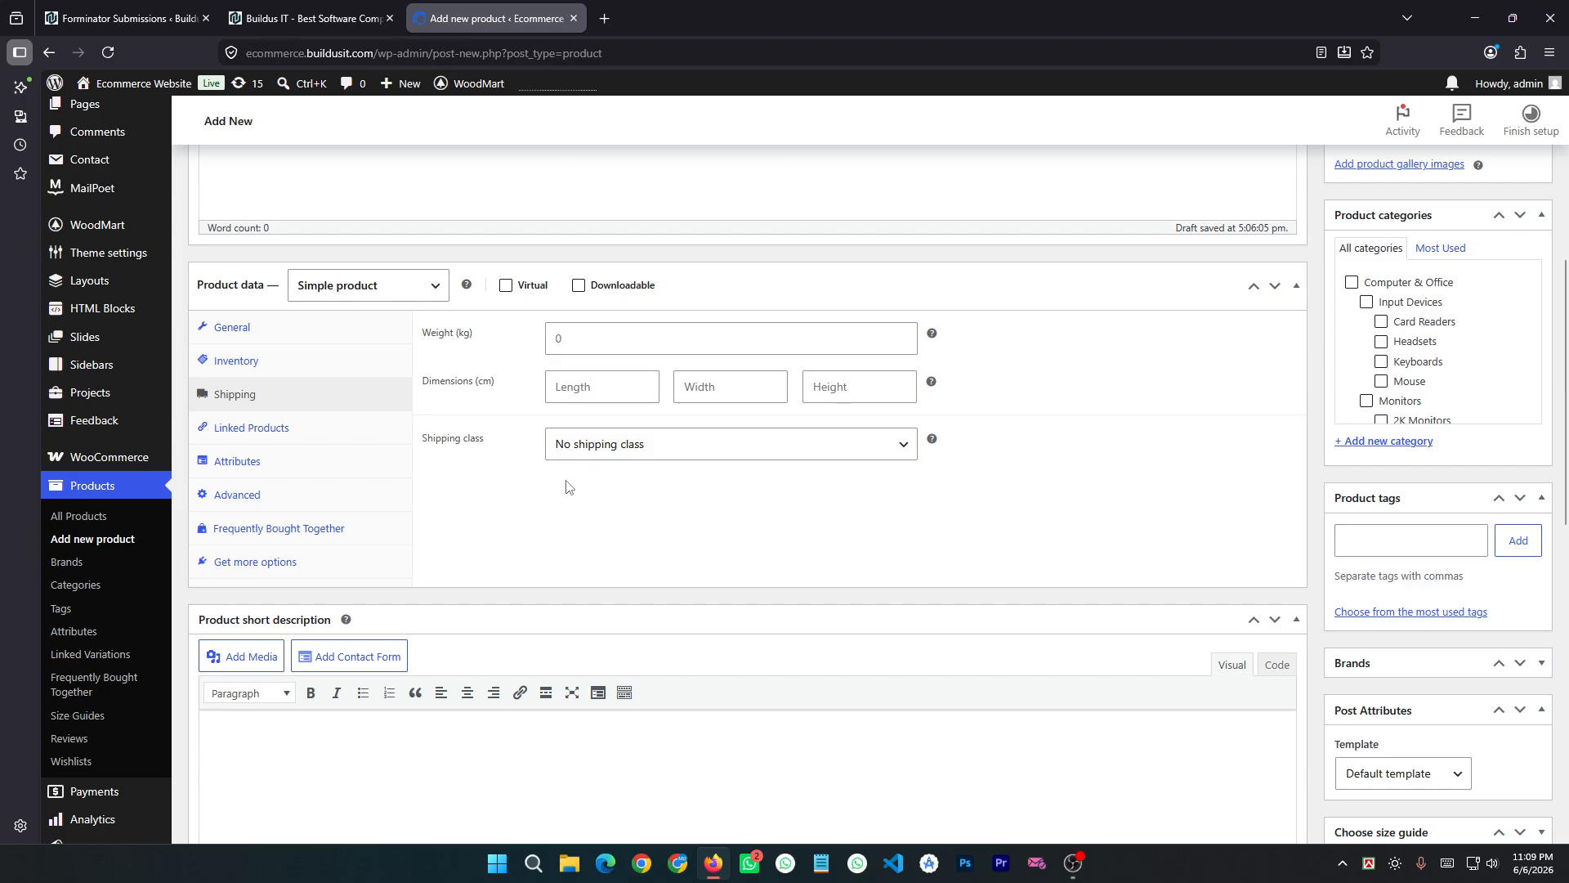
Step: Examine the linked product settings for upsells and cross-sells without adding any product
left_click(324, 433)
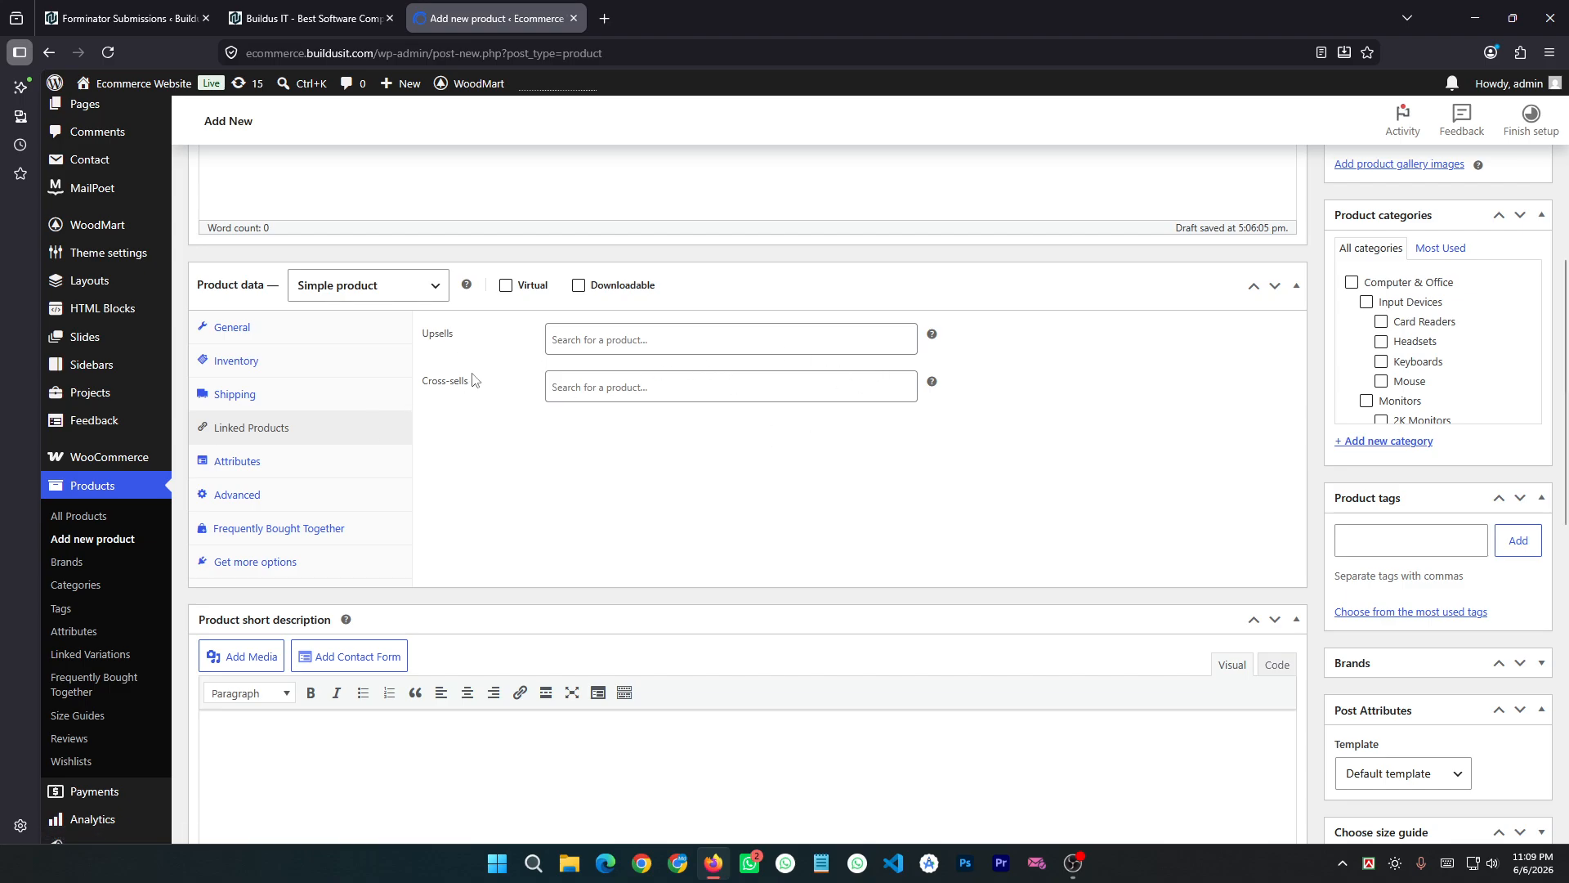
left_click(596, 334)
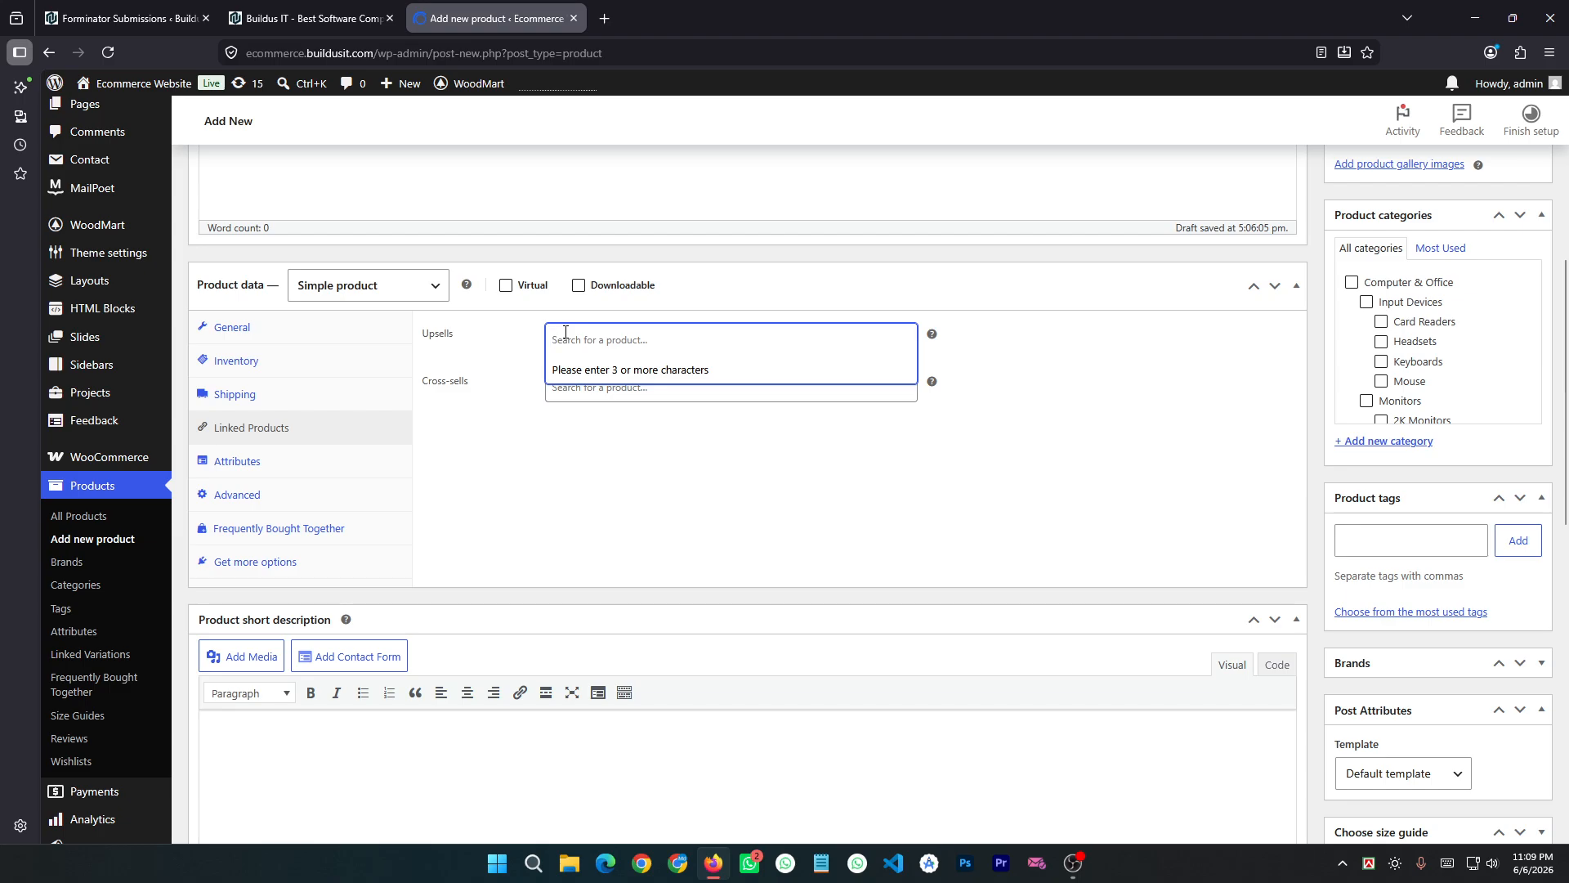
left_click(508, 523)
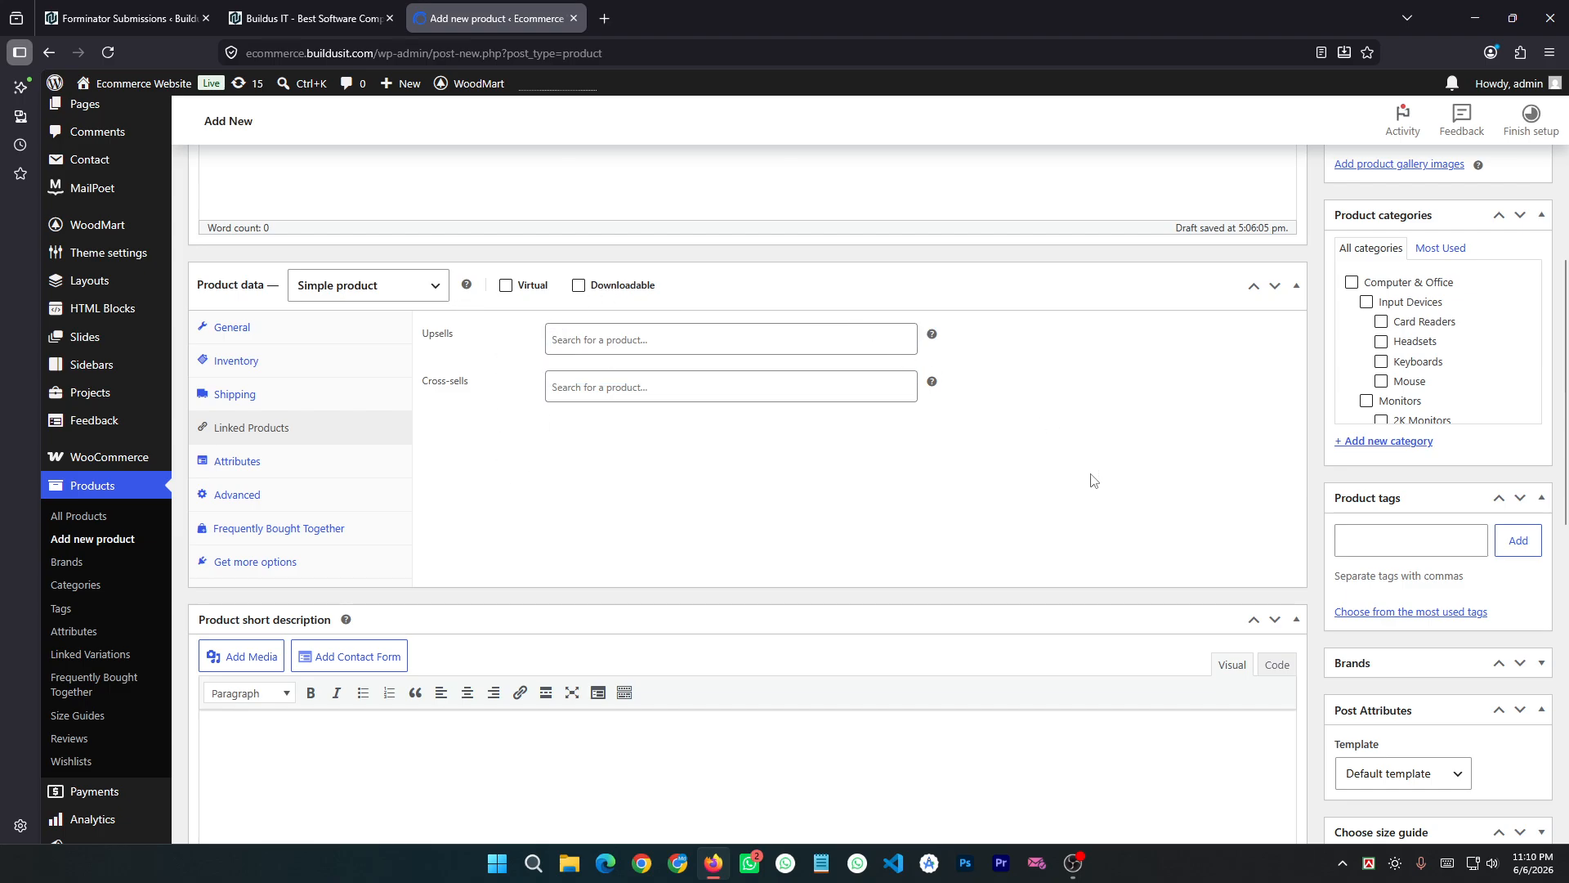
left_click(568, 344)
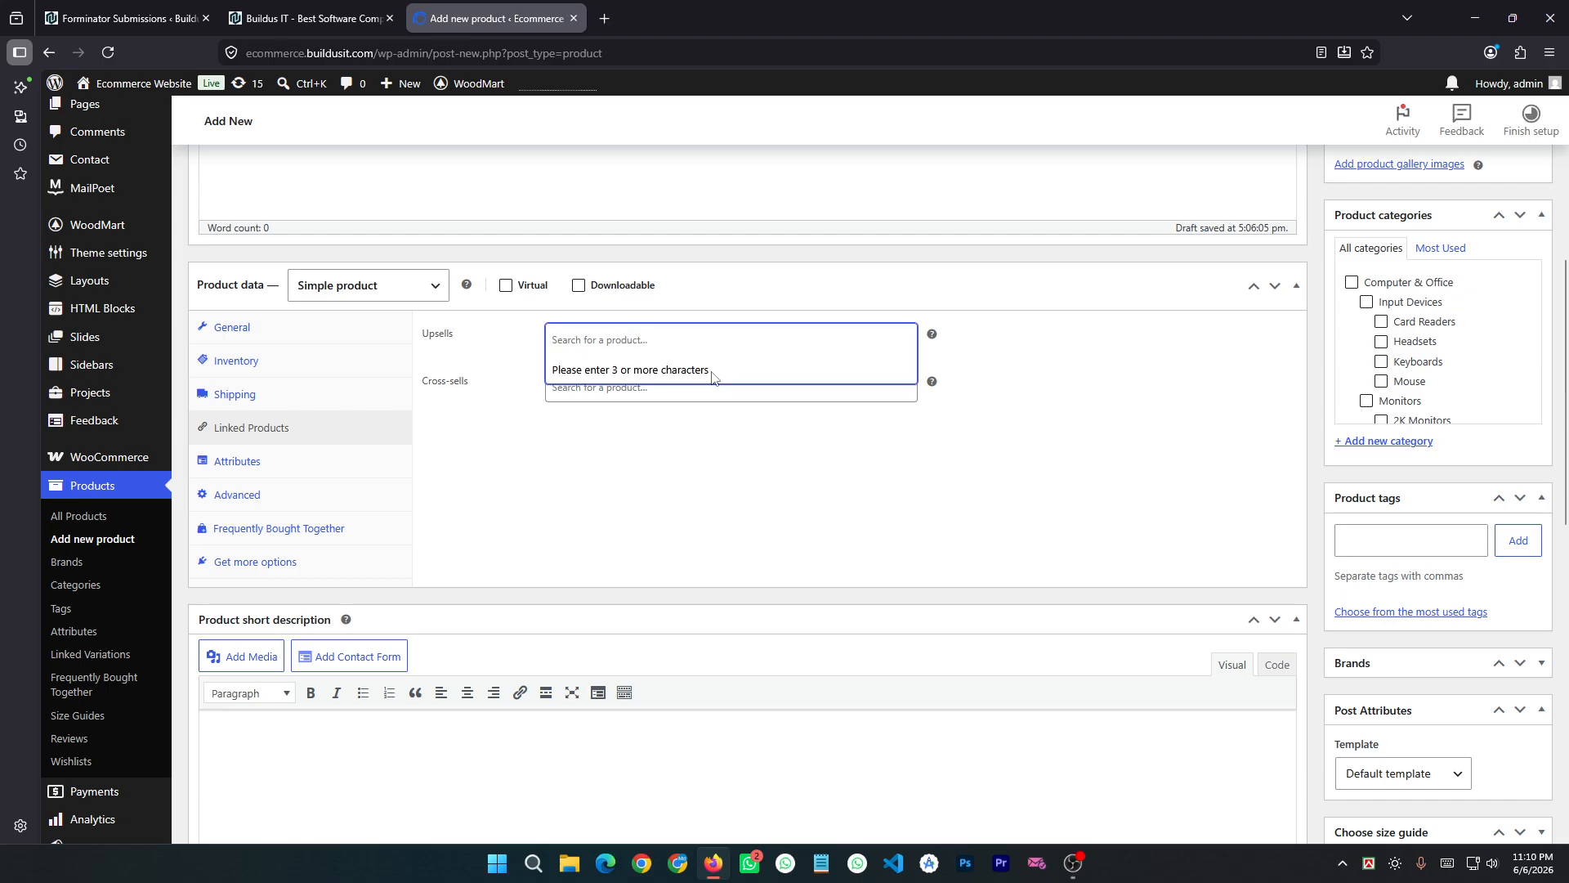
left_click(789, 473)
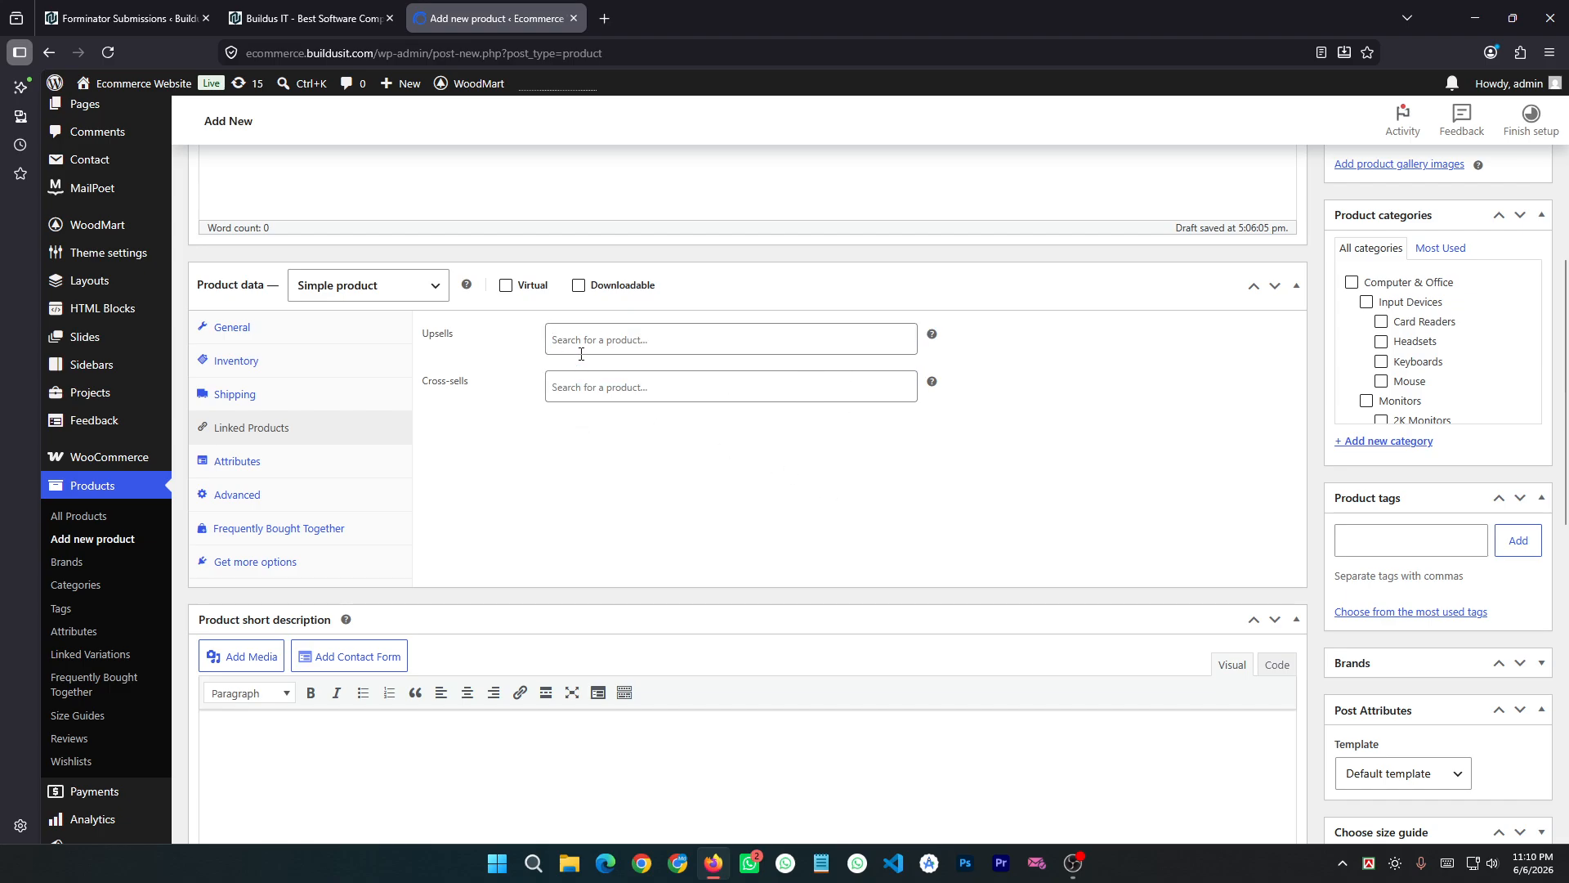
Step: Review the product's attribute settings and its advanced settings for purchase note, menu order and reviews
left_click(280, 466)
left_click(391, 290)
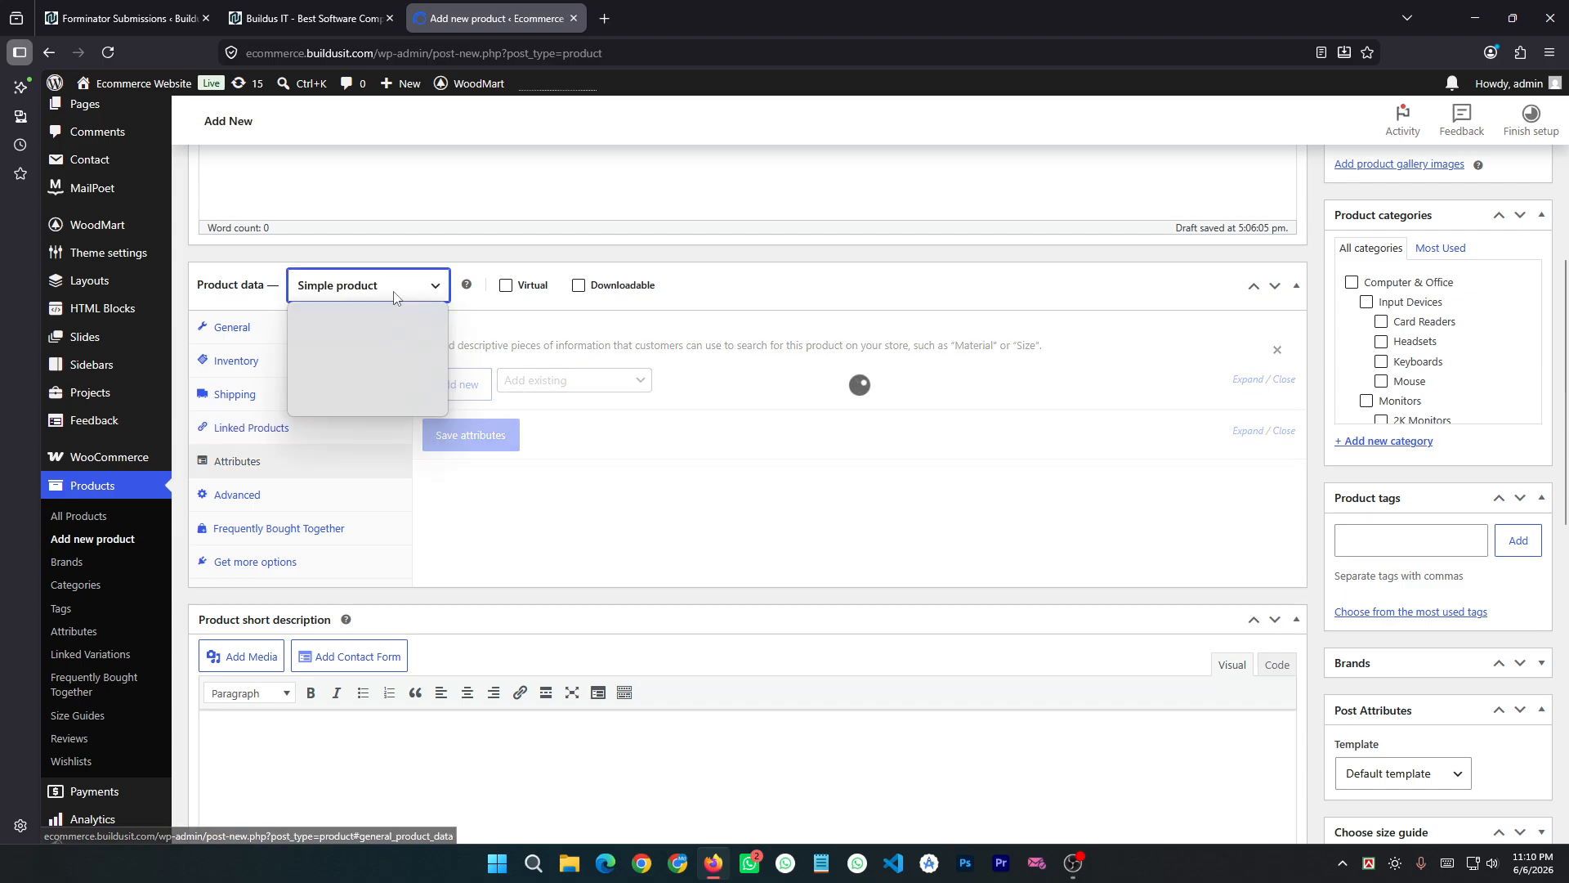
left_click(392, 291)
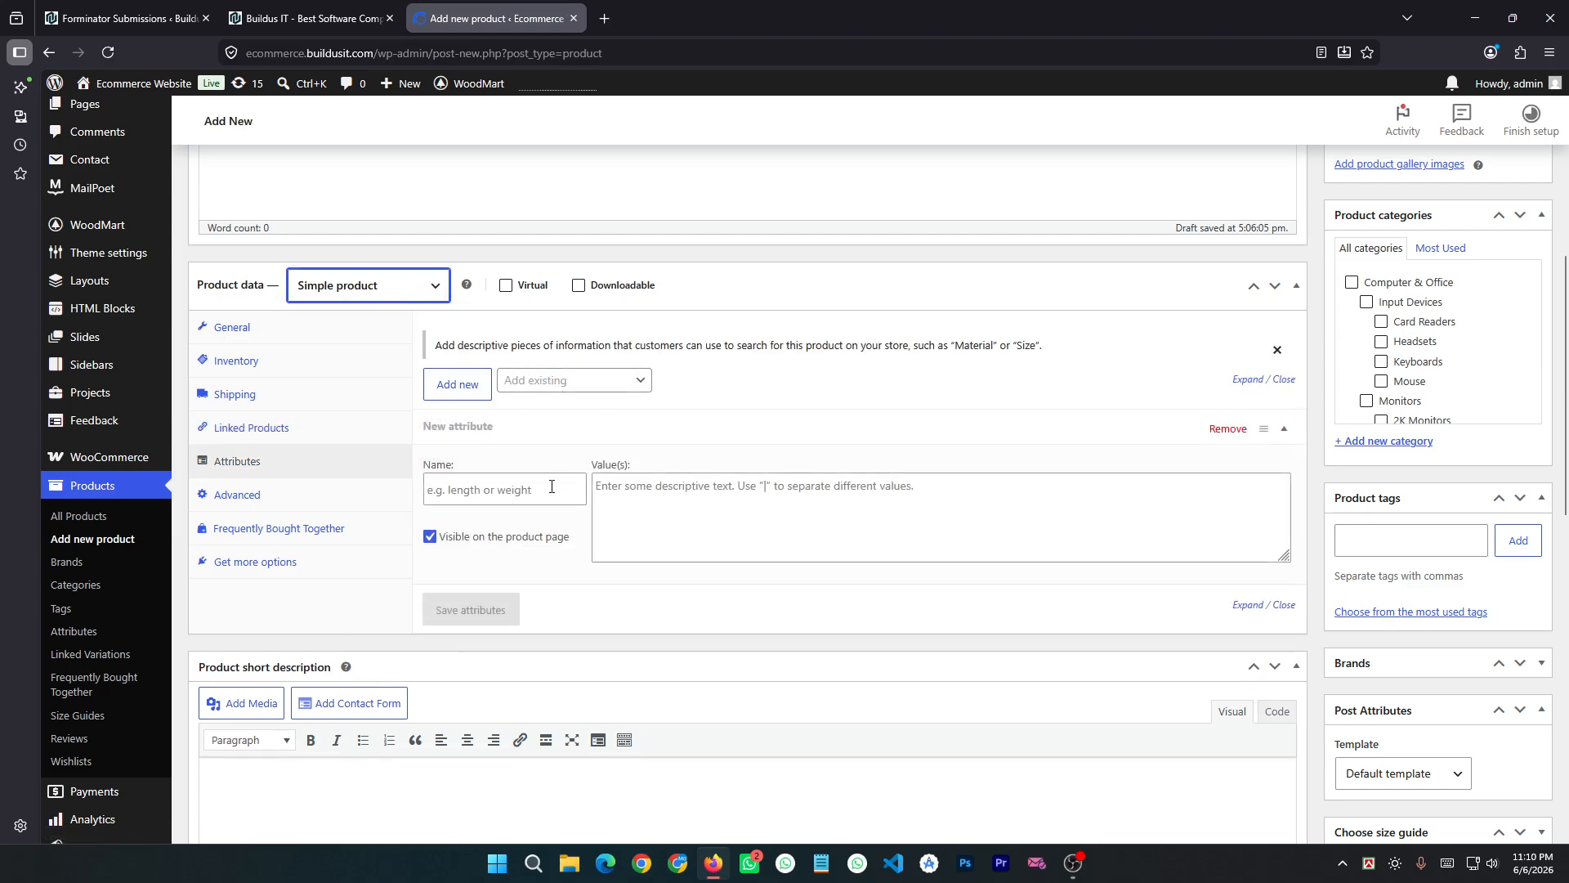
left_click(313, 505)
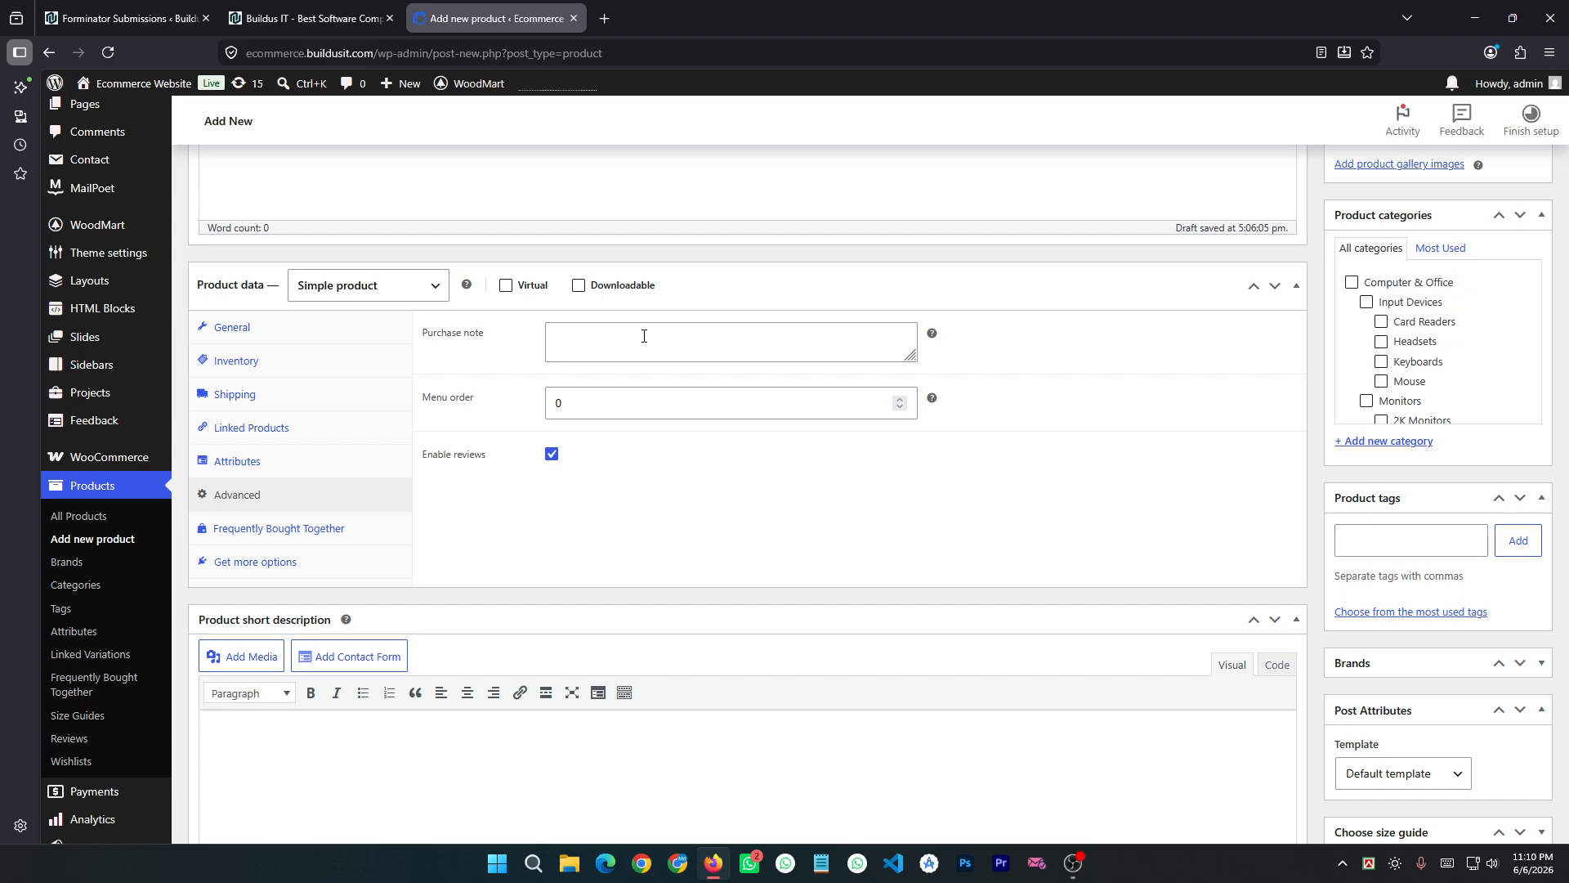
Step: Review the Frequently Bought Together bundle options and the recommended extensions, and return to the general pricing data
left_click(330, 531)
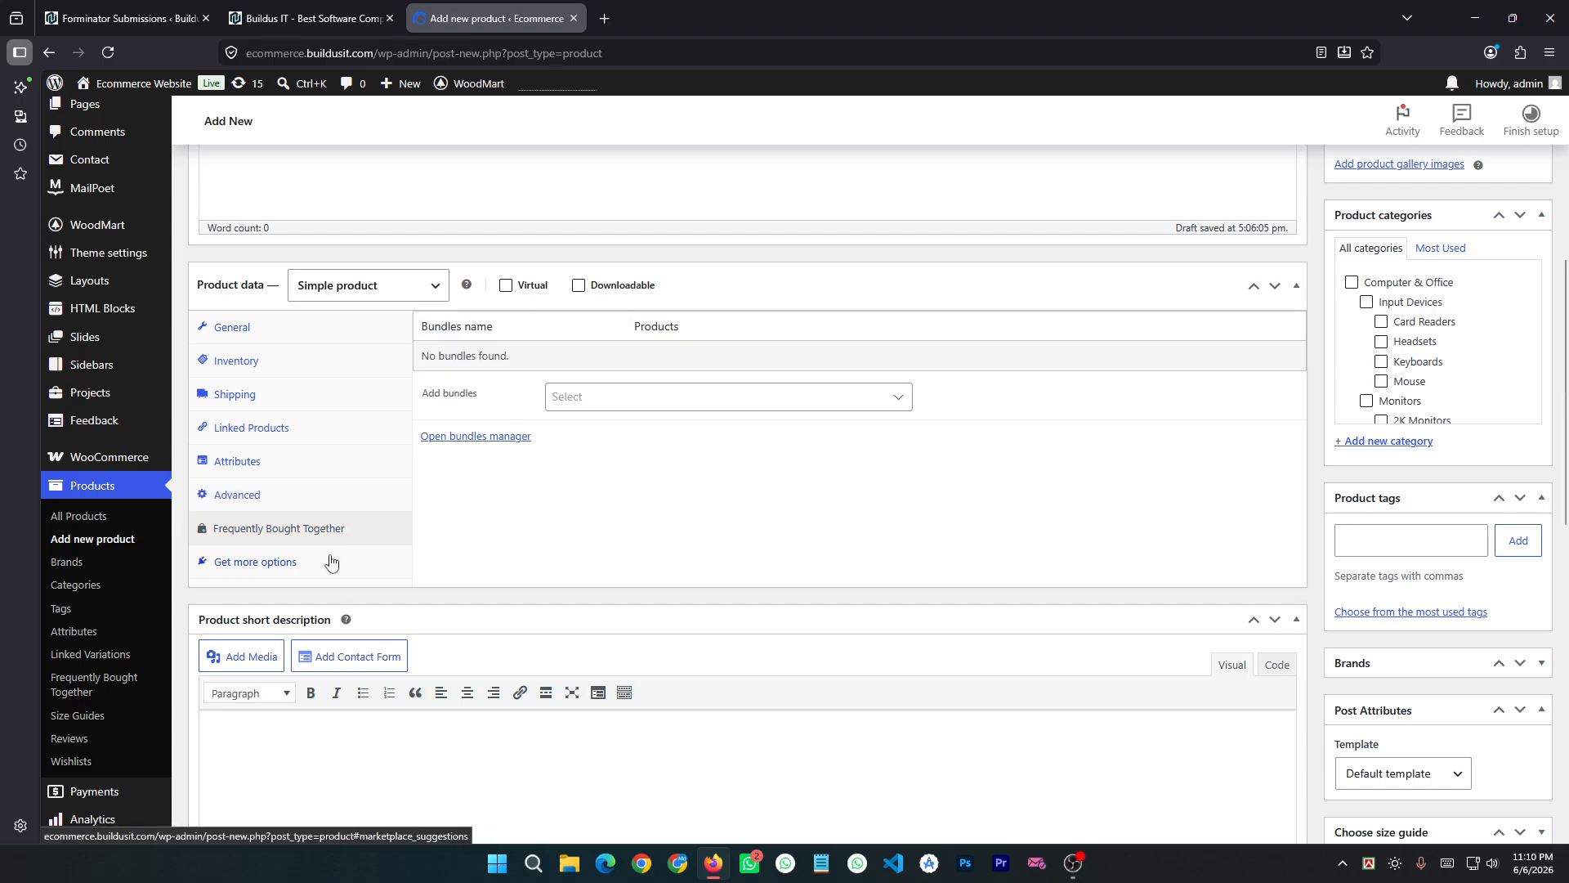
left_click(331, 563)
left_click(333, 533)
left_click(798, 406)
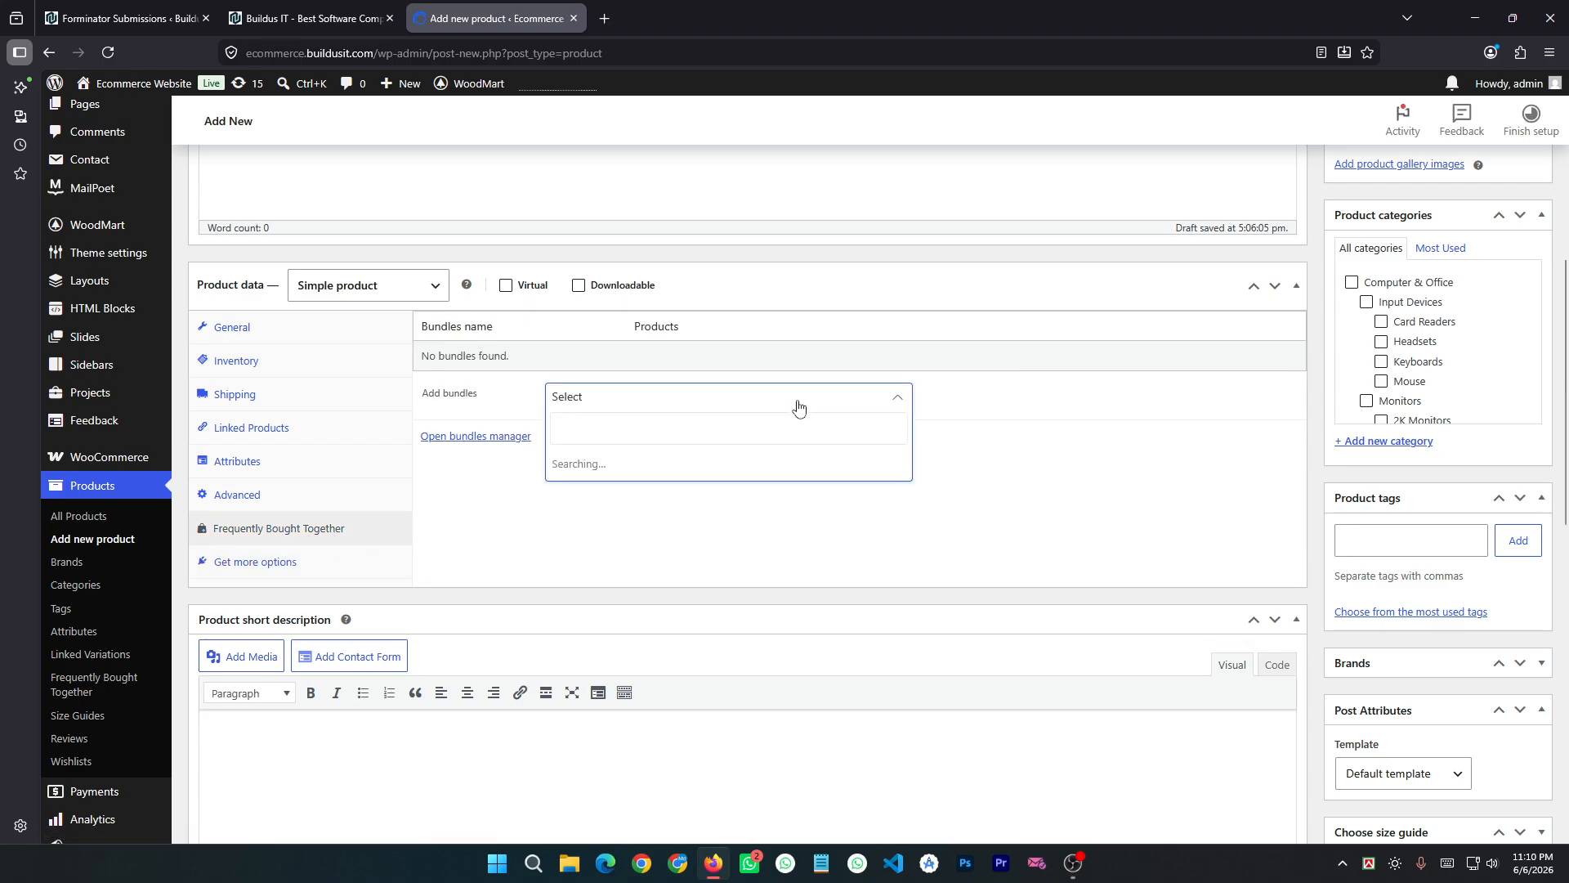
left_click(795, 404)
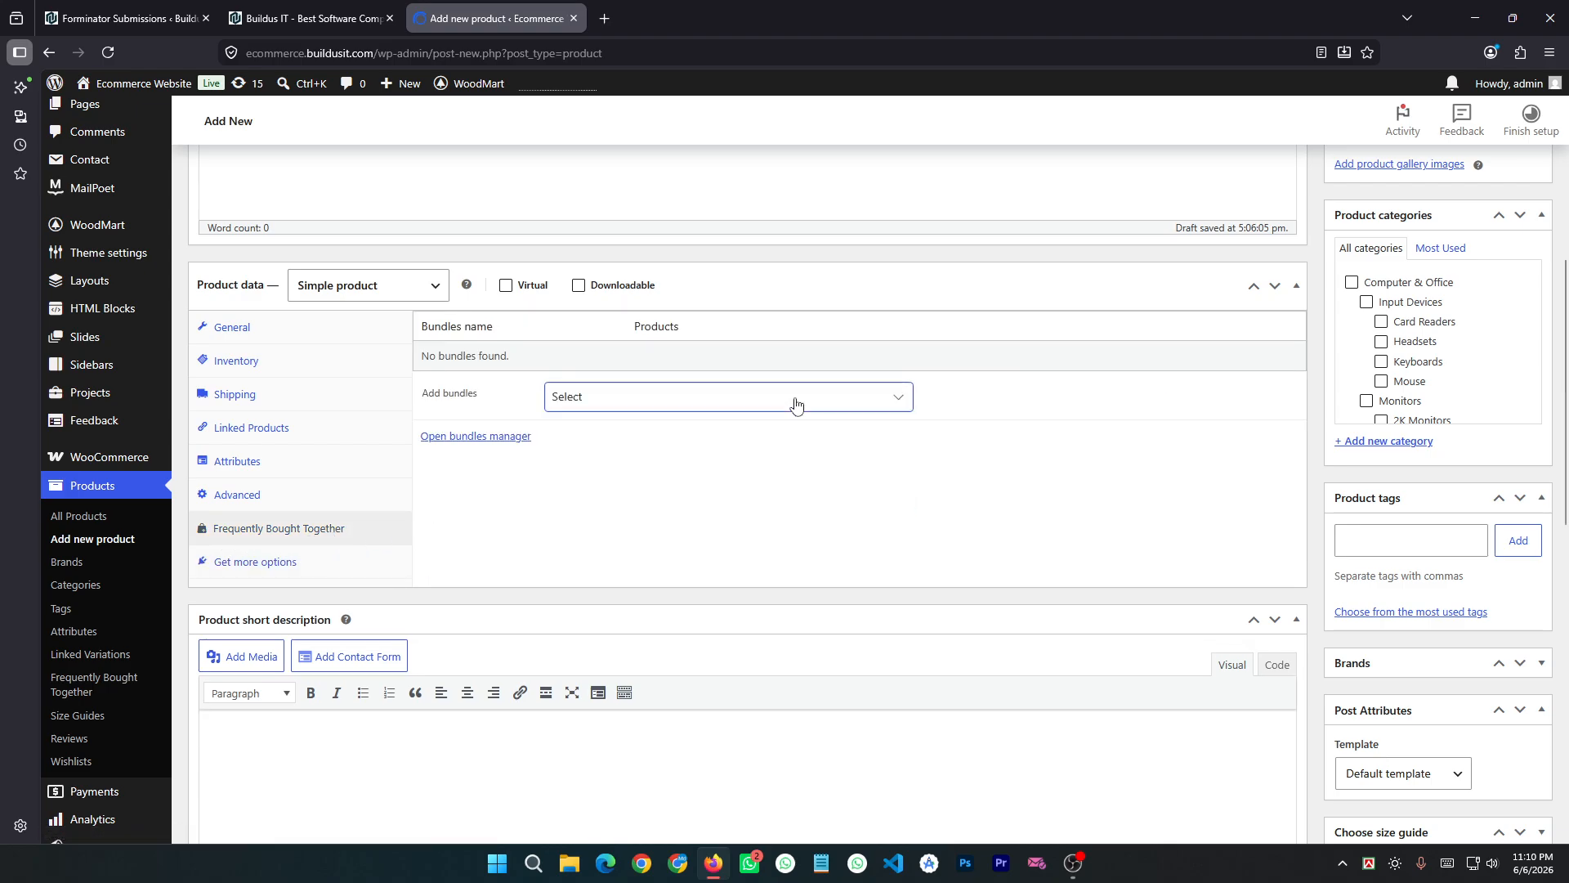
left_click(277, 564)
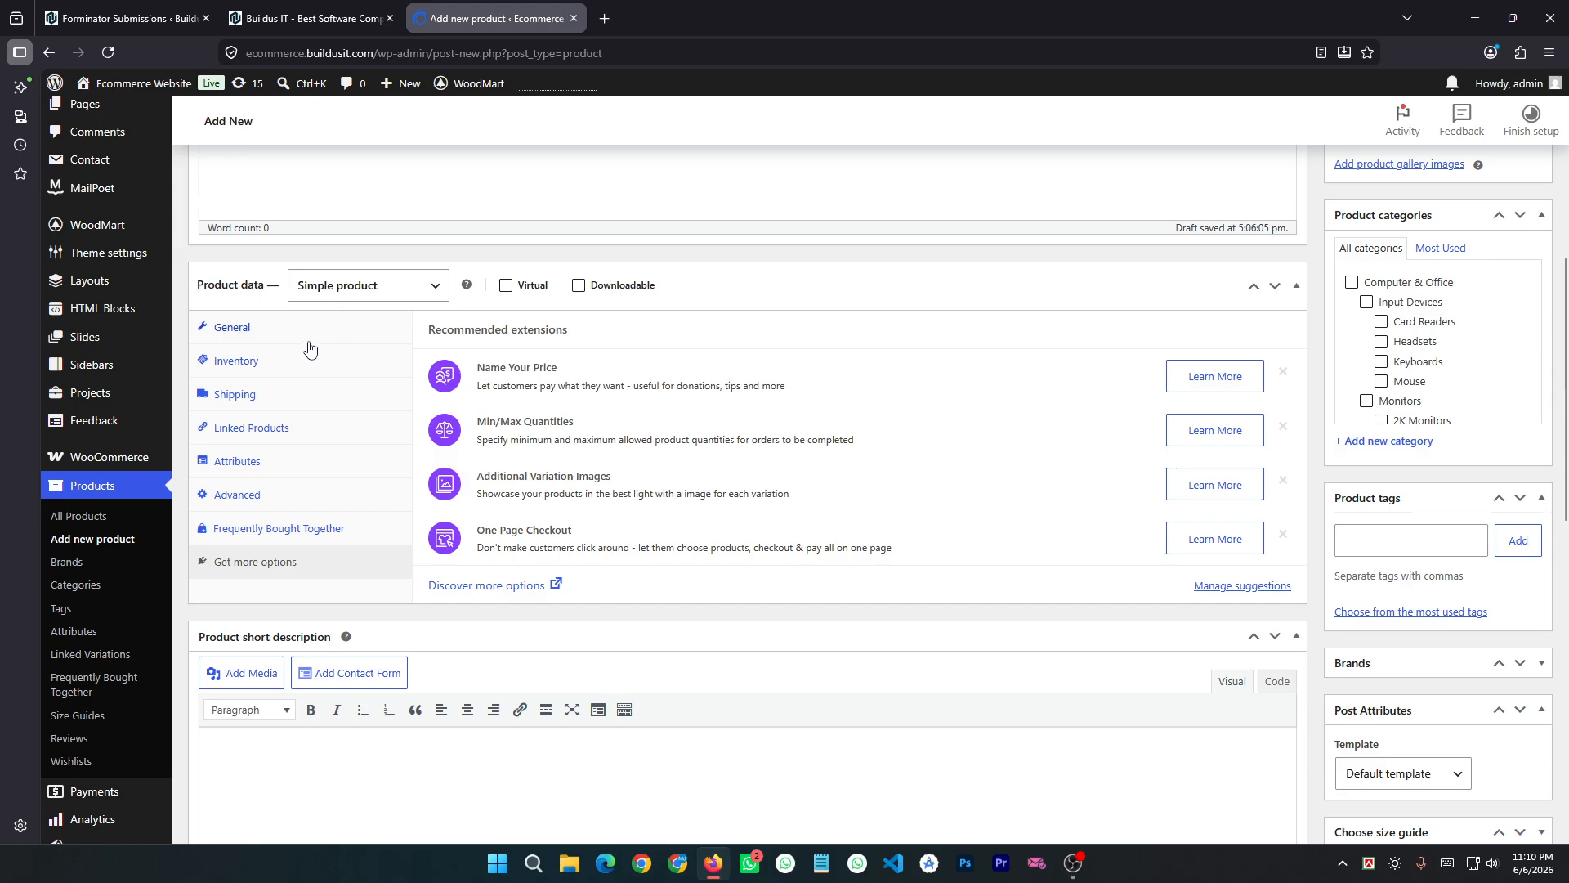
left_click(277, 335)
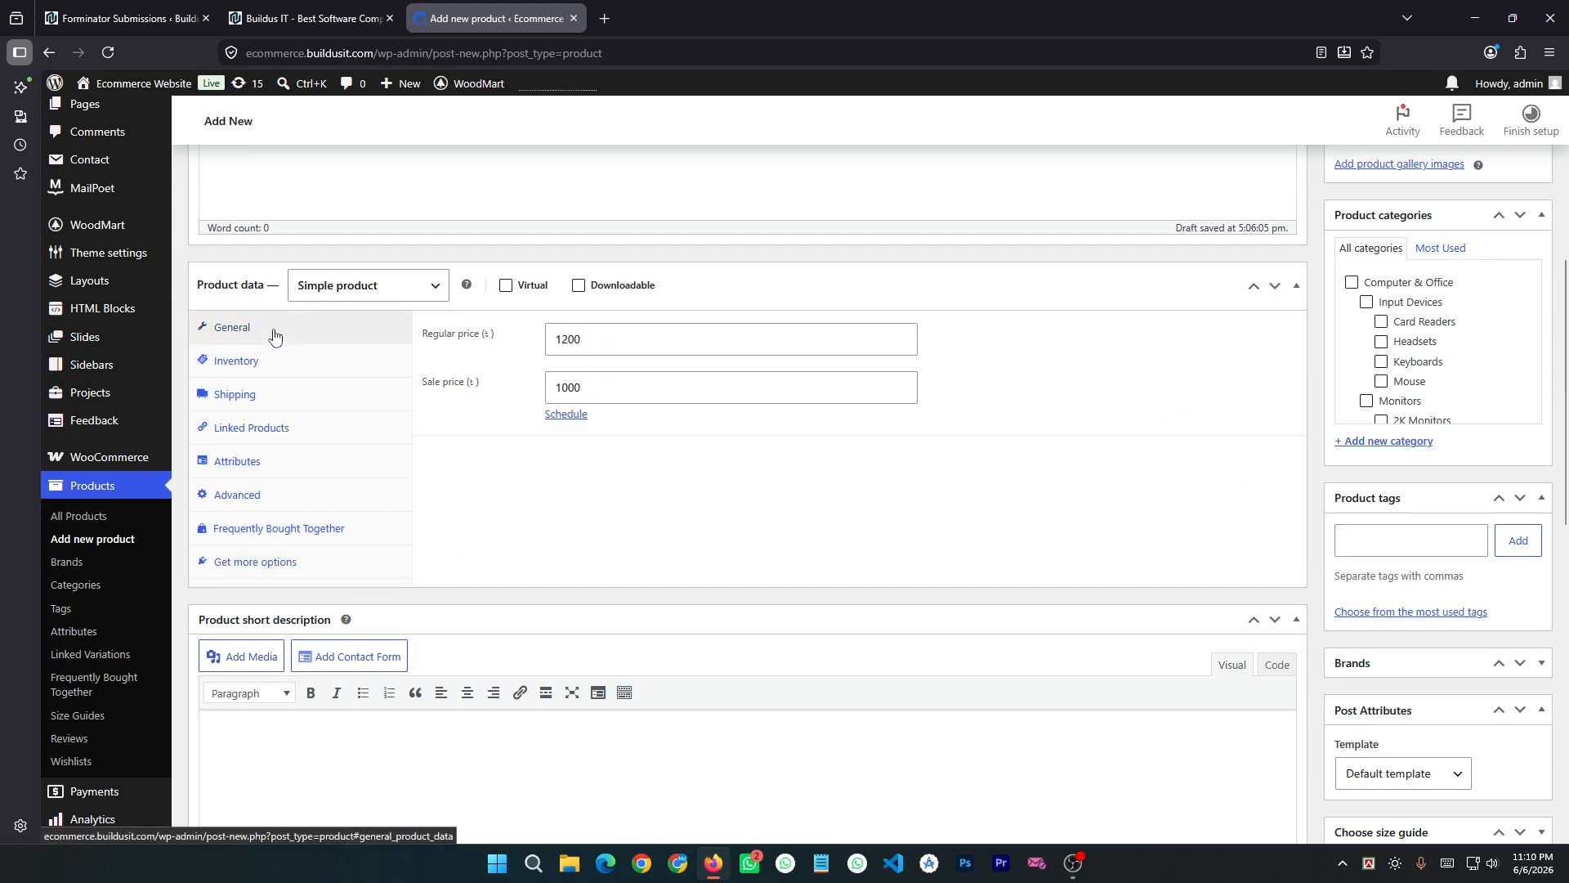
Step: Look over the empty product short description editor beneath the product data
scroll(1025, 533, "up", 5)
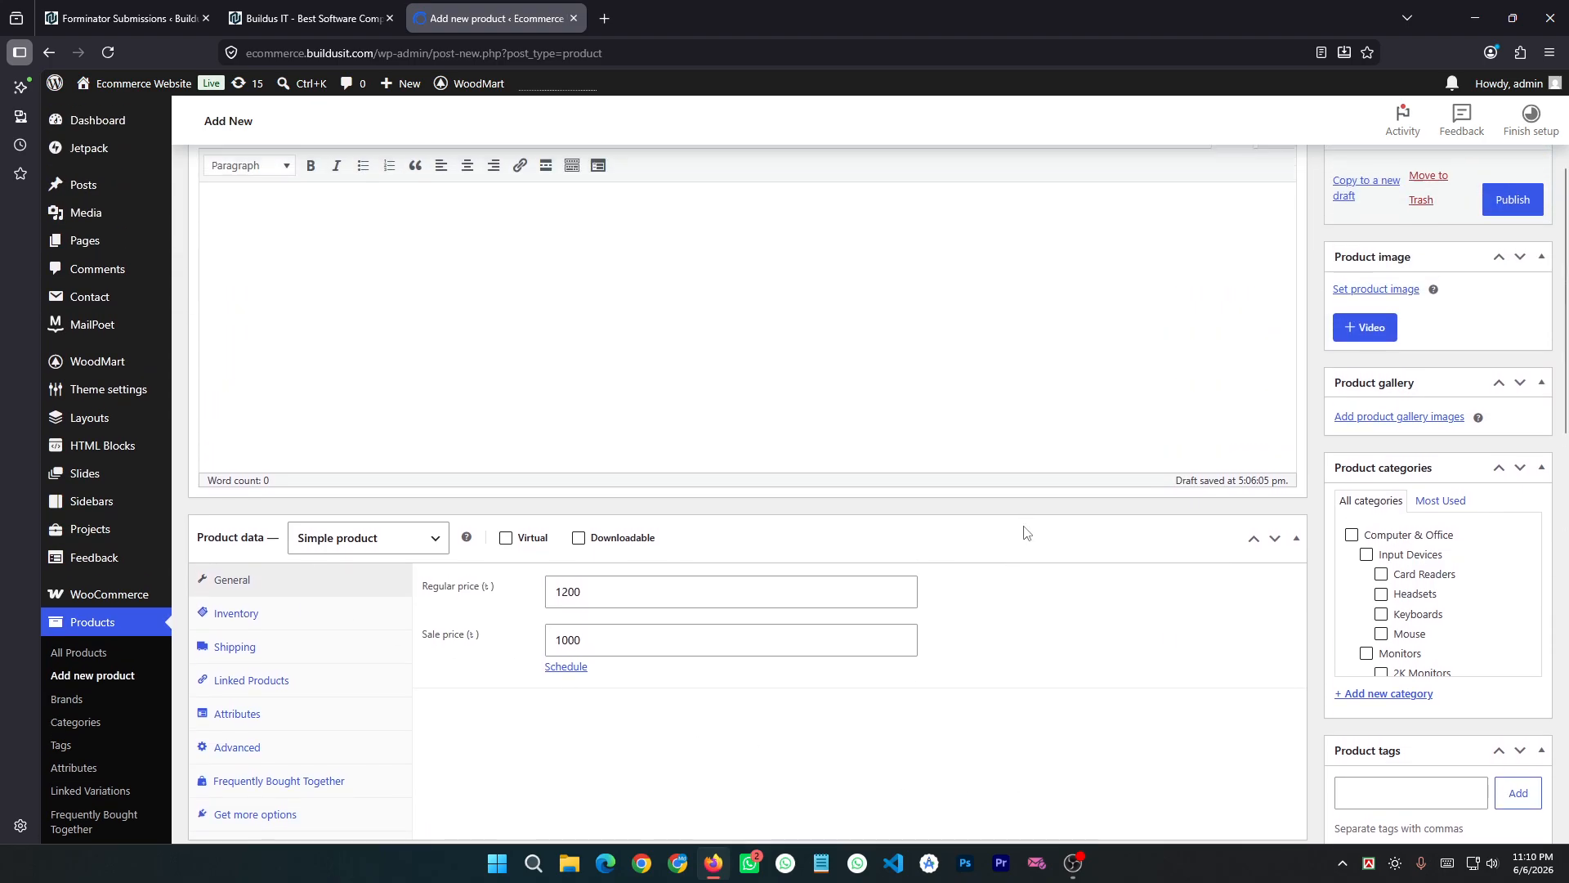
scroll(1218, 503, "down", 10)
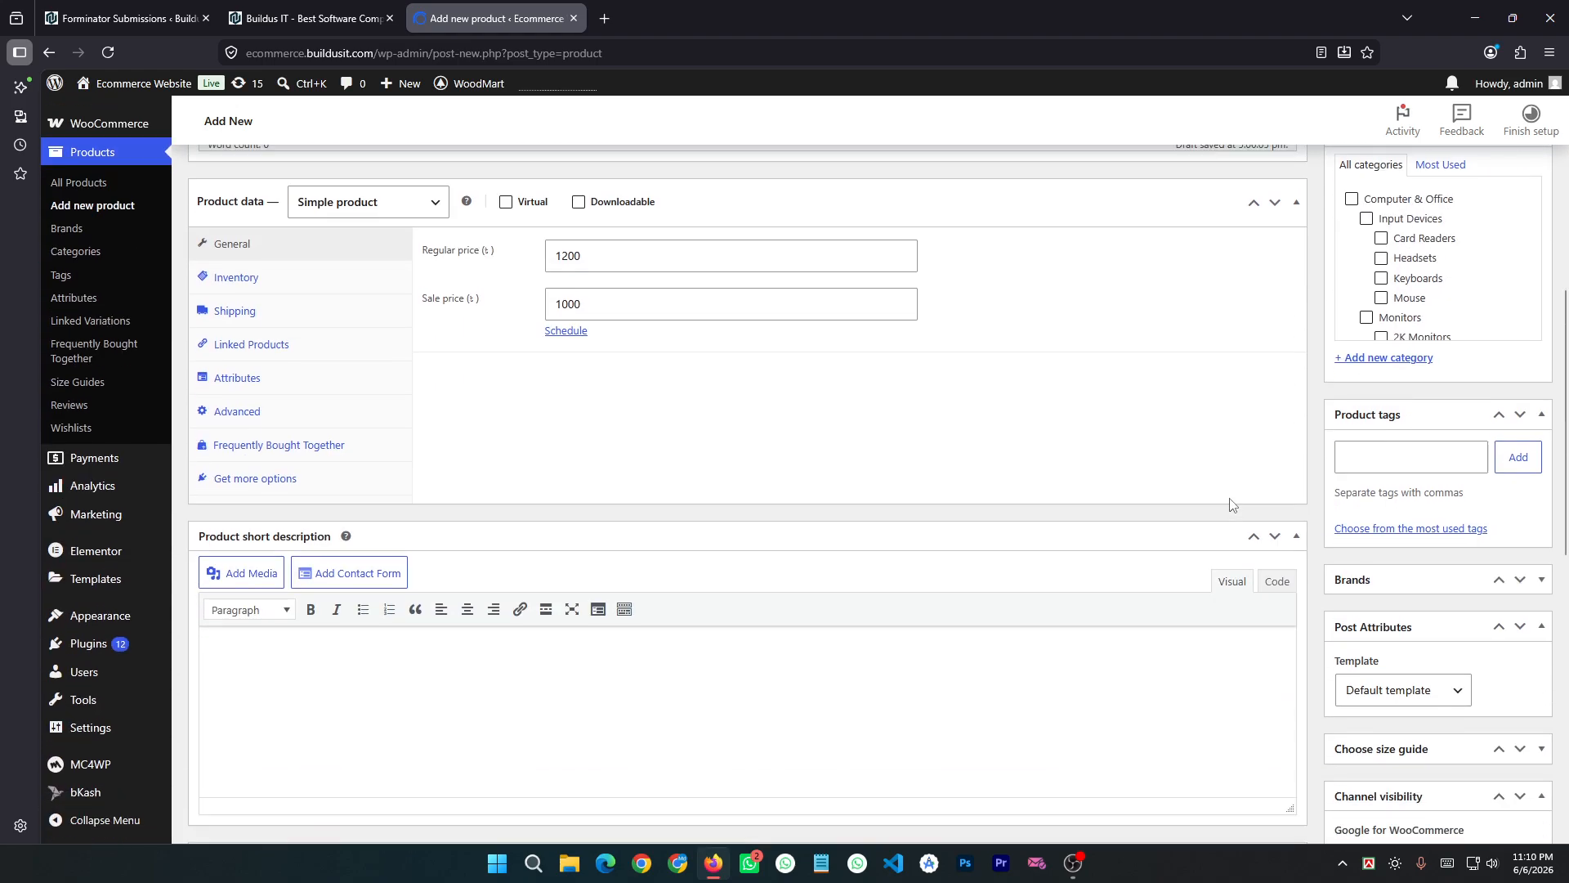
left_click(393, 406)
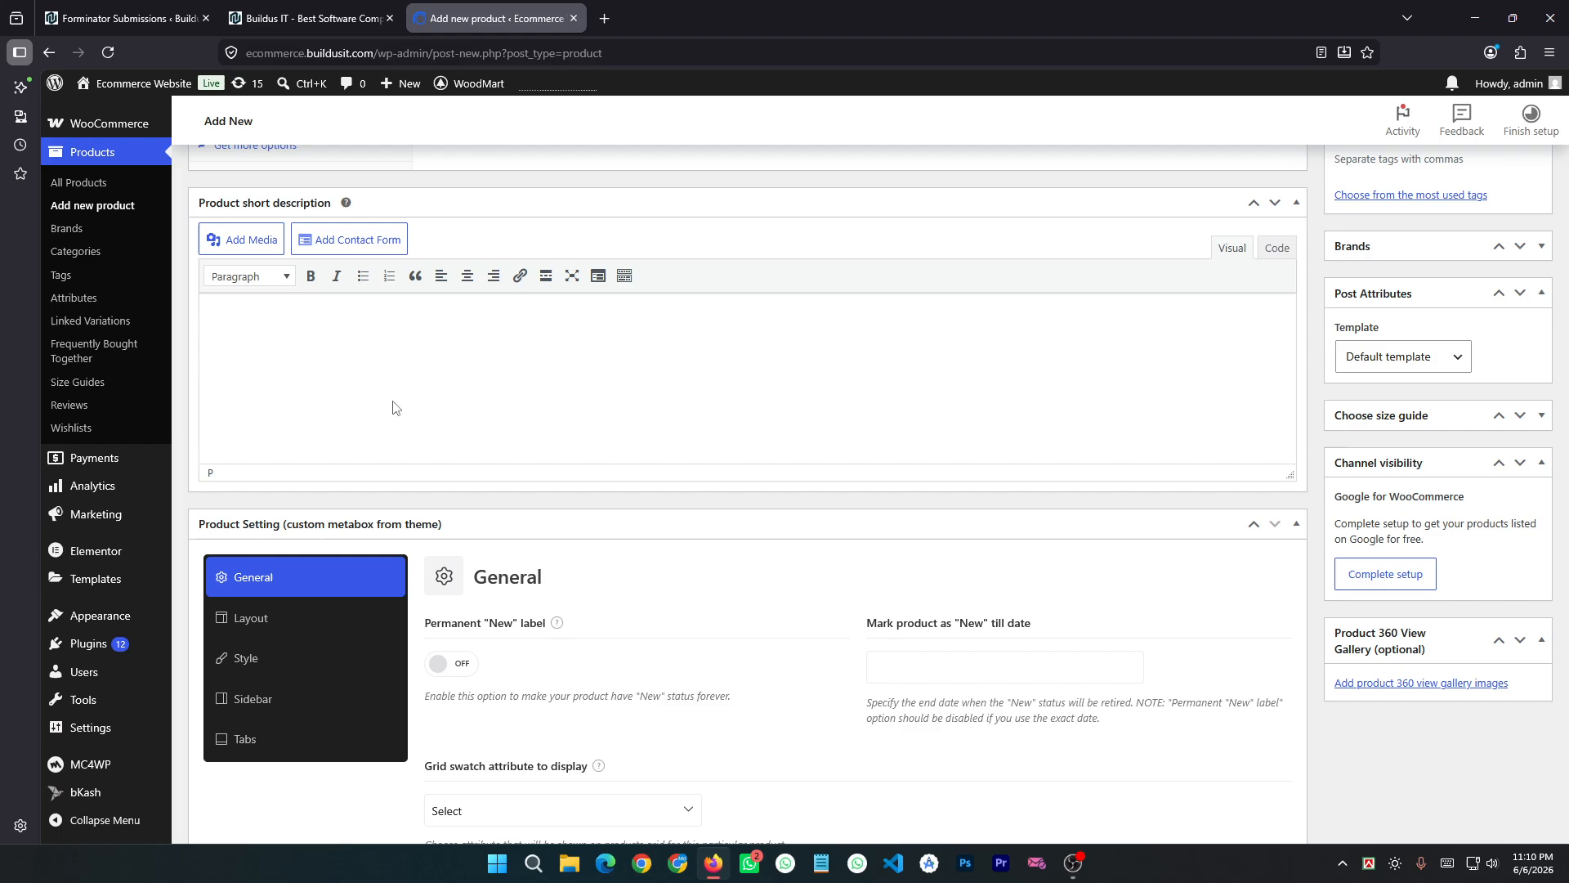
scroll(393, 406, "up", 1)
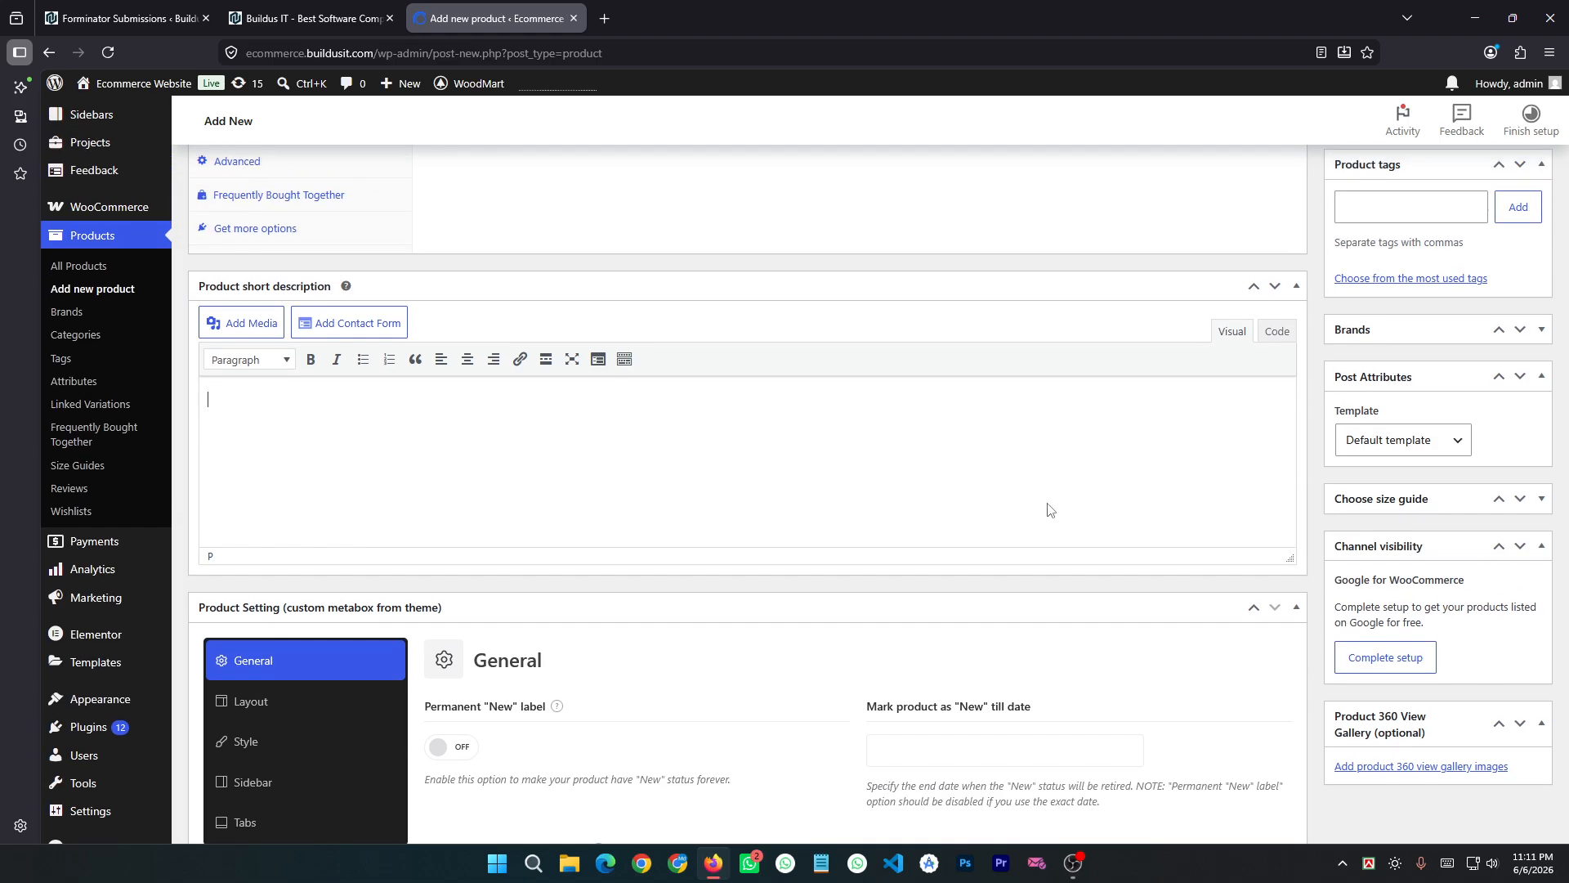
scroll(1091, 511, "up", 7)
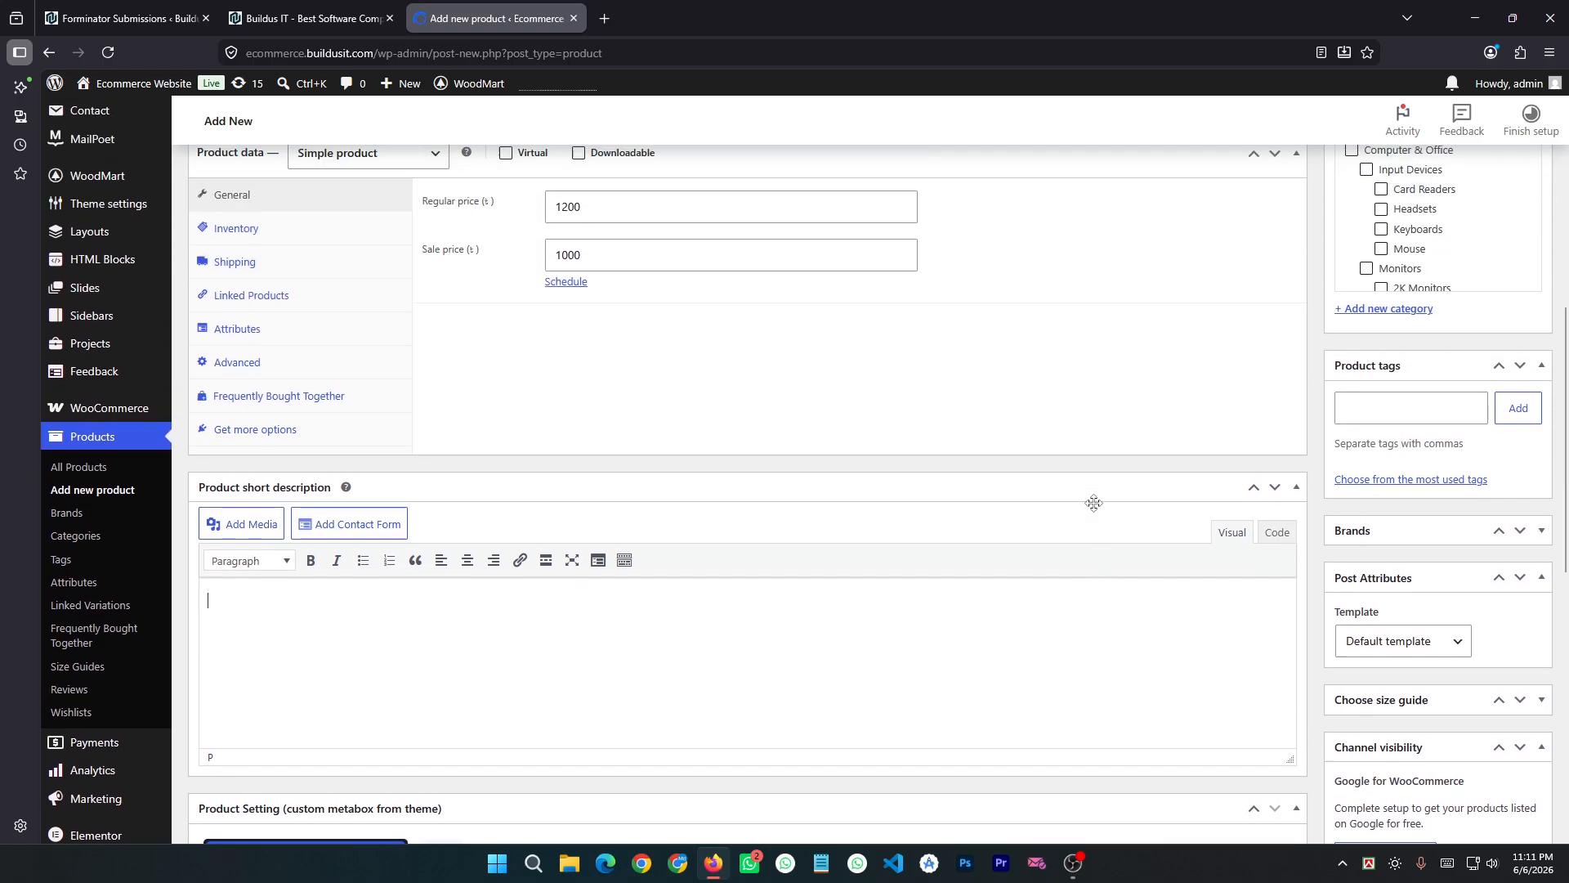
Step: Upload the orange perfume bottle image (potCPE_Cw8A-unsplash.webp) from the Downloads folder and set it as the product image
scroll(1096, 510, "up", 2)
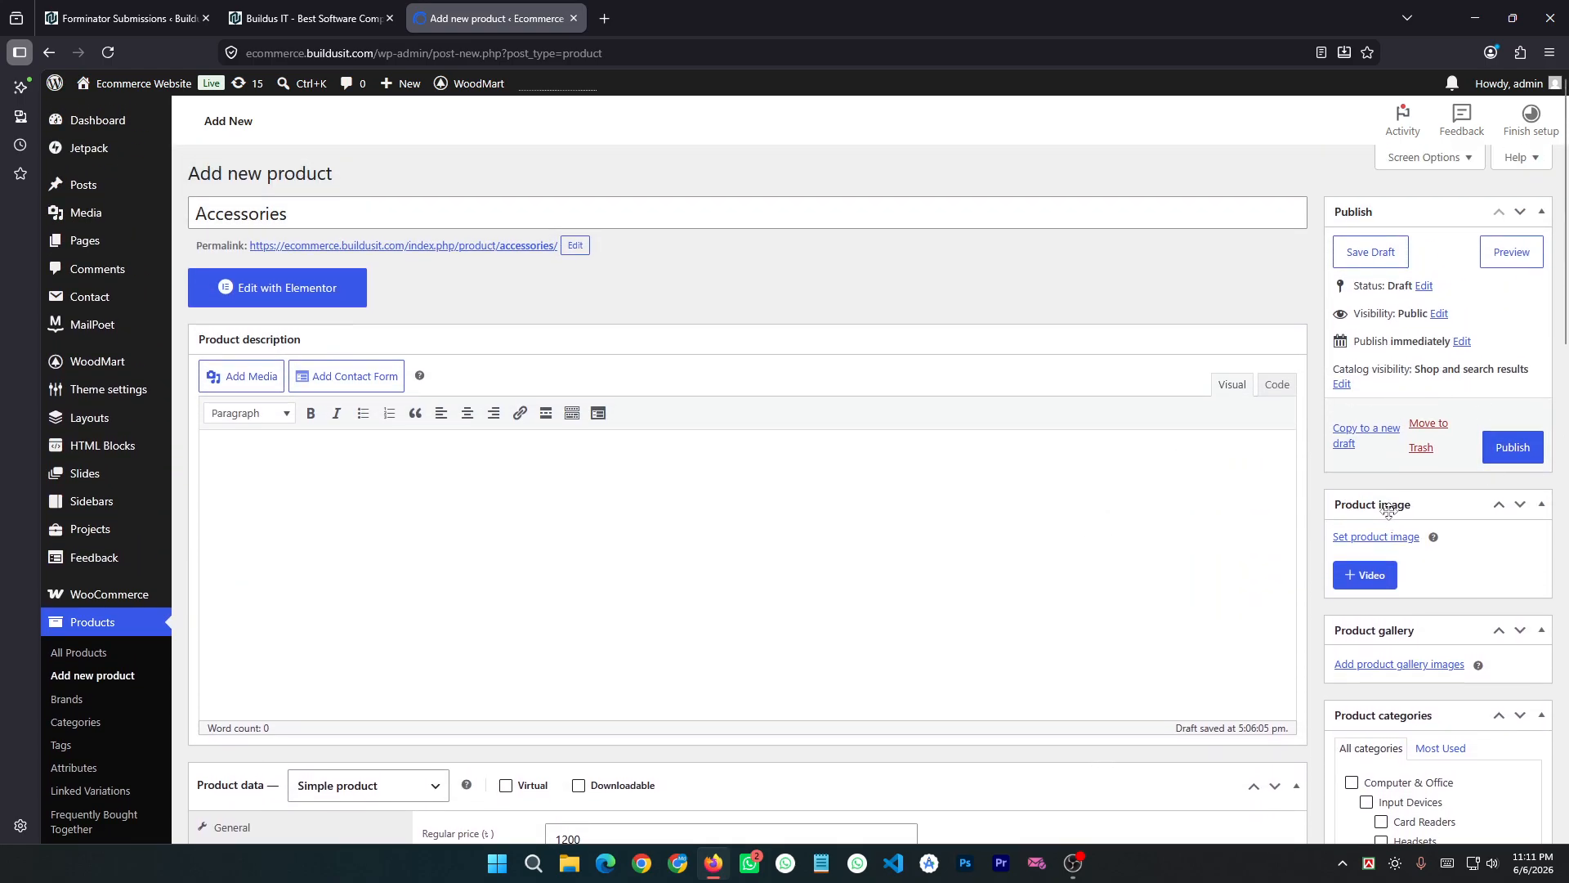
scroll(1349, 490, "down", 1)
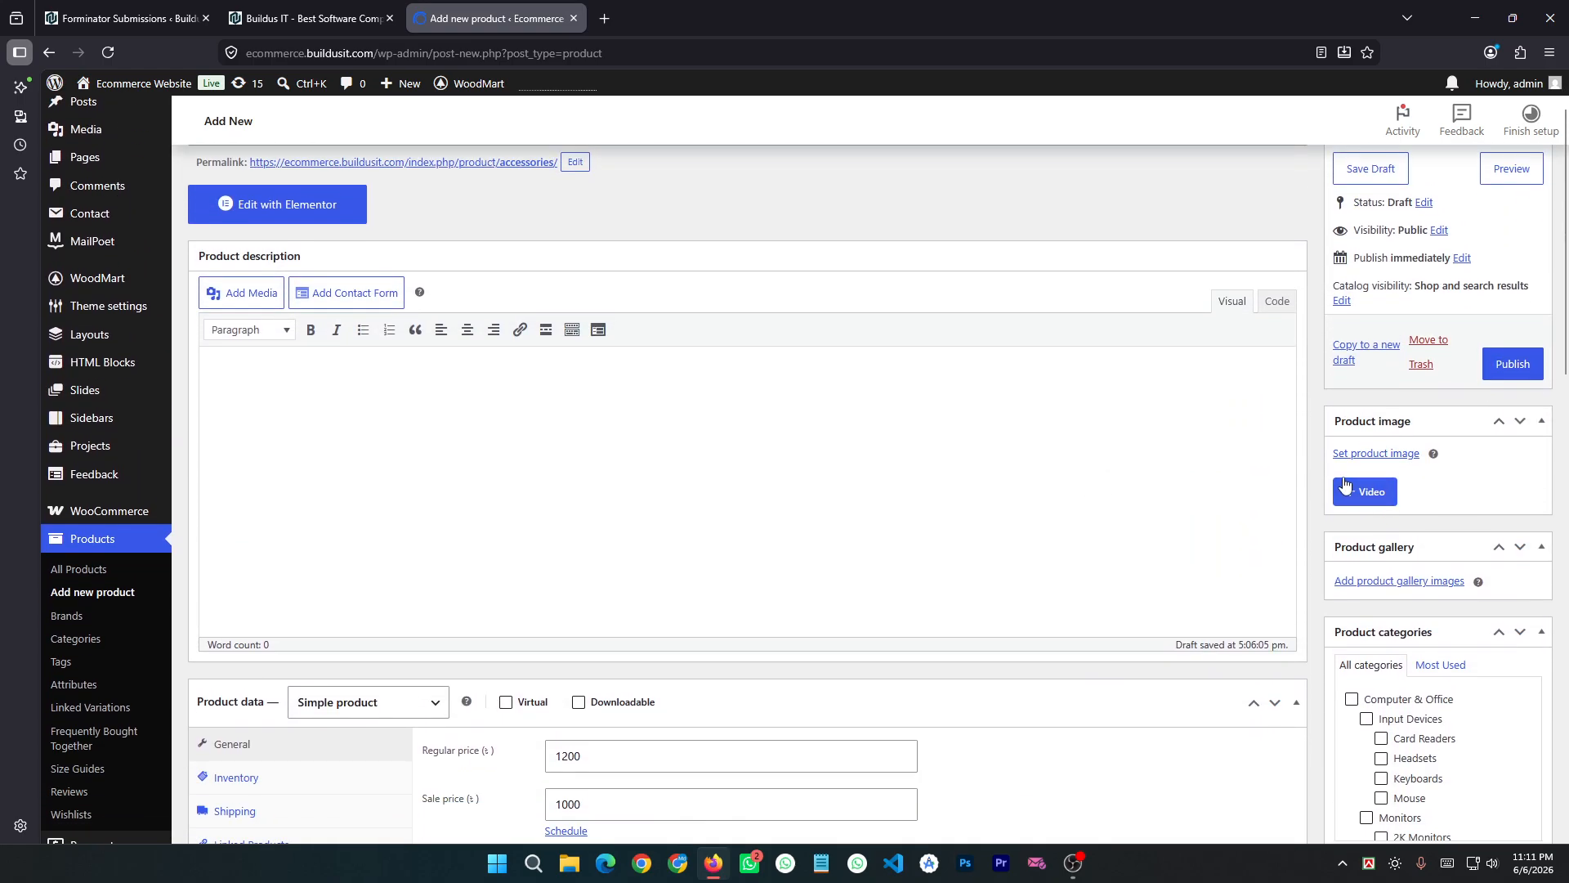
left_click(1403, 456)
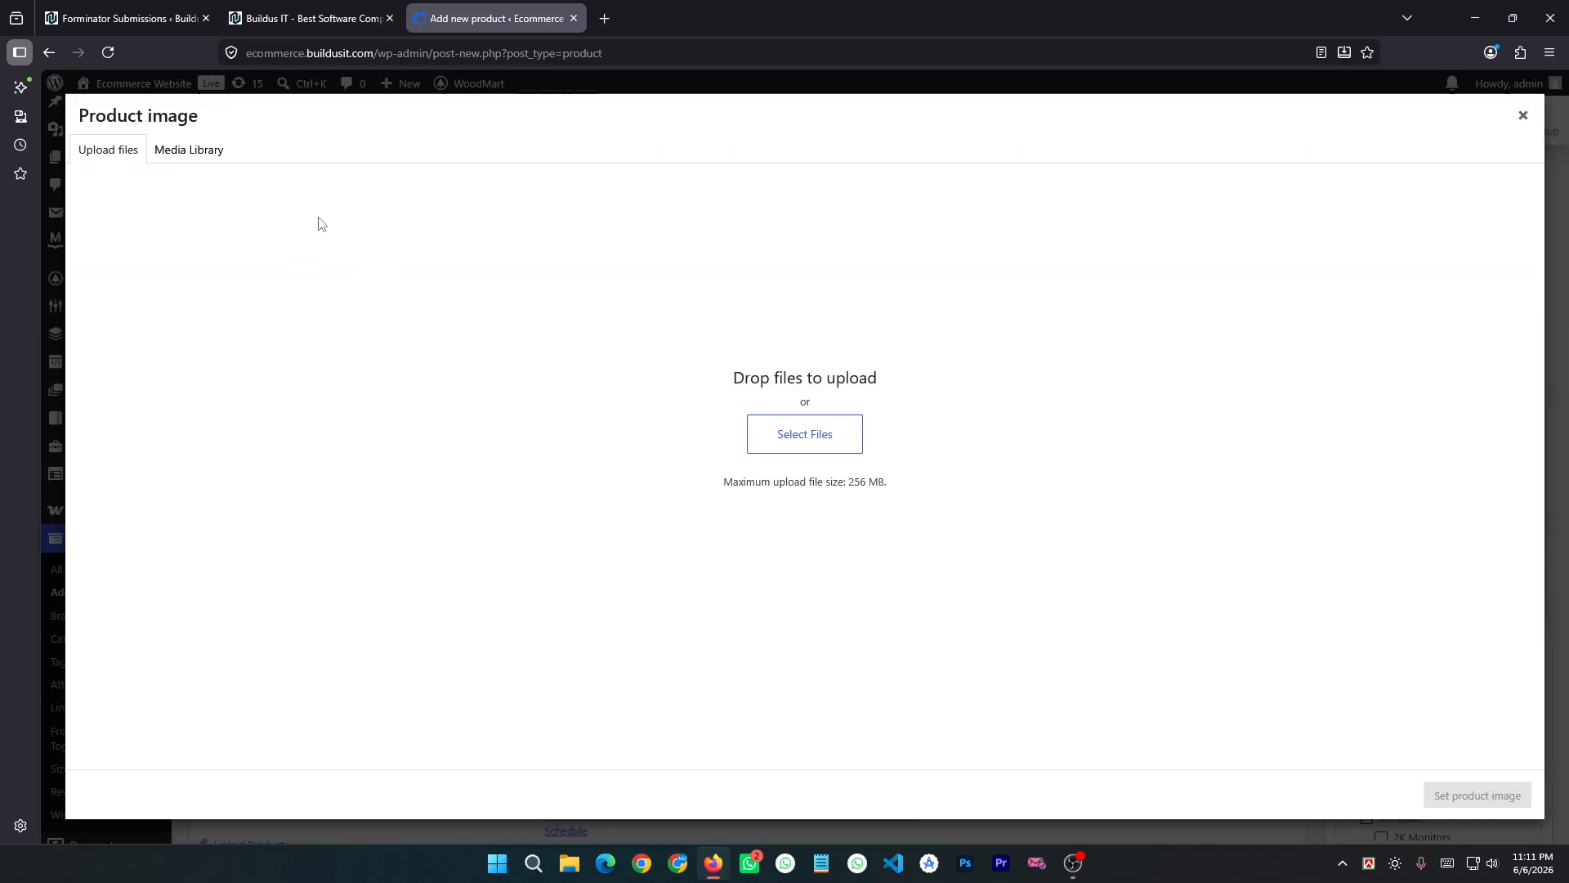
left_click(191, 157)
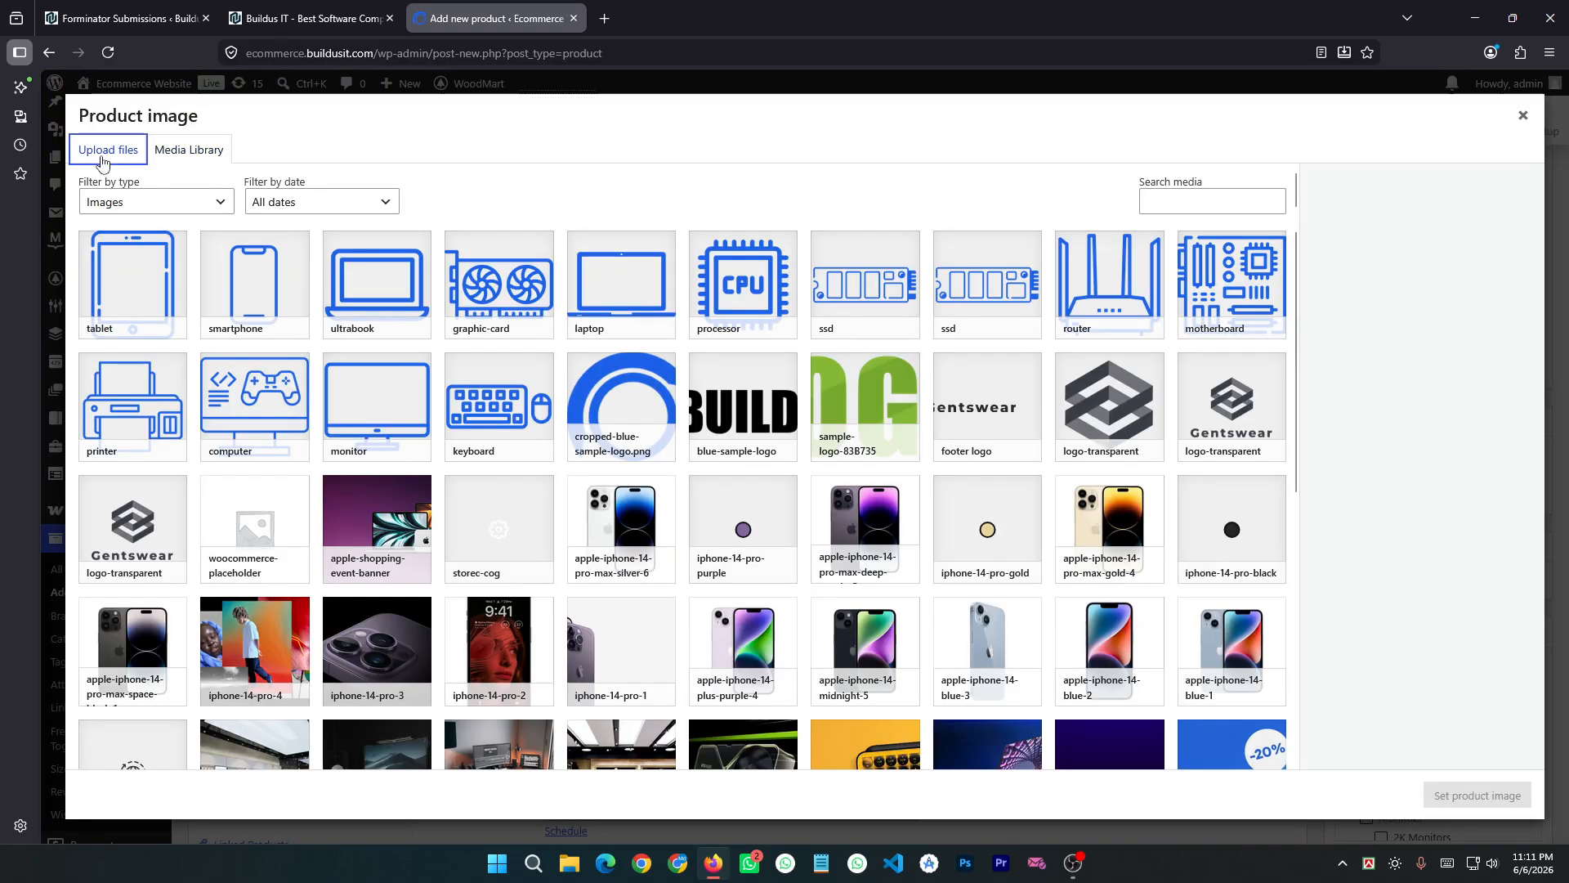
left_click(105, 153)
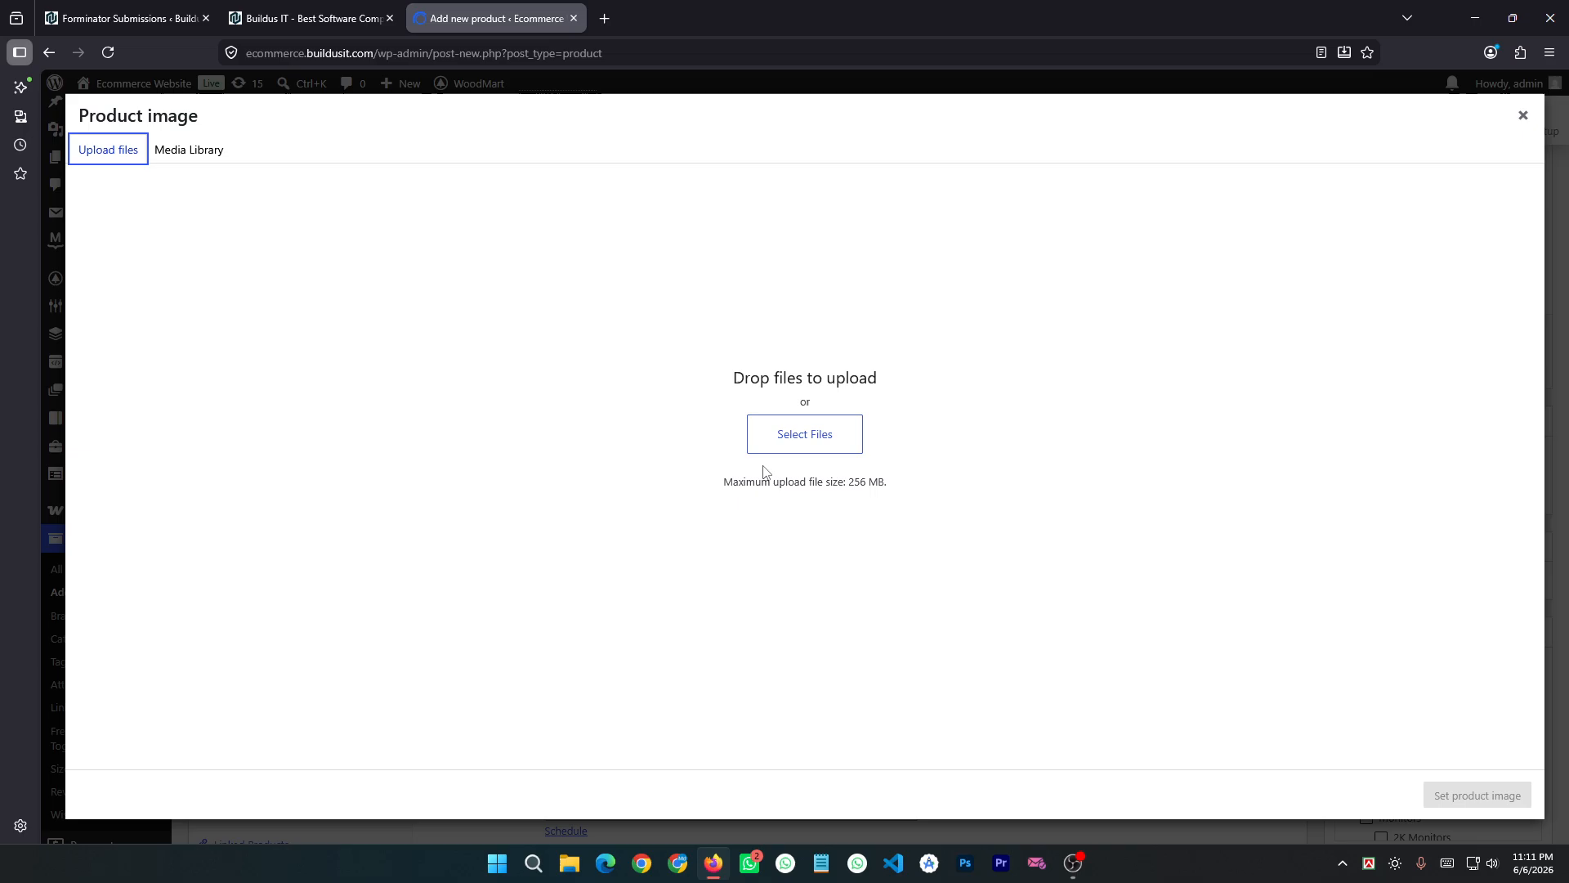
left_click(799, 441)
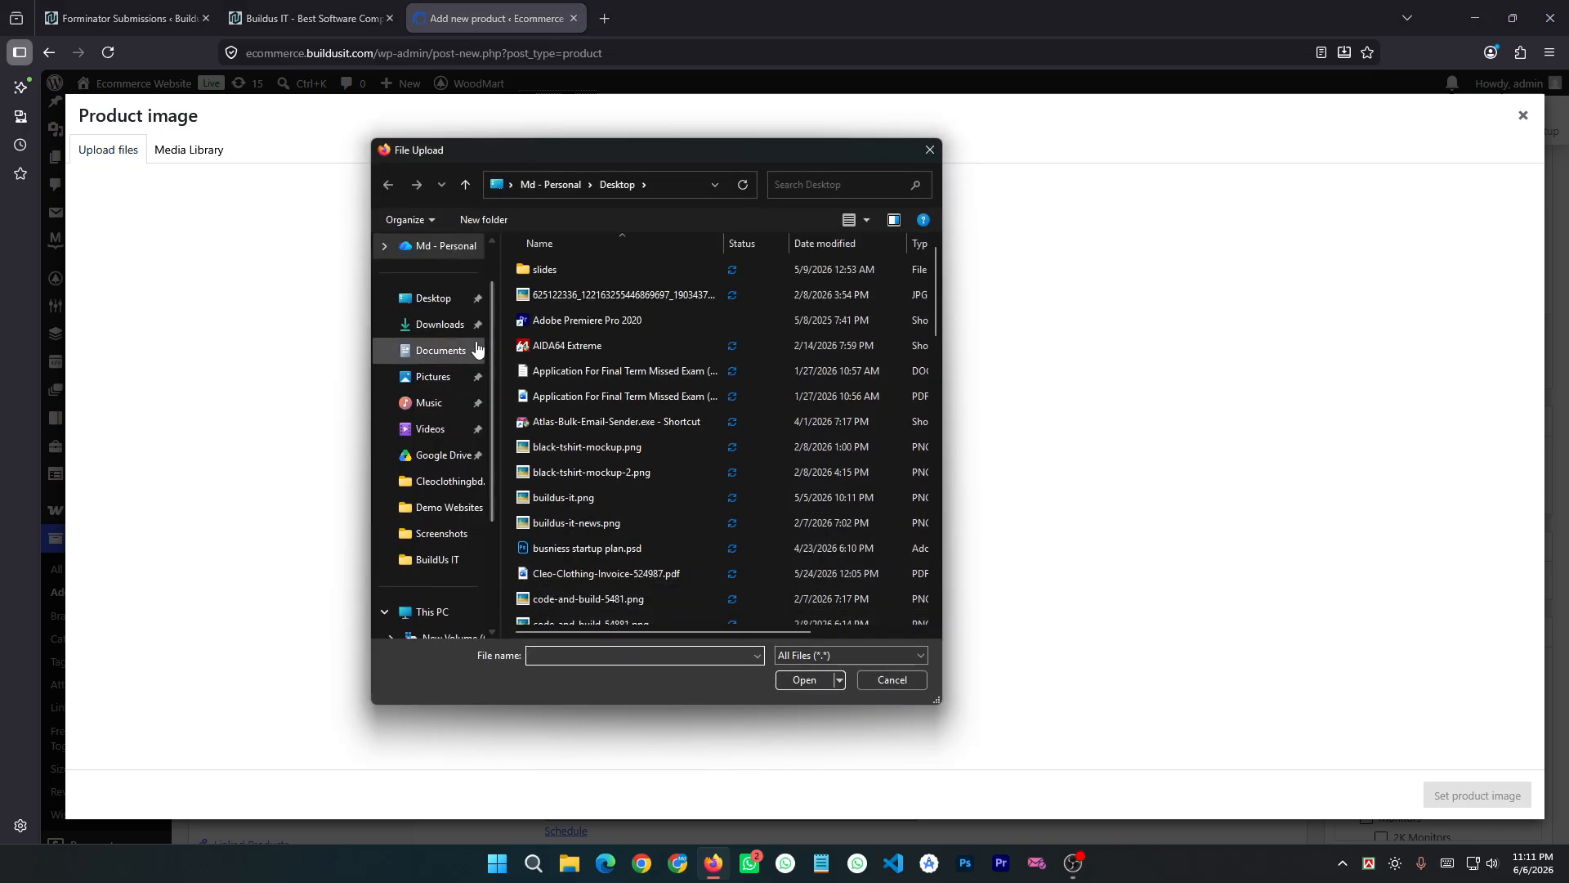
left_click(434, 325)
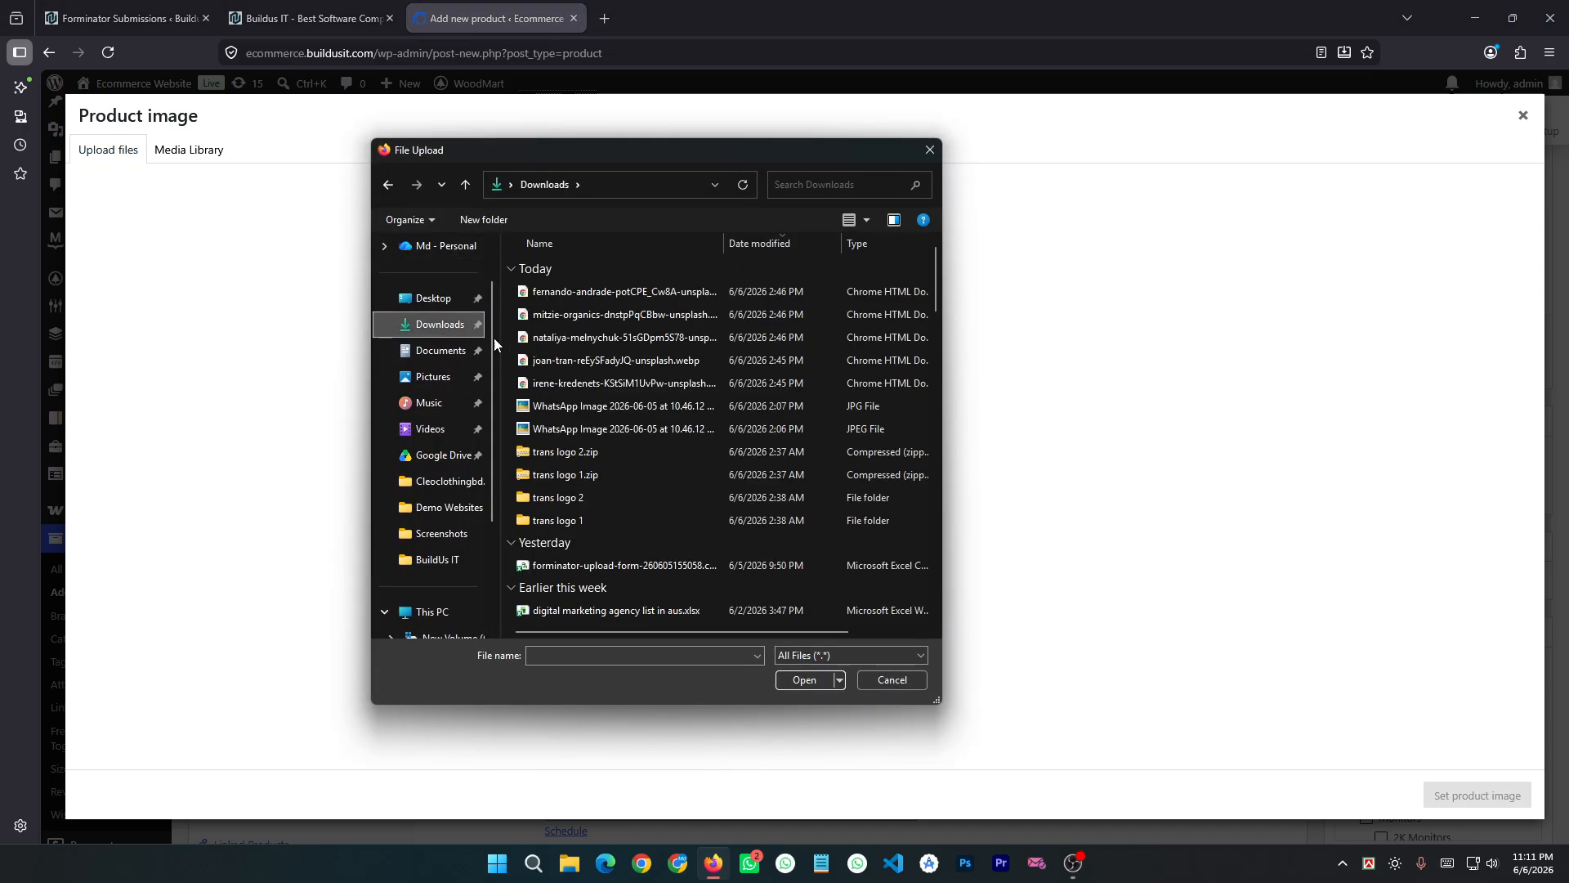
left_click(572, 291)
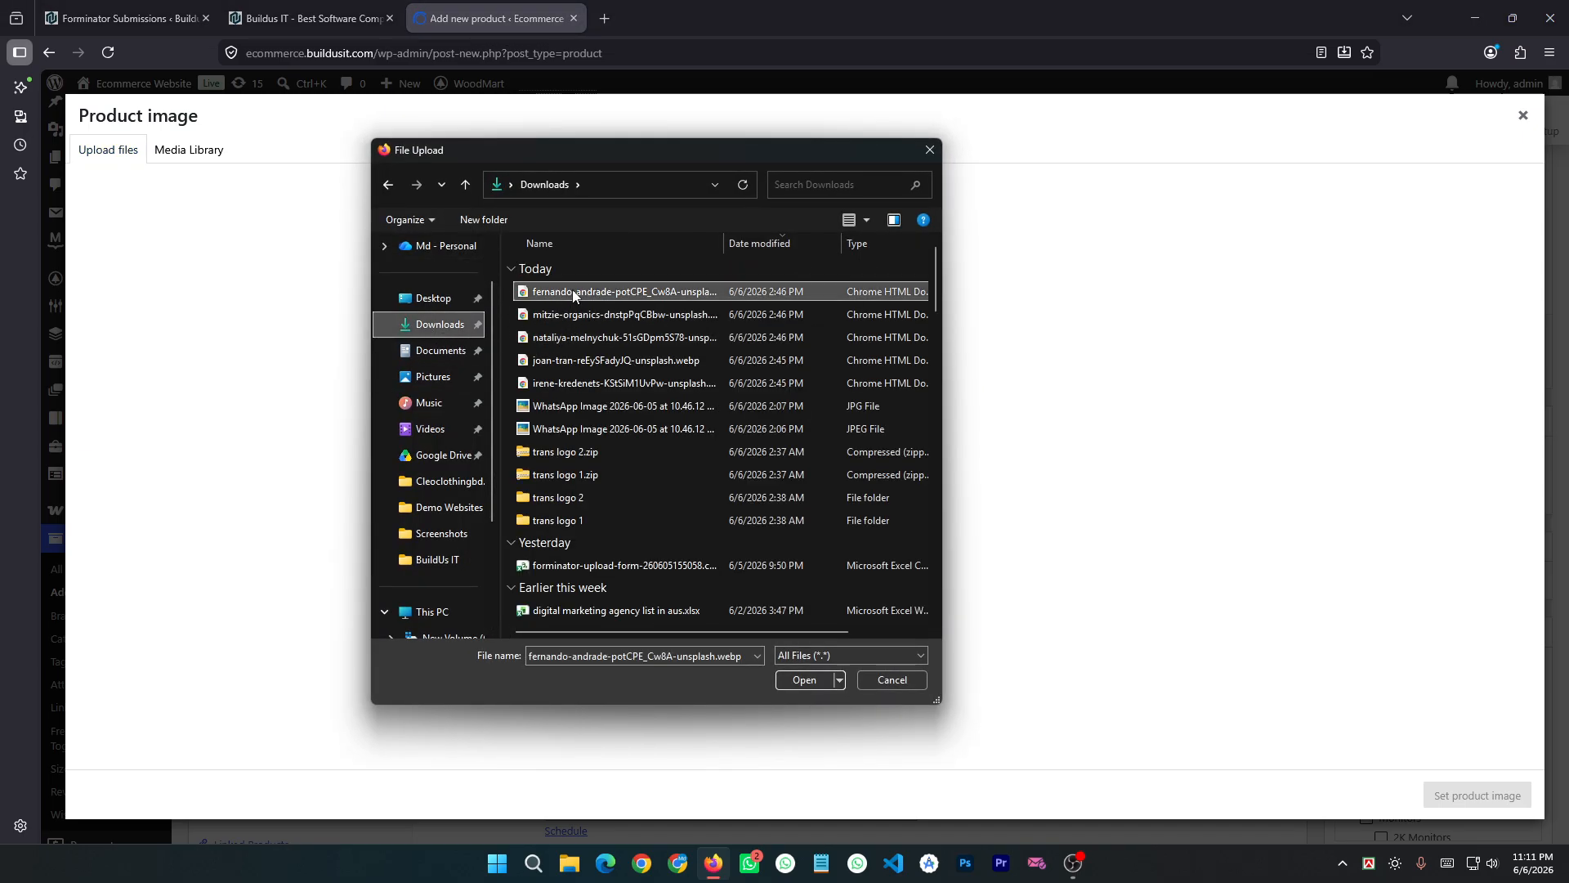
left_click(799, 680)
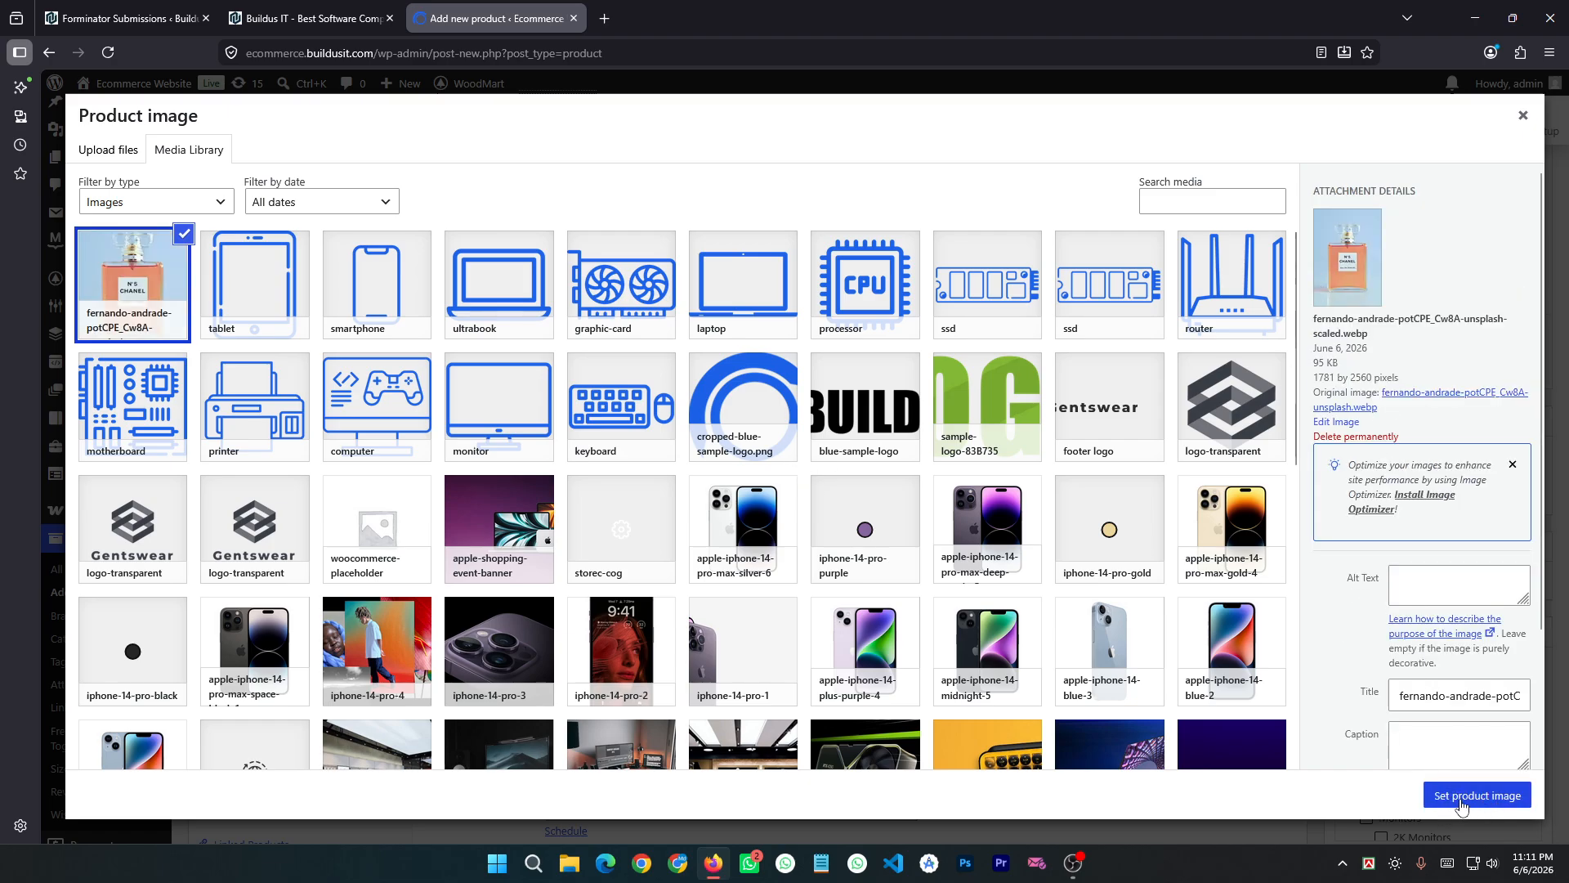
left_click(1460, 804)
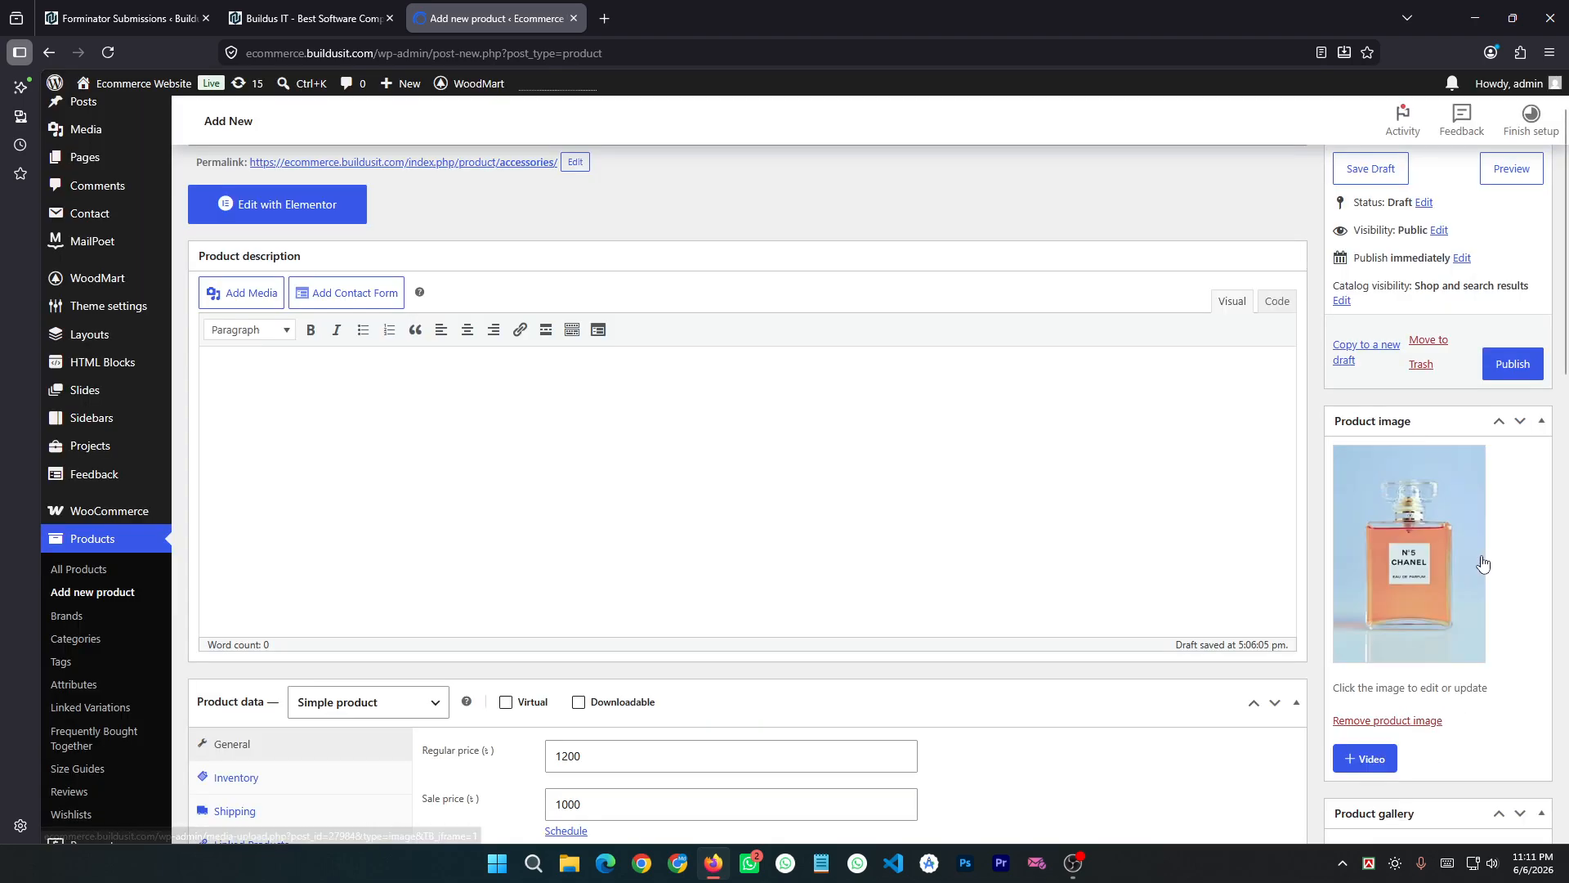
Step: Inspect the video settings of the main product image, comparing the YouTube and Vimeo sources and their URL fields
scroll(1482, 563, "down", 2)
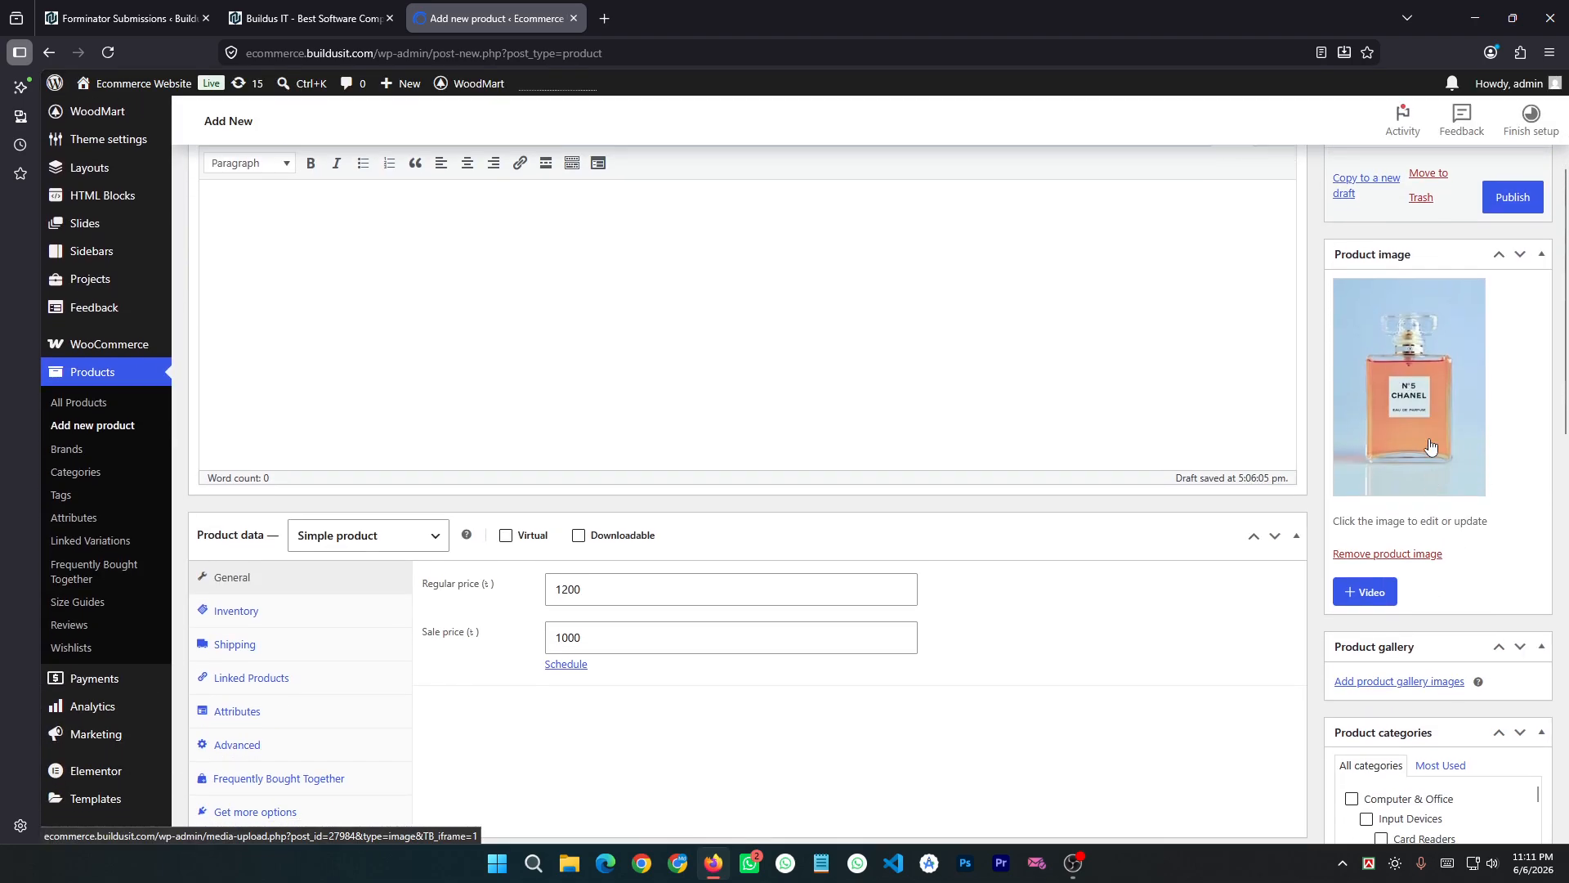
scroll(1428, 441, "down", 1)
scroll(1428, 440, "down", 2)
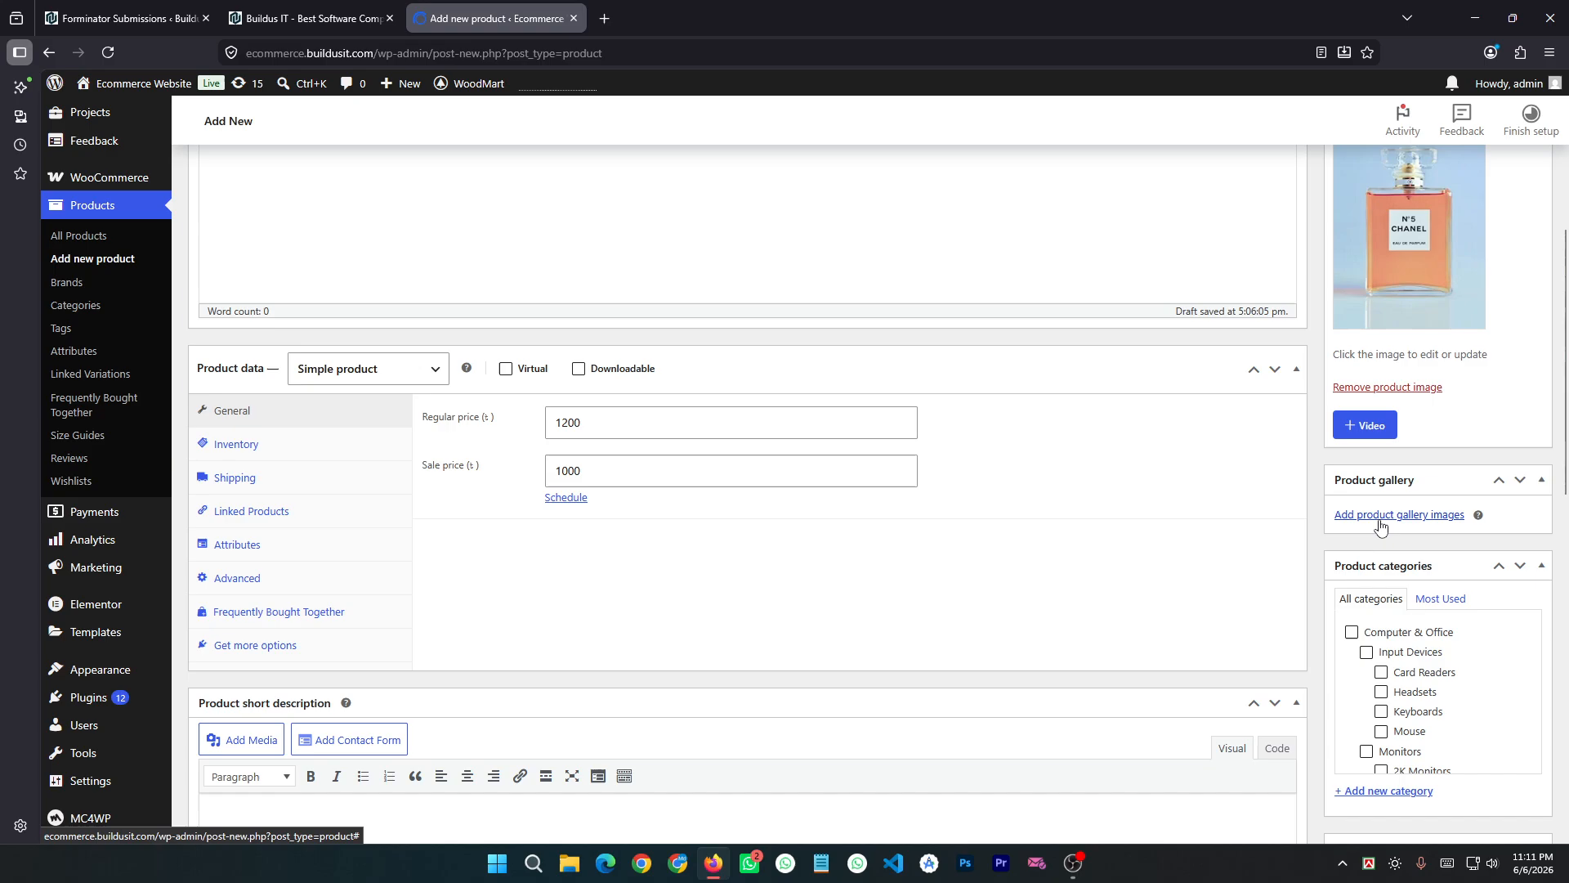
left_click(1365, 427)
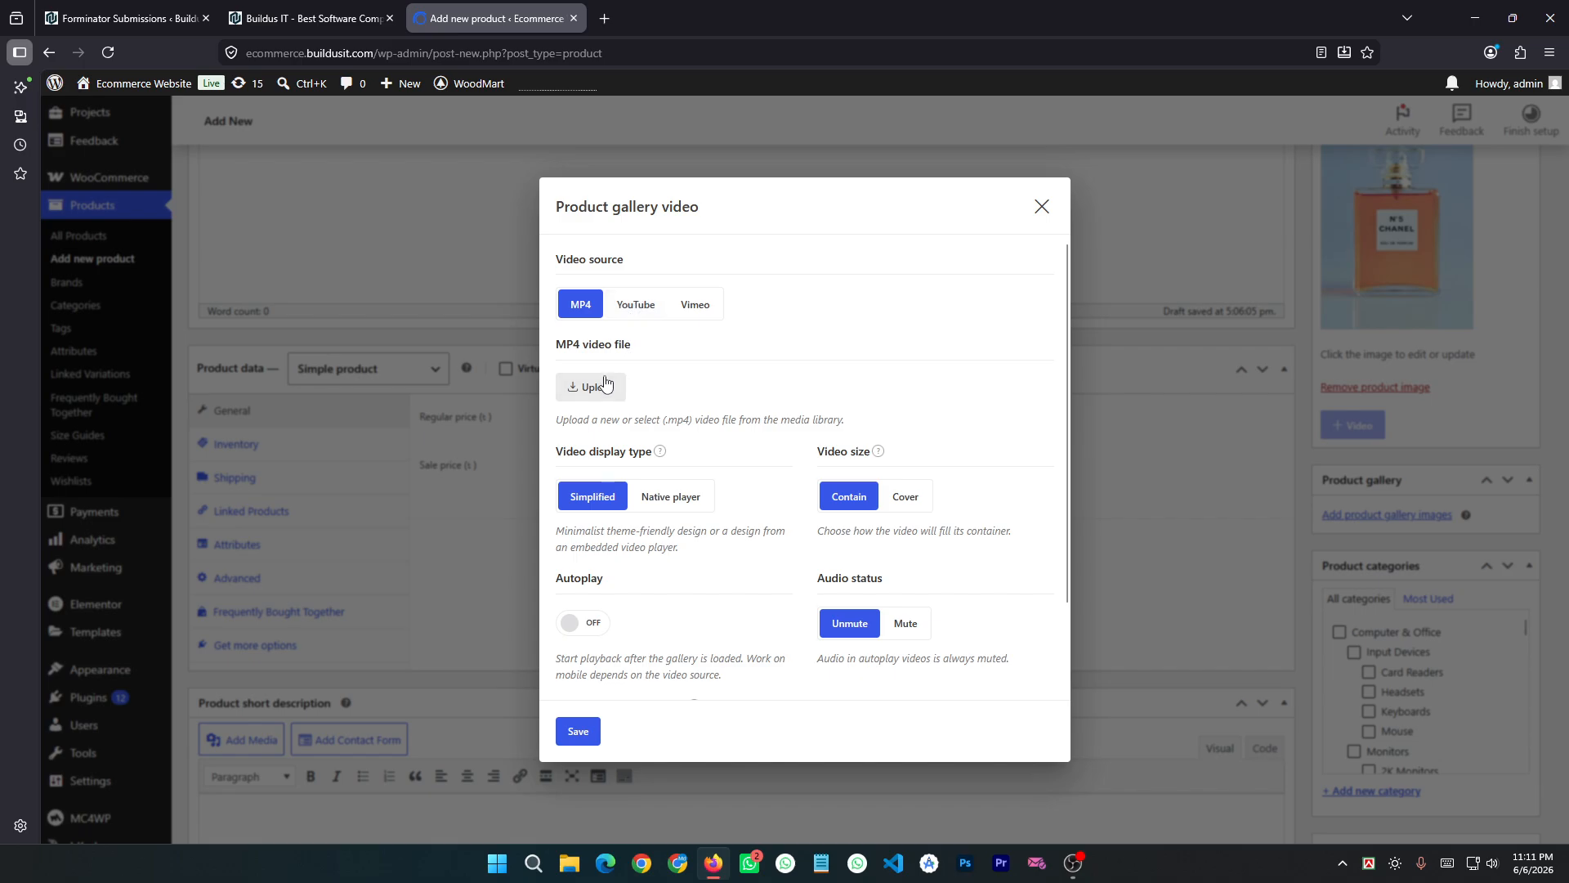
left_click(633, 306)
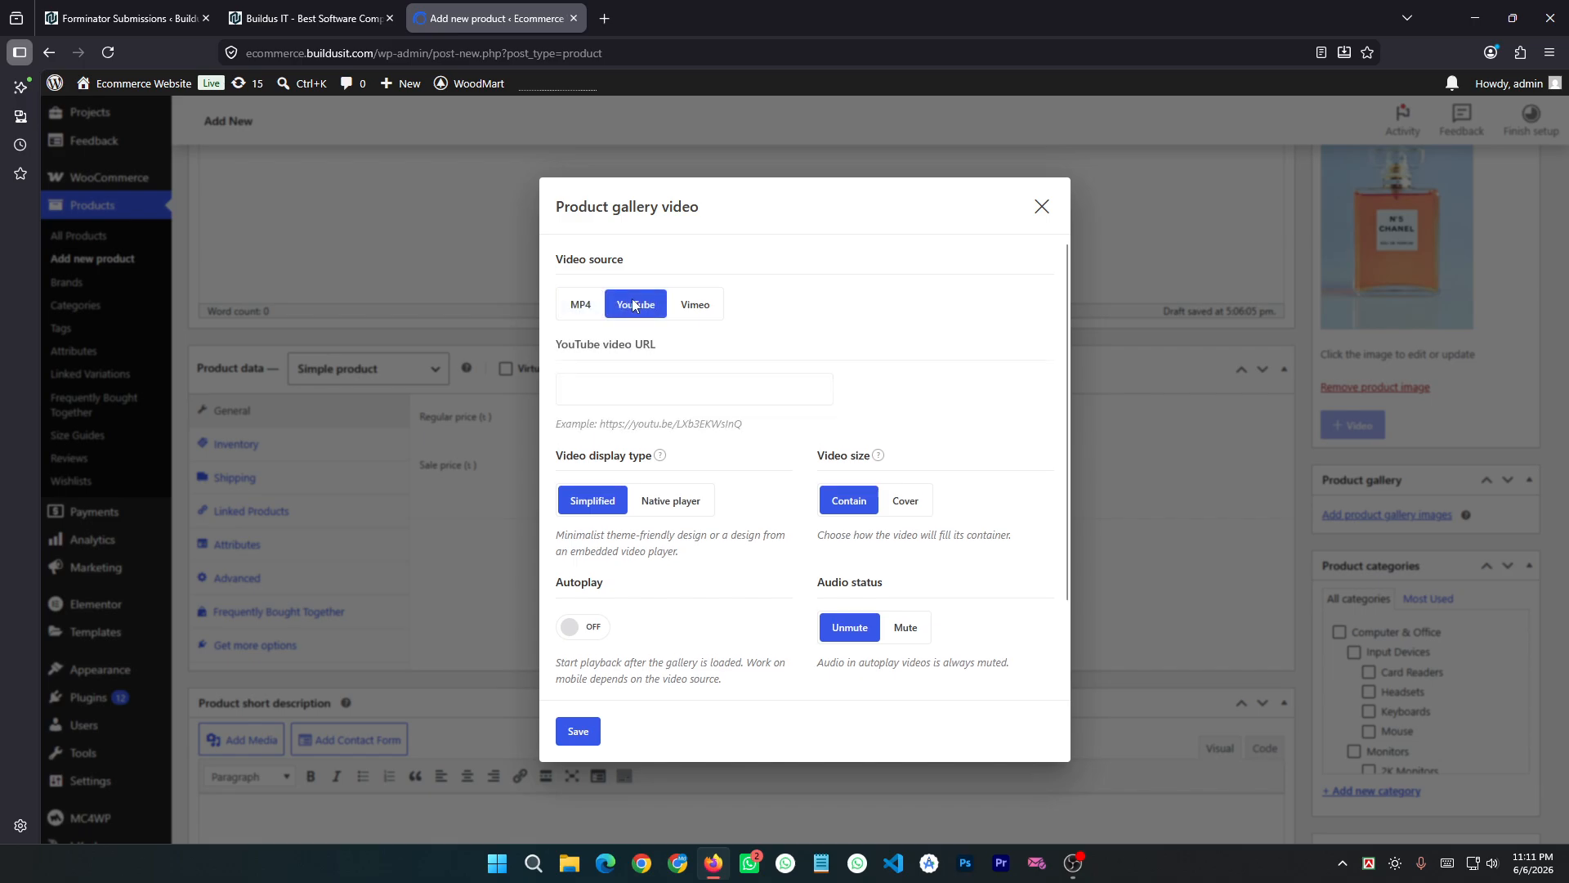
left_click(589, 389)
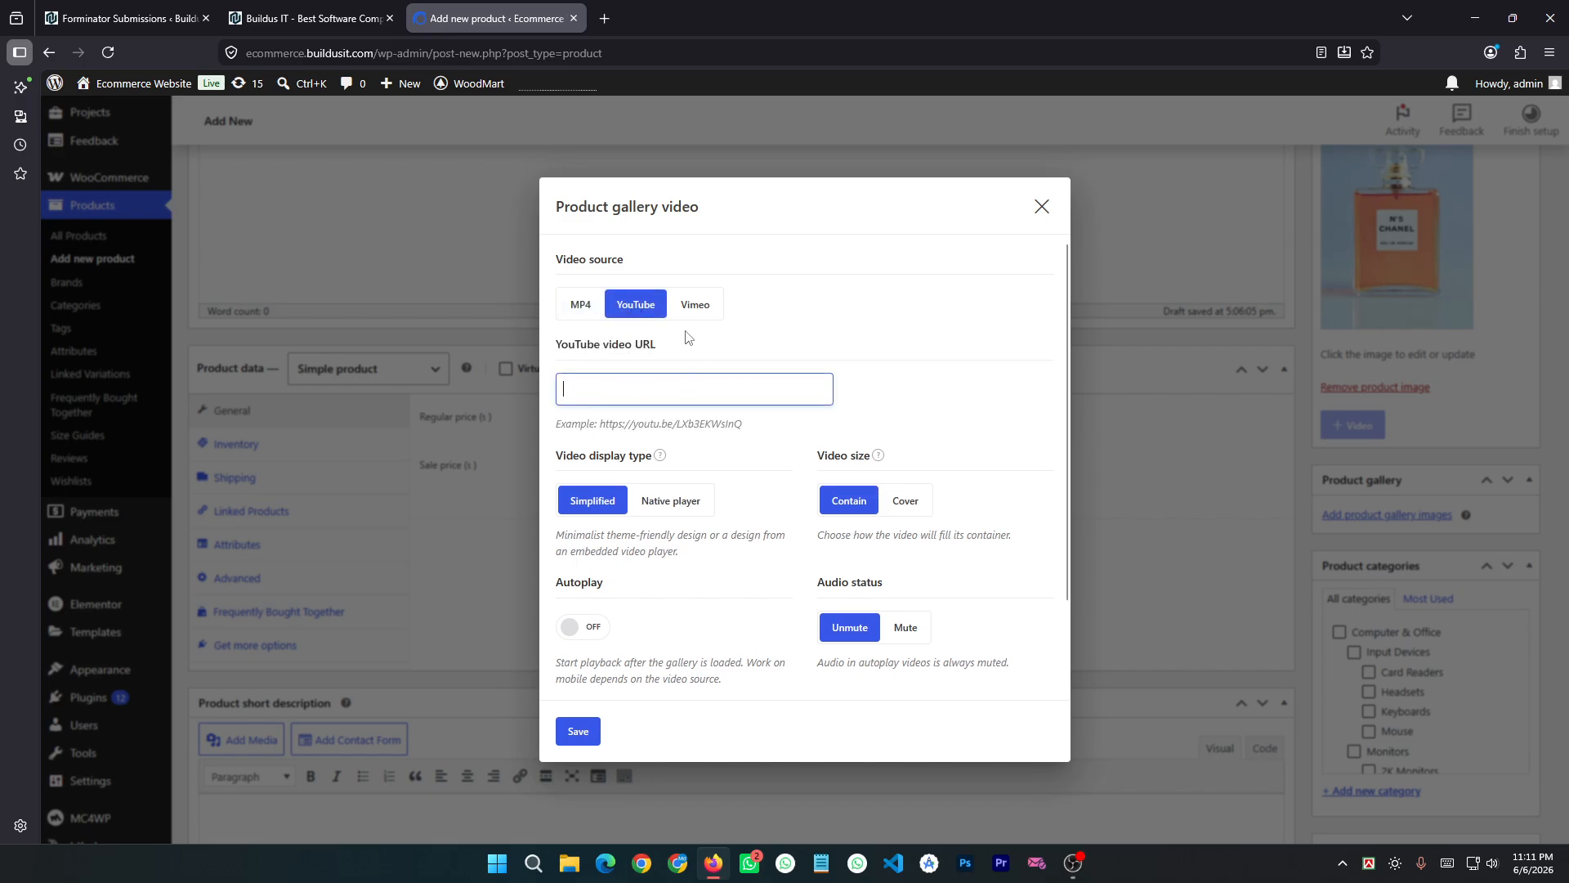
left_click(695, 304)
left_click(604, 401)
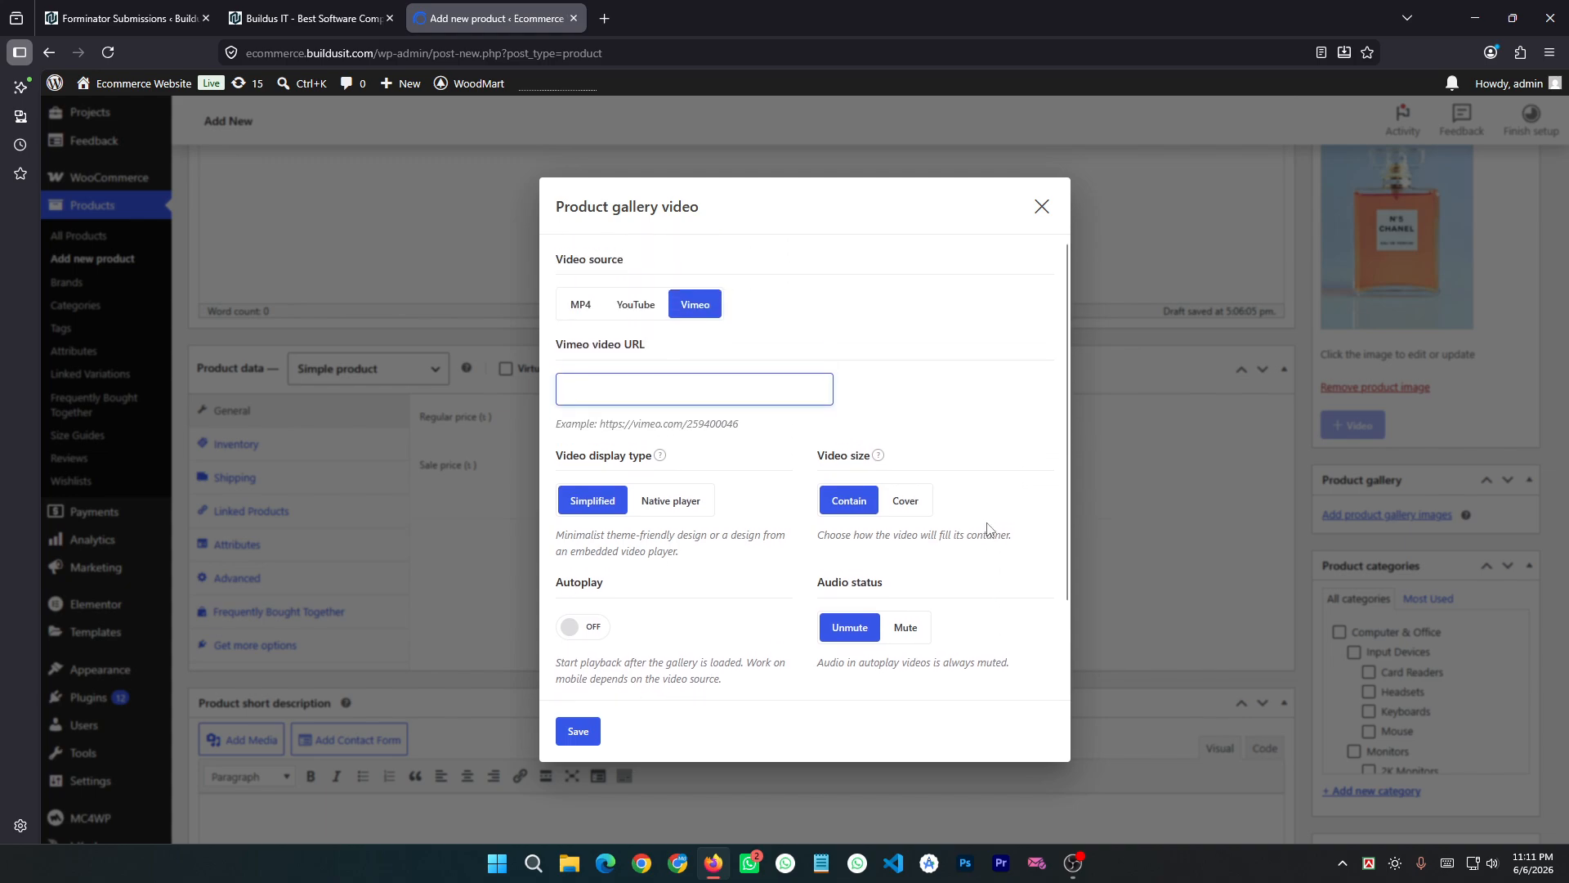
Step: Check the autoplay and YouTube source options of the gallery video, and close its settings without saving
scroll(799, 530, "down", 2)
left_click(576, 521)
left_click(576, 520)
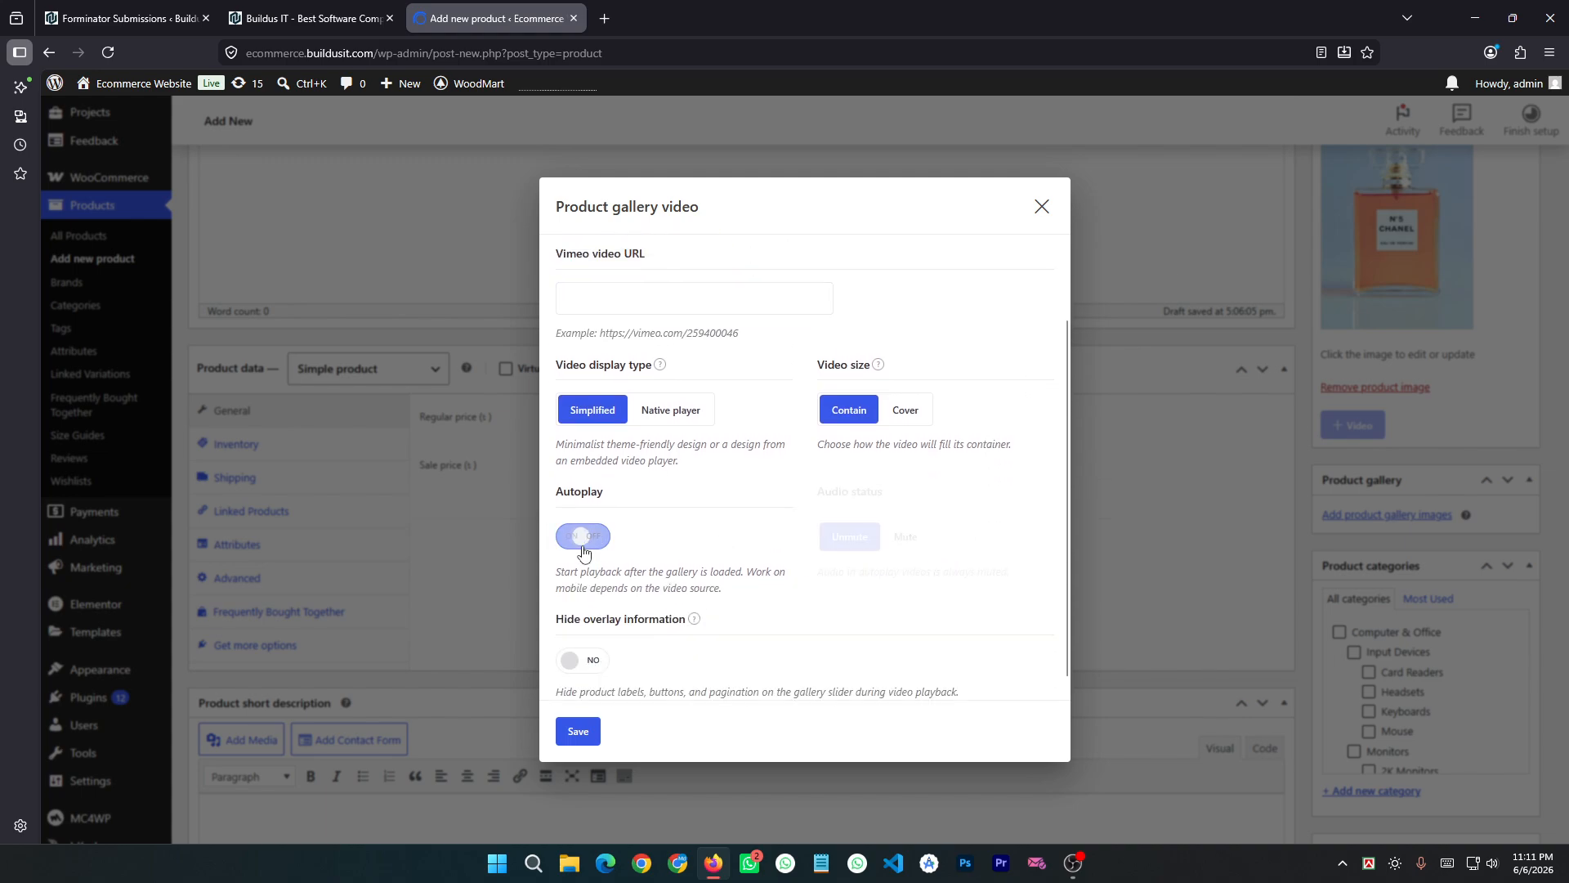
scroll(680, 513, "up", 2)
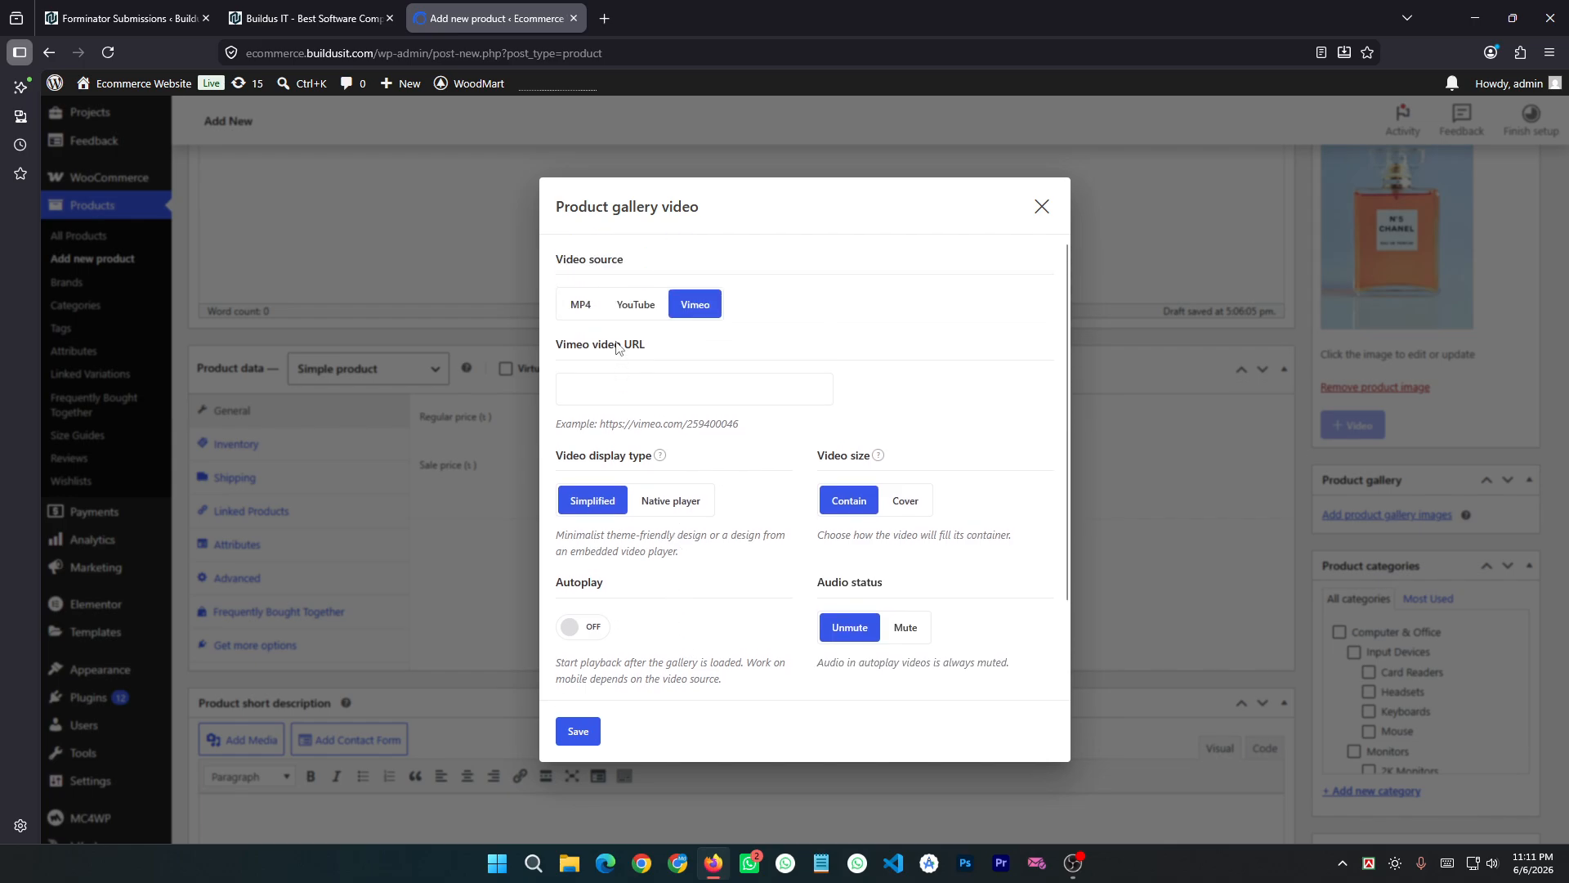
left_click(631, 309)
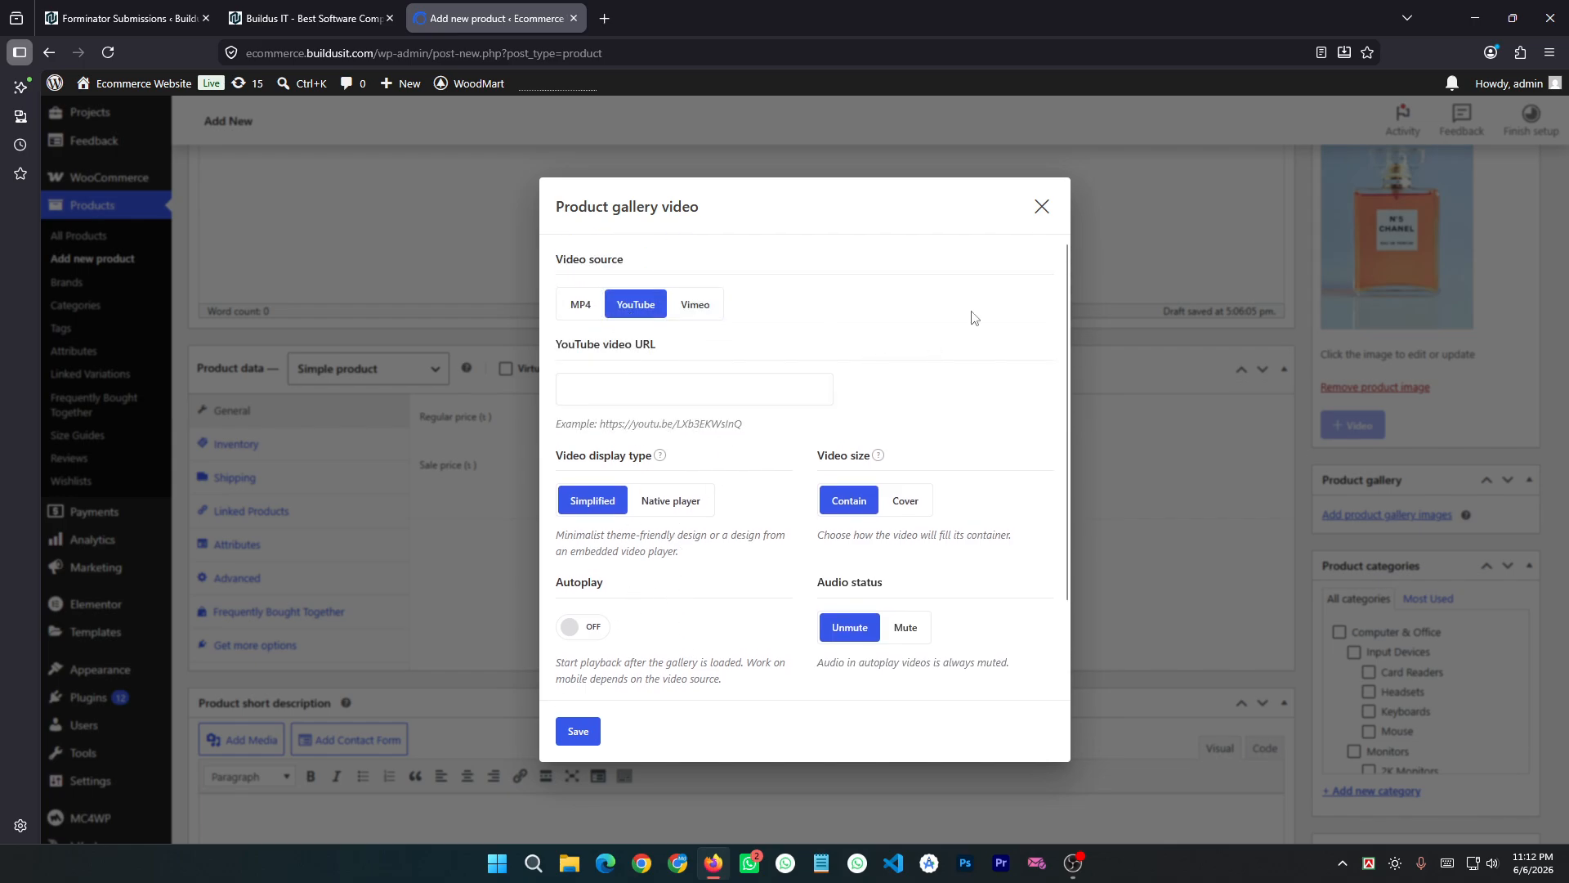
left_click(1042, 206)
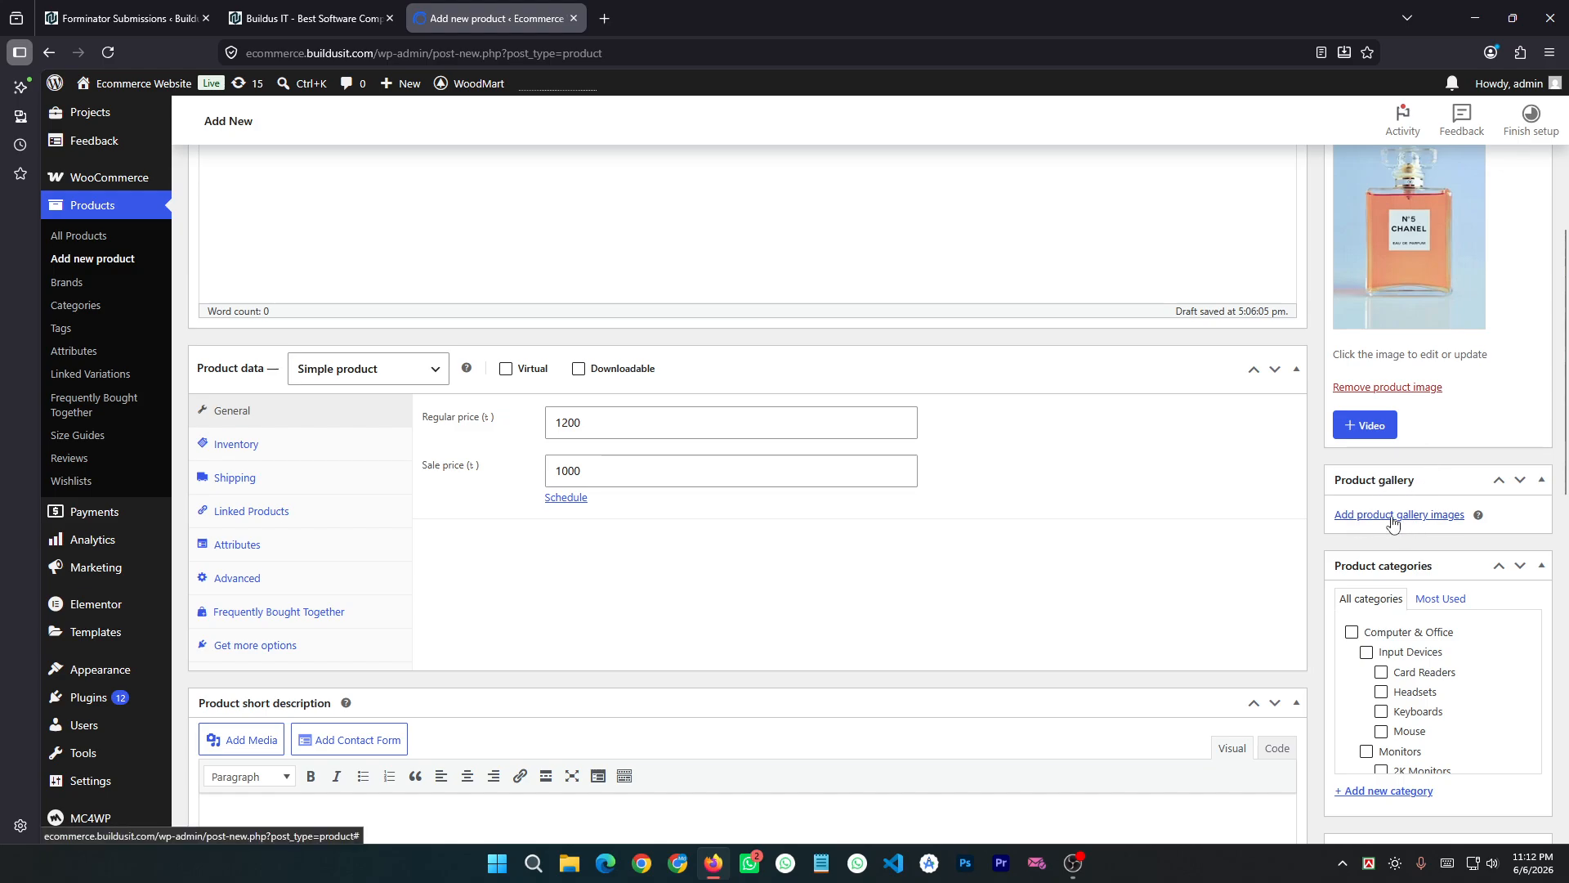
Step: Upload the five Unsplash product photos from the Downloads folder and add them all to the product gallery
scroll(1401, 524, "up", 3)
scroll(1406, 511, "down", 3)
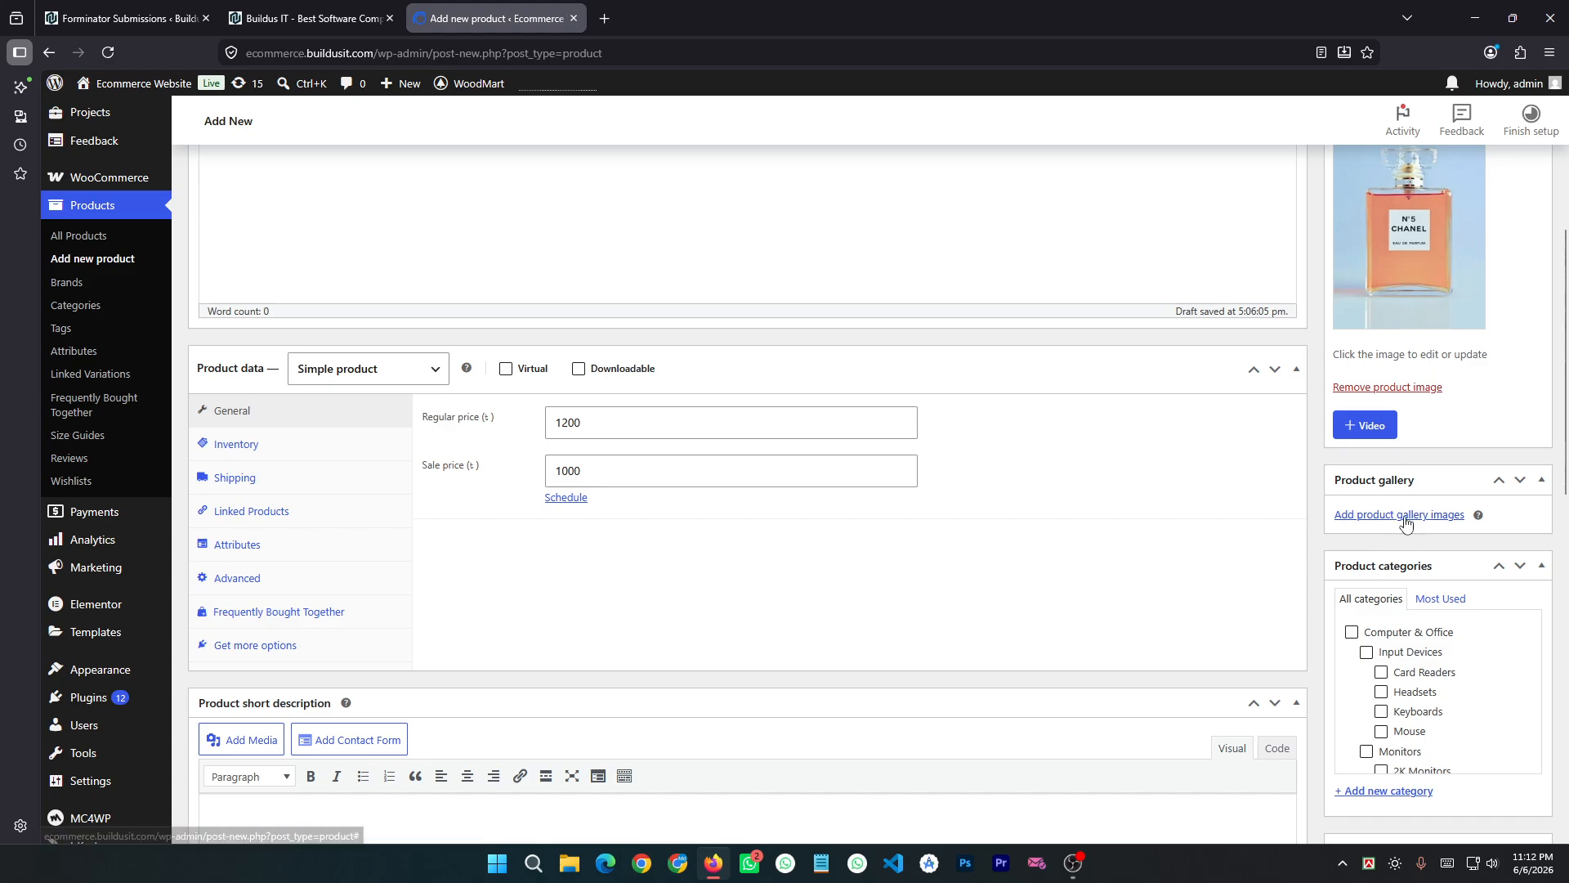
left_click(1404, 515)
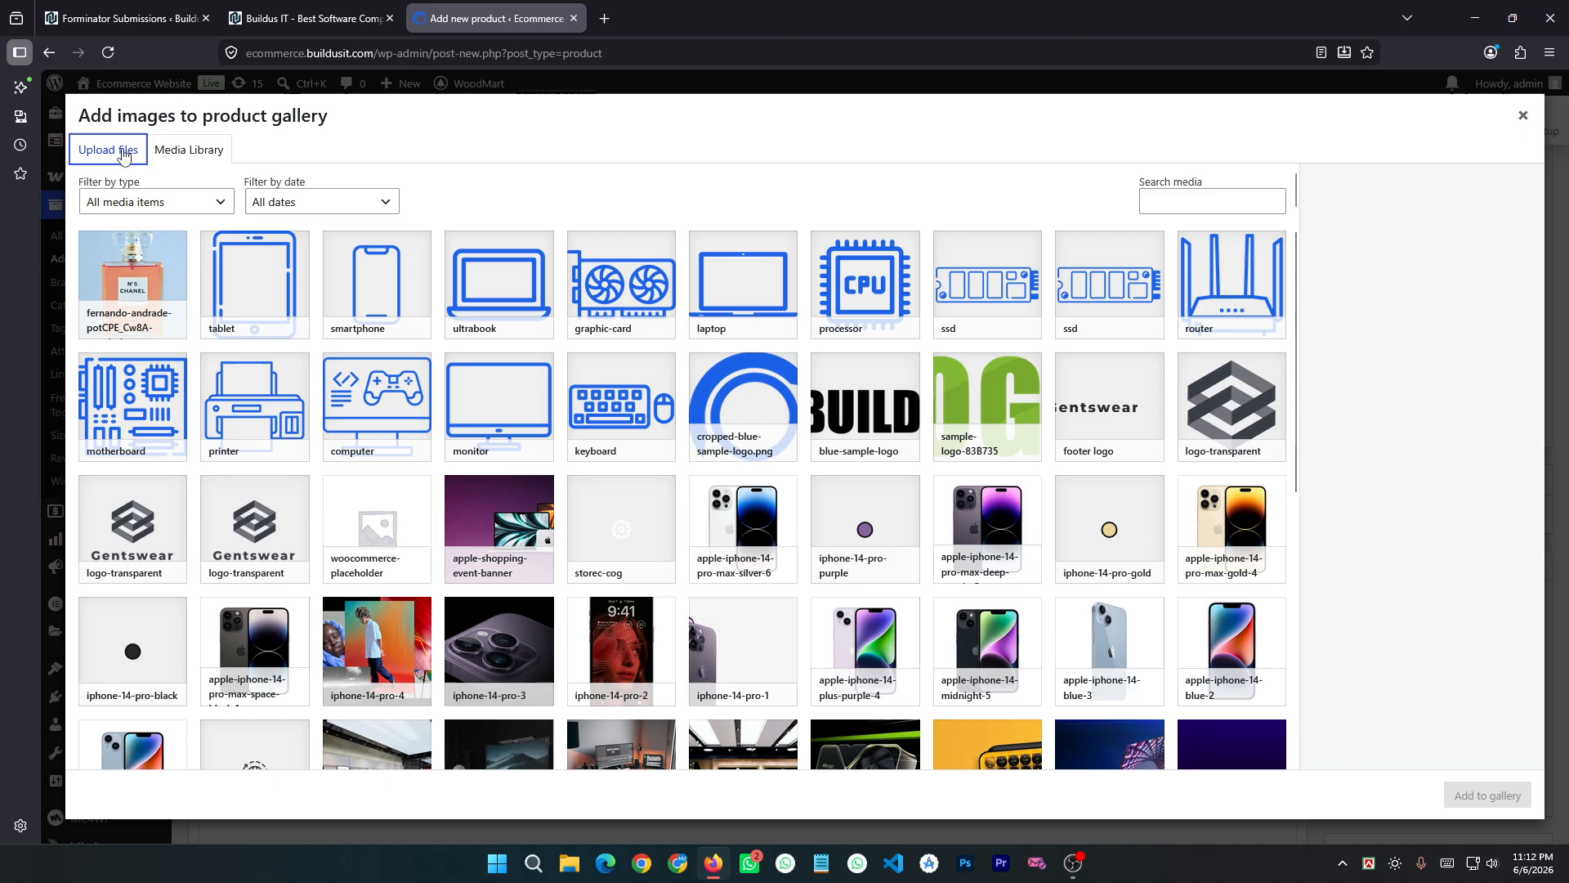
left_click(124, 152)
left_click(788, 445)
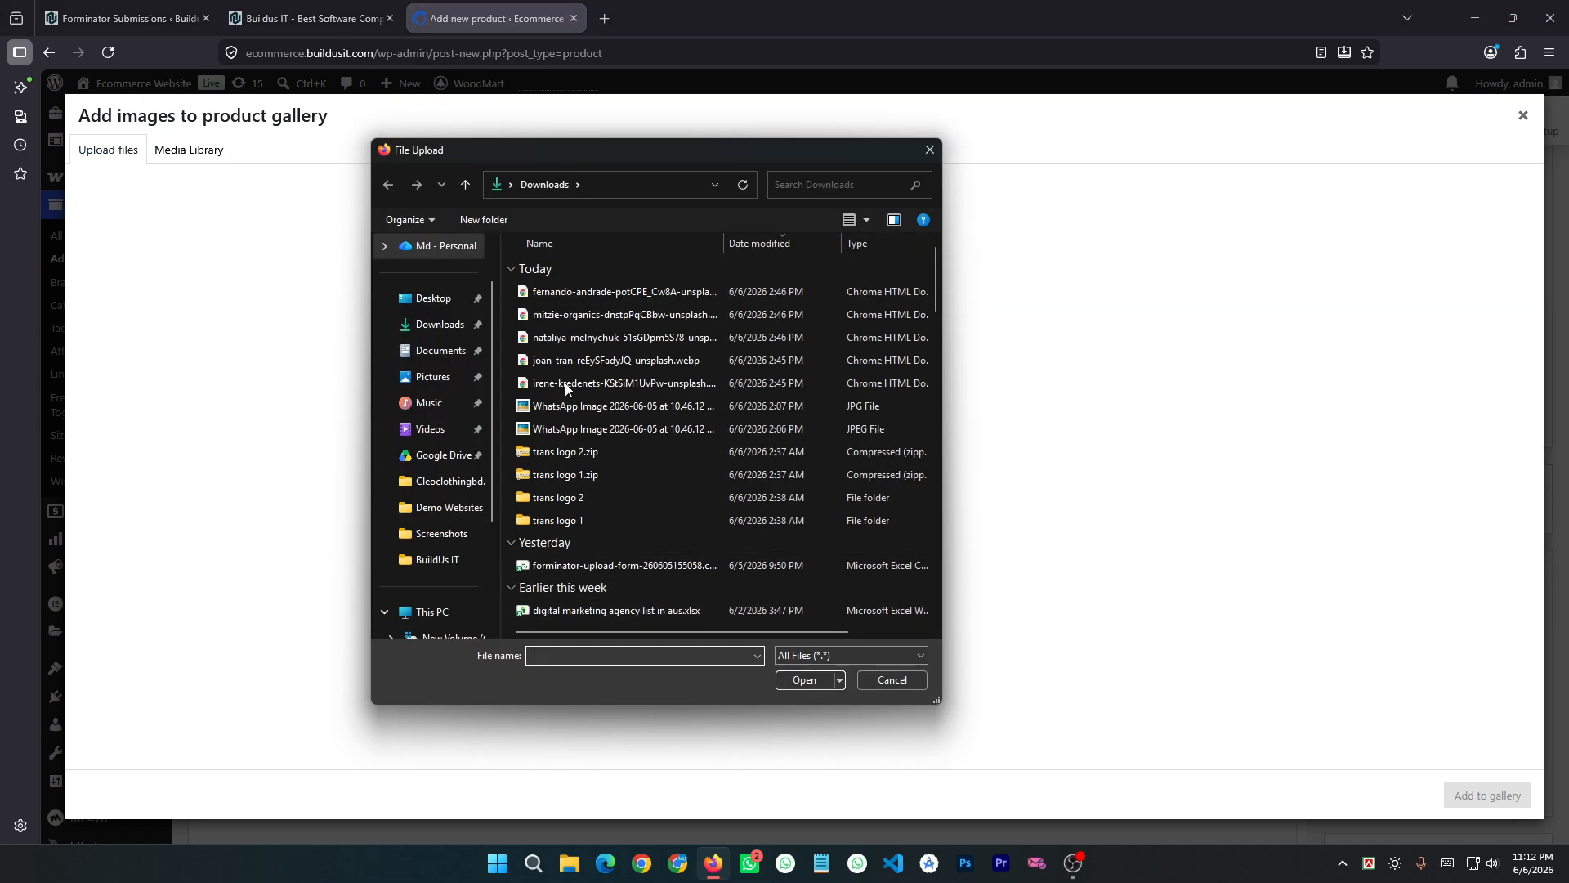
left_click(549, 294)
left_click(549, 316, "ctrl")
left_click(548, 337, "ctrl")
left_click(548, 361, "ctrl")
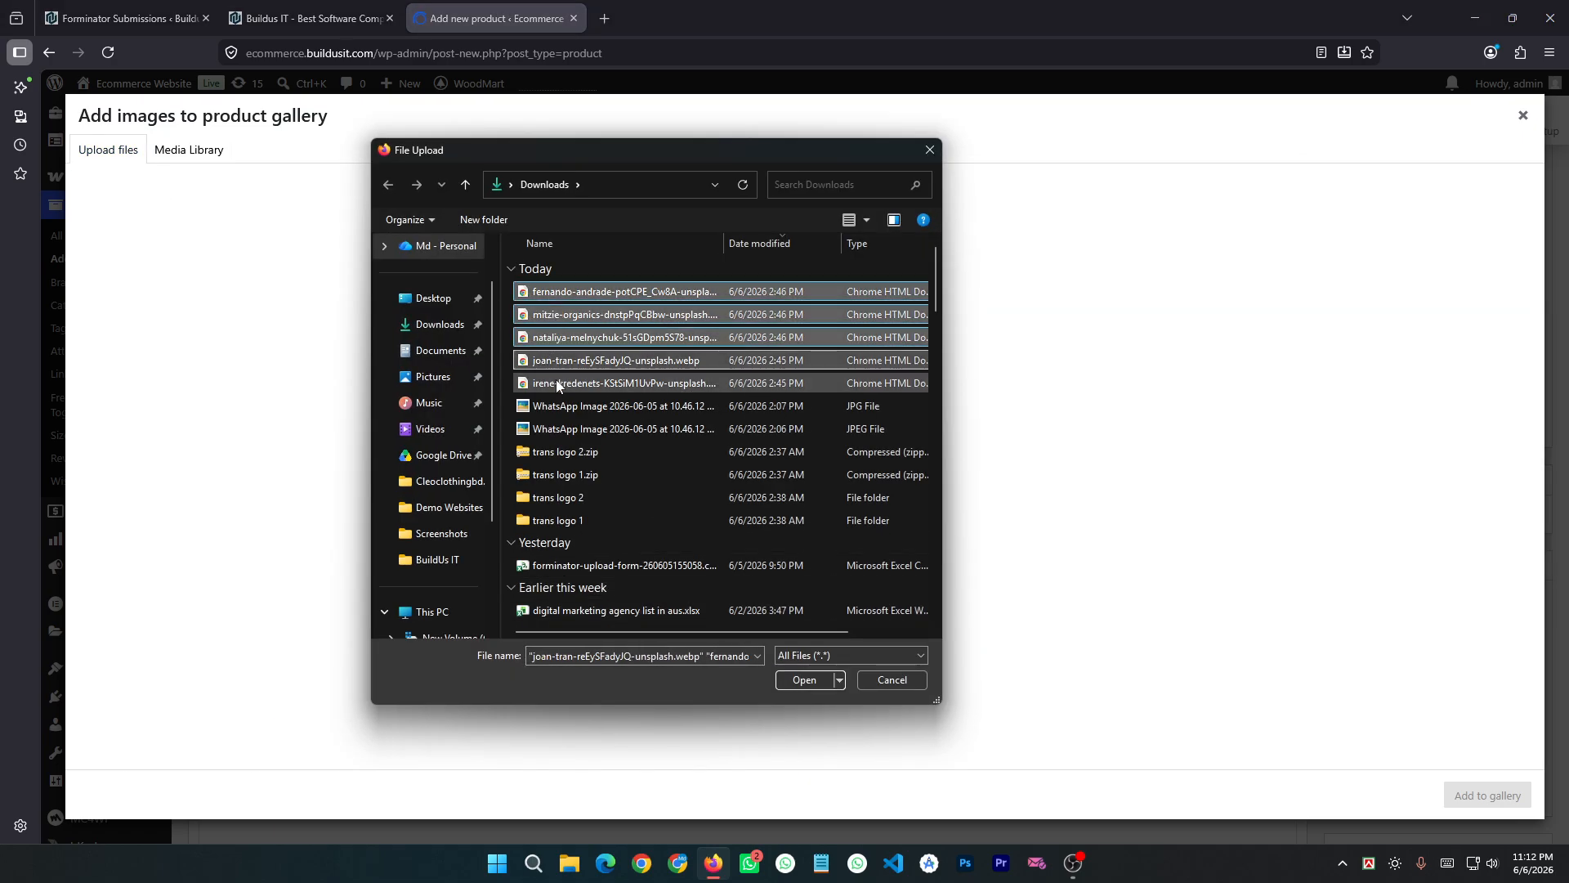
left_click(549, 383, "ctrl")
left_click(803, 682)
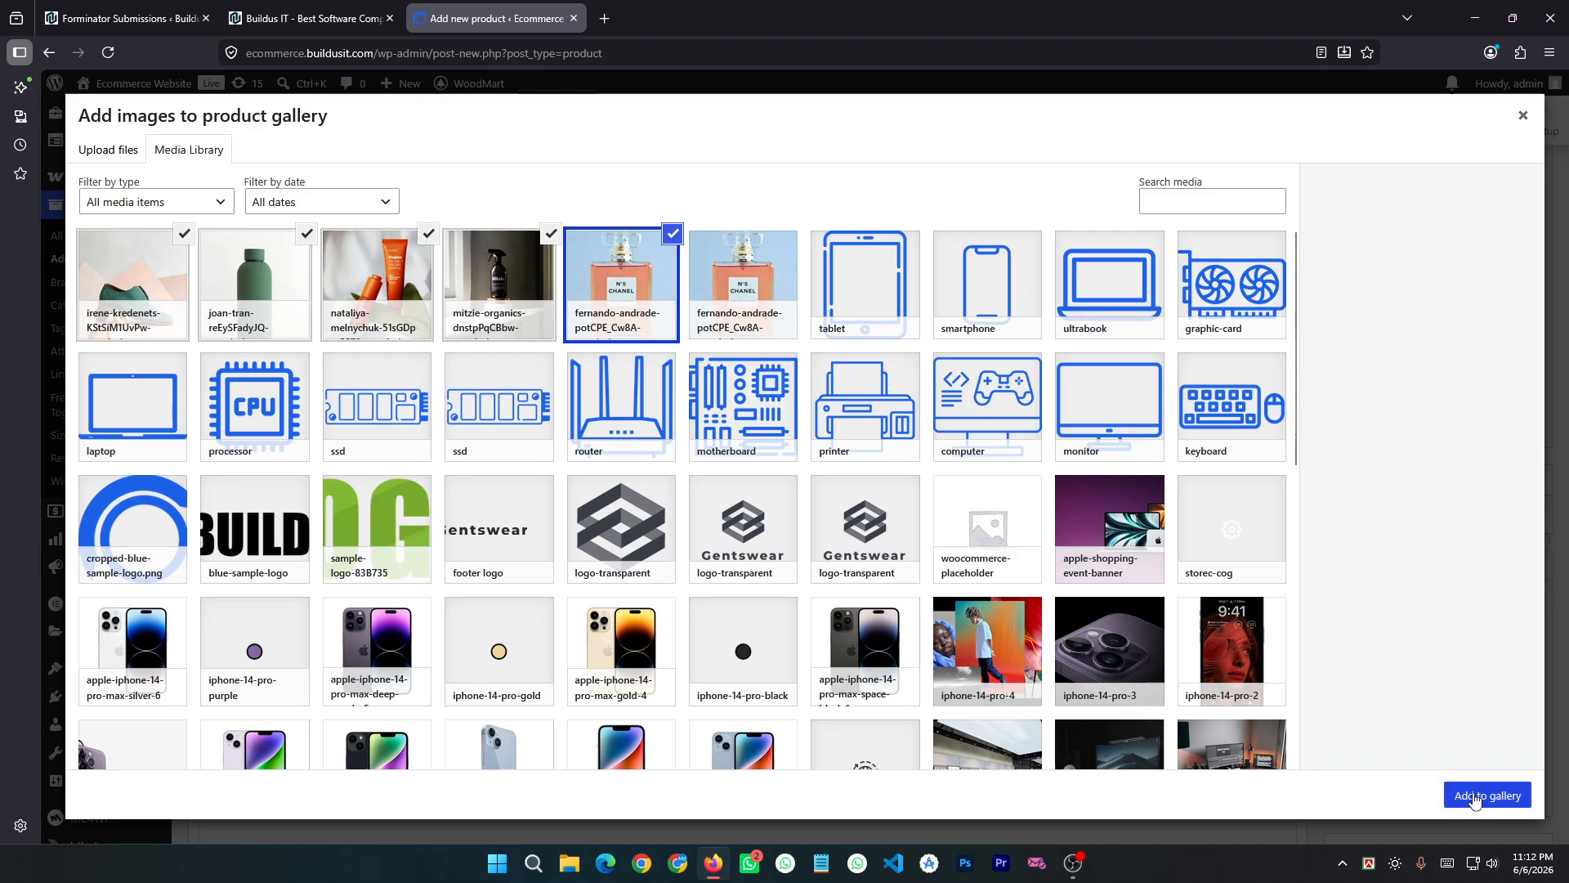
left_click(1475, 800)
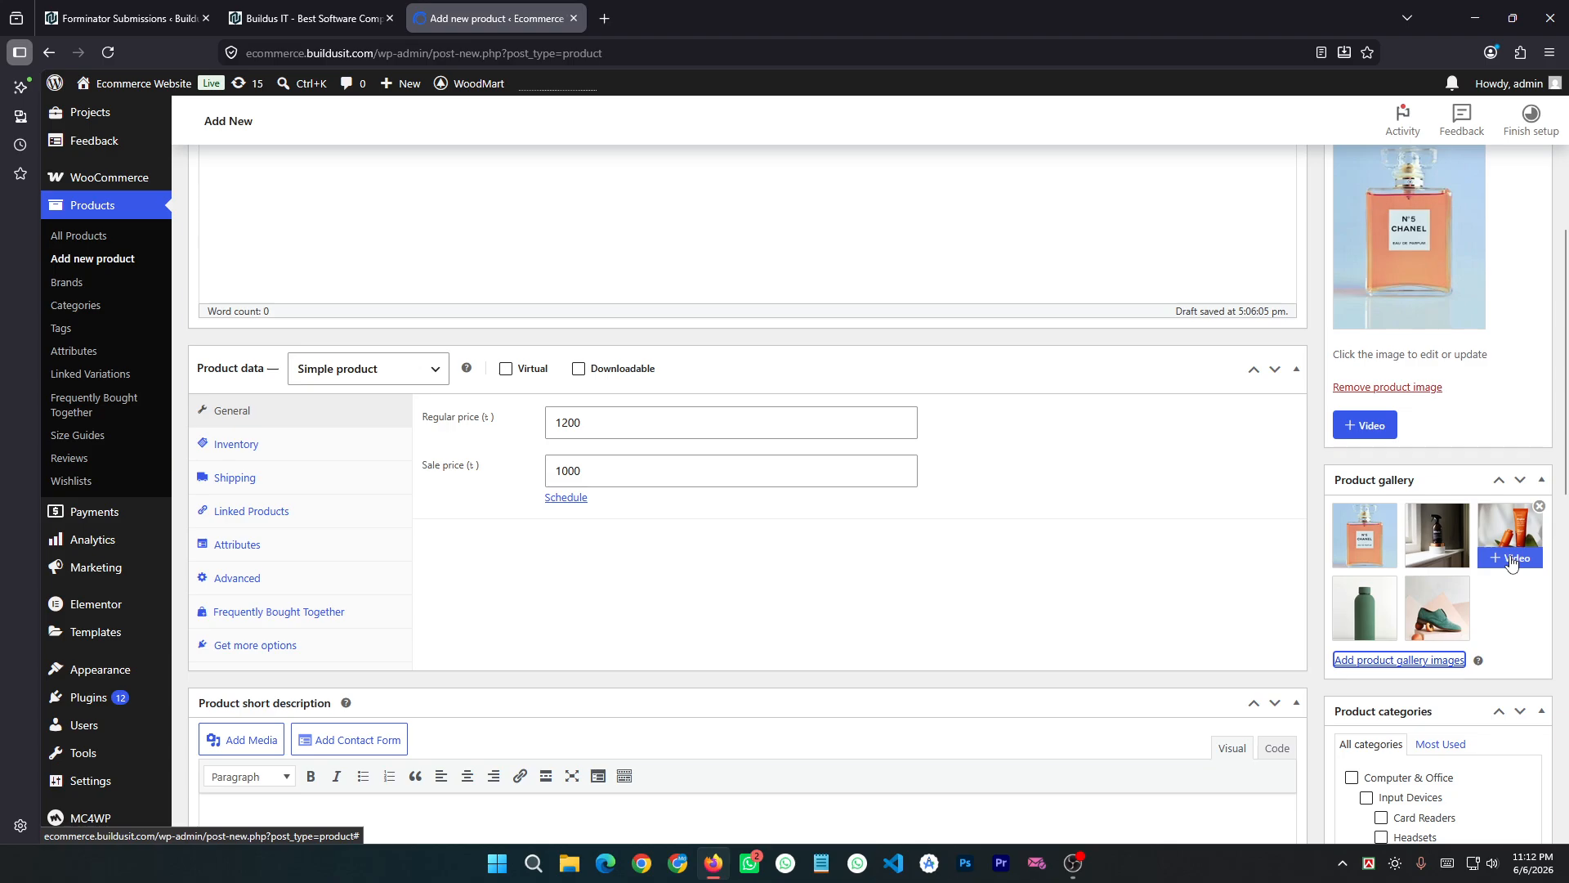
Step: Check the YouTube, Vimeo and MP4 video sources for the third gallery image, and close the settings without saving
left_click(1512, 561)
left_click(646, 304)
left_click(694, 304)
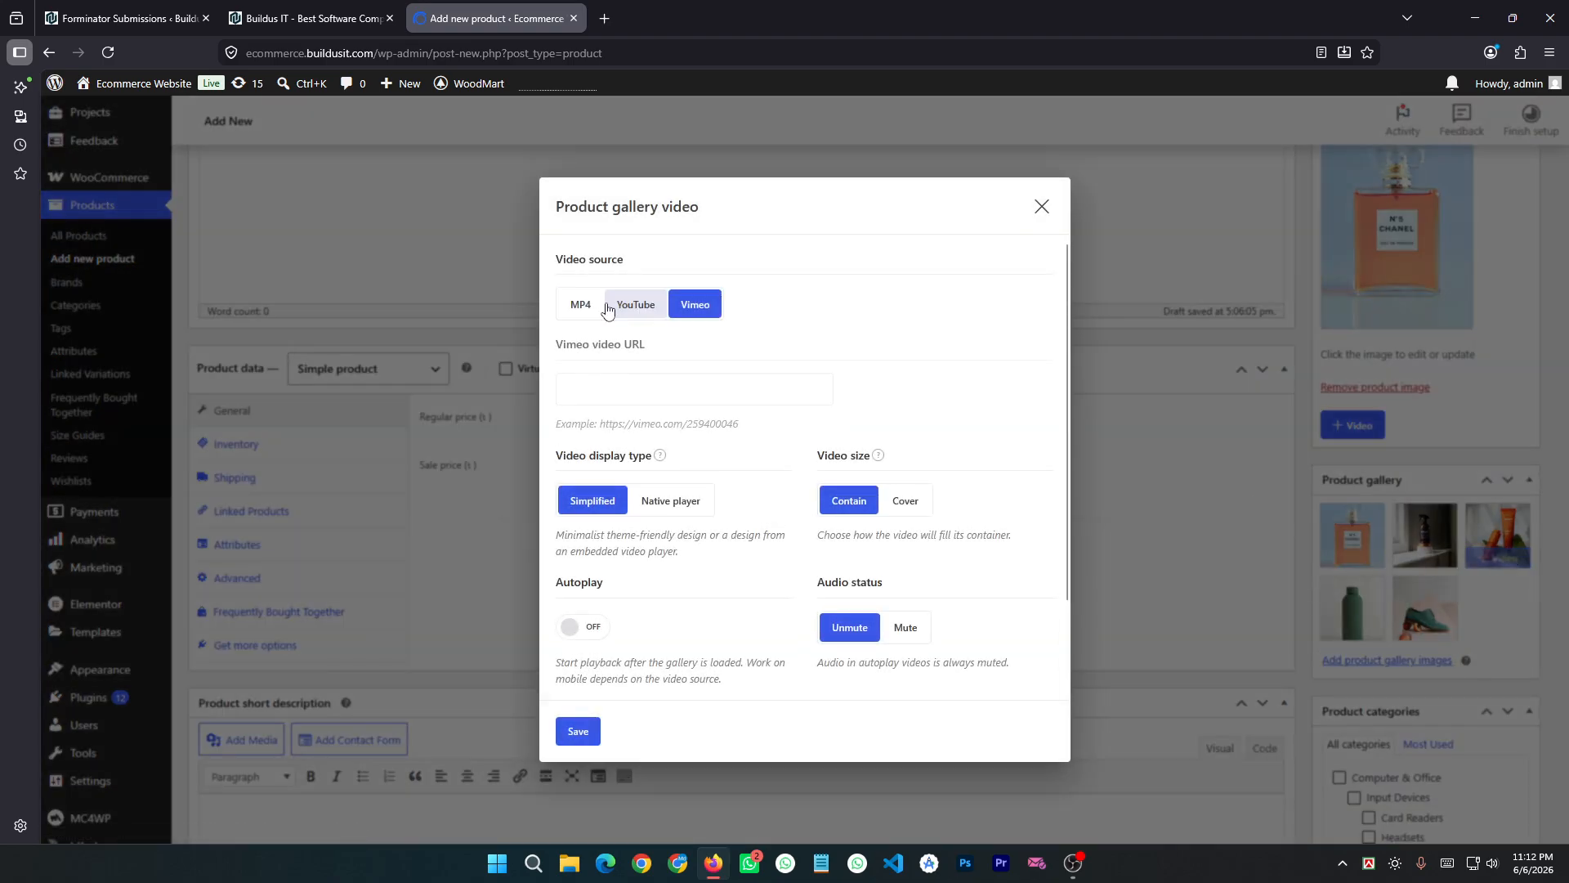
left_click(581, 304)
left_click(1042, 206)
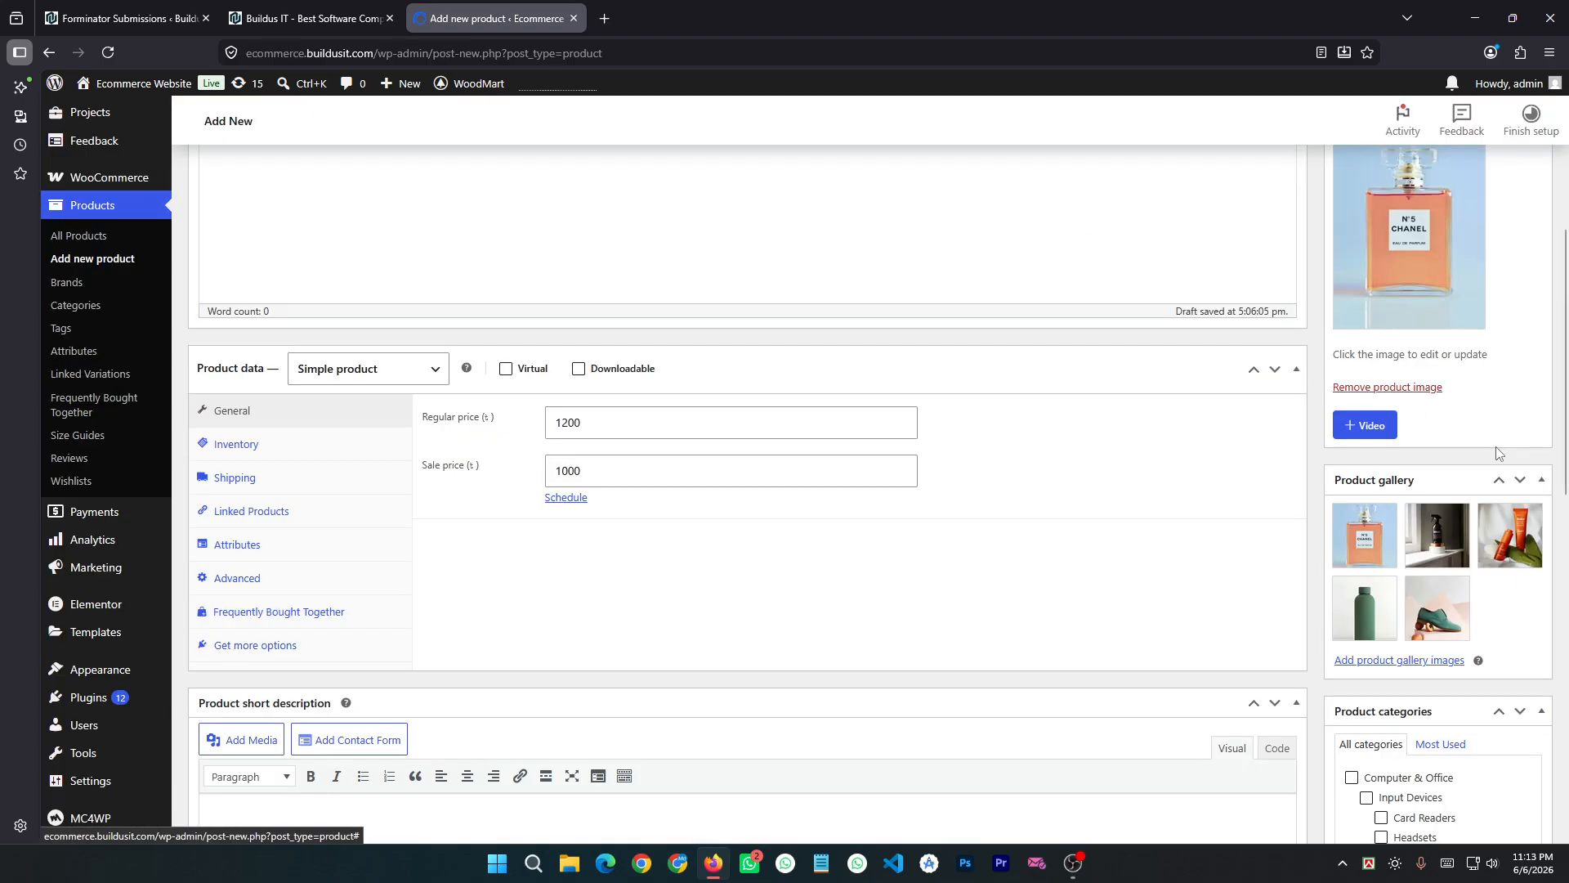
Step: Look over the product gallery and the product categories available for assignment
scroll(1431, 490, "up", 2)
scroll(1446, 491, "down", 3)
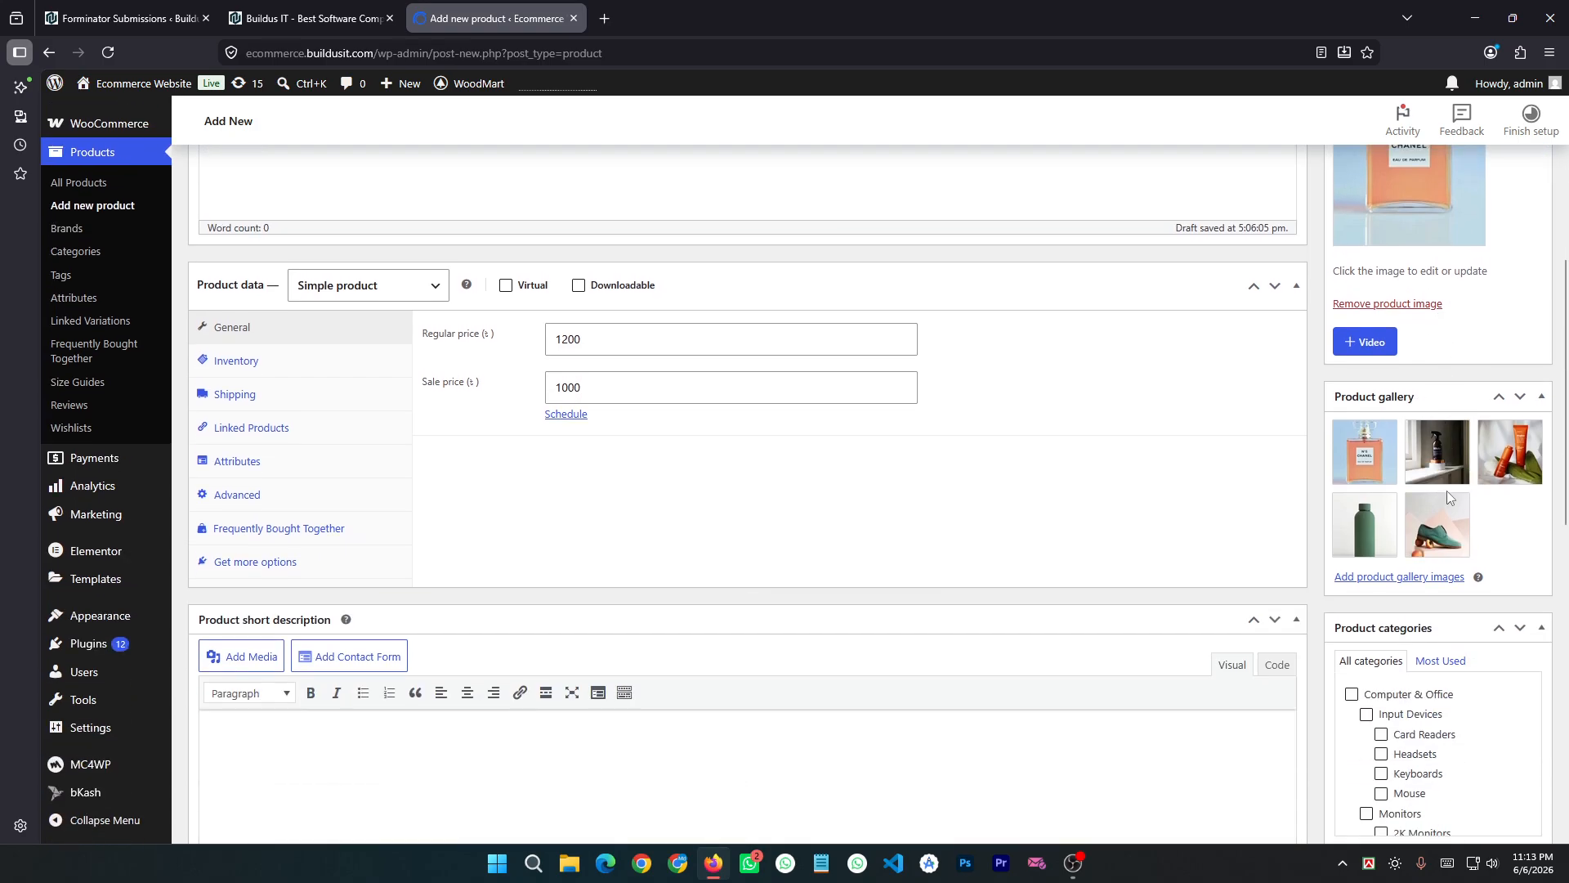
scroll(1446, 495, "down", 4)
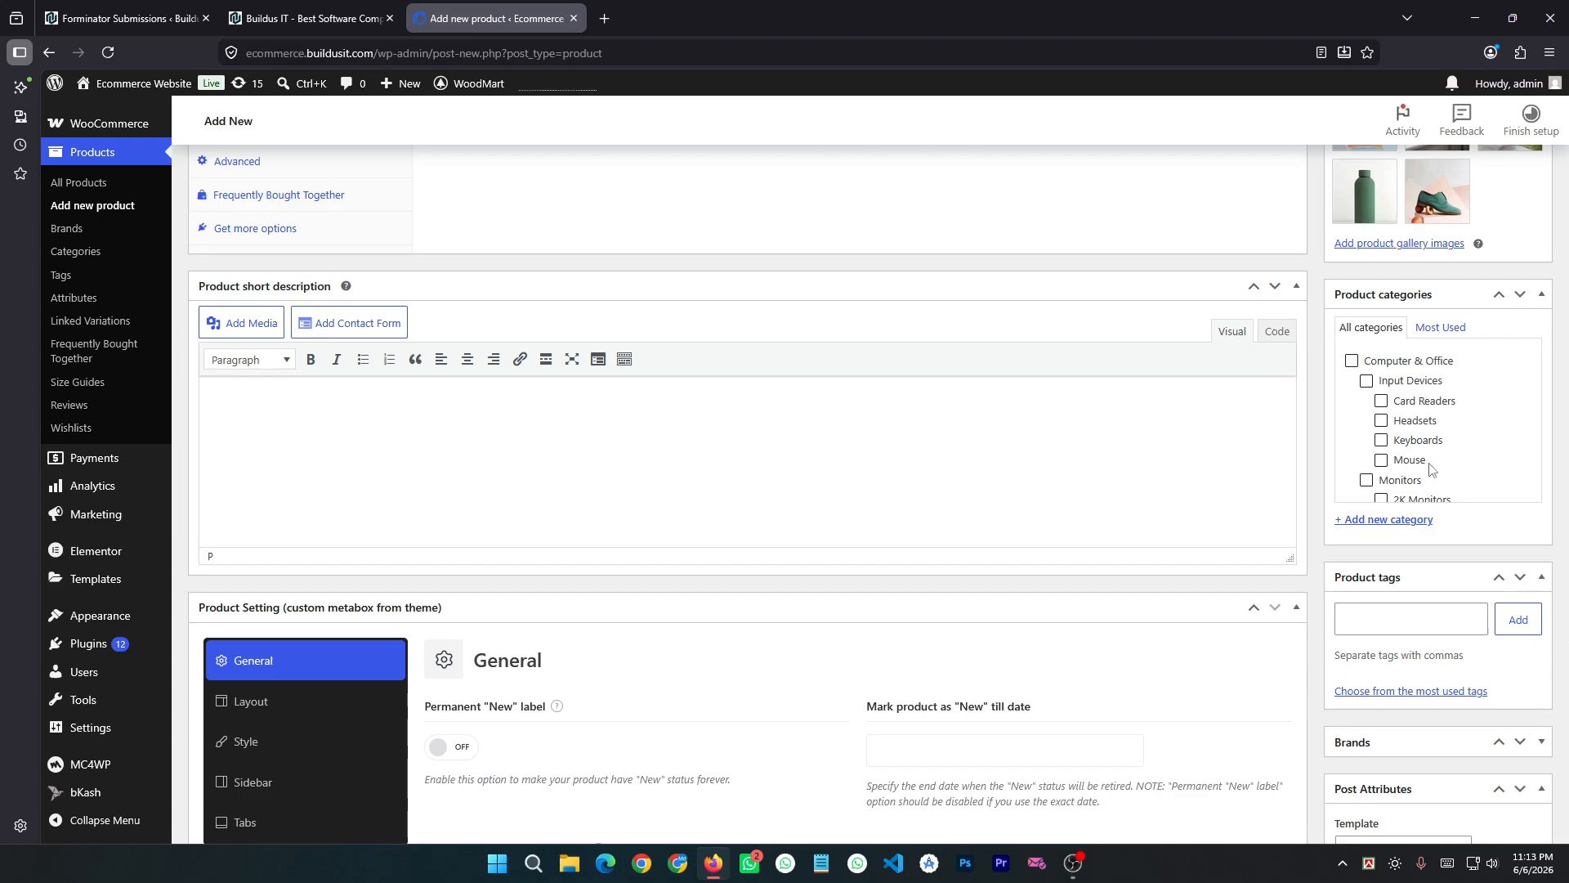
Step: Assign the product to the Computer & Office category
scroll(1430, 458, "down", 10)
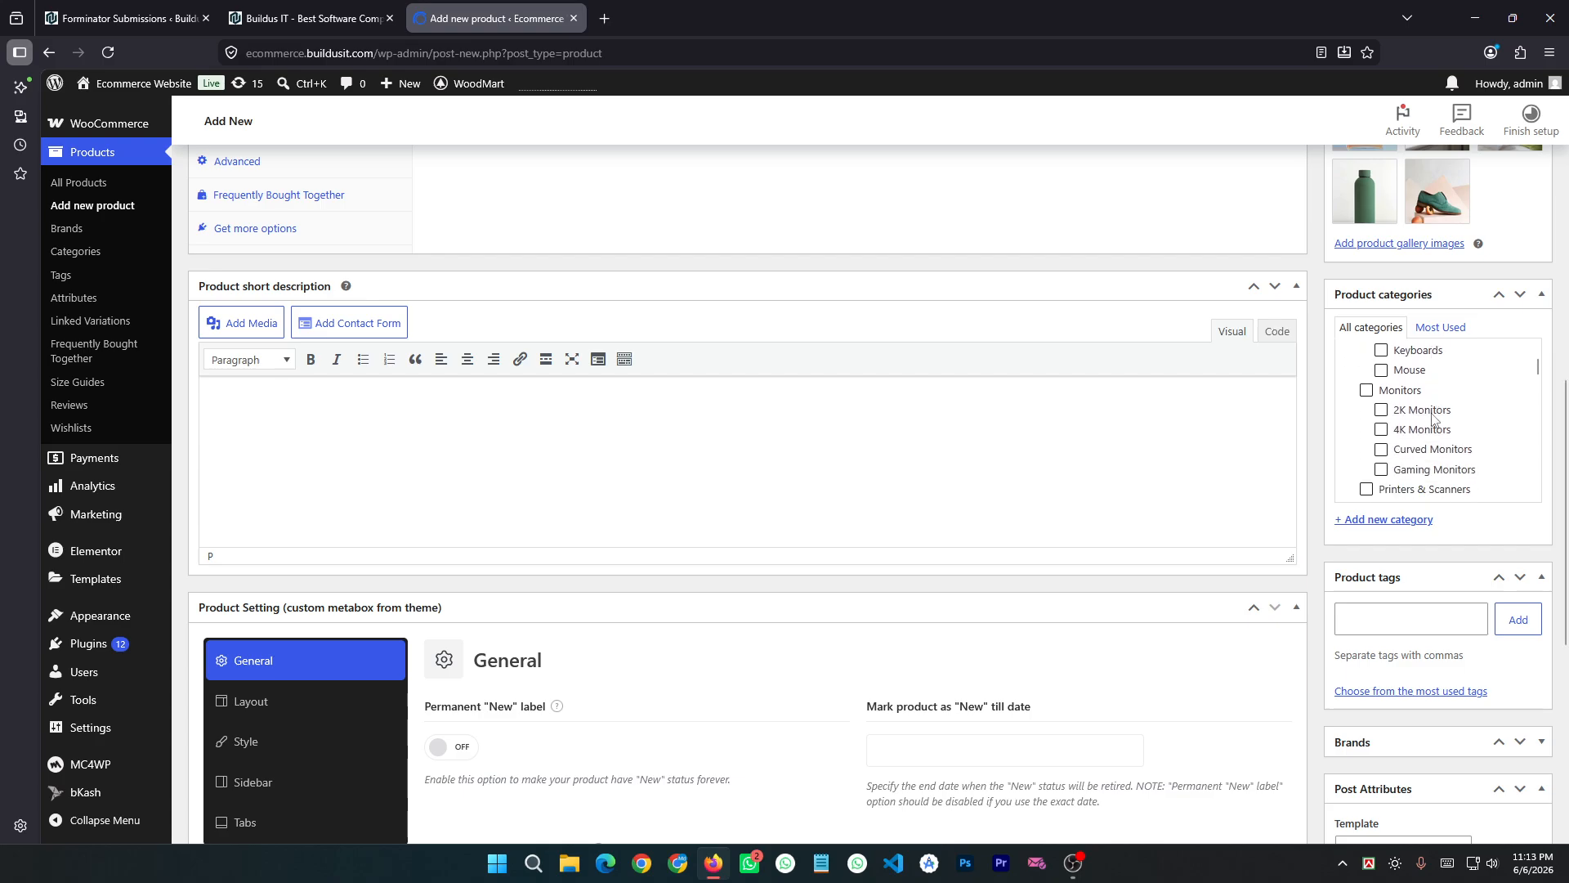
scroll(1432, 419, "up", 4)
scroll(1431, 419, "up", 5)
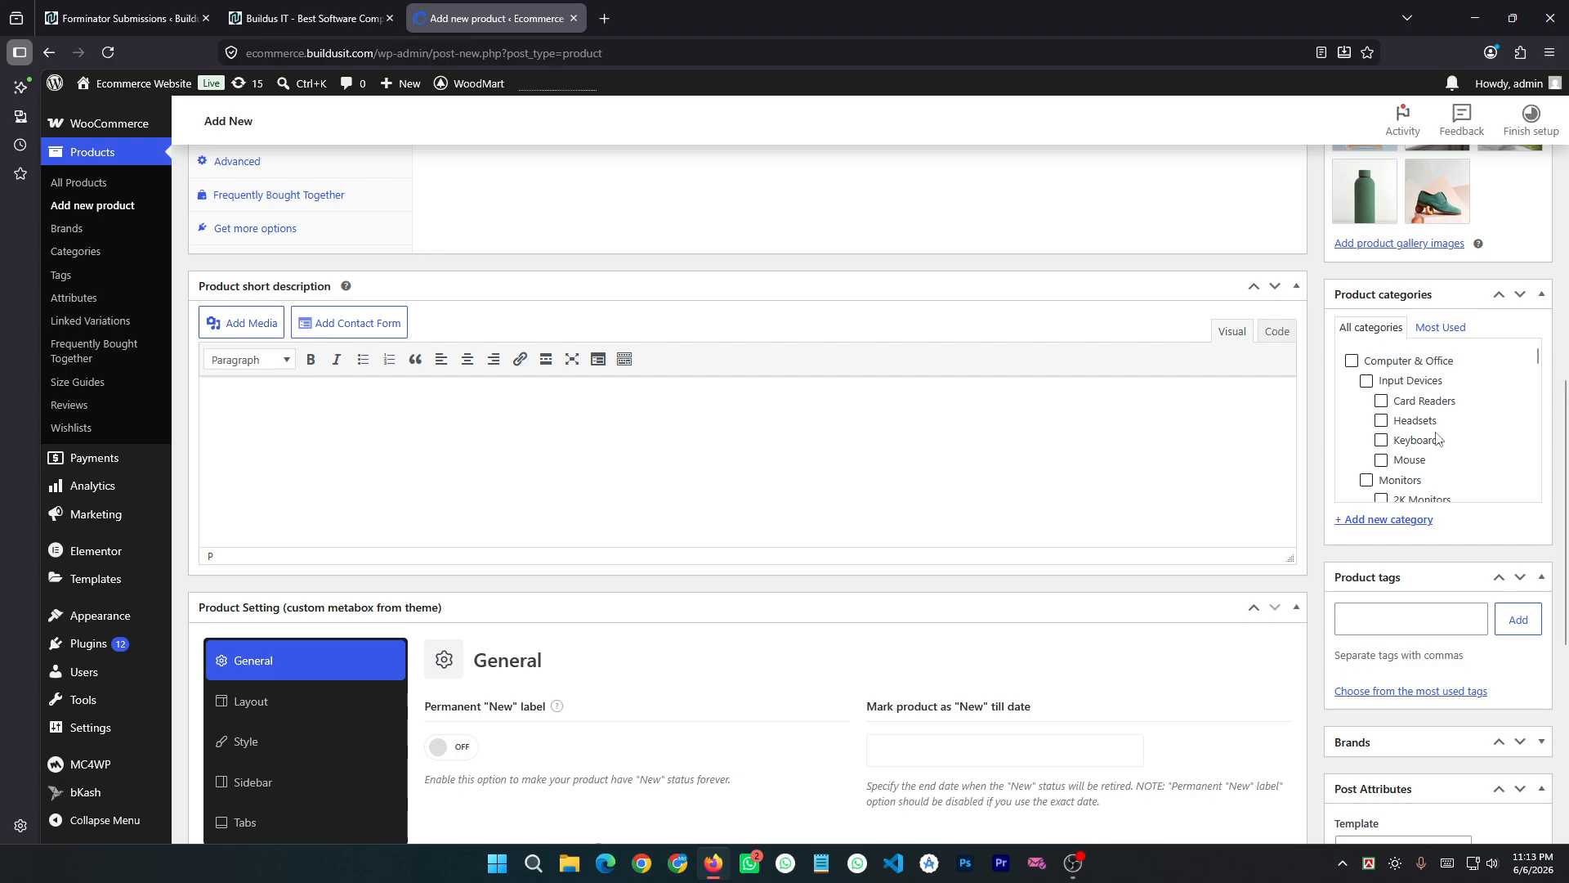
scroll(1442, 434, "down", 6)
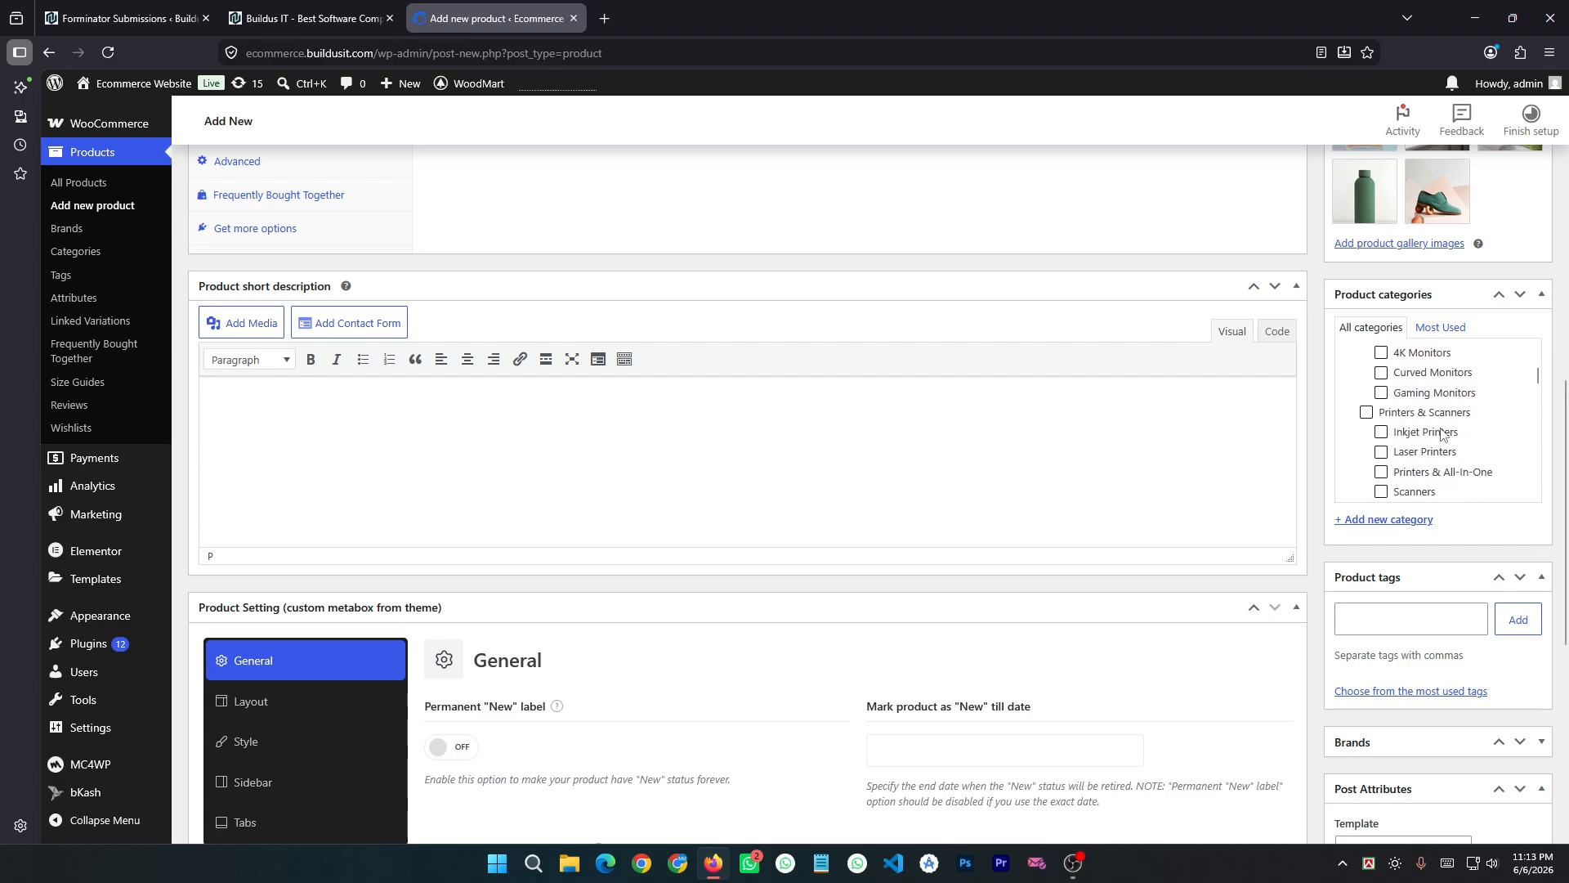
scroll(1443, 434, "up", 6)
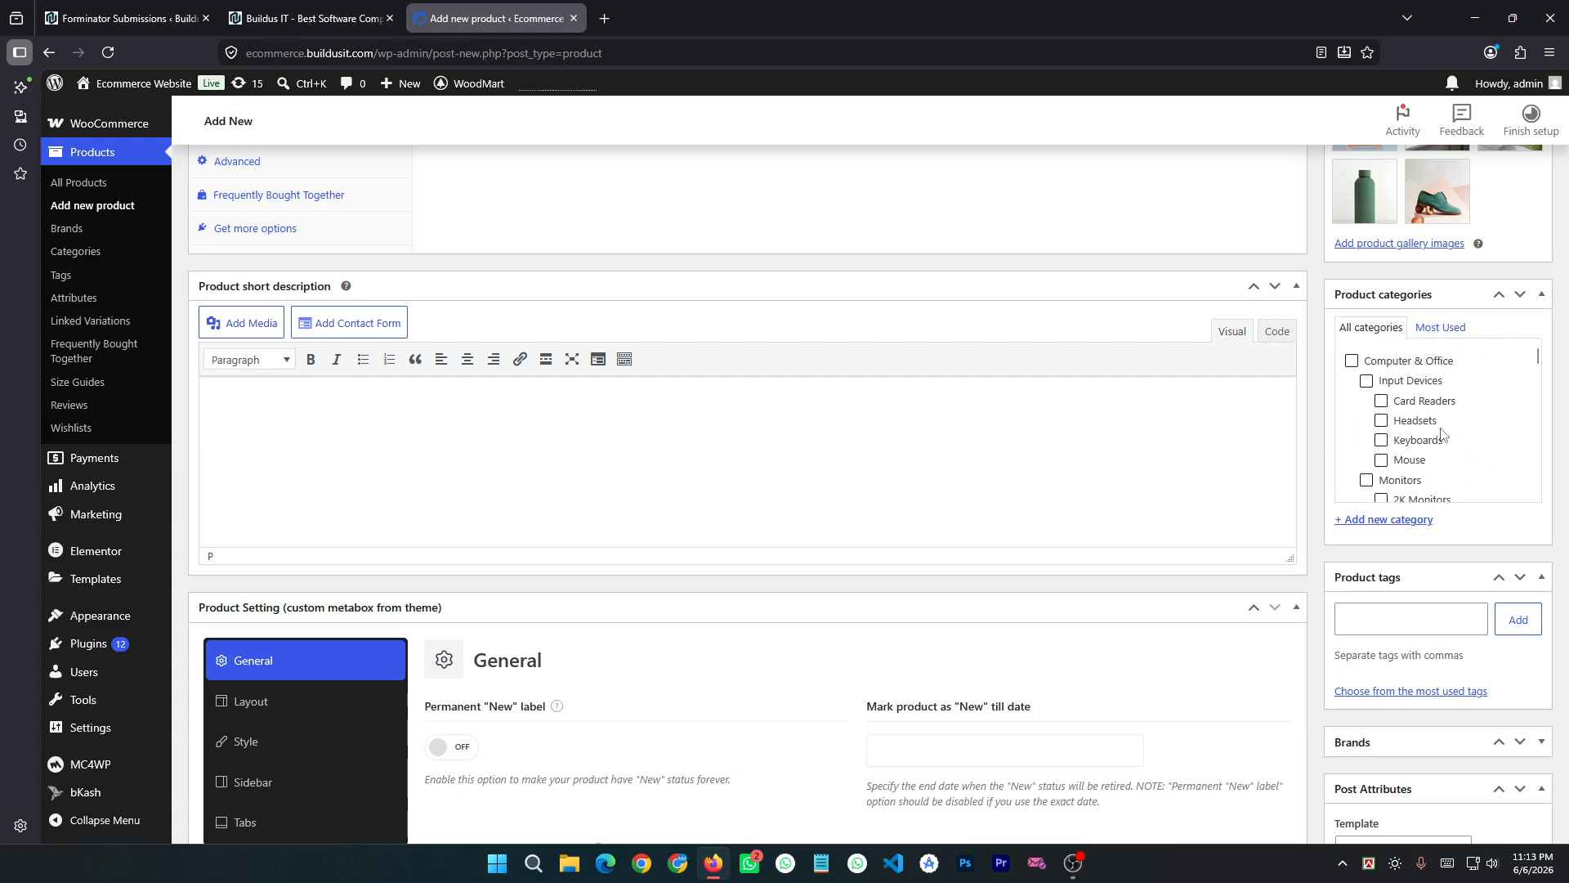
scroll(1410, 442, "down", 2)
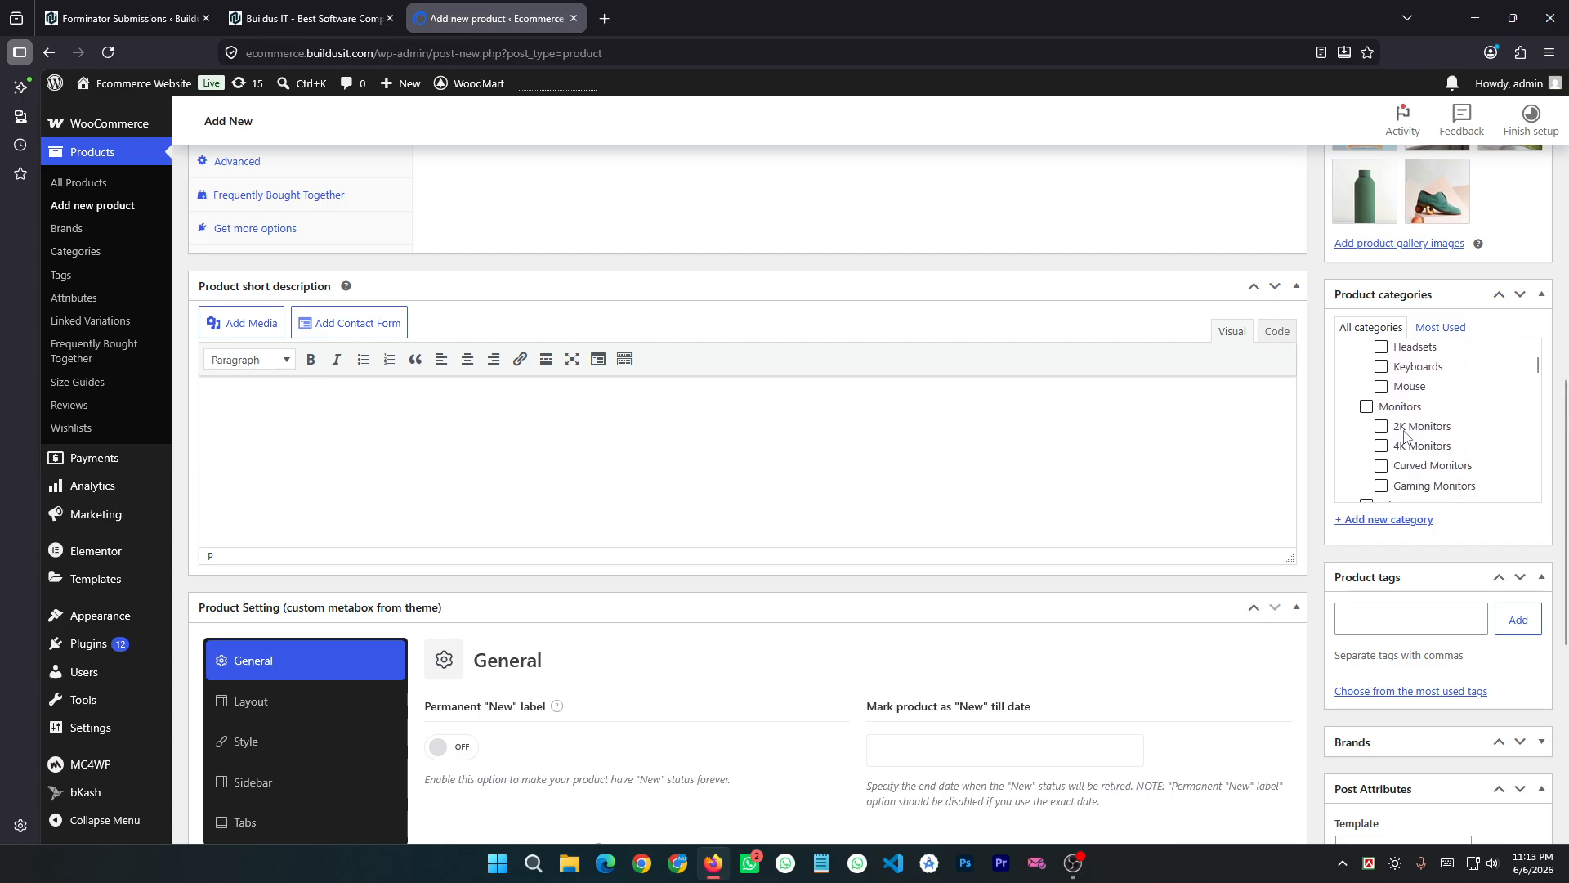
scroll(1389, 409, "up", 2)
left_click(1353, 363)
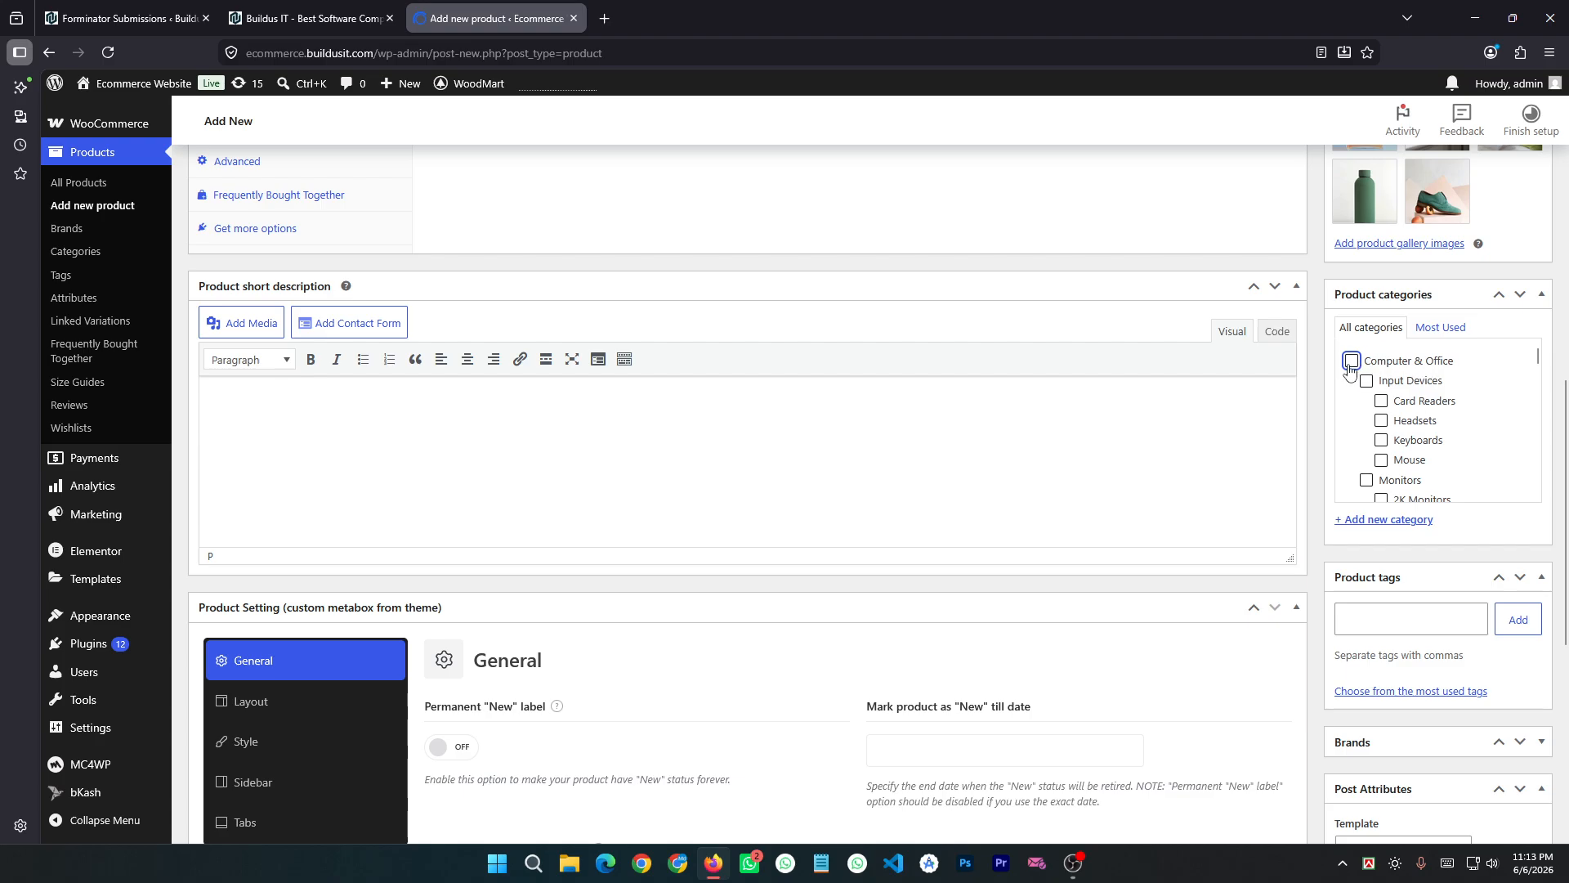
Step: Look over the remaining product categories, including Hardware & Components, Home Appliance and Laptops
scroll(1458, 424, "down", 2)
scroll(1459, 423, "down", 2)
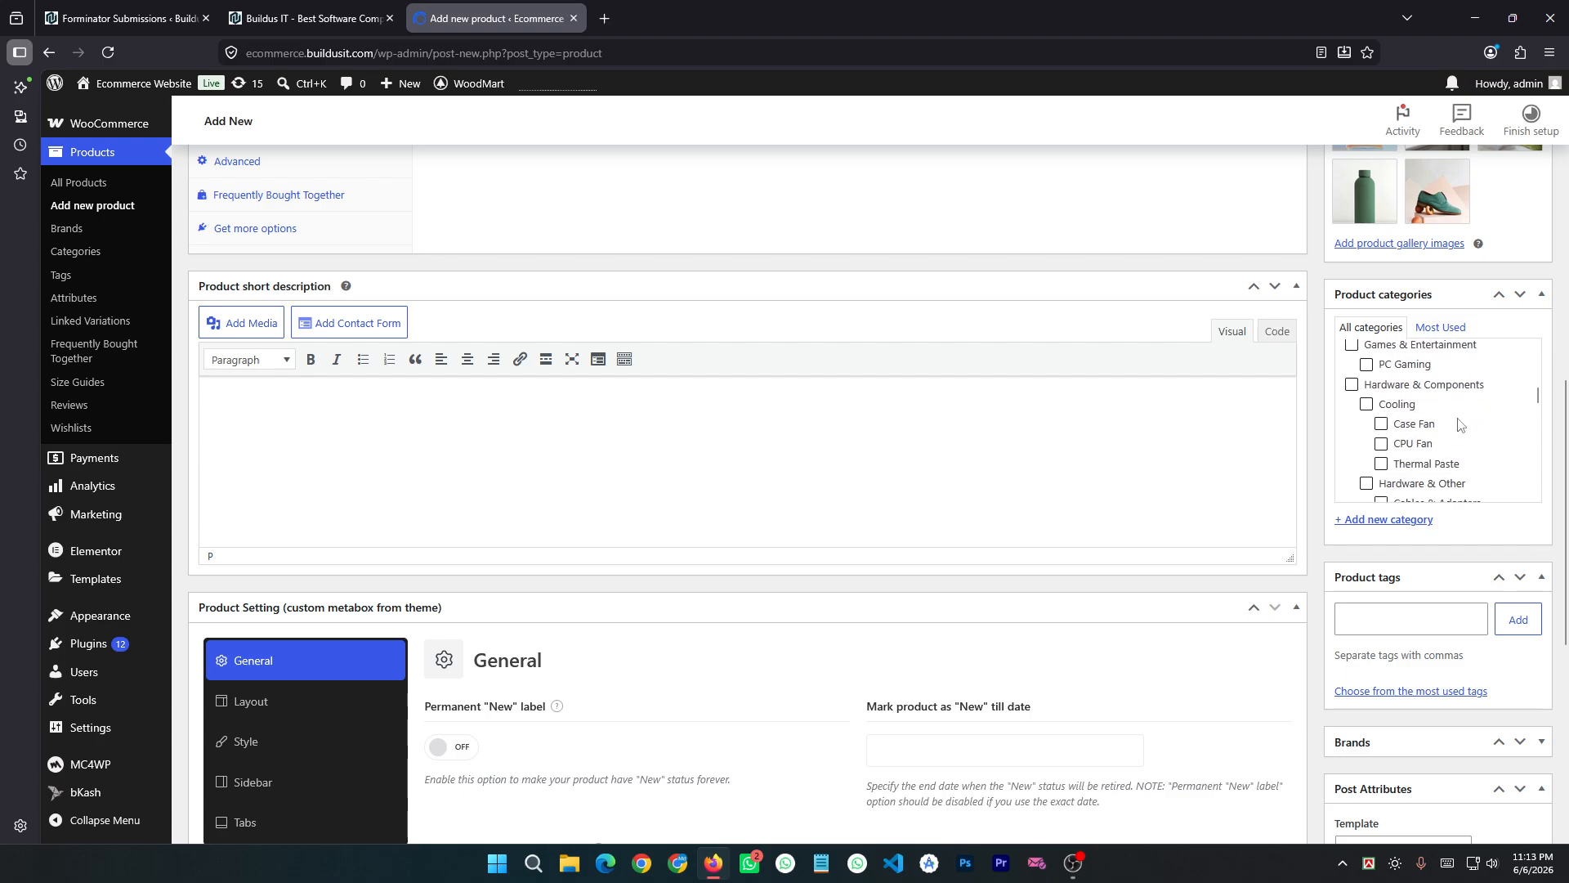
scroll(1459, 423, "down", 4)
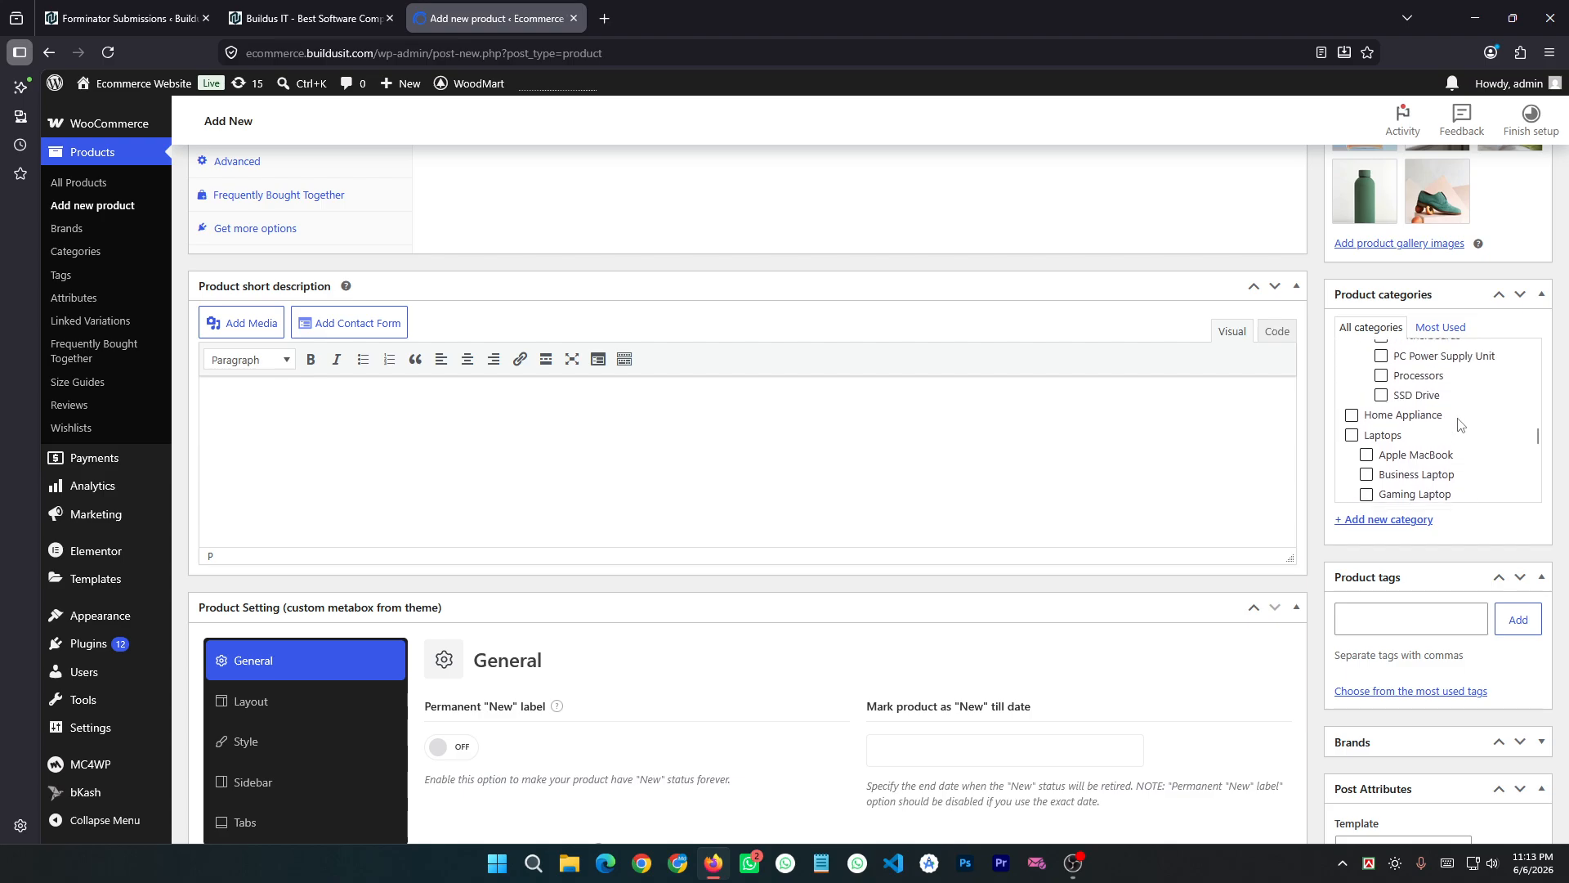
scroll(1459, 423, "up", 5)
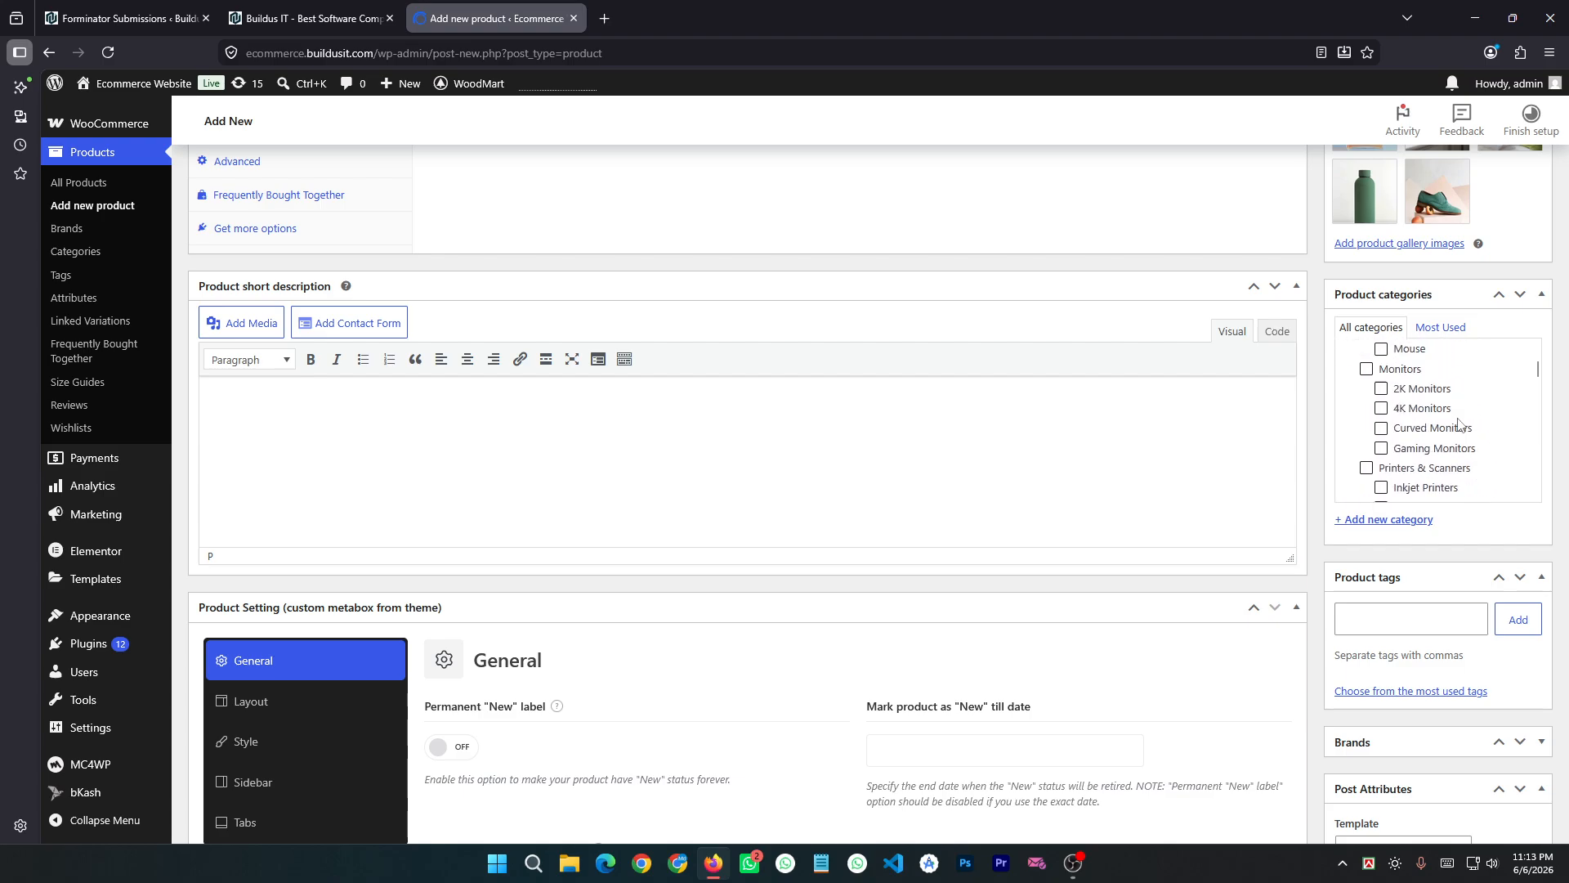
scroll(1459, 424, "up", 2)
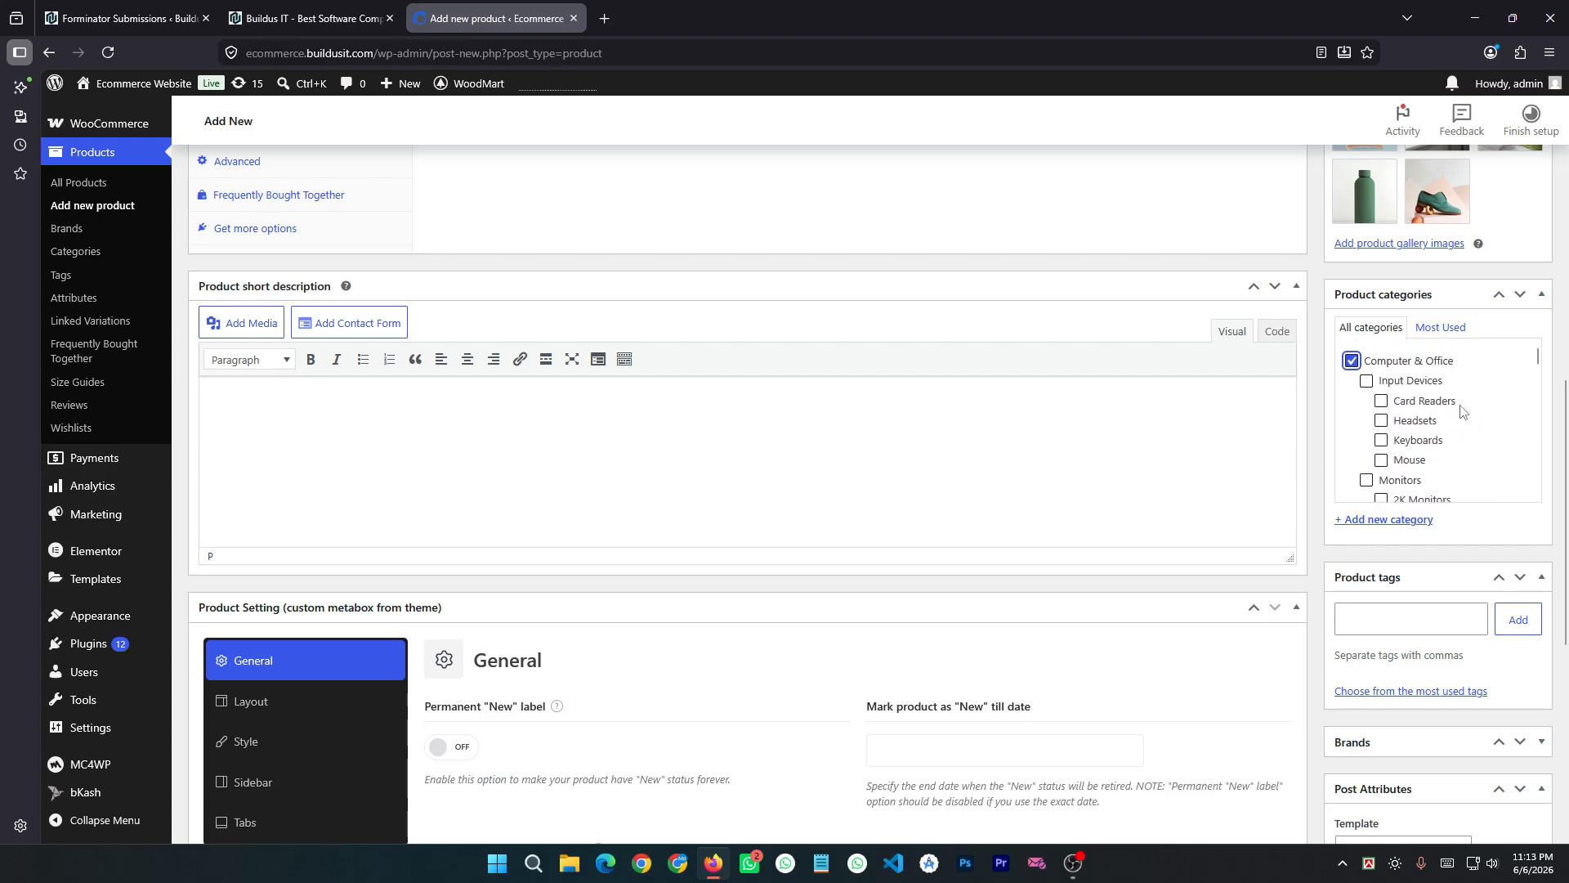
scroll(1462, 417, "down", 2)
scroll(1462, 417, "up", 2)
Step: Fill in a new product category named "new cat" with Computer & Office as its parent, without adding it
left_click(1390, 522)
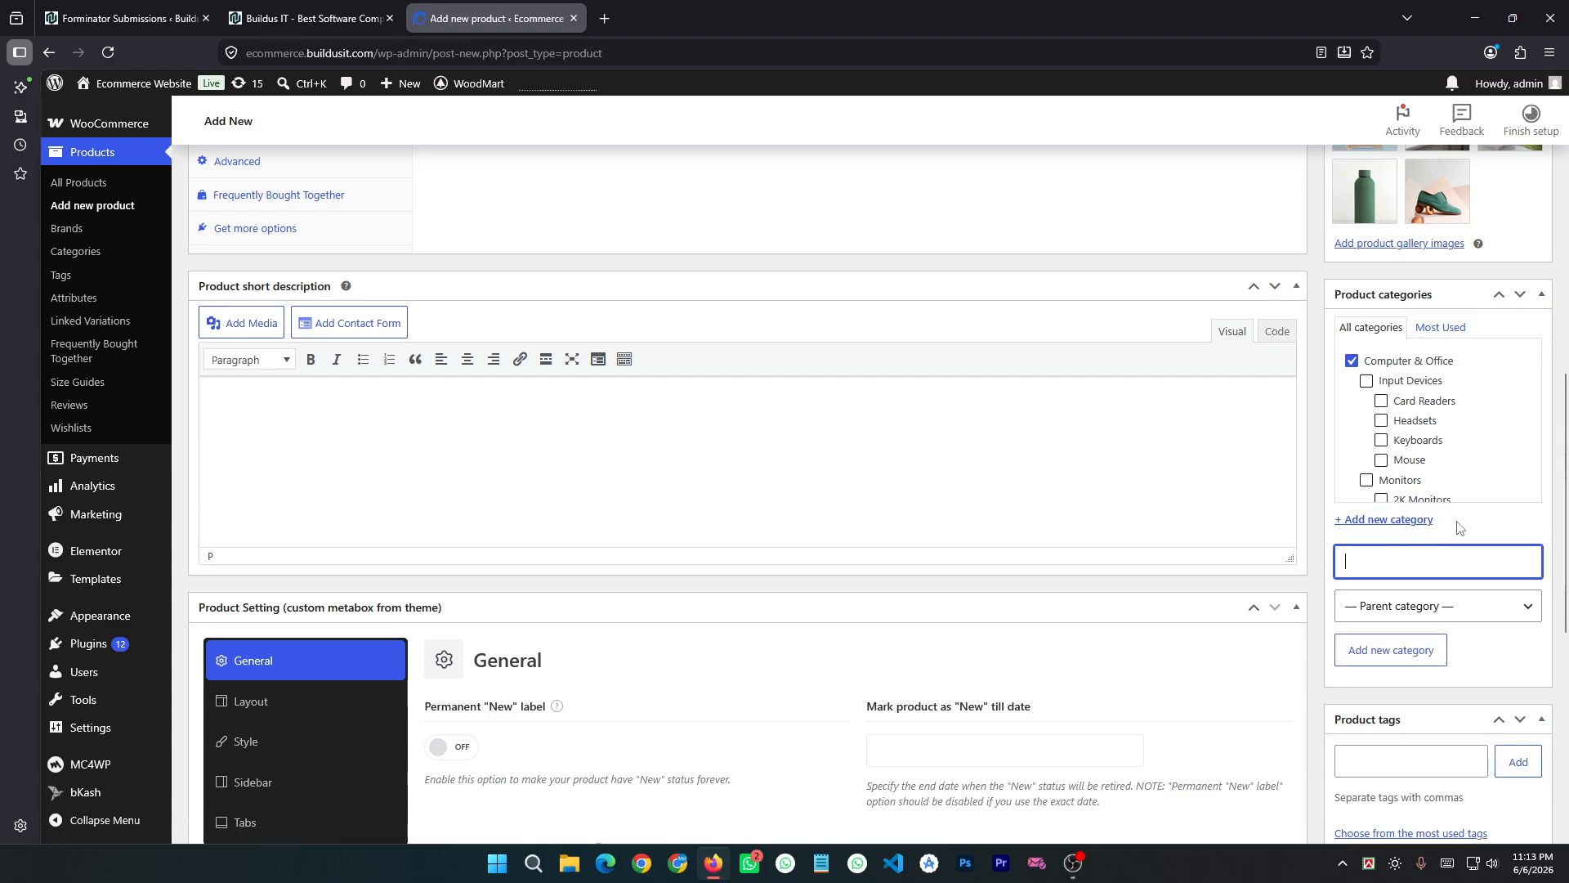
scroll(1436, 503, "down", 1)
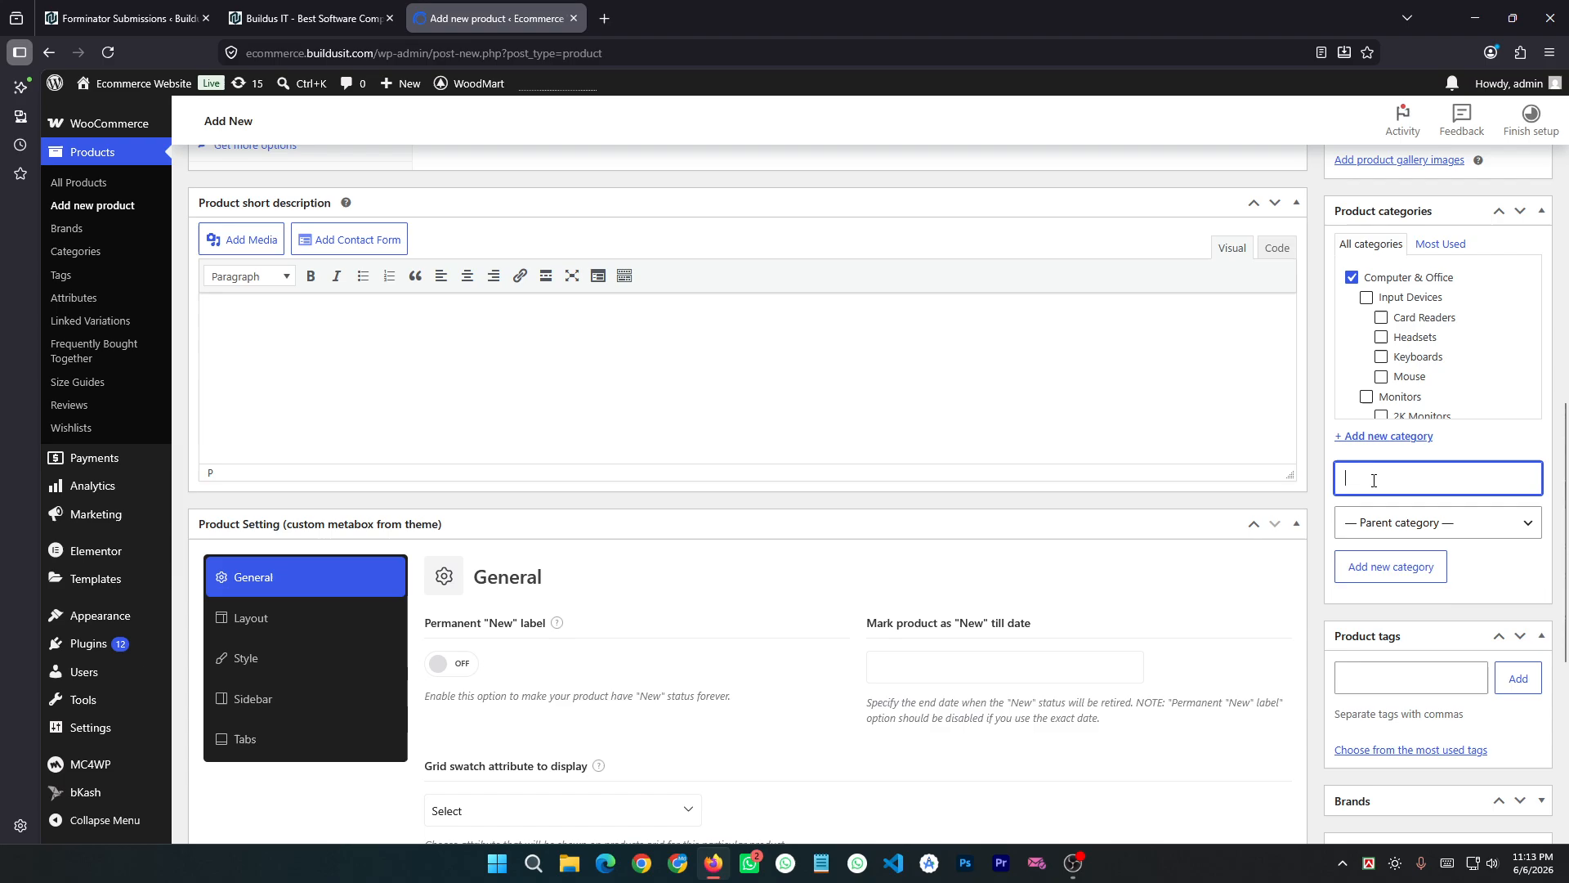
type("new cat")
left_click(1510, 535)
left_click(1509, 533)
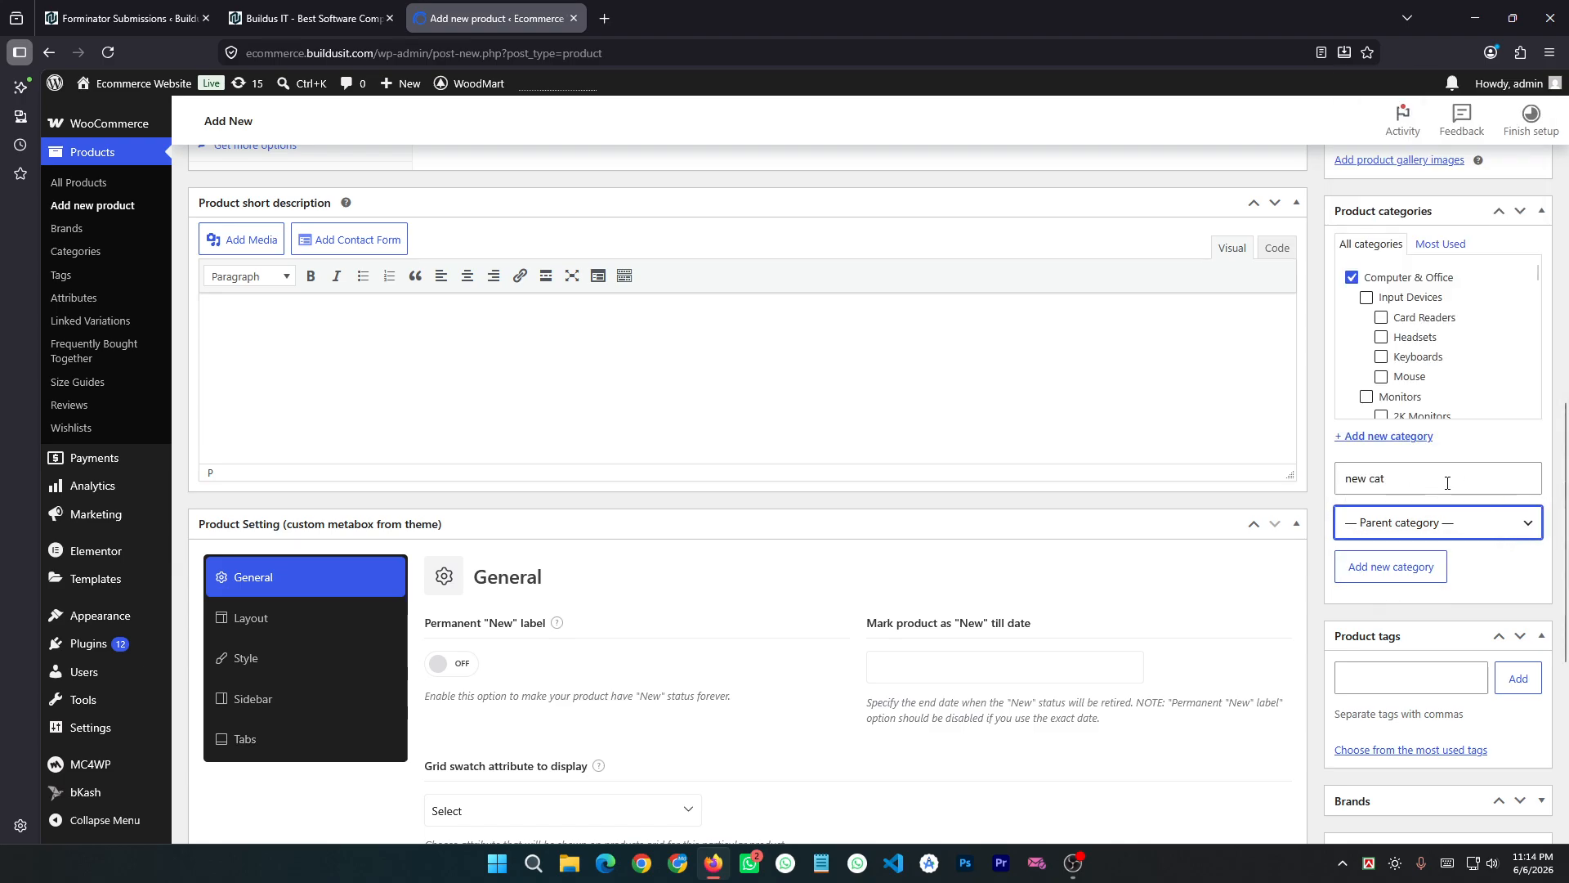
left_click(1504, 532)
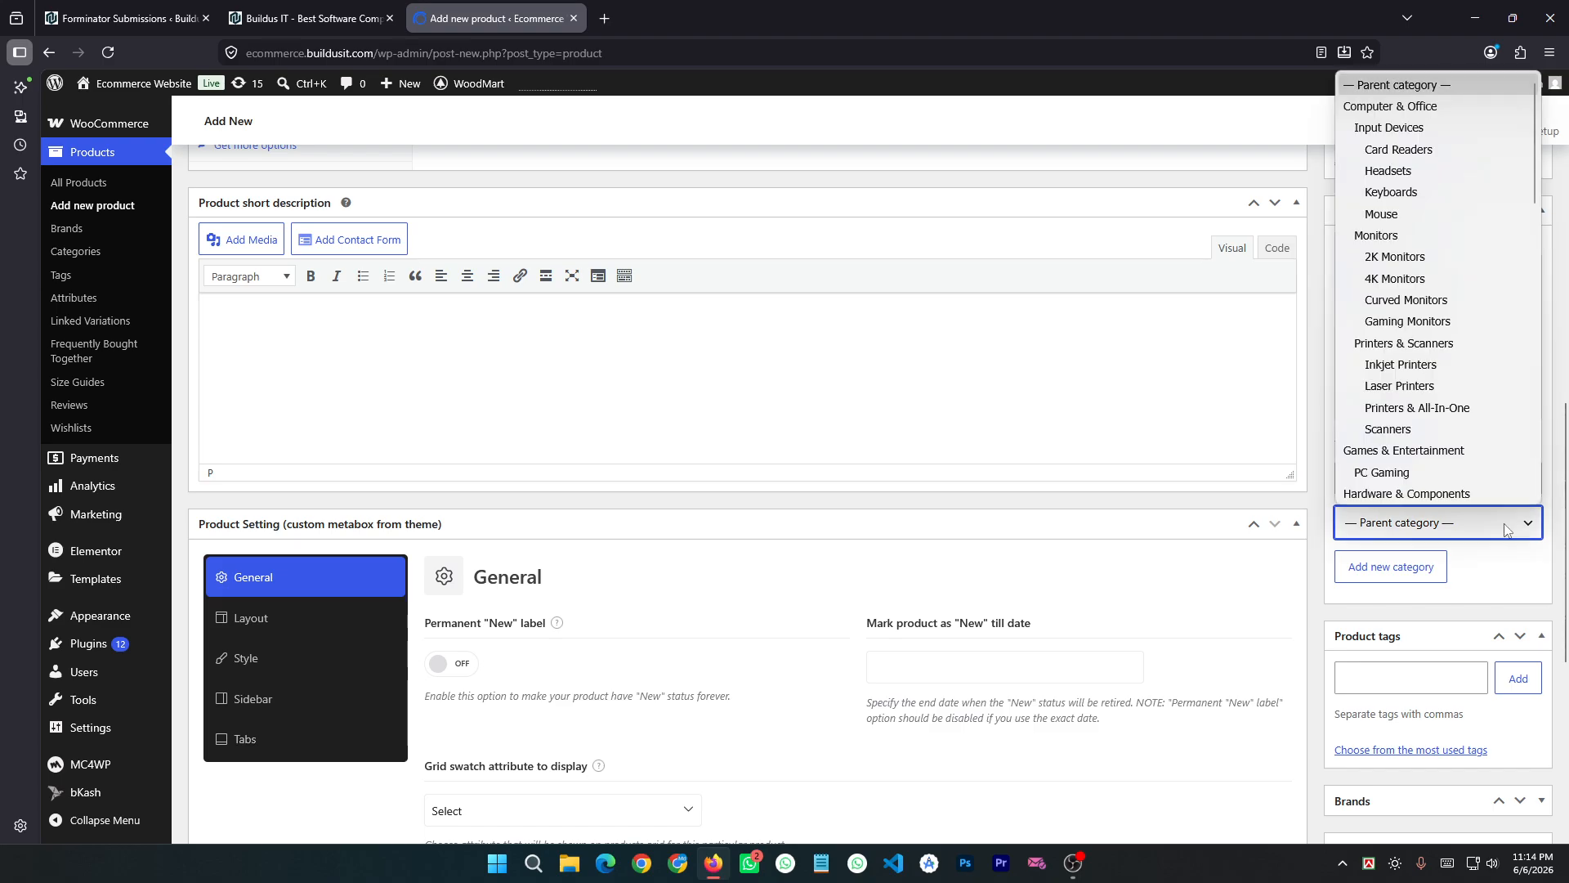
left_click(1411, 105)
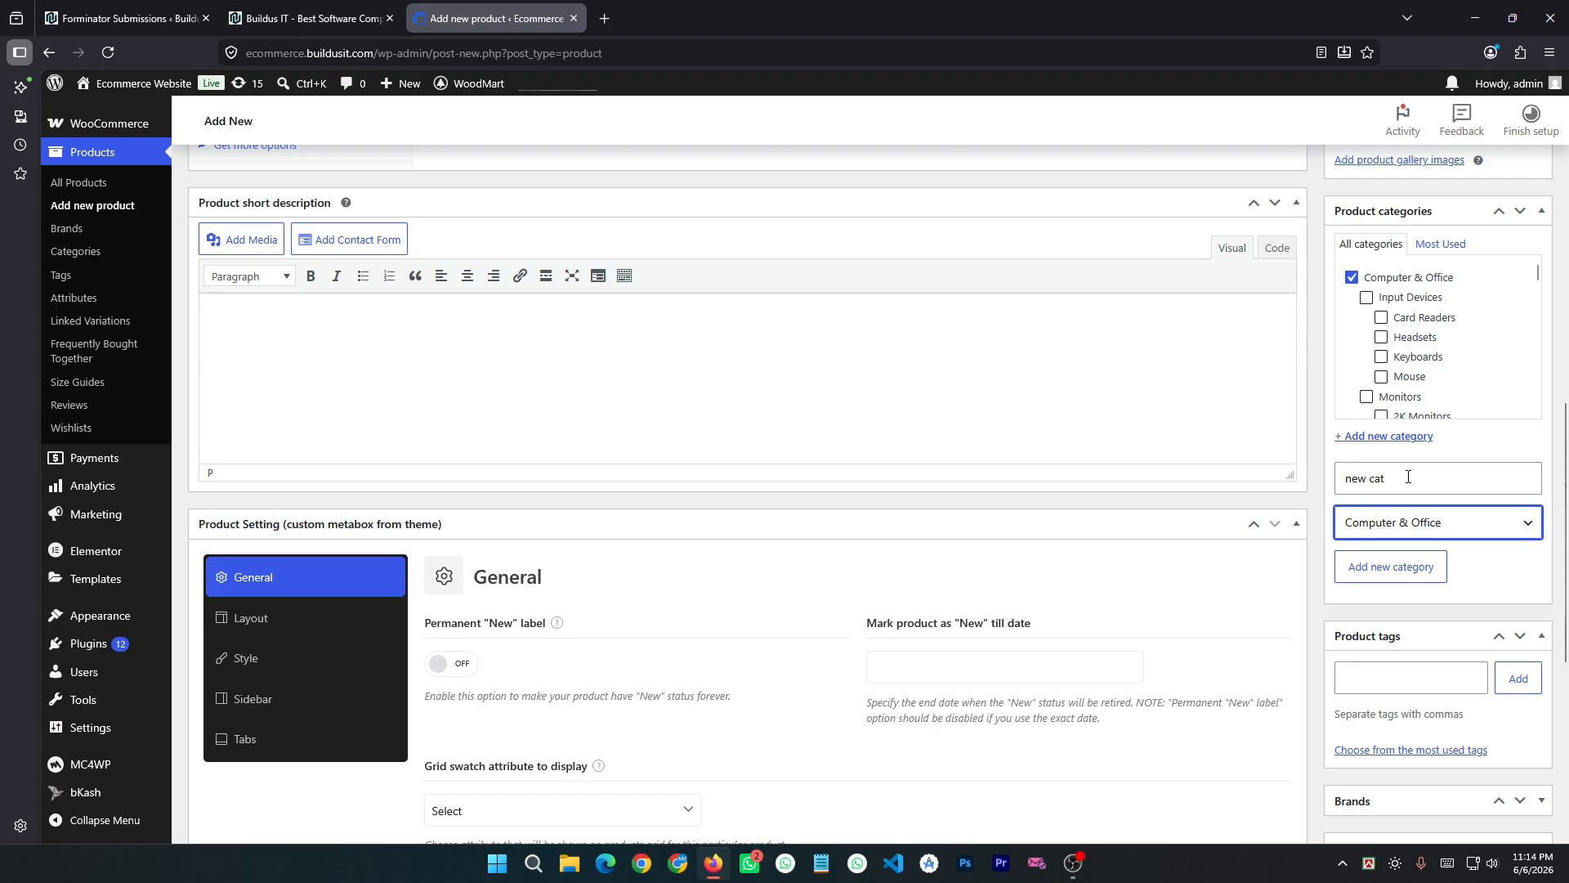
left_click(1426, 540)
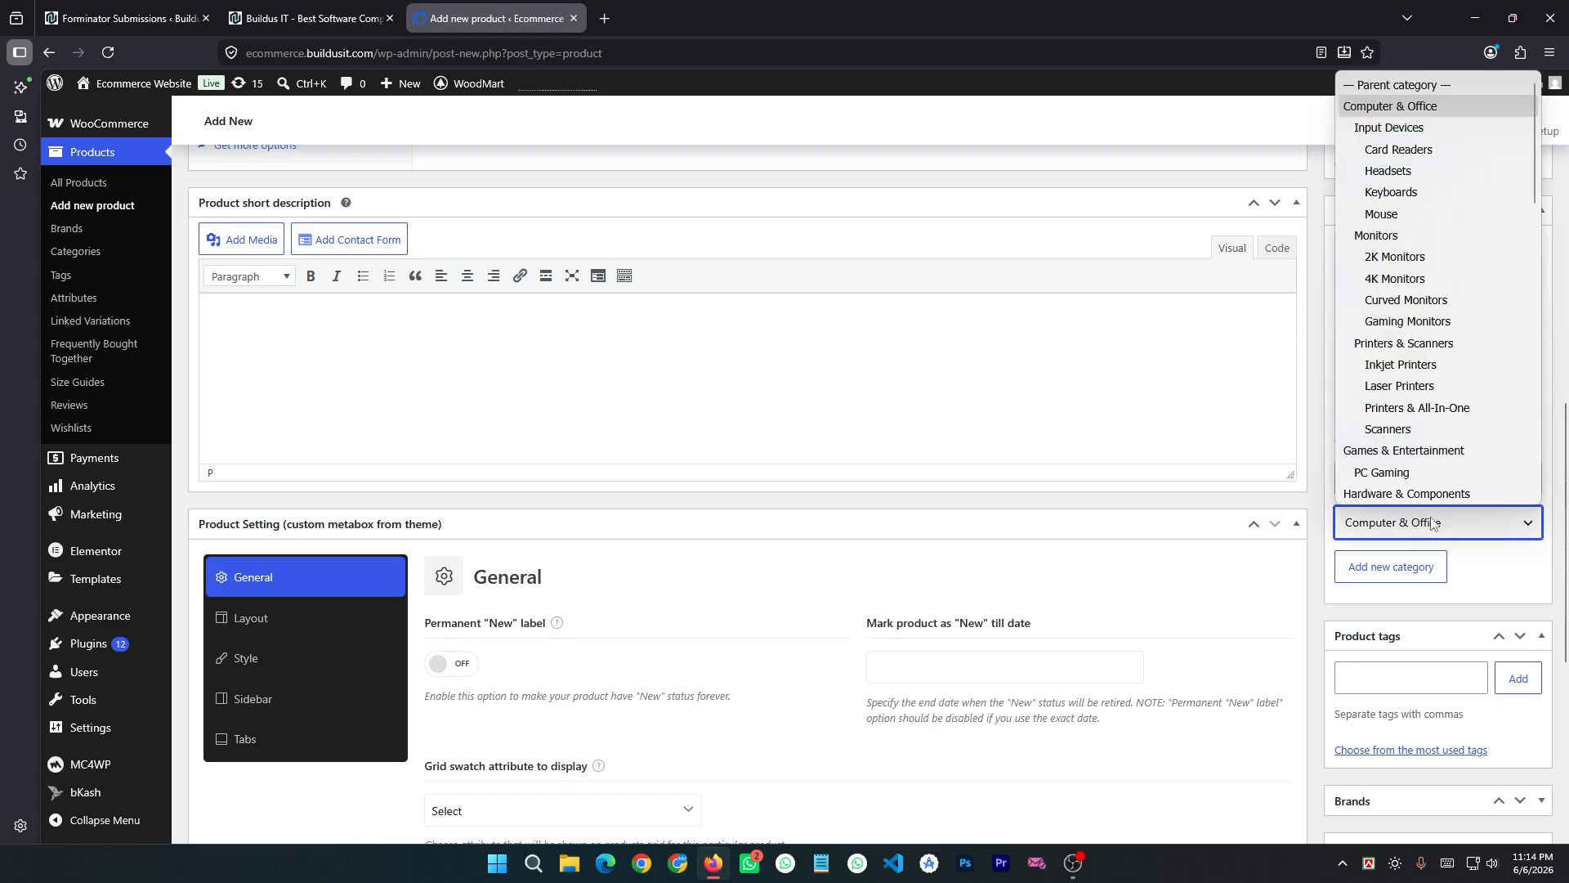
left_click(1426, 104)
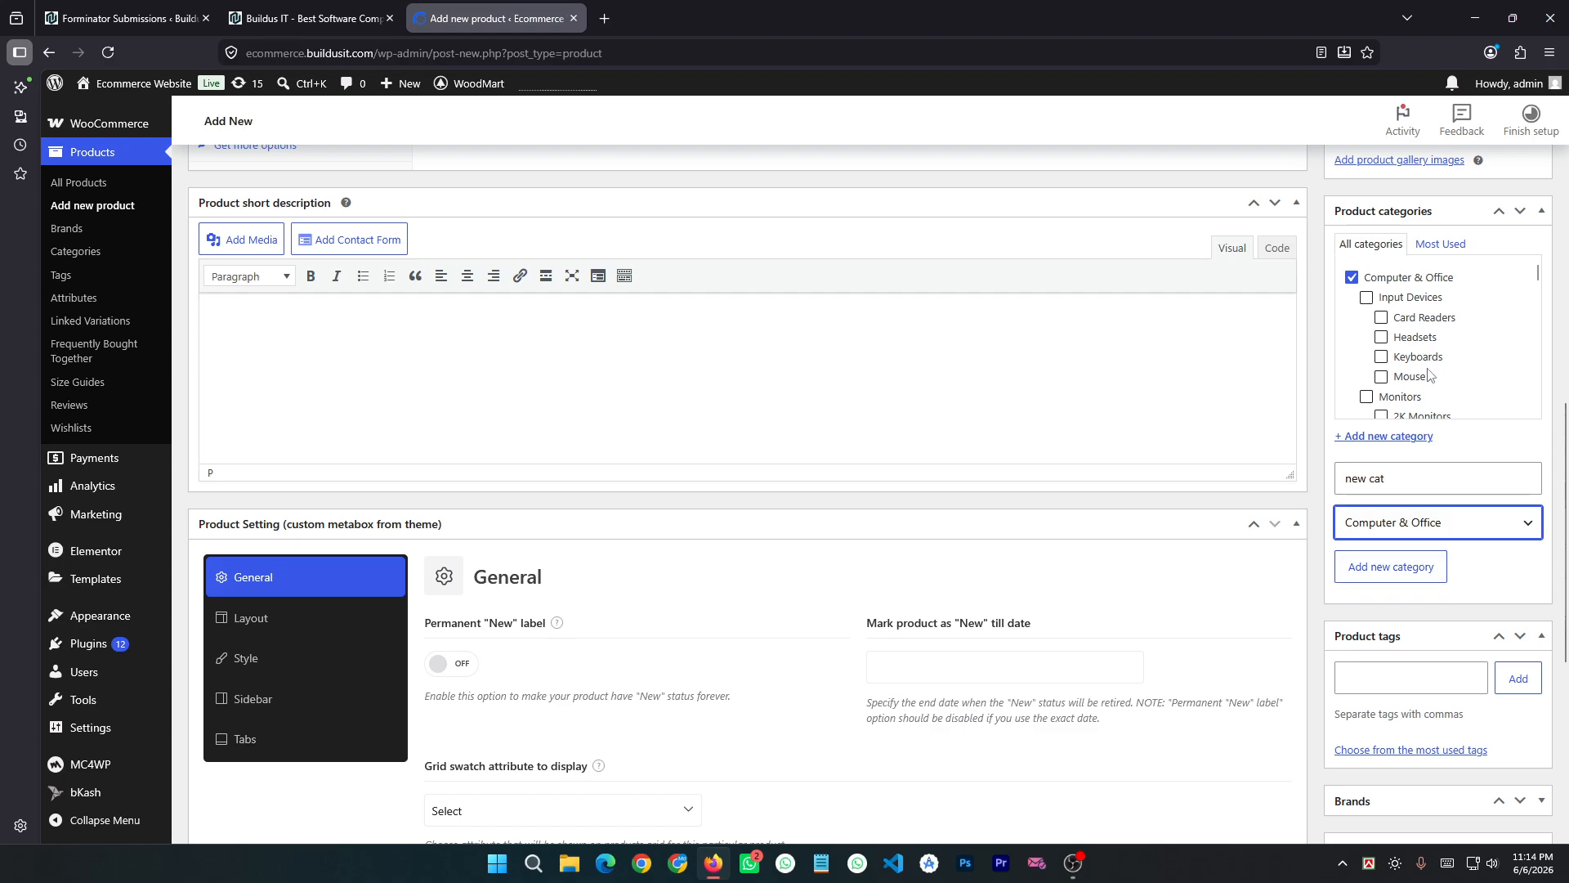
Step: Clear the new category's name and reset its parent category to the unselected default
scroll(1429, 374, "up", 3)
scroll(1434, 360, "down", 5)
scroll(1438, 343, "up", 1)
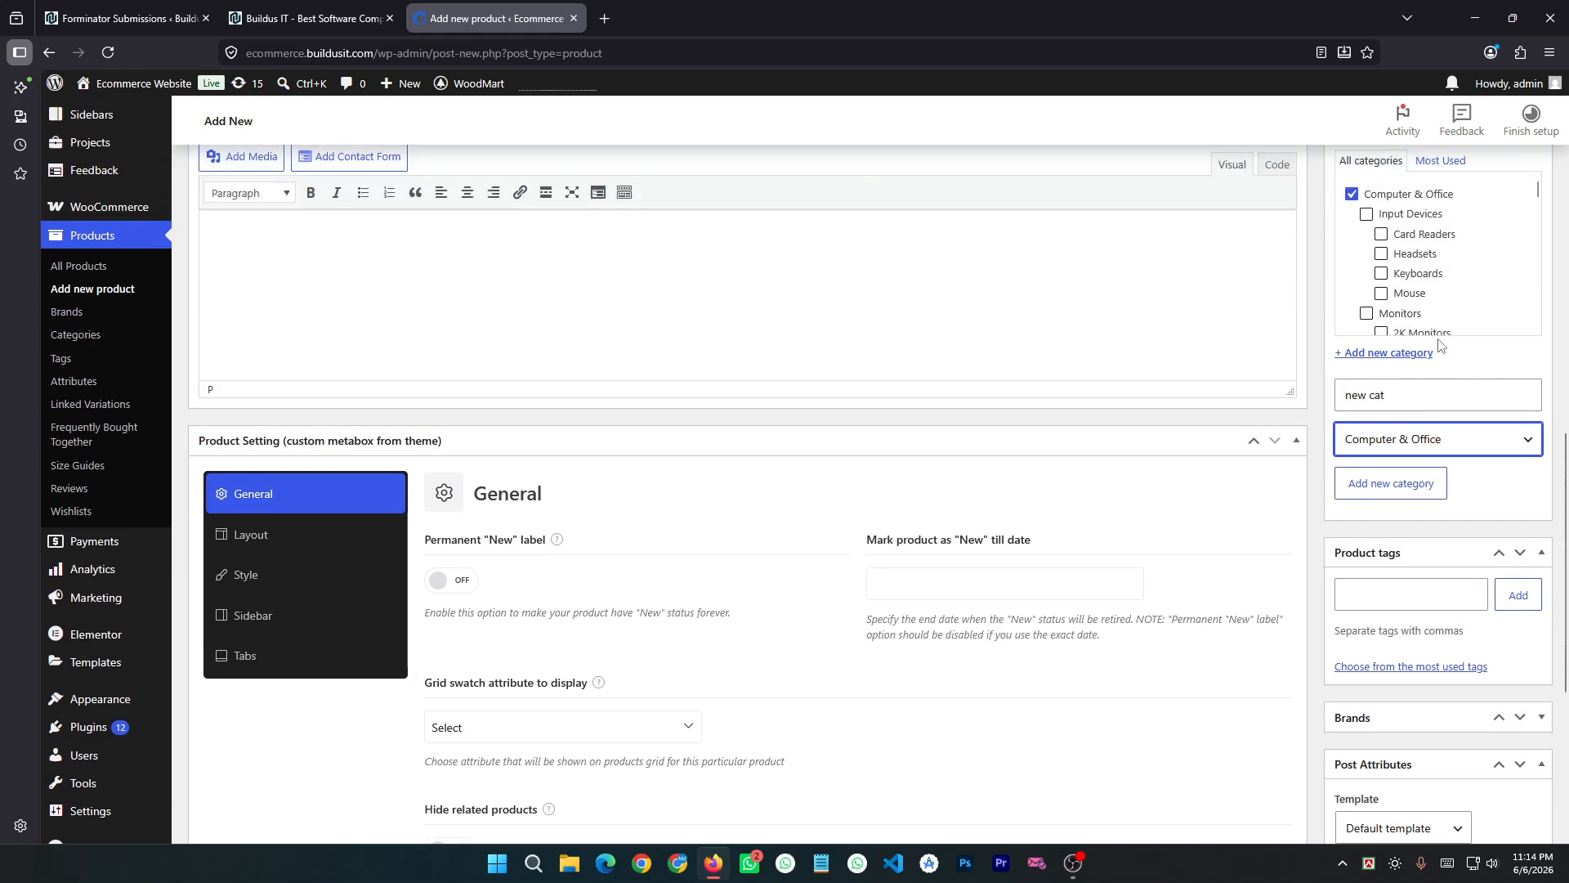
left_click_drag(1455, 400, 1344, 405)
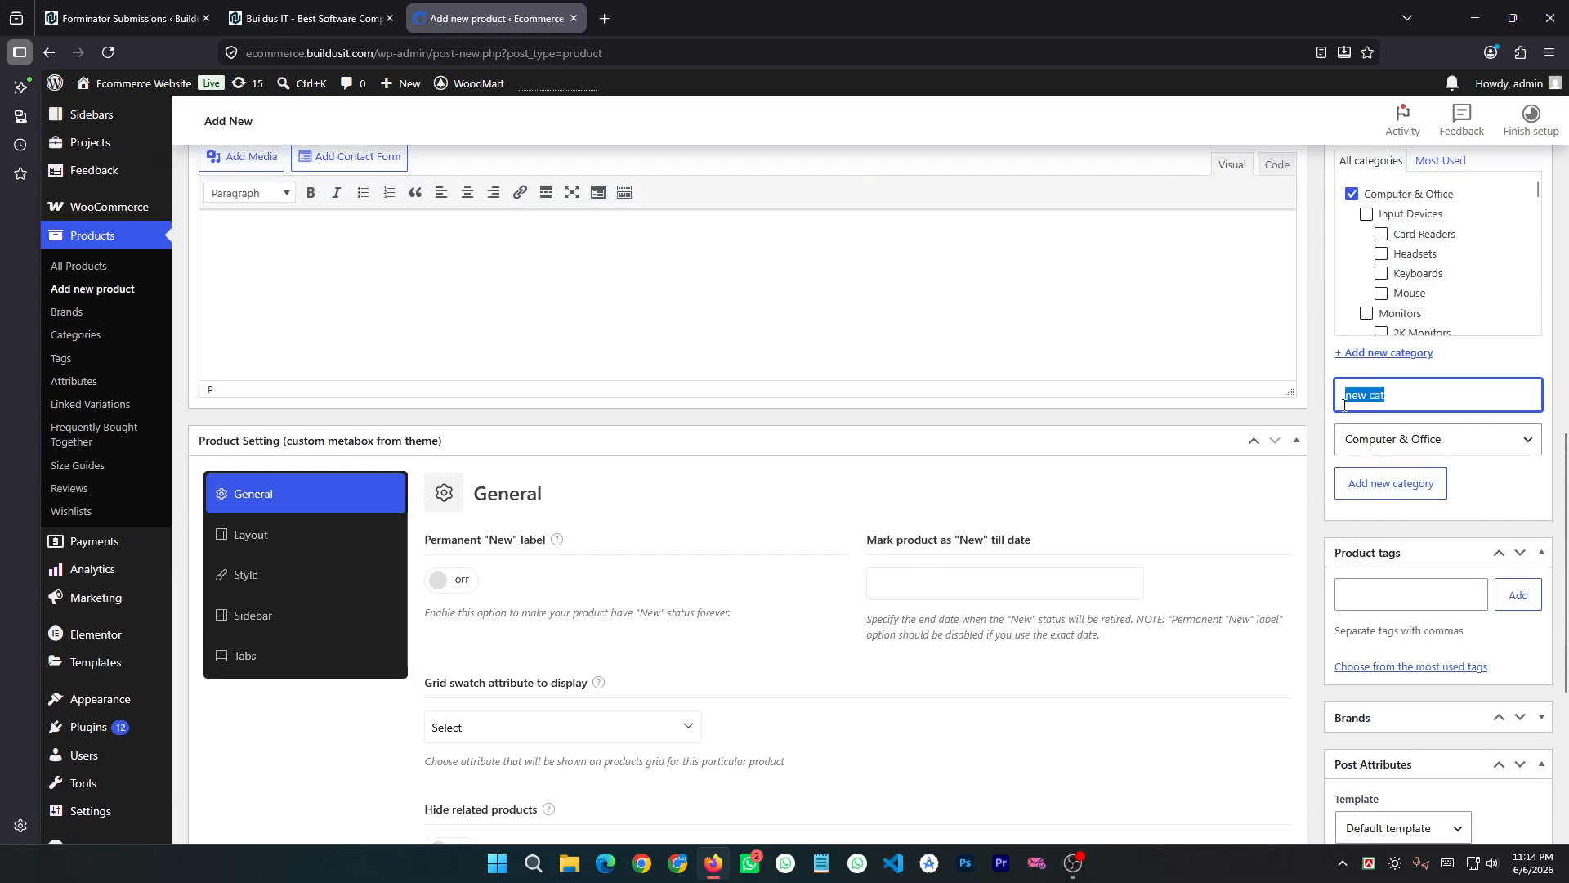
key("BackSpace")
left_click(1475, 440)
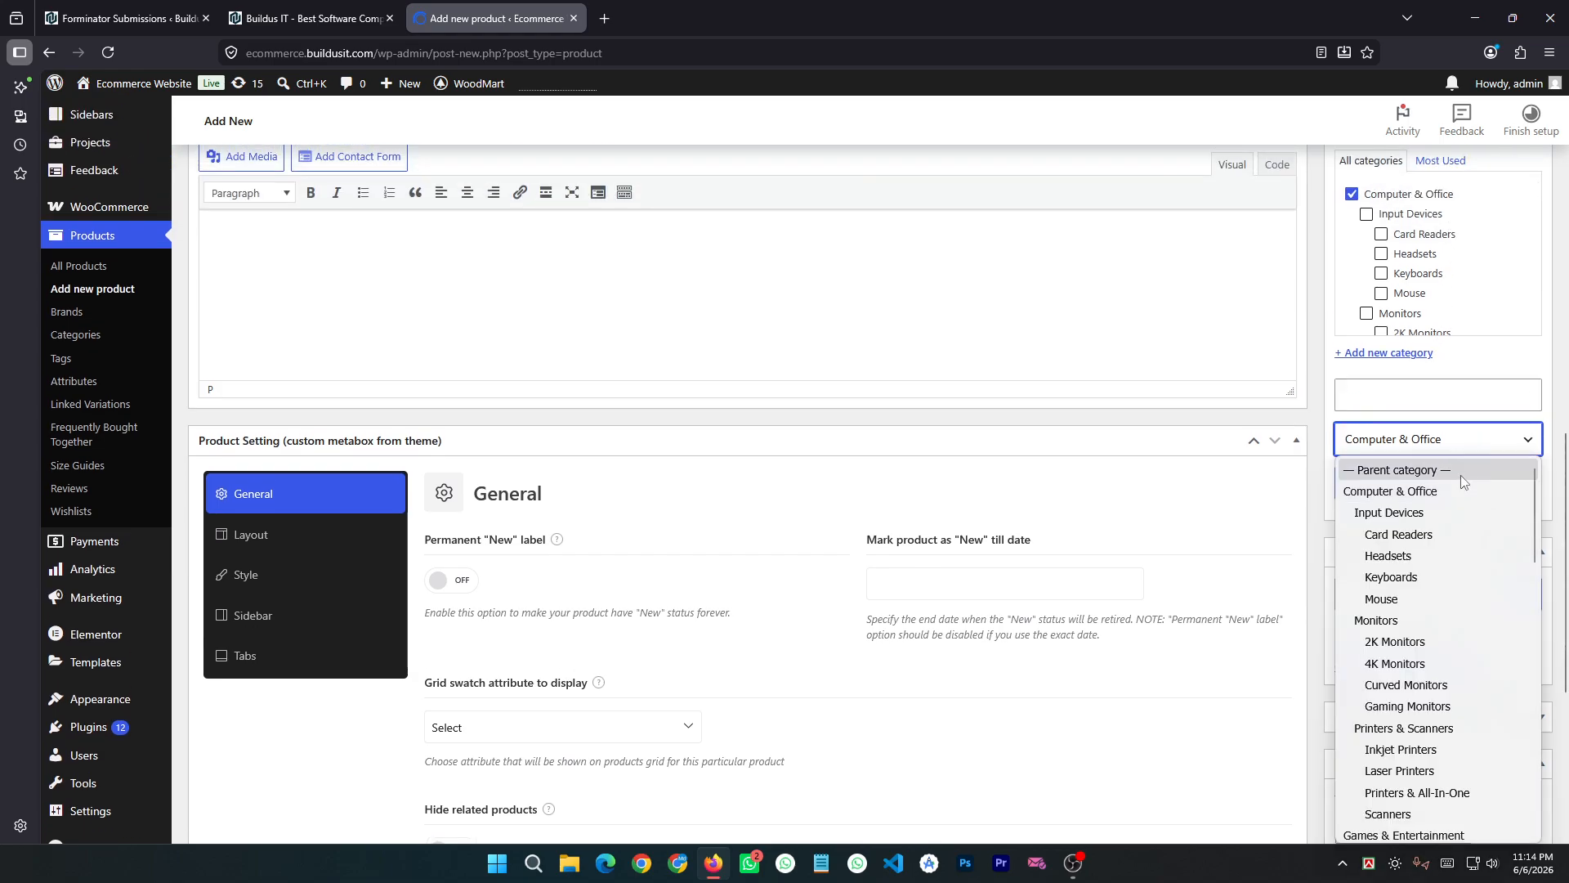
left_click(1461, 474)
Step: Copy the product title and add it as the product tag Accessories
scroll(1465, 496, "down", 1)
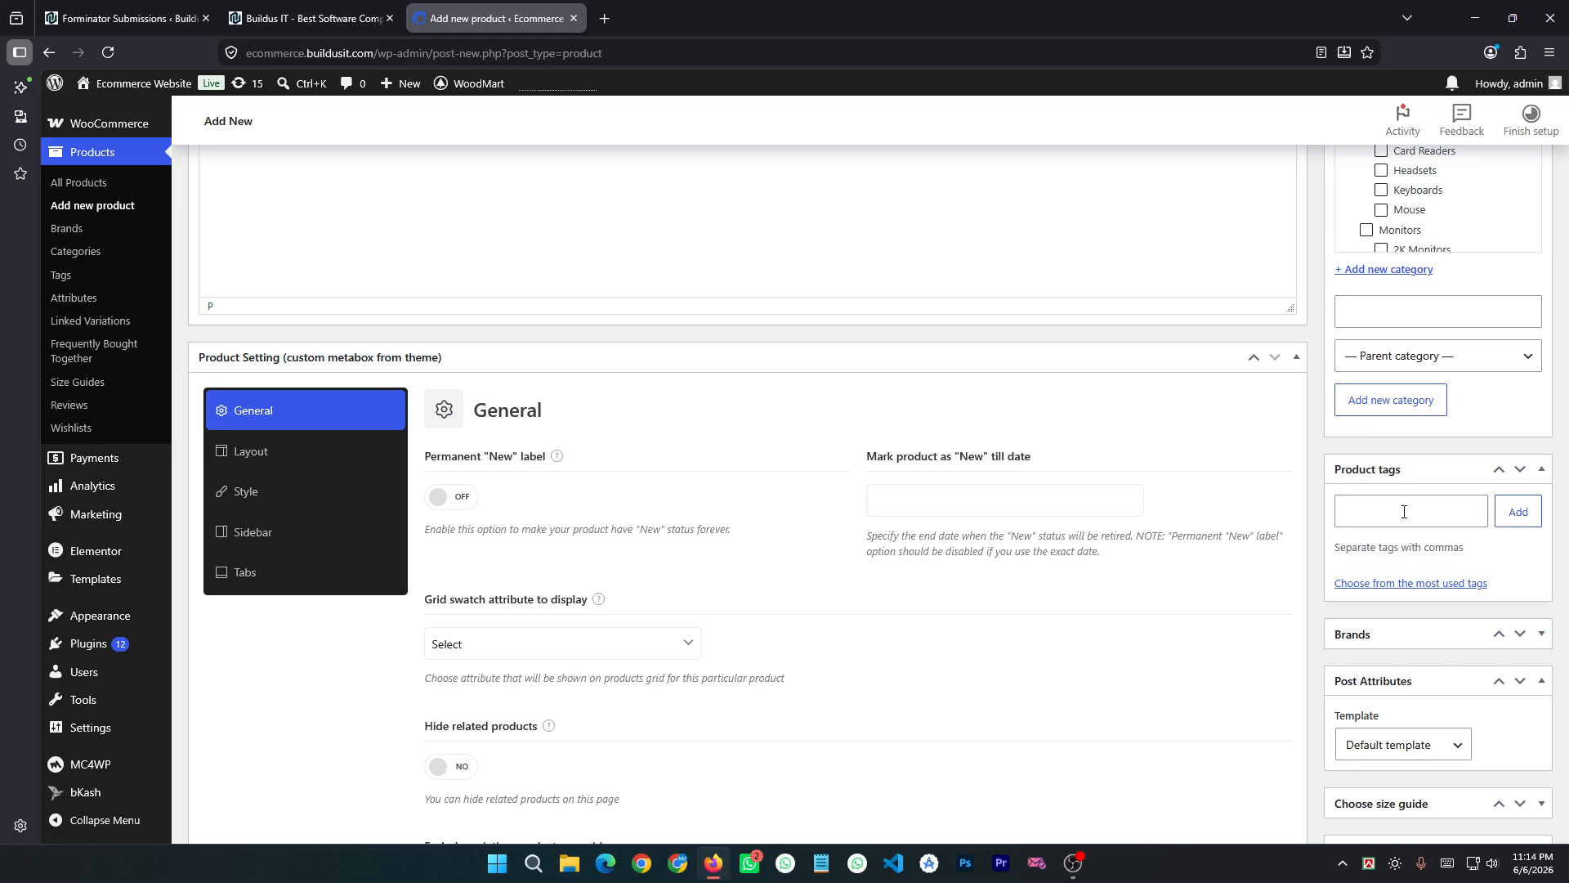
left_click(1404, 512)
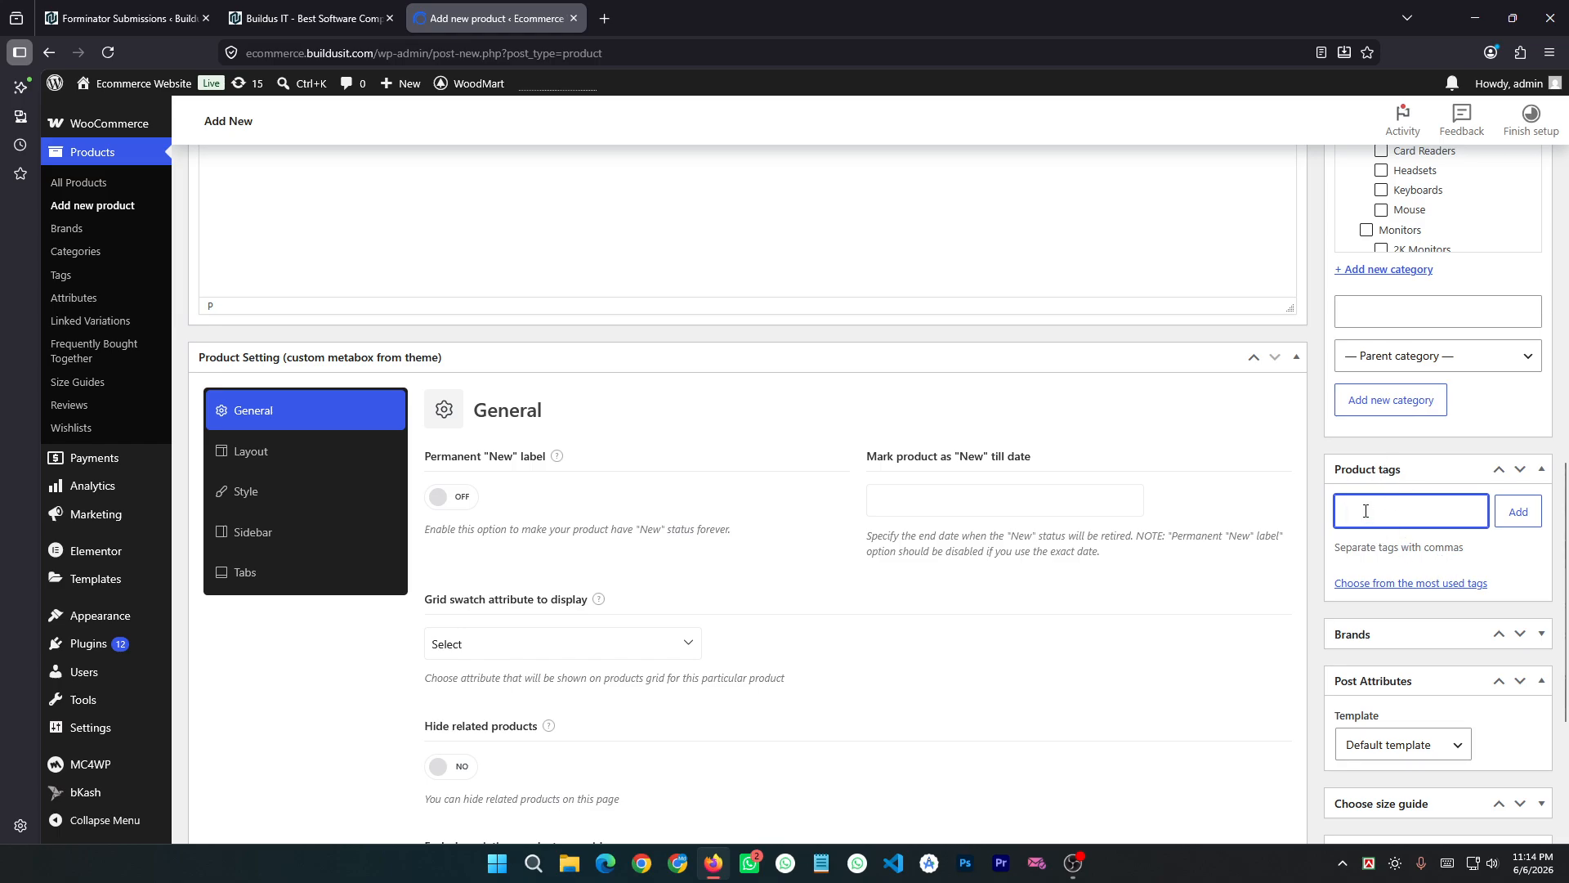
scroll(676, 385, "up", 20)
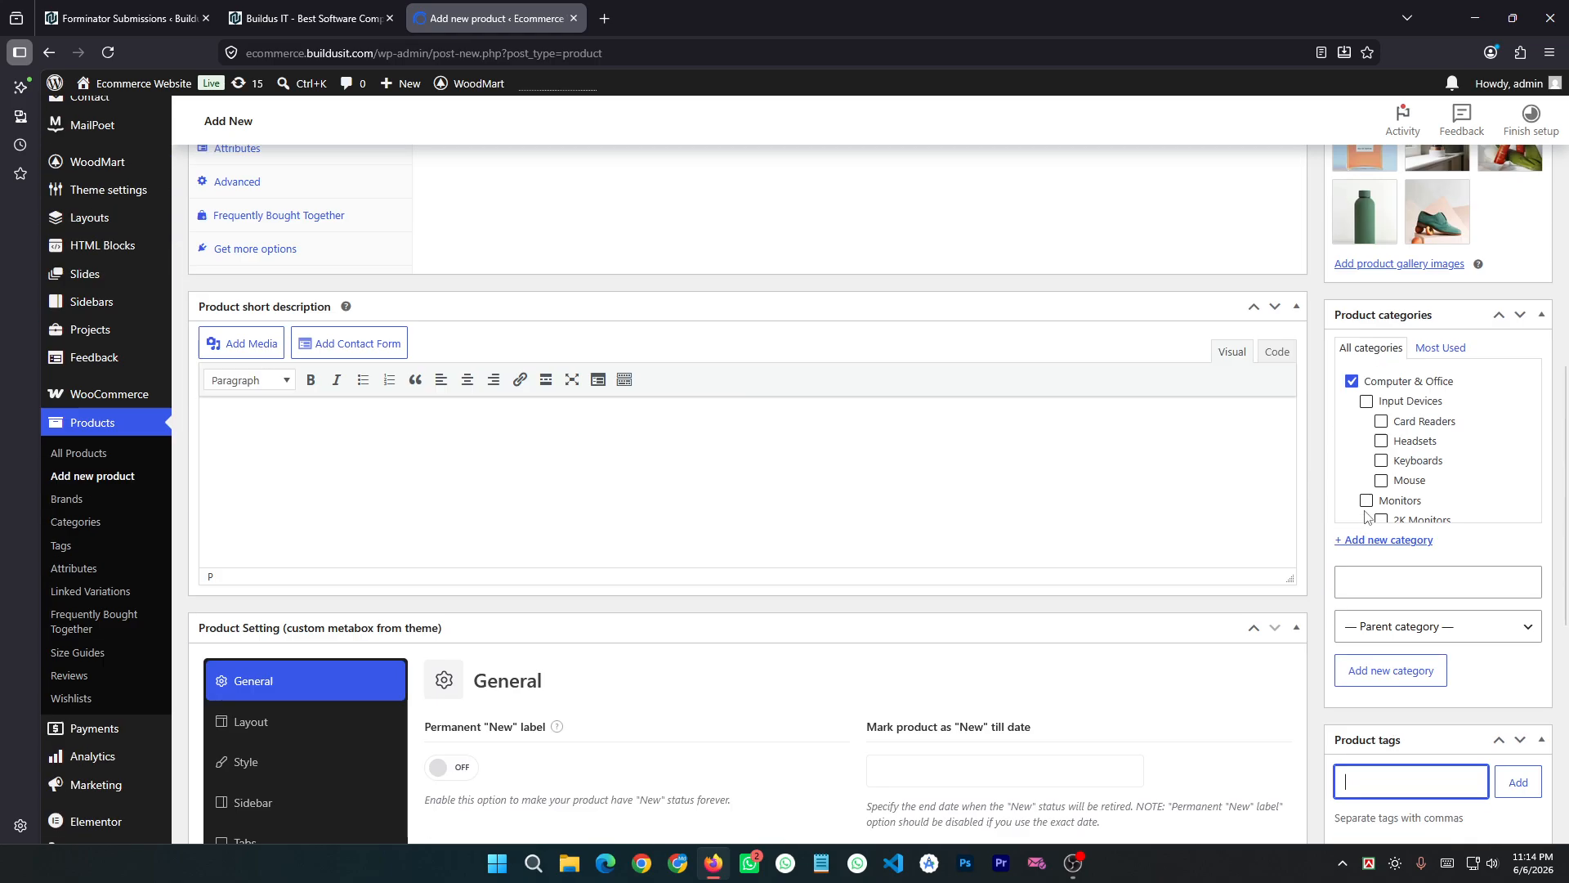
left_click_drag(294, 213, 197, 217)
key("ctrl+c")
scroll(1163, 448, "down", 20)
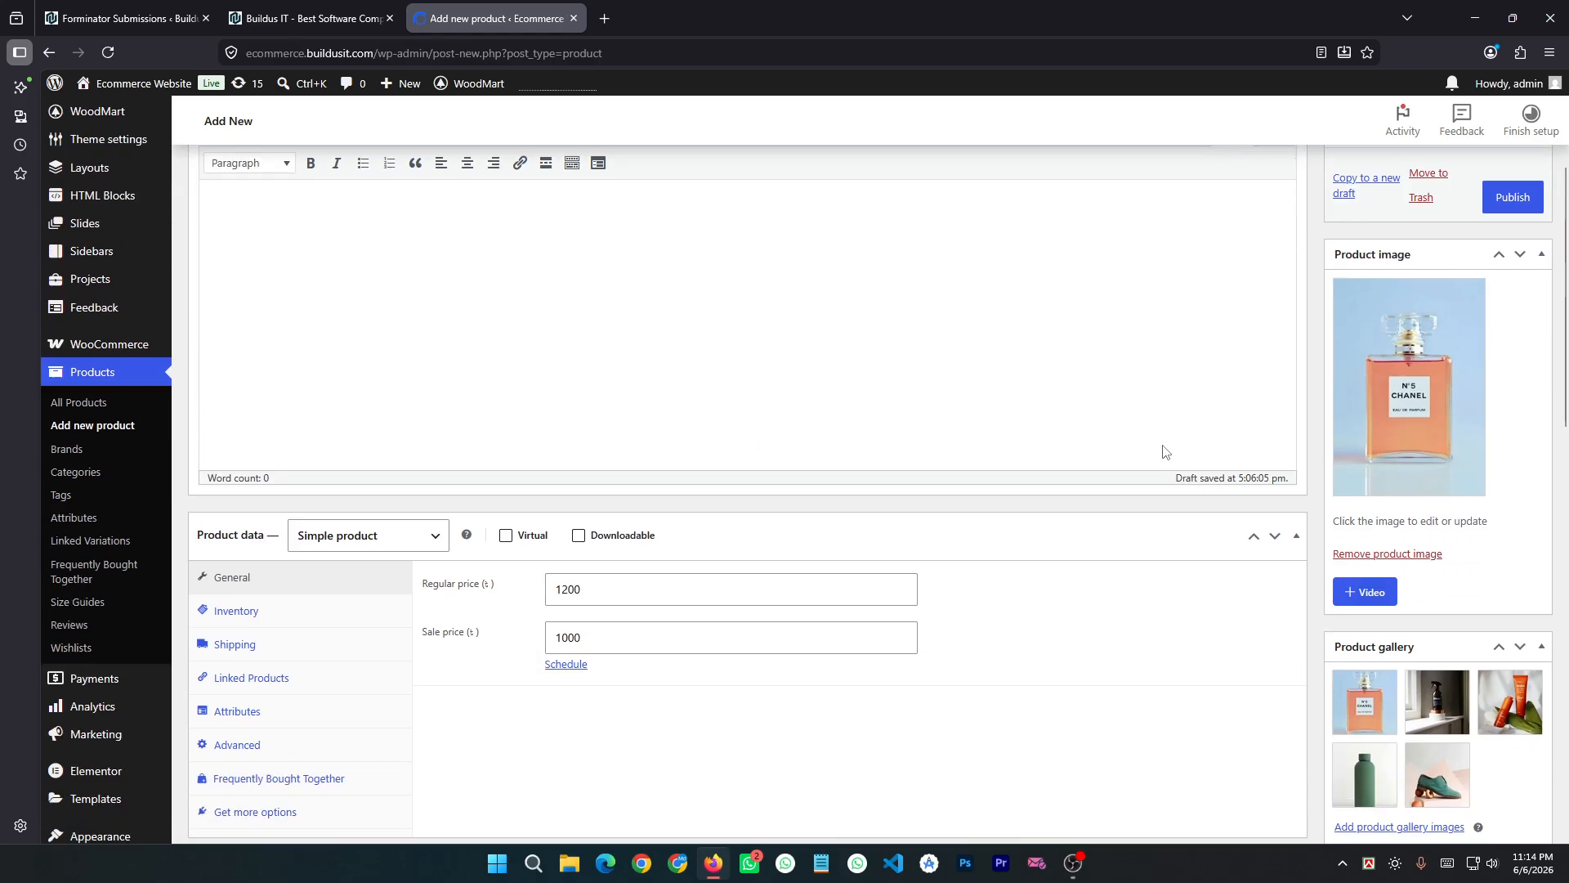
left_click(1414, 339)
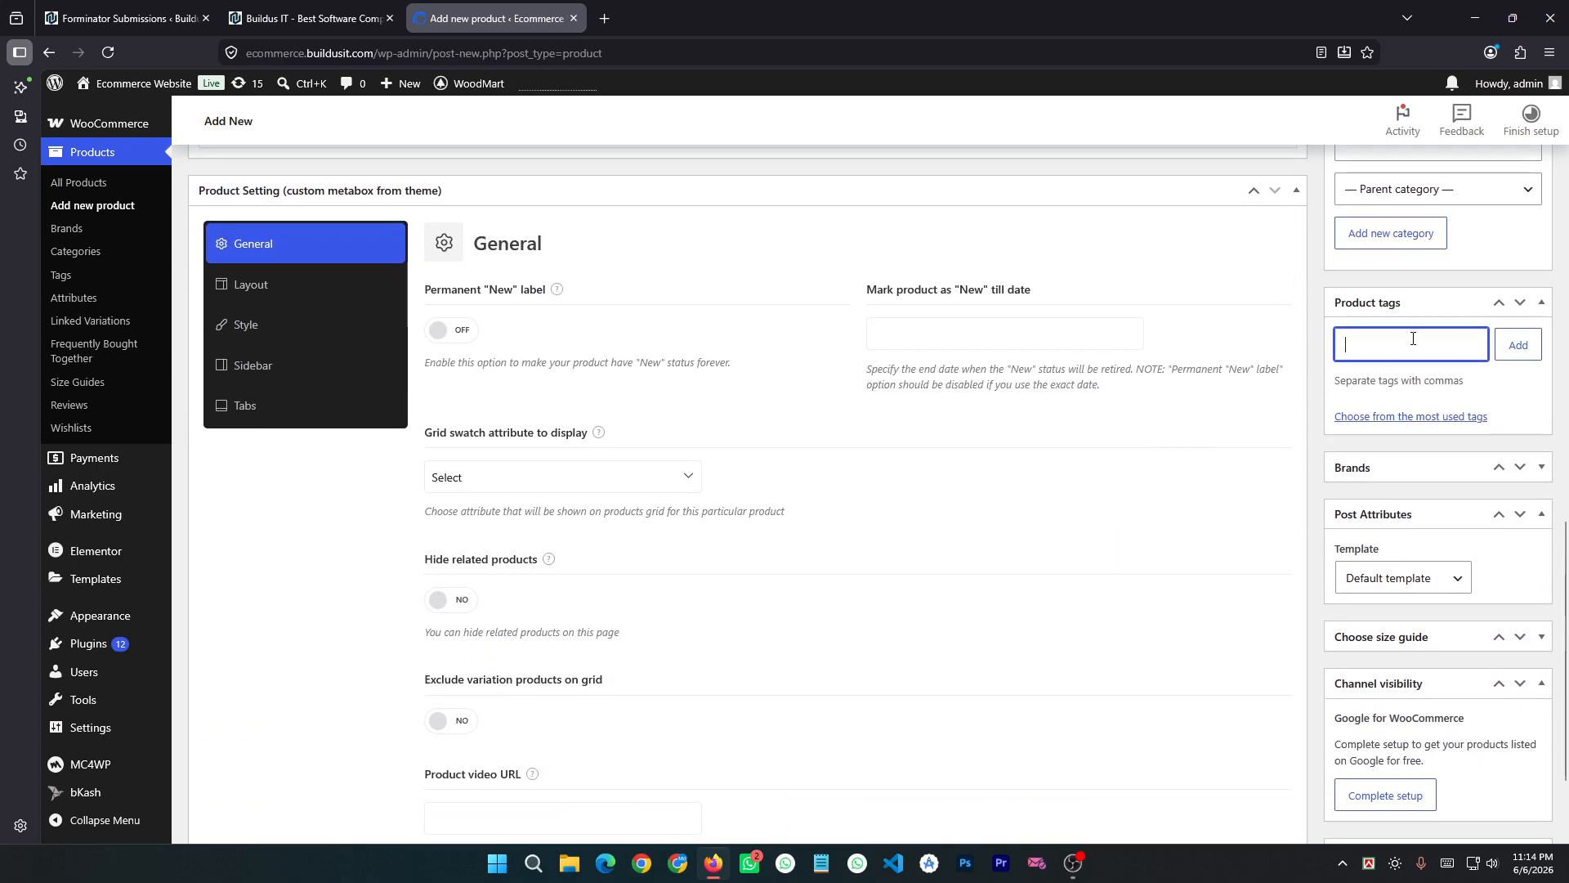
key("ctrl+v")
left_click(1517, 348)
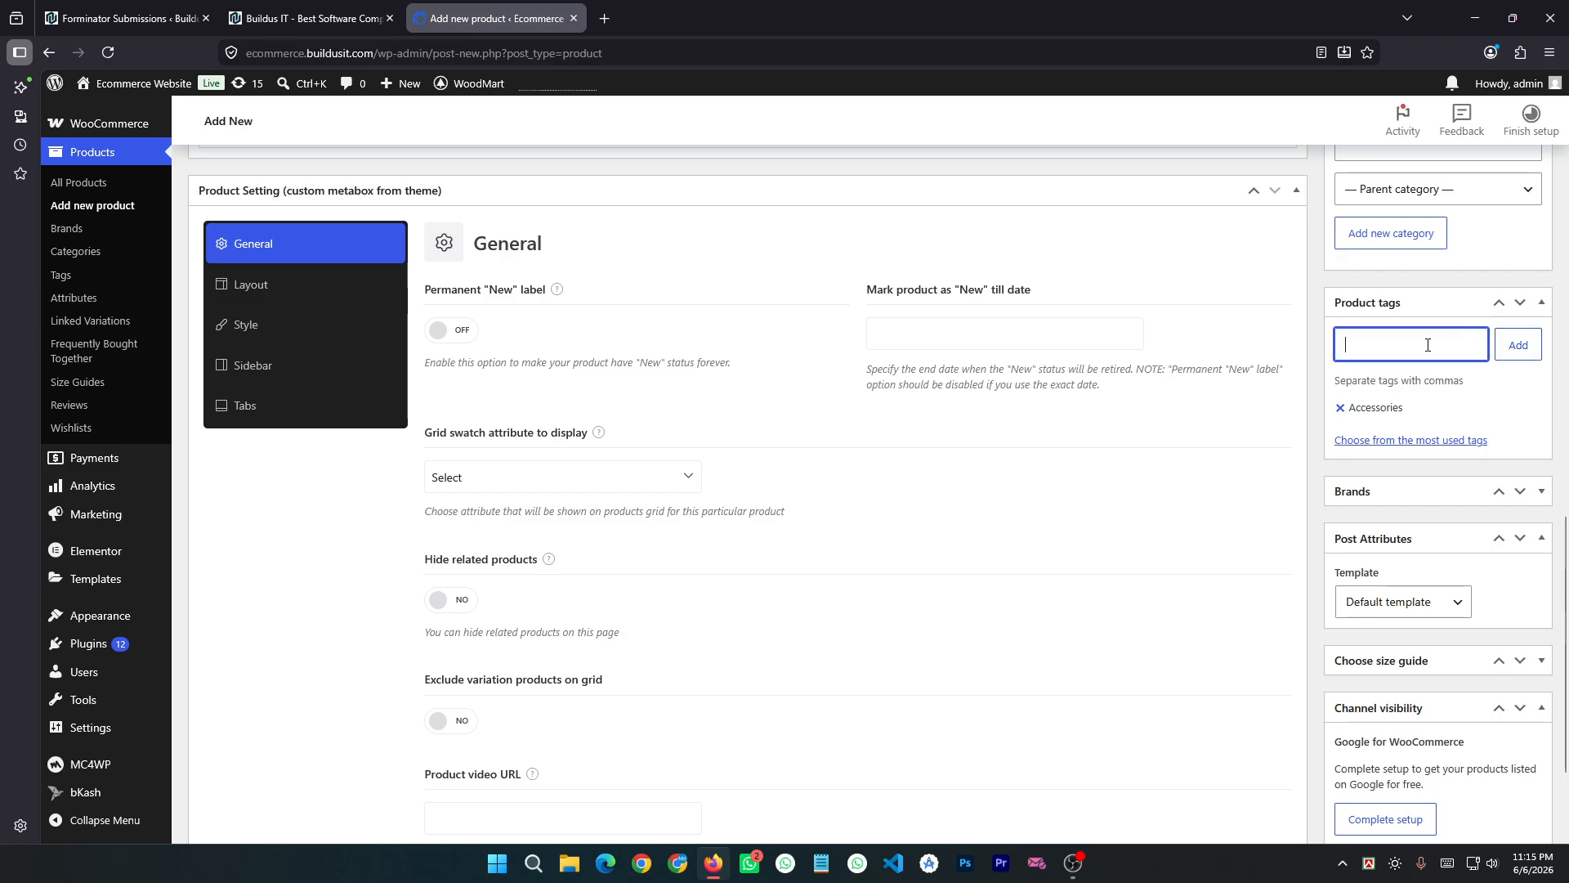
Step: Expand the product brands section and look over the brands available for assignment
scroll(1428, 344, "down", 2)
scroll(1428, 344, "up", 2)
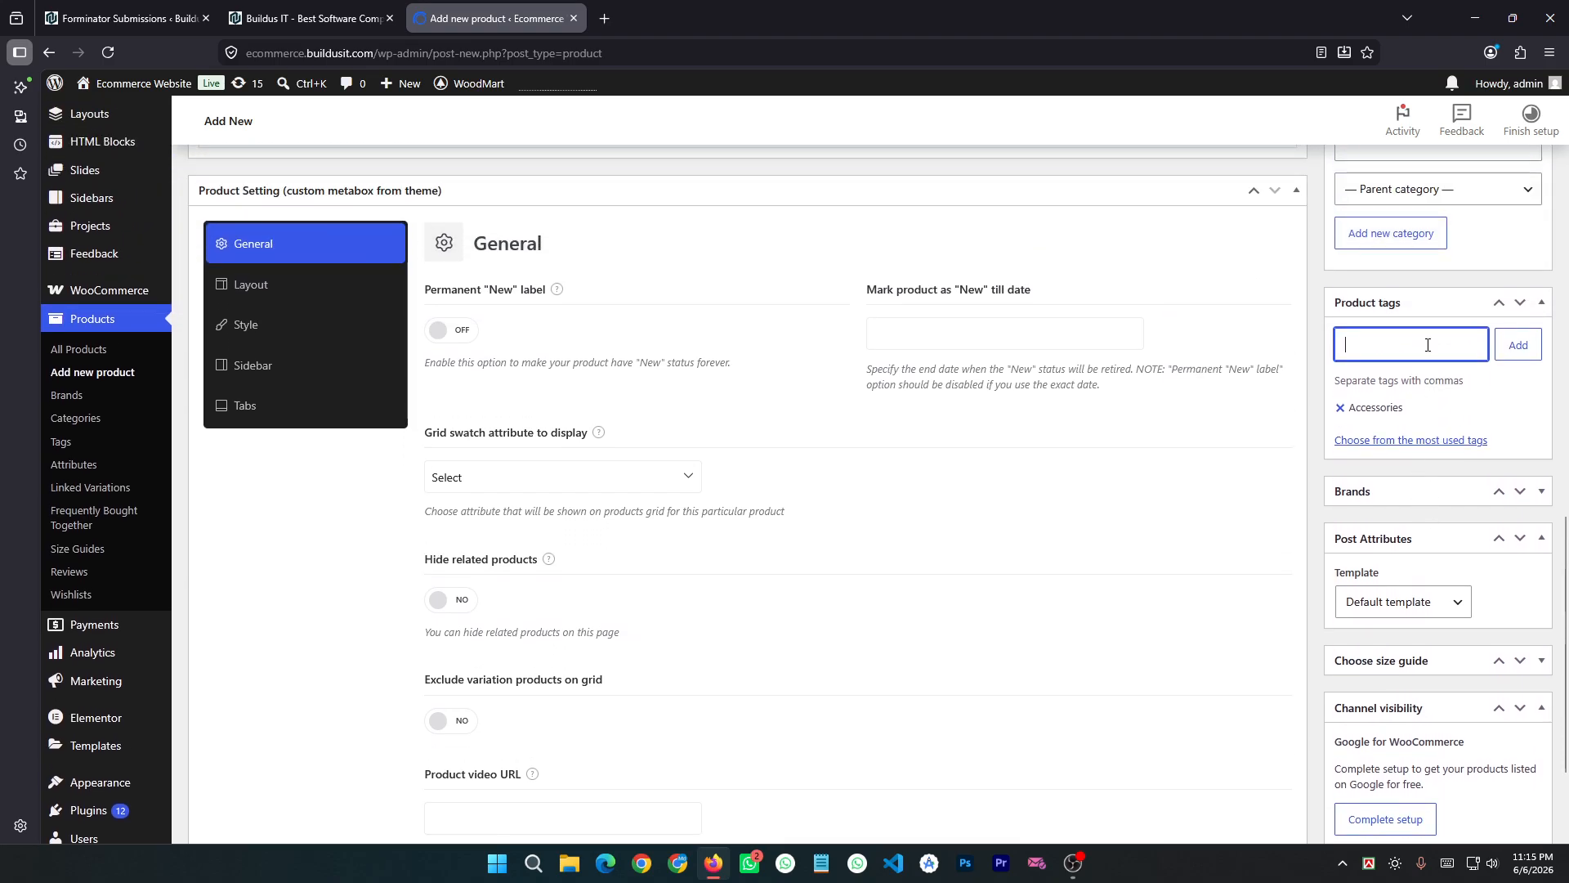
scroll(1418, 490, "down", 2)
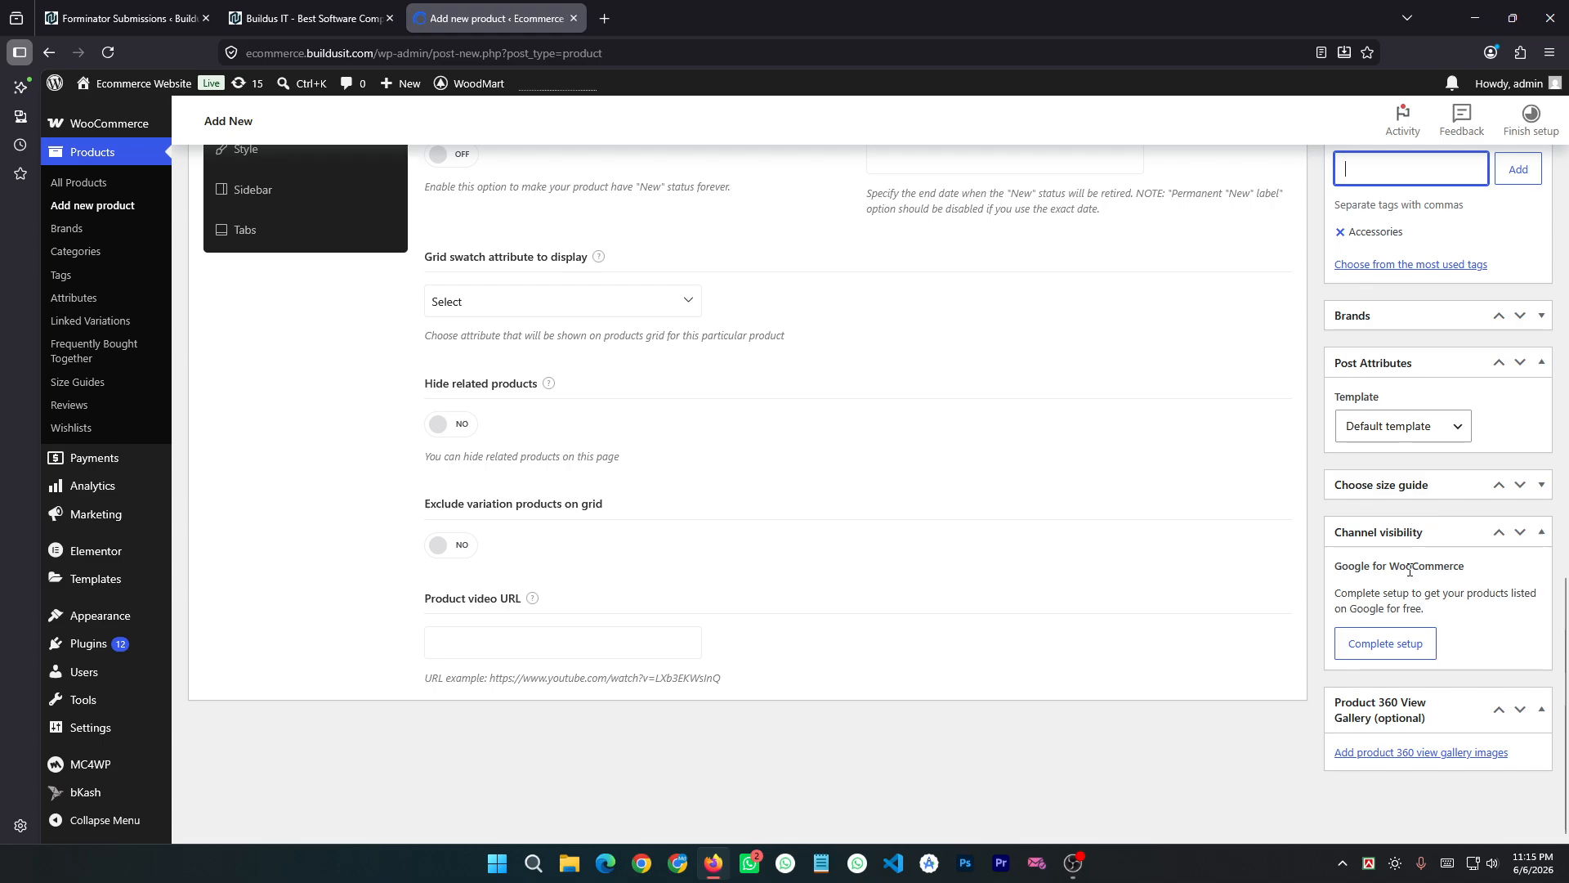
left_click(1542, 316)
scroll(1432, 462, "up", 2)
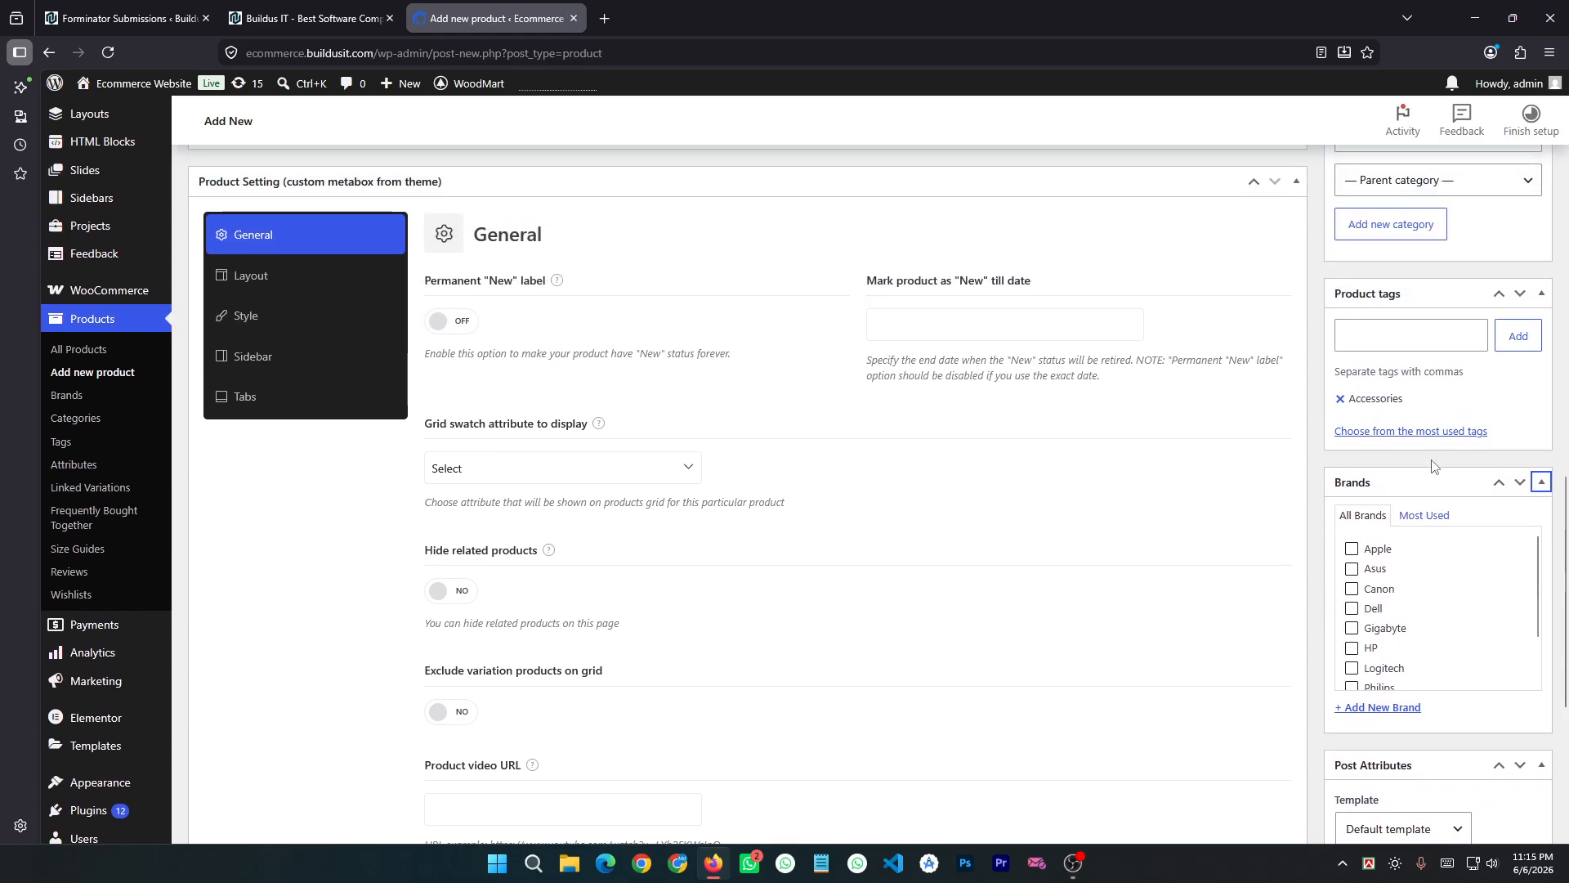
scroll(1426, 605, "down", 2)
scroll(1430, 623, "down", 1)
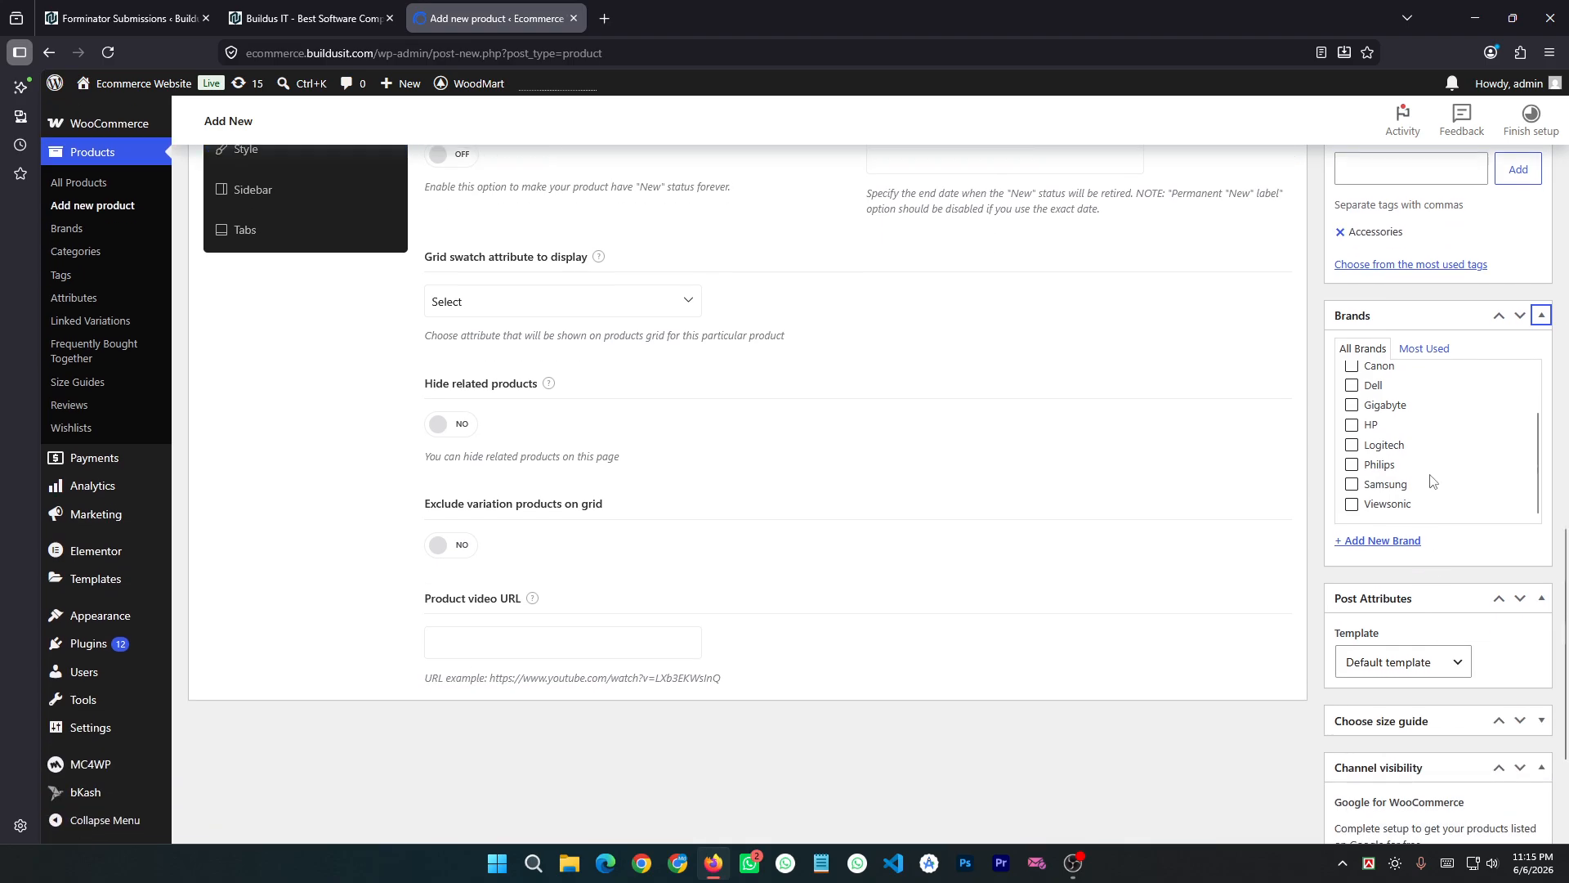
scroll(1430, 480, "up", 2)
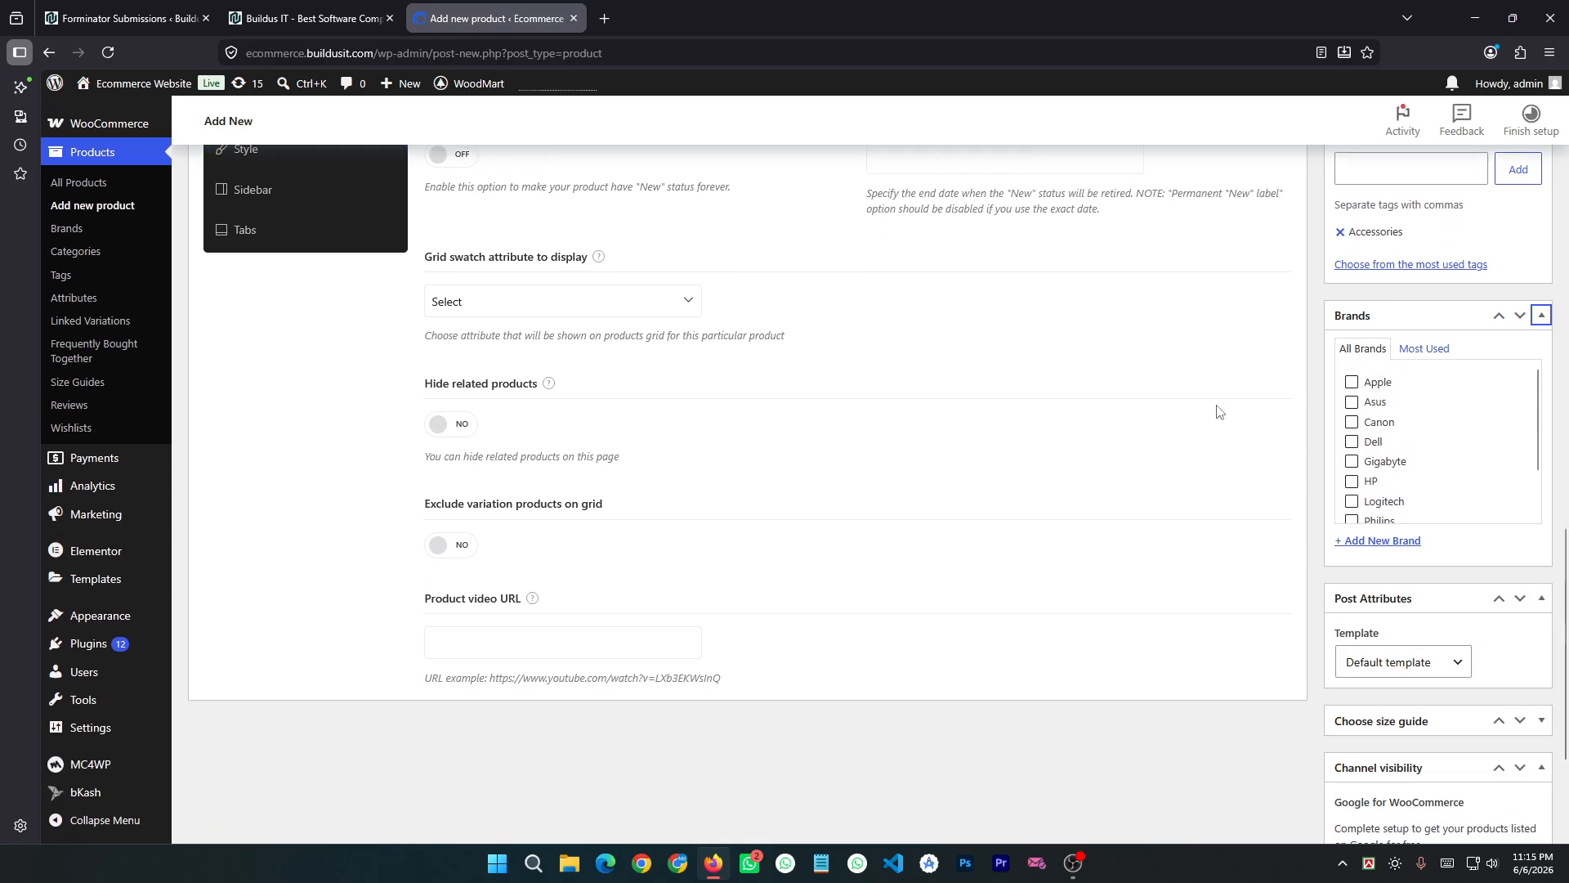
scroll(1455, 434, "up", 2)
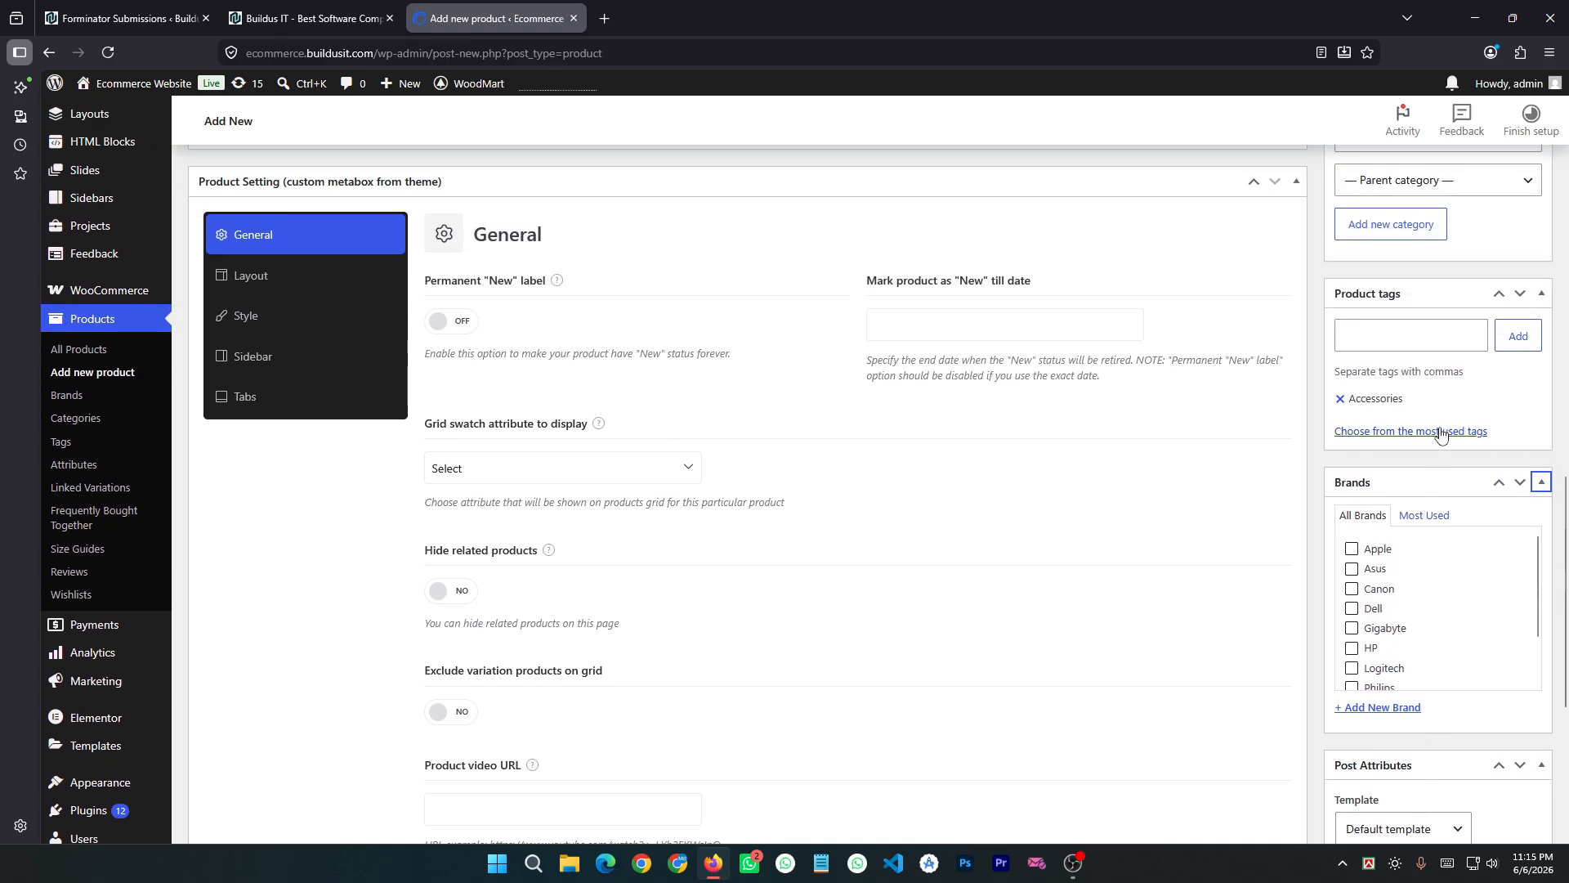
scroll(1447, 570, "down", 1)
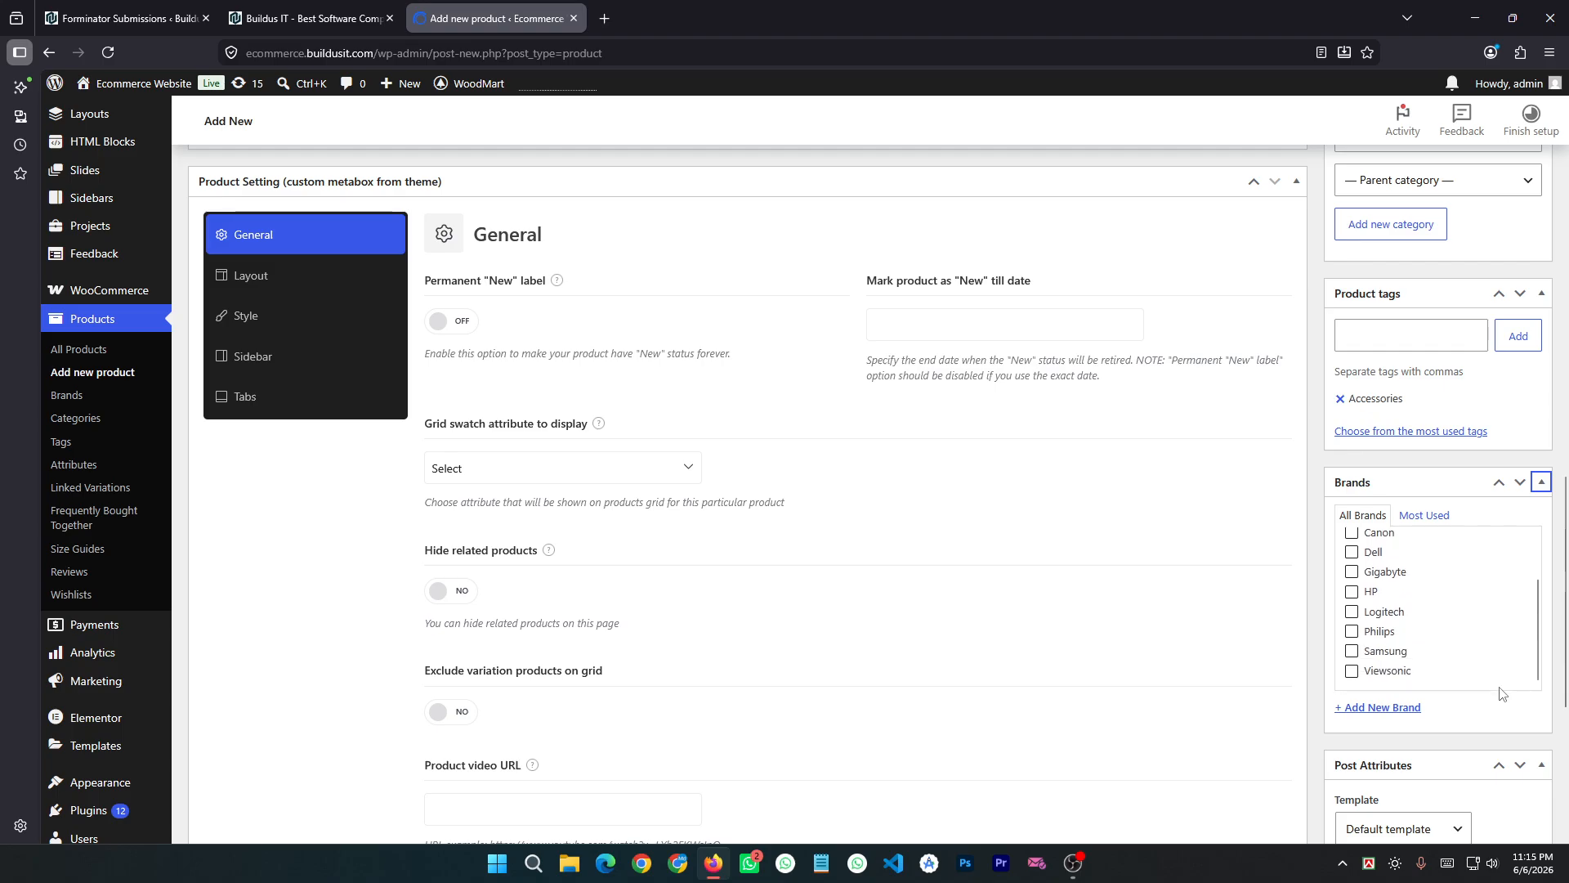
scroll(1503, 694, "down", 1)
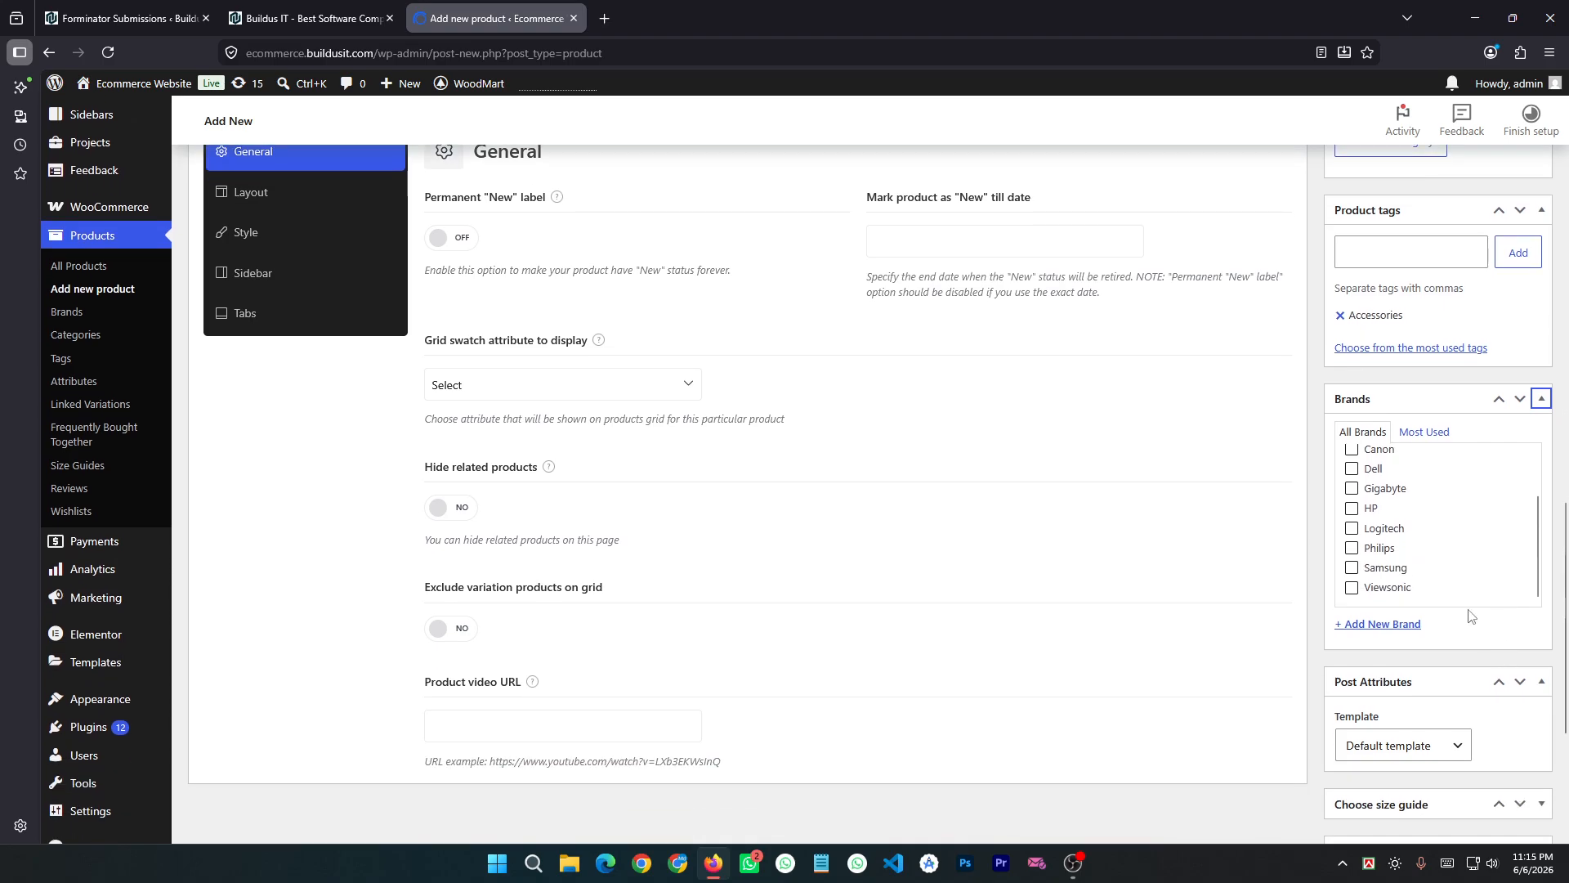
Step: Expand the new brand form in the Brands section and look over its parent brand options without adding a brand
left_click(1380, 624)
scroll(1404, 634, "down", 2)
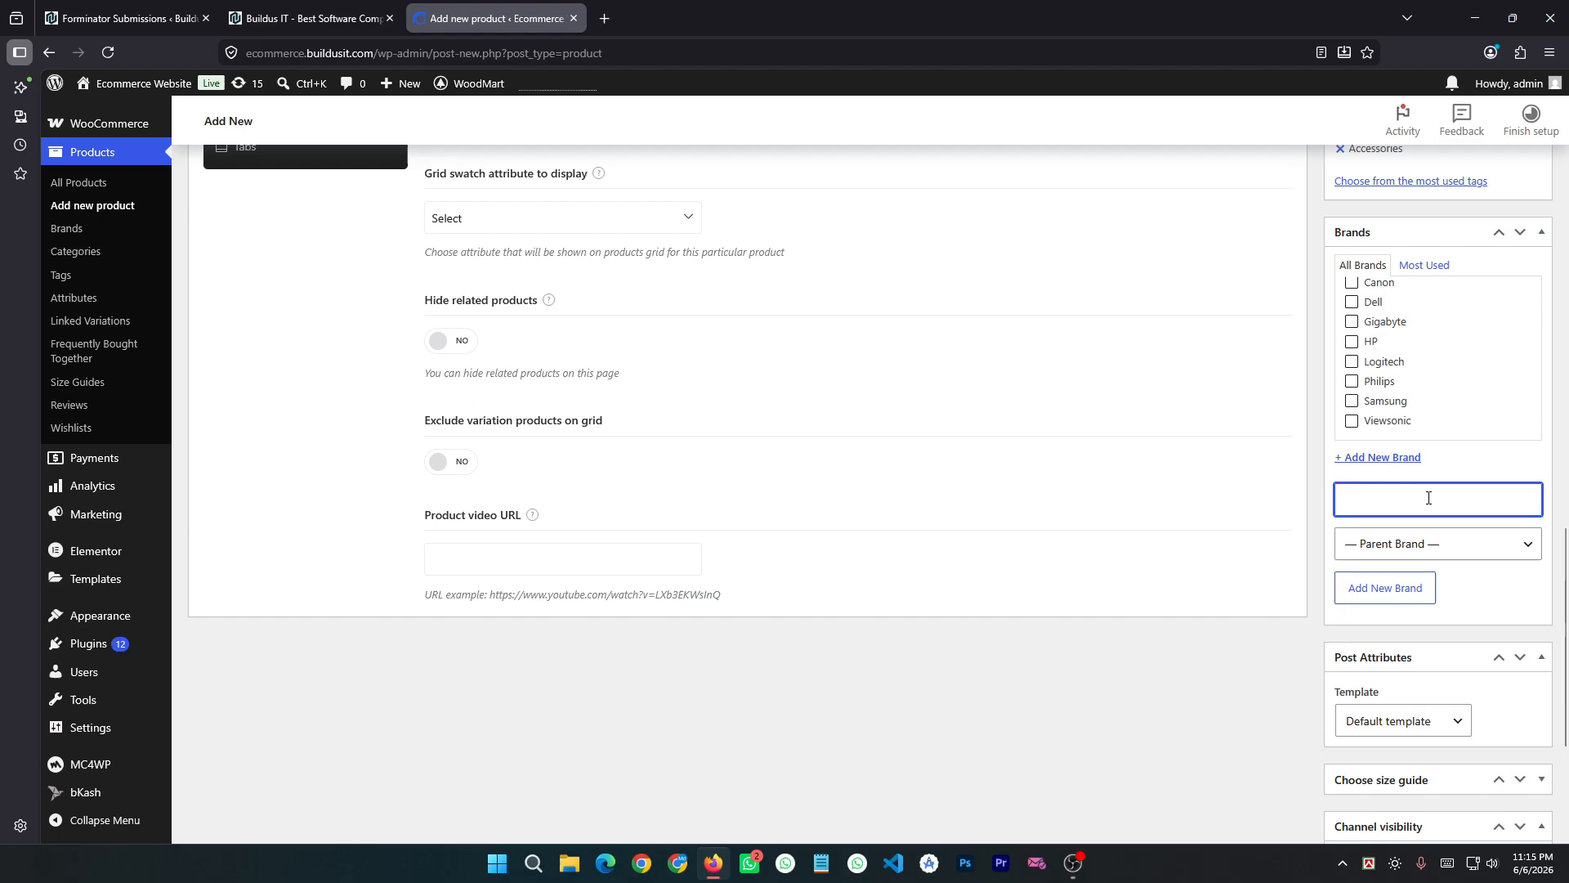
left_click(1451, 546)
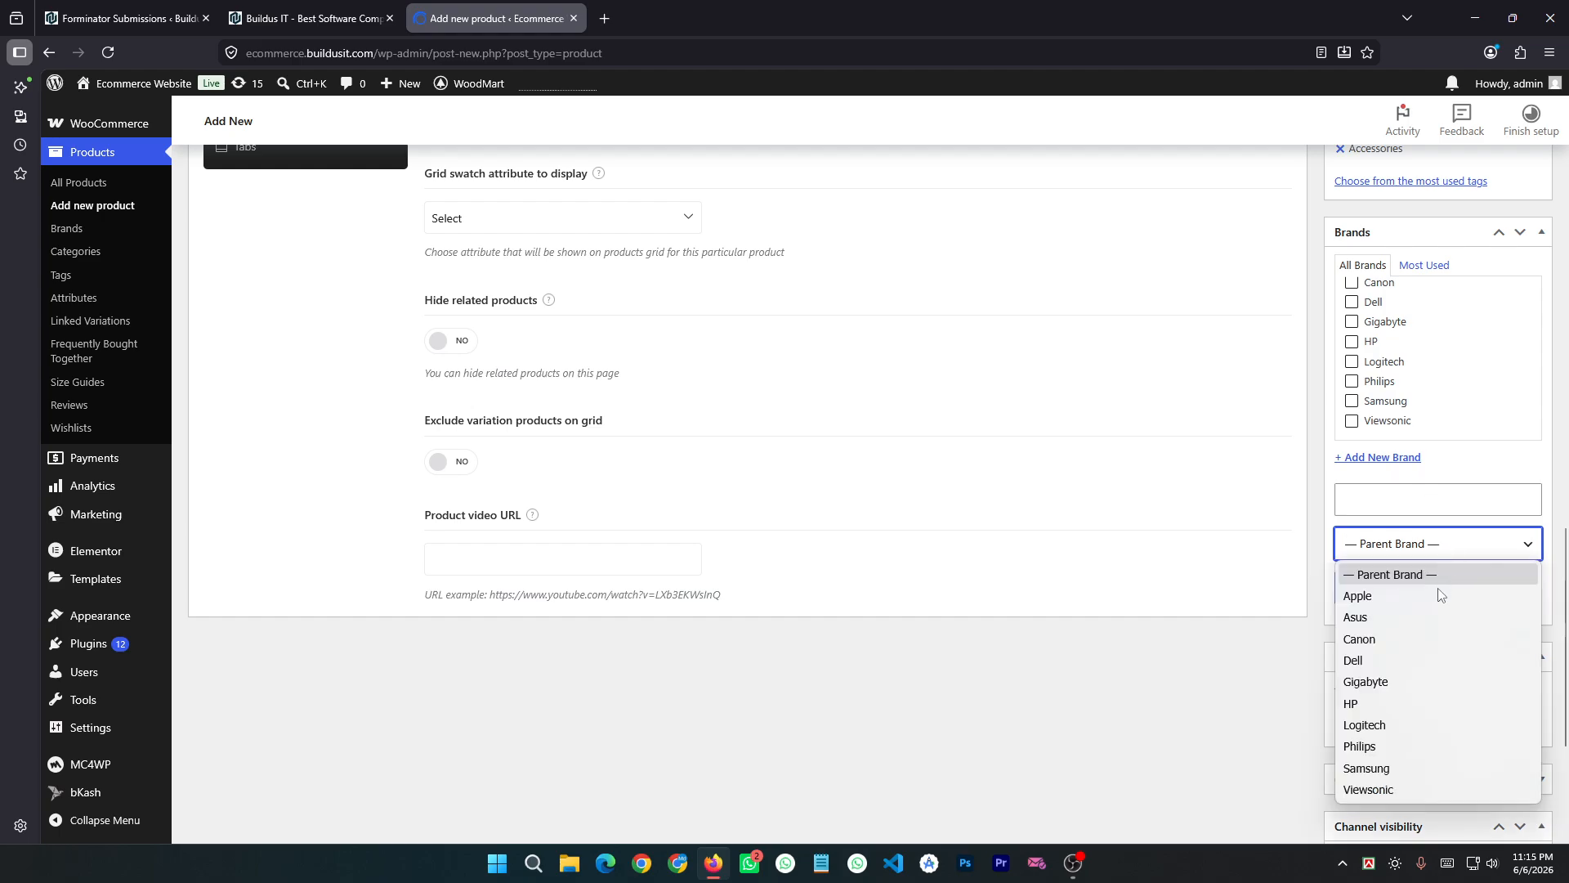
left_click(1448, 546)
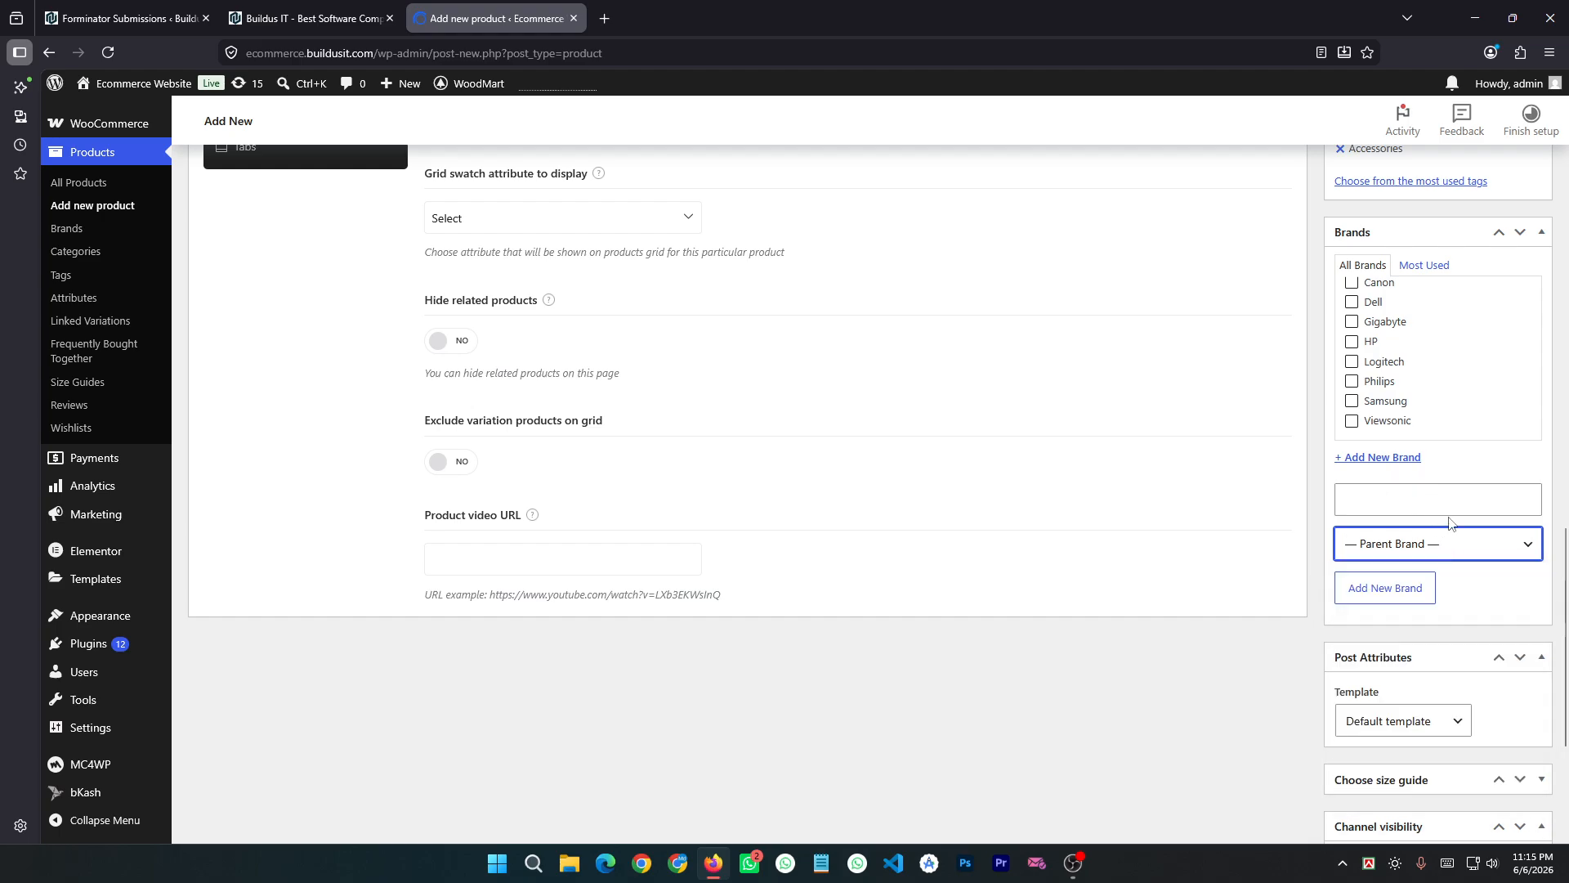
scroll(1430, 378, "up", 1)
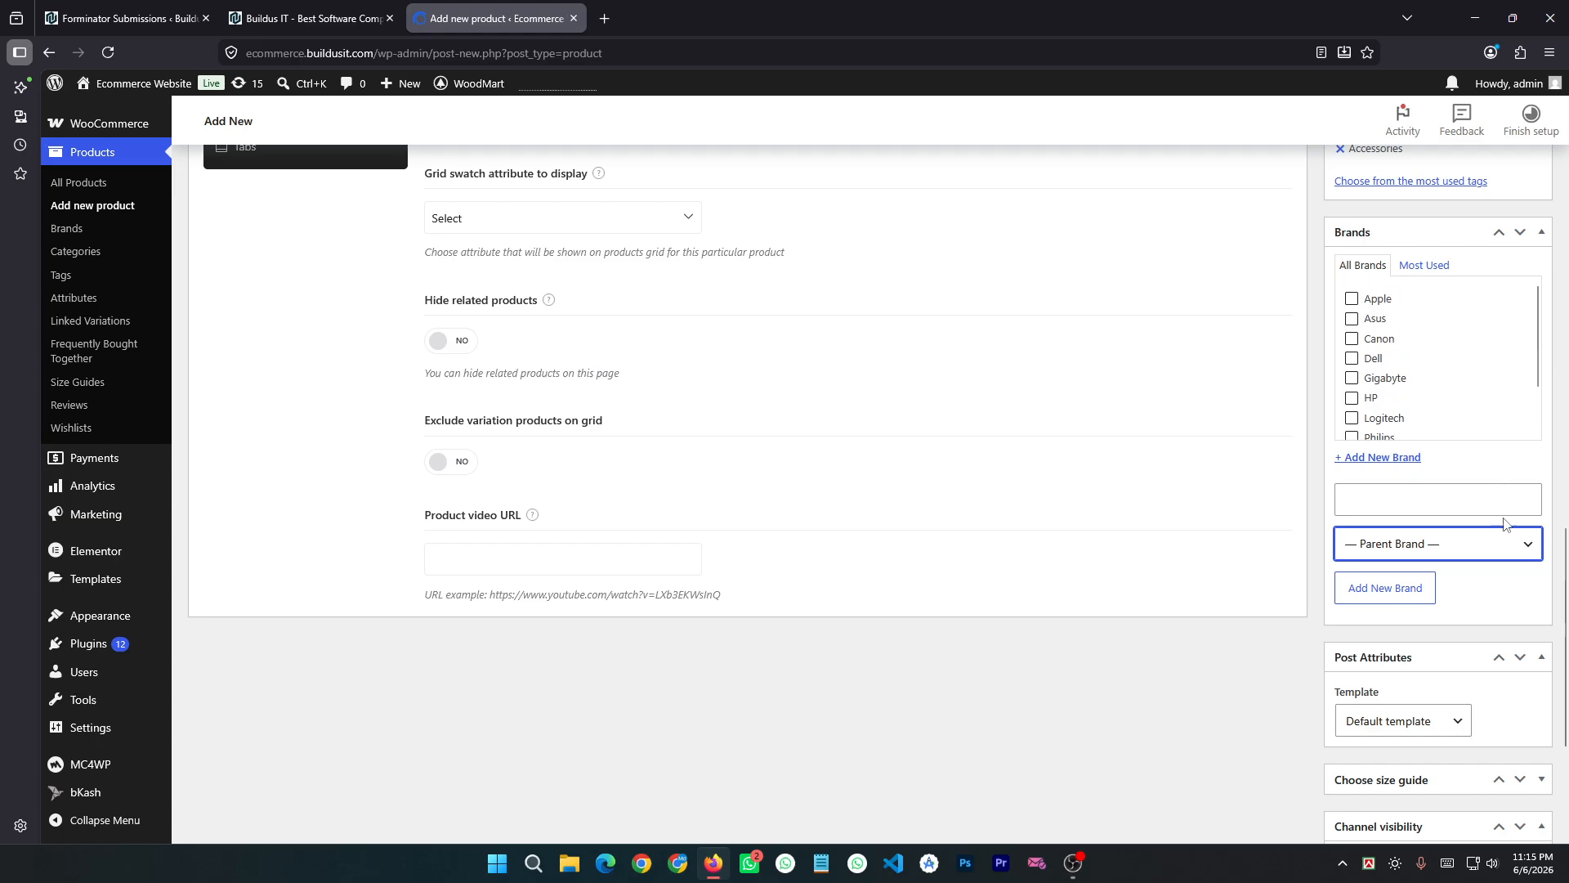
scroll(1504, 523, "down", 3)
Step: Publish the Accessories product and open its live store page in a new browser tab
scroll(1509, 532, "up", 15)
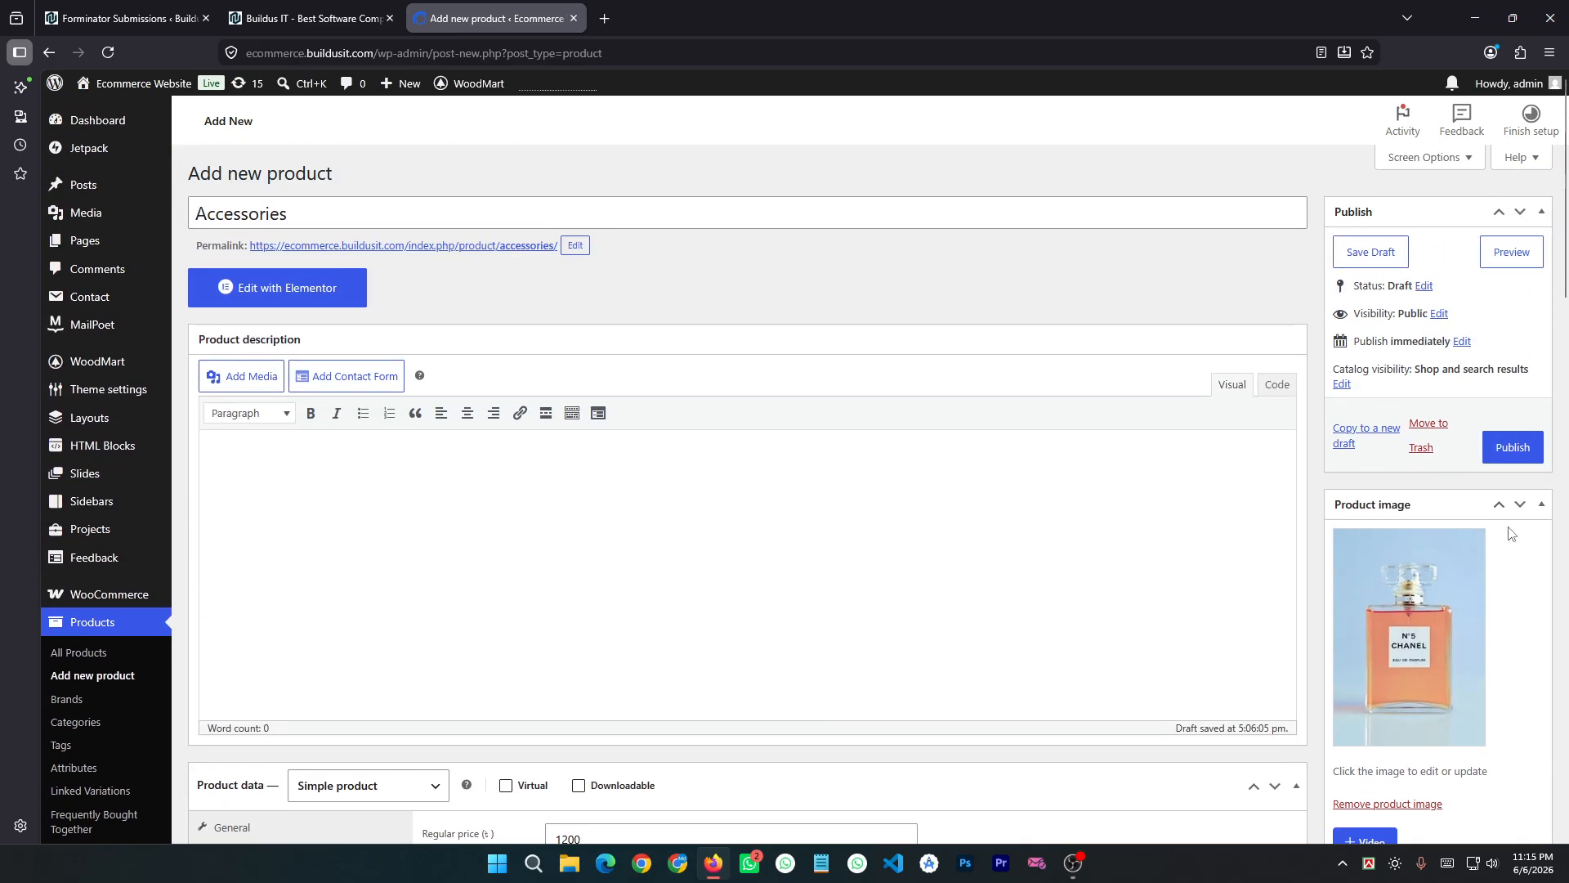
left_click(1513, 446)
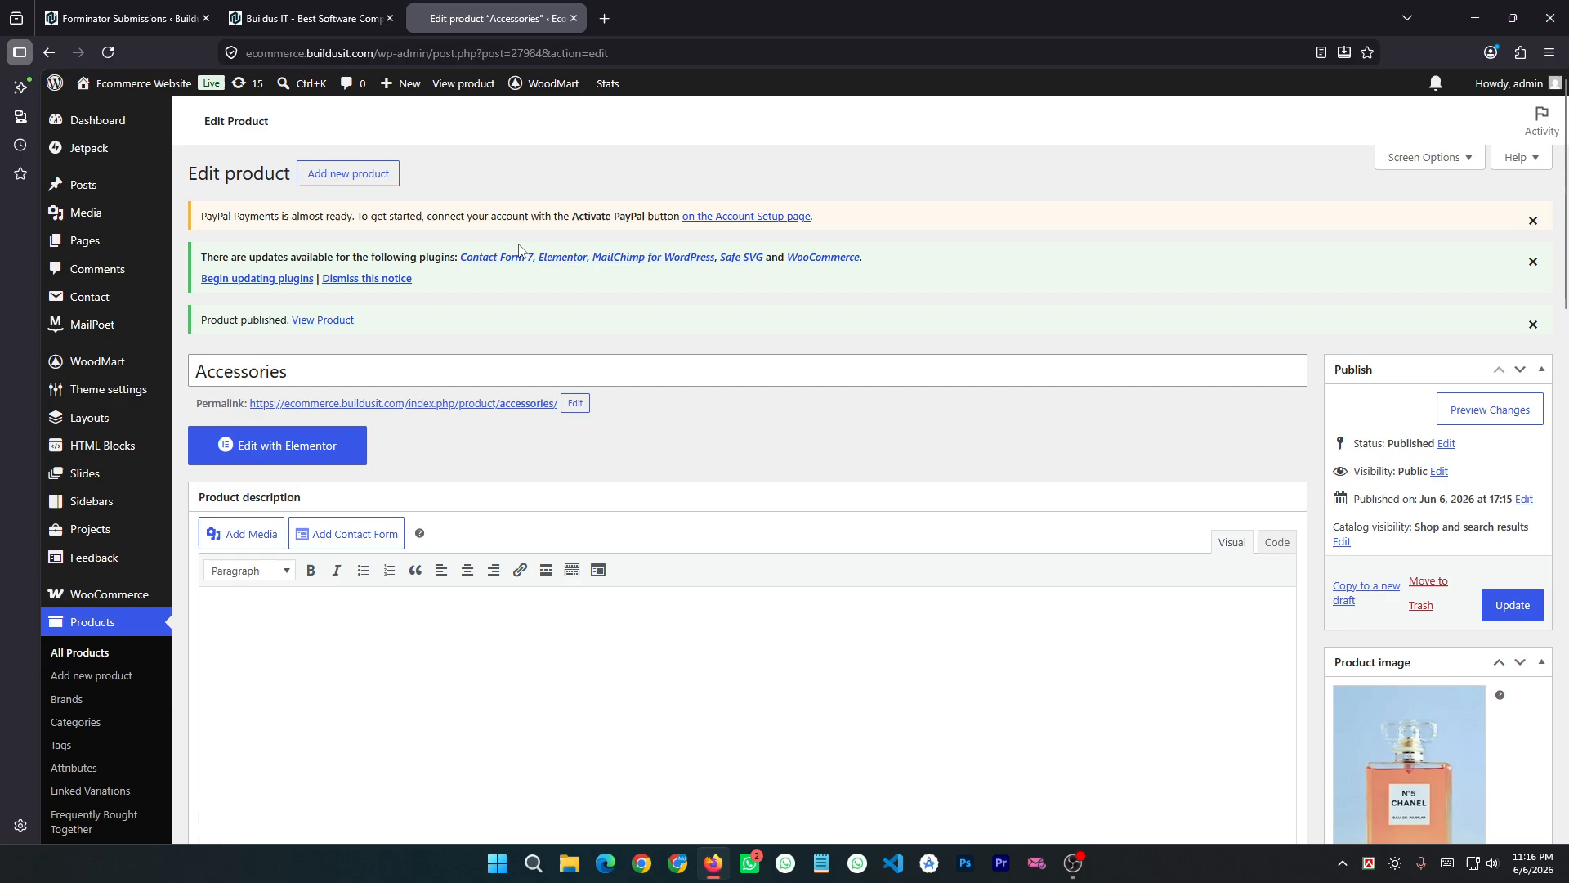
right_click(311, 320)
left_click(361, 337)
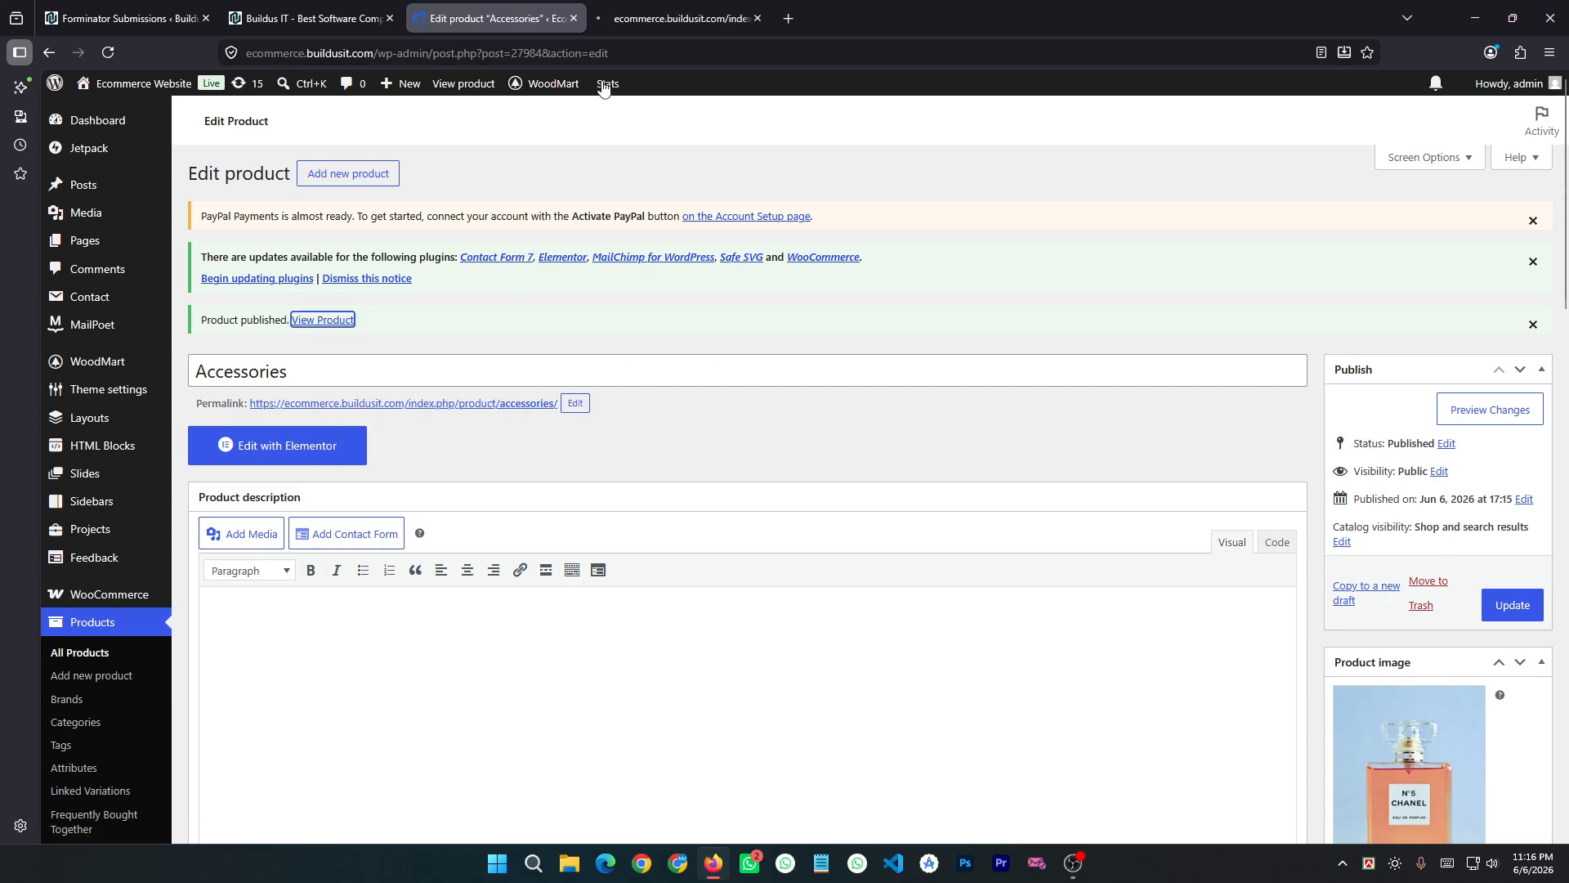
left_click(658, 18)
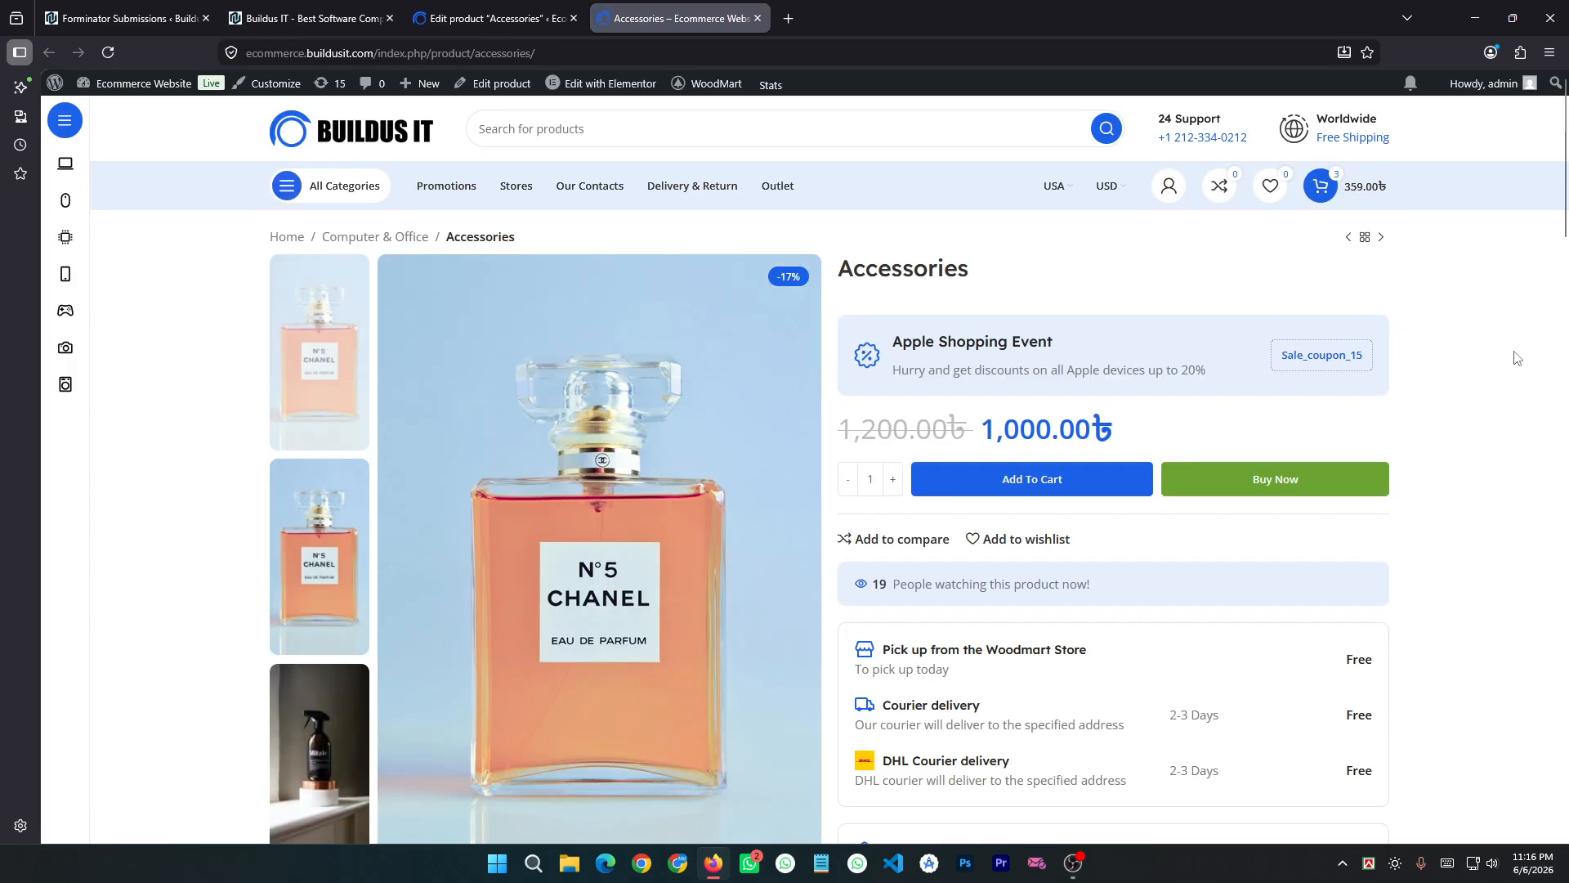
Step: Browse the gallery thumbnails on the live Accessories page and view the orange cosmetics image enlarged
scroll(1516, 357, "down", 5)
scroll(1513, 353, "up", 5)
left_click(335, 466)
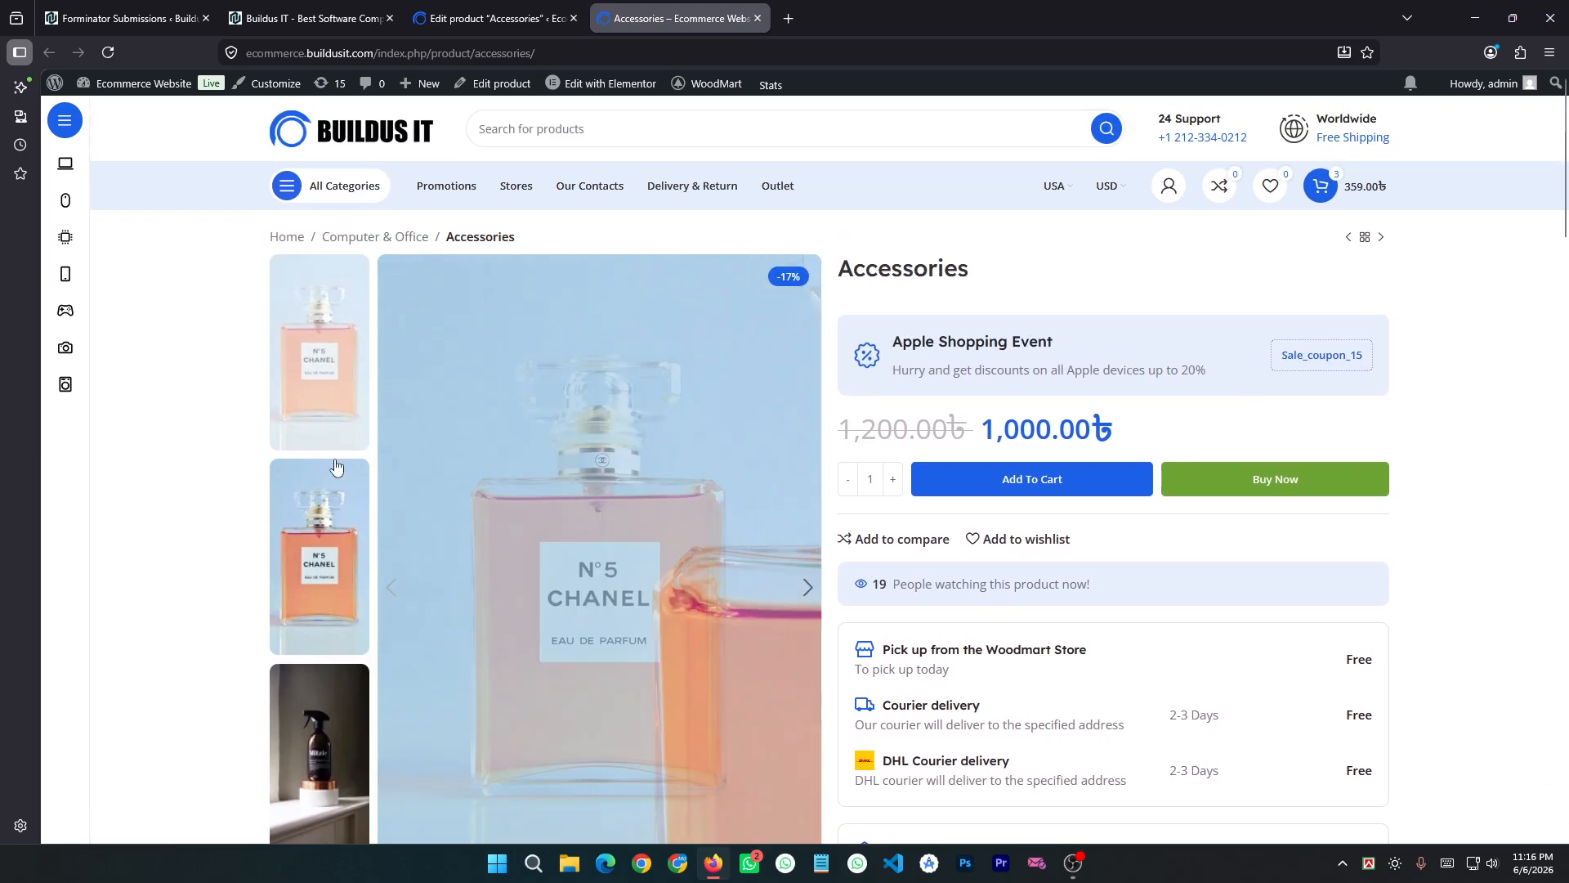
scroll(315, 545, "down", 3)
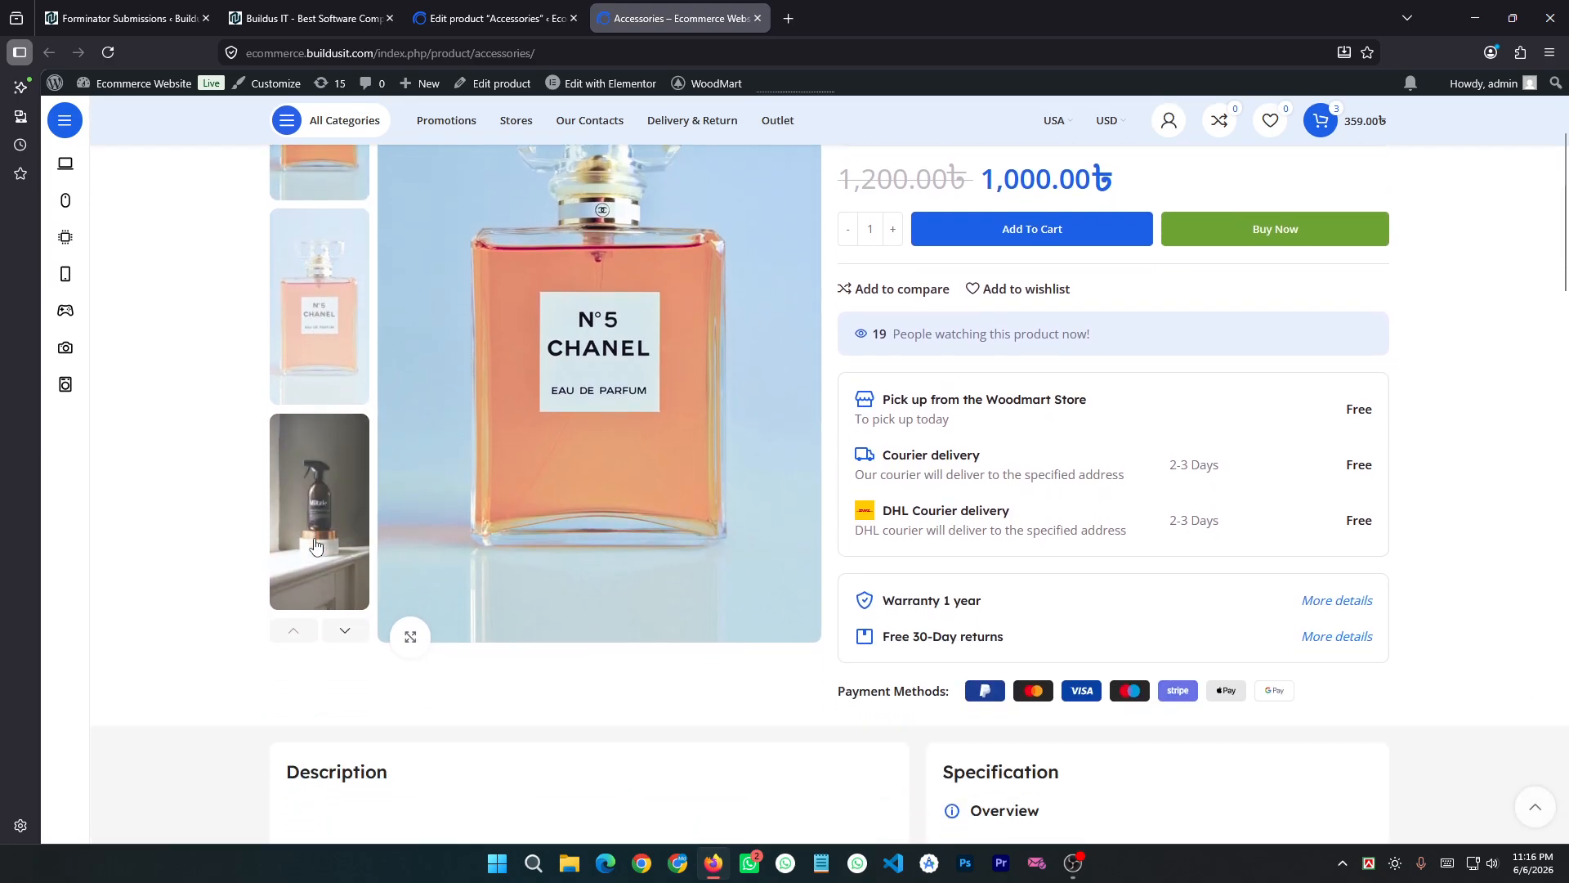
left_click(338, 637)
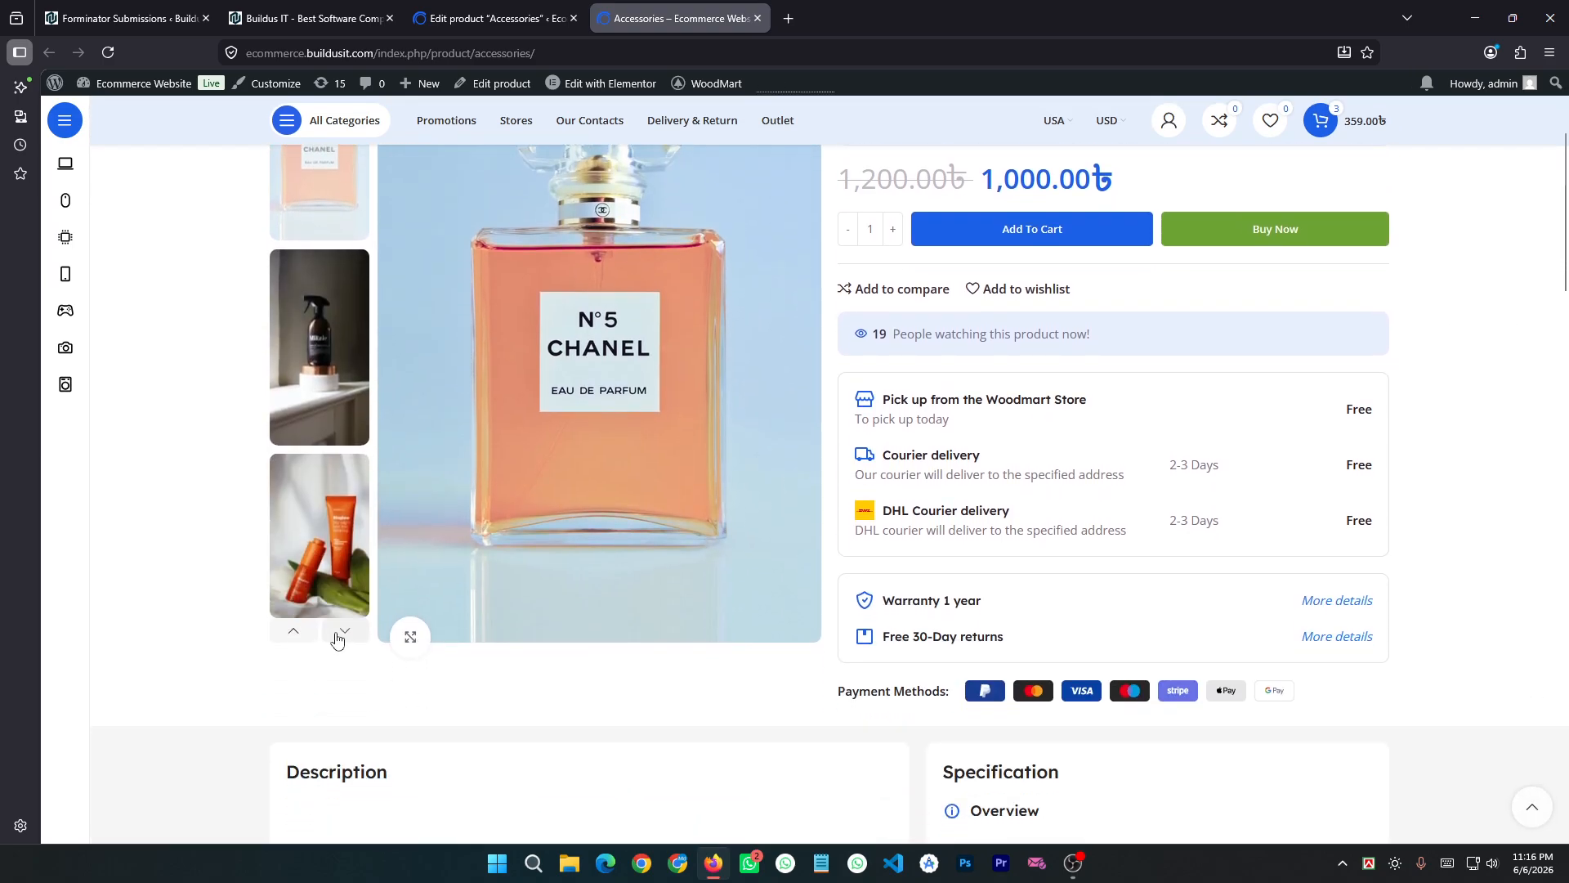
left_click(339, 636)
left_click(321, 523)
left_click(329, 383)
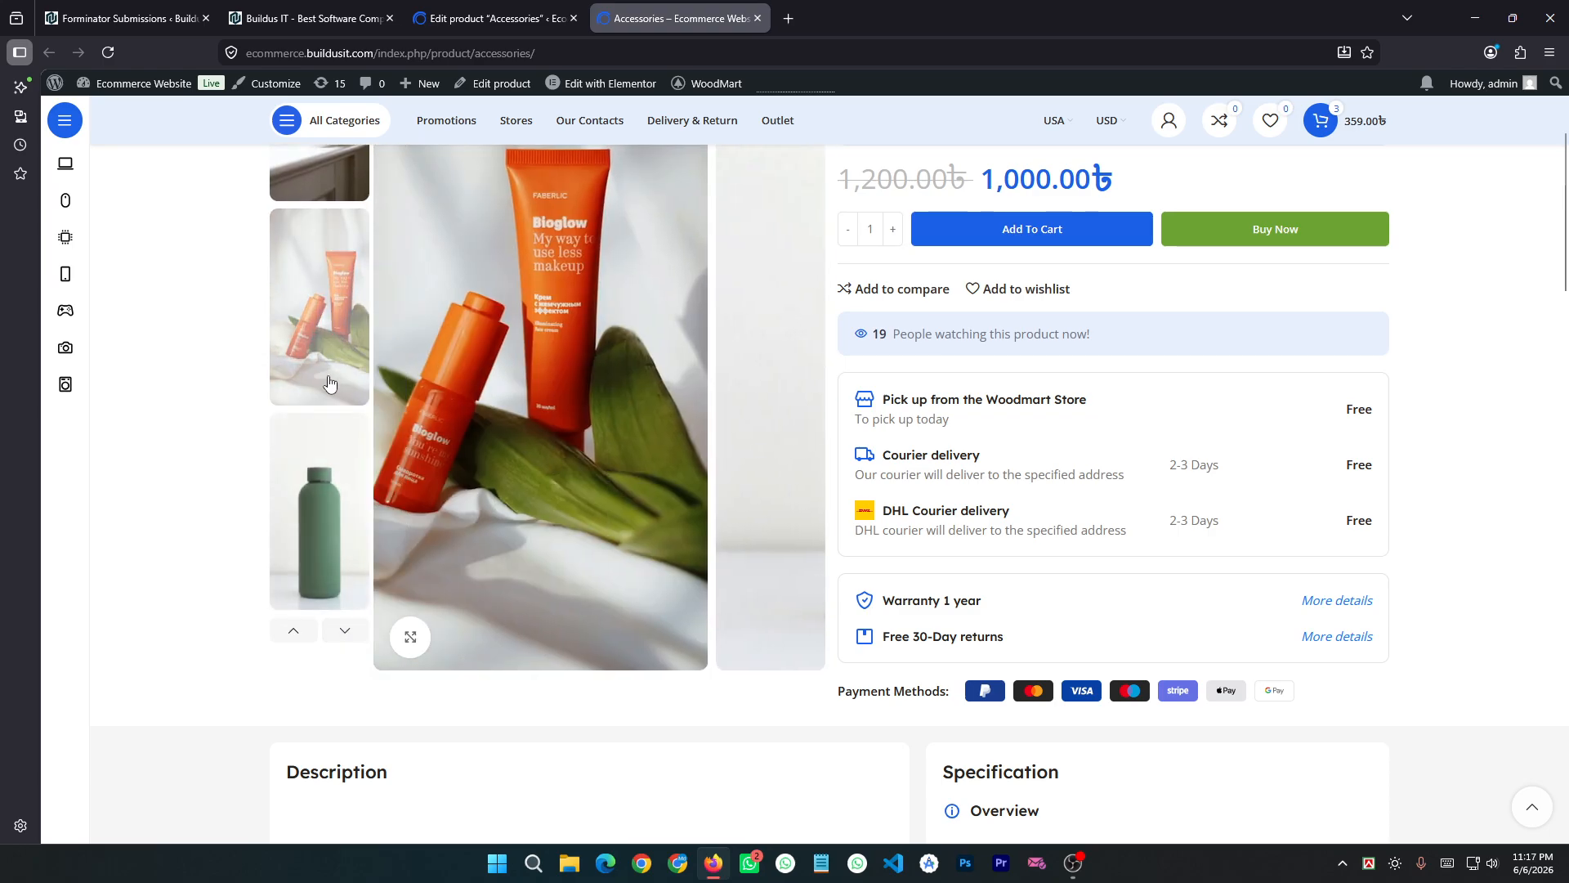
scroll(328, 382, "up", 3)
scroll(333, 449, "down", 3)
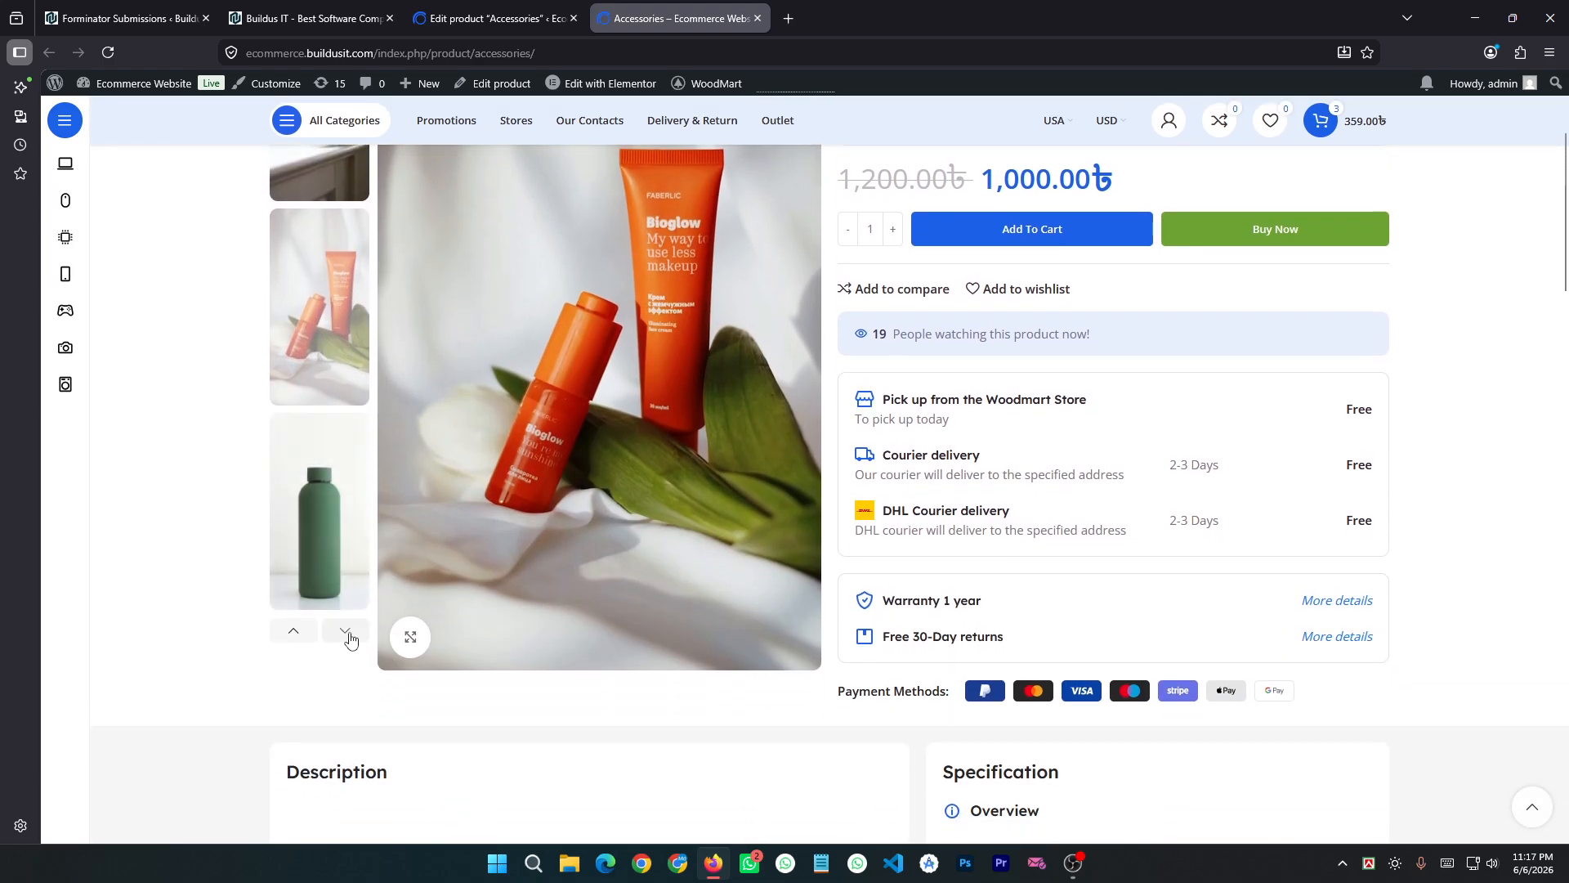
left_click(346, 634)
scroll(1359, 515, "up", 2)
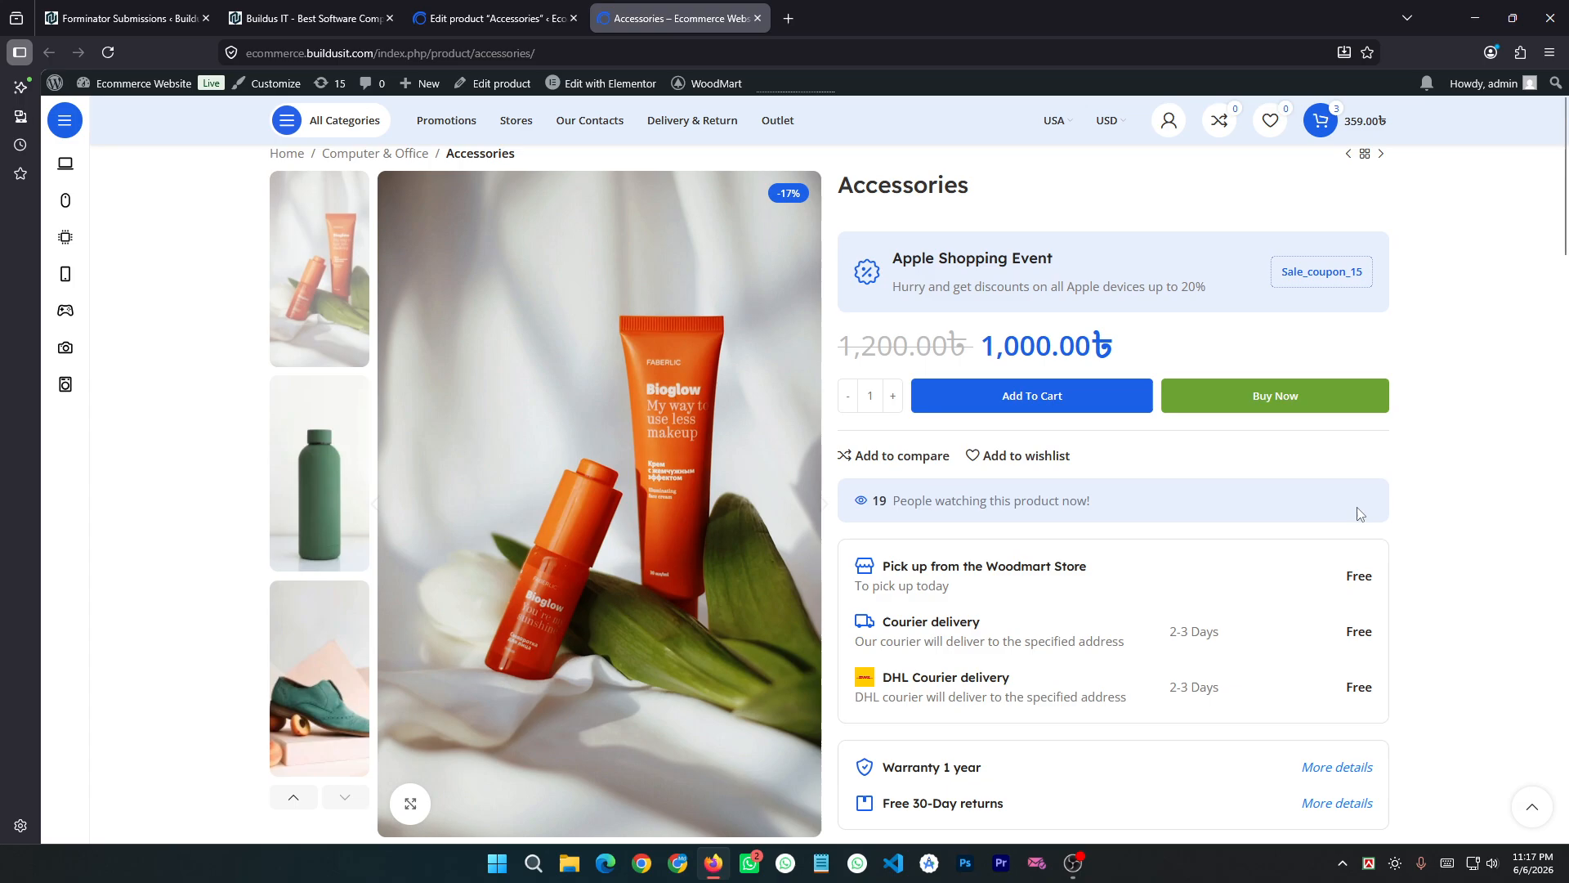
scroll(1500, 477, "down", 1)
scroll(1498, 512, "up", 2)
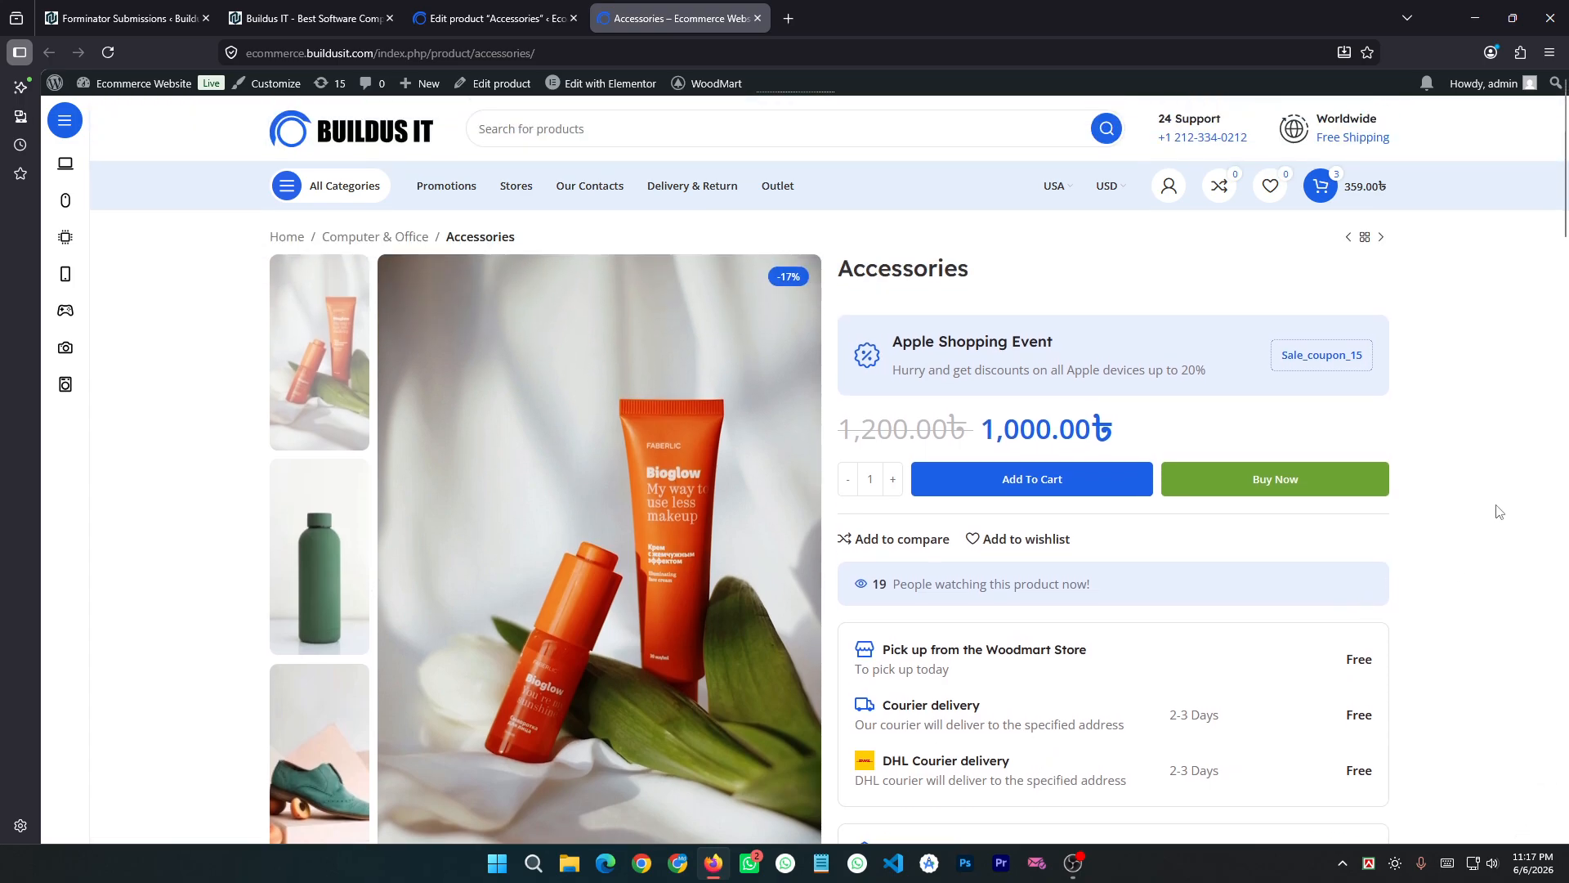
Step: Review the live page's description, specification and customer review sections, comparing the description area with the product editor's description field
scroll(1498, 511, "down", 4)
scroll(1424, 501, "down", 7)
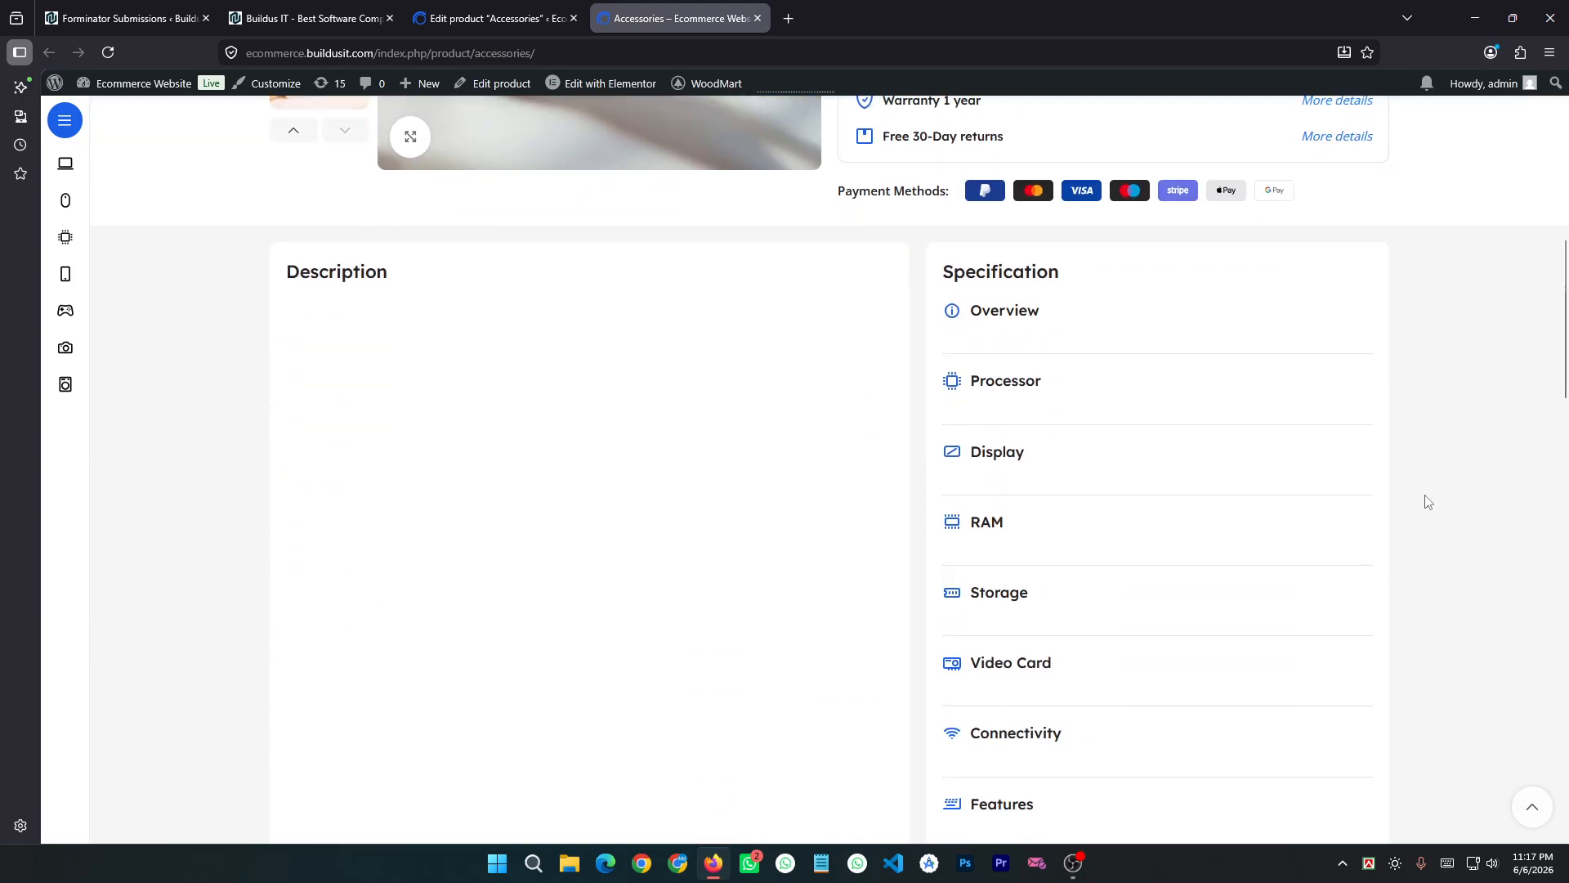
scroll(1424, 501, "up", 5)
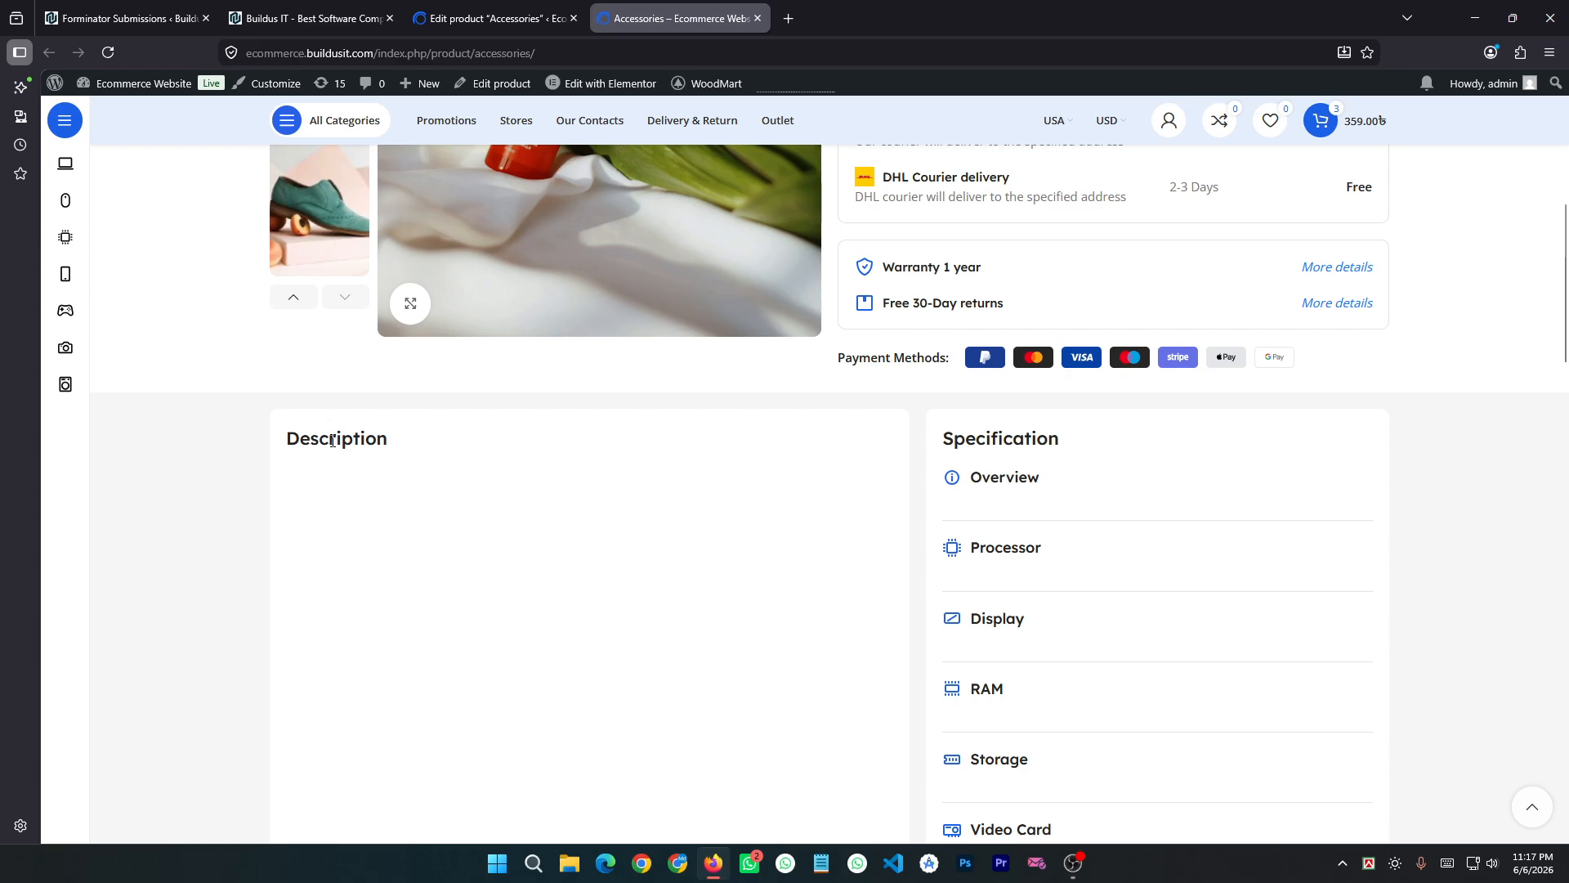
key("ctrl+shift+Tab")
scroll(466, 568, "down", 2)
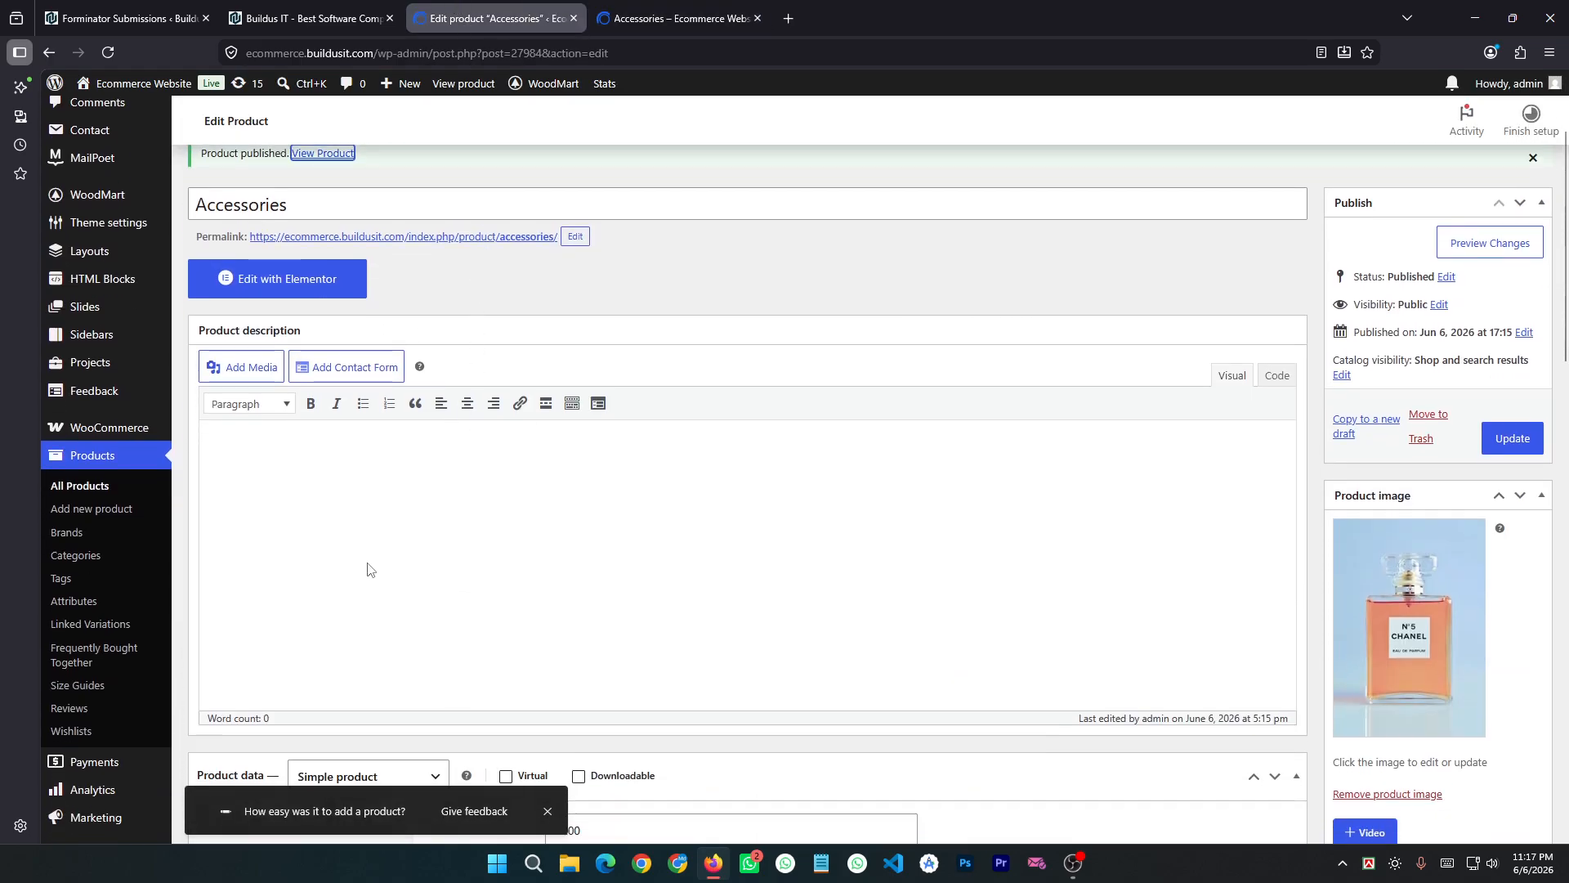
left_click(658, 18)
scroll(539, 507, "down", 3)
scroll(626, 523, "down", 3)
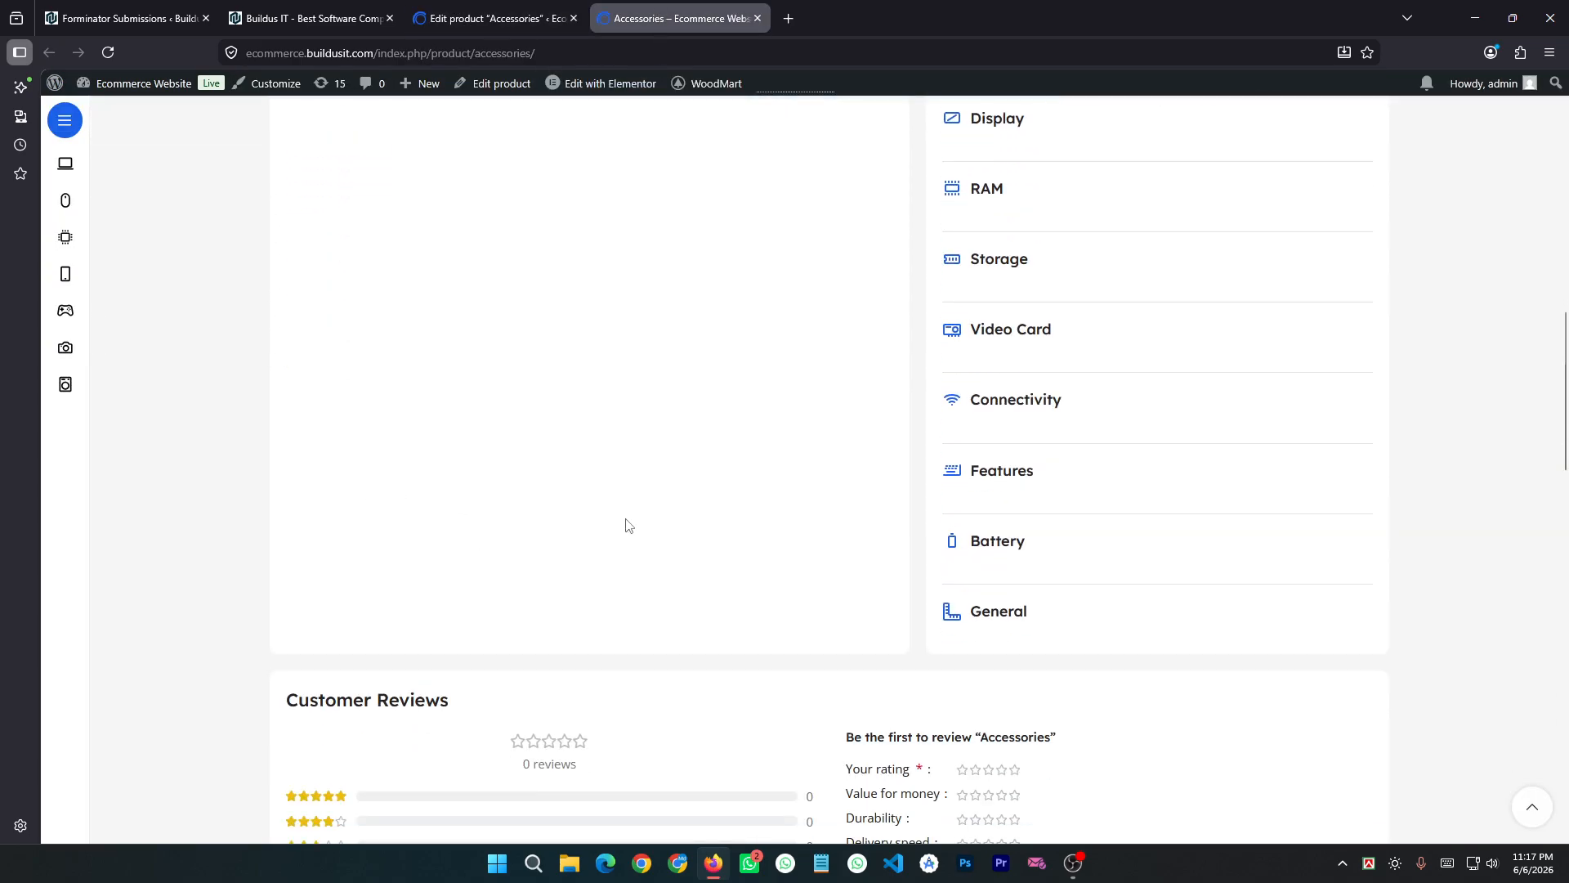
scroll(626, 523, "down", 9)
scroll(626, 523, "up", 8)
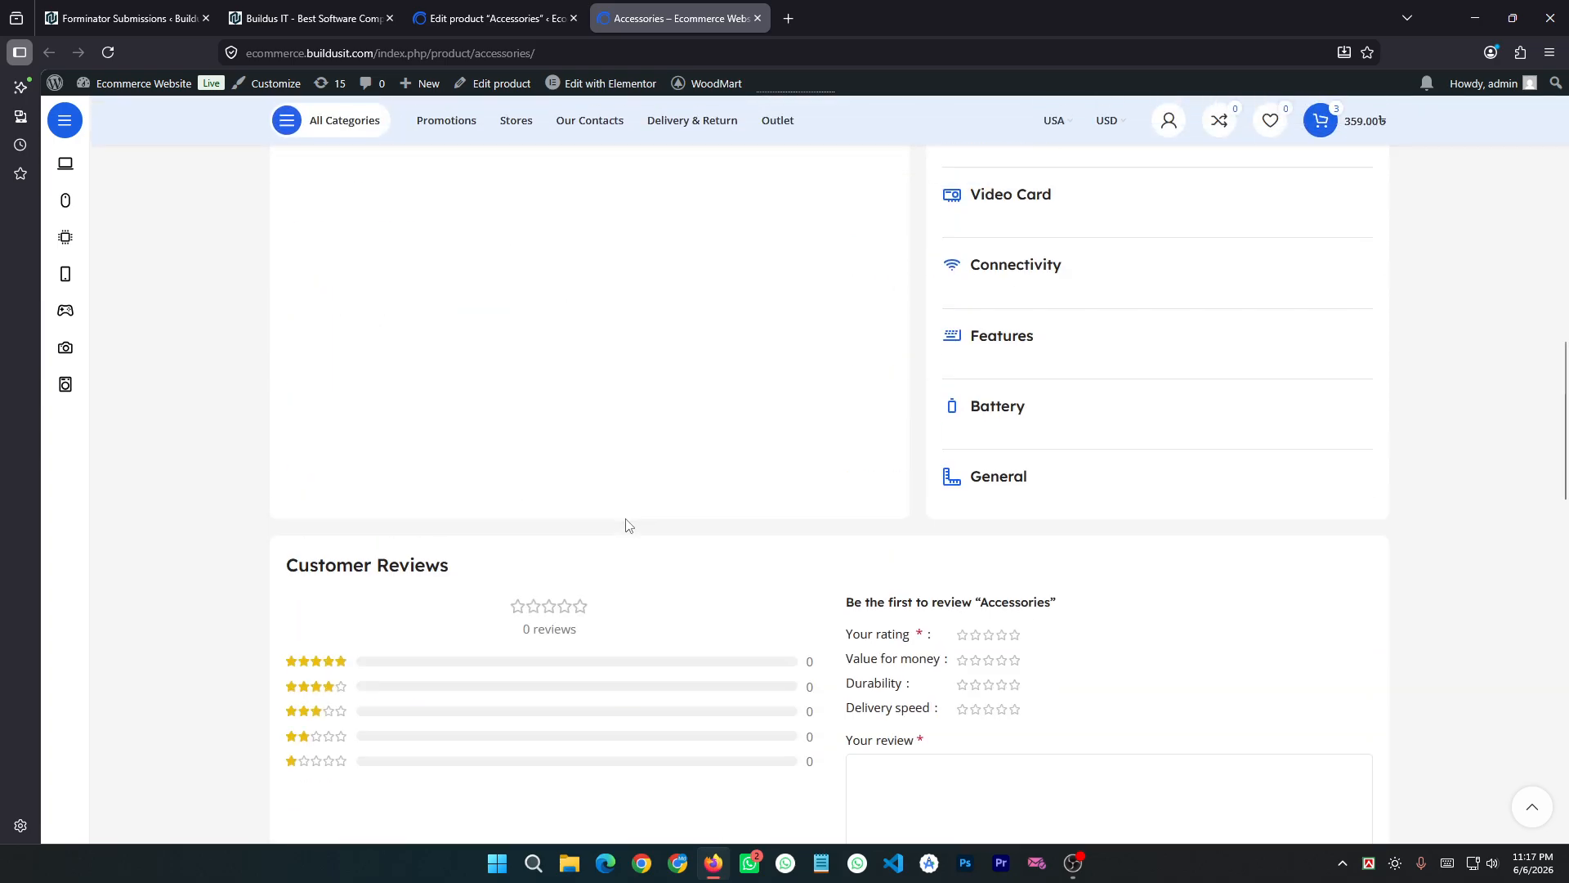
scroll(626, 523, "up", 12)
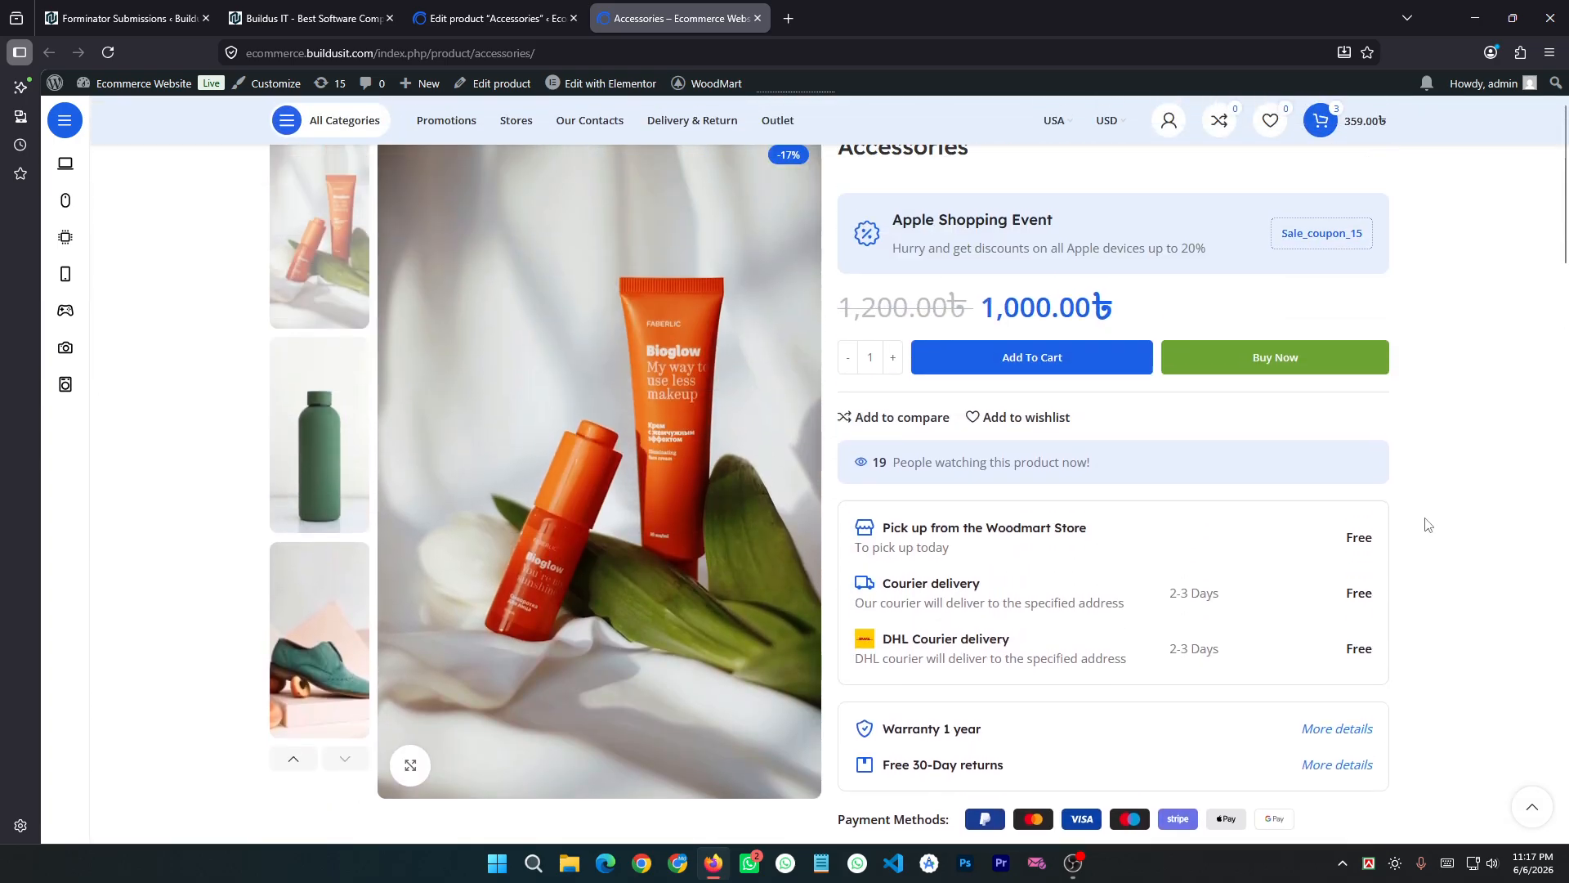
scroll(1427, 524, "up", 2)
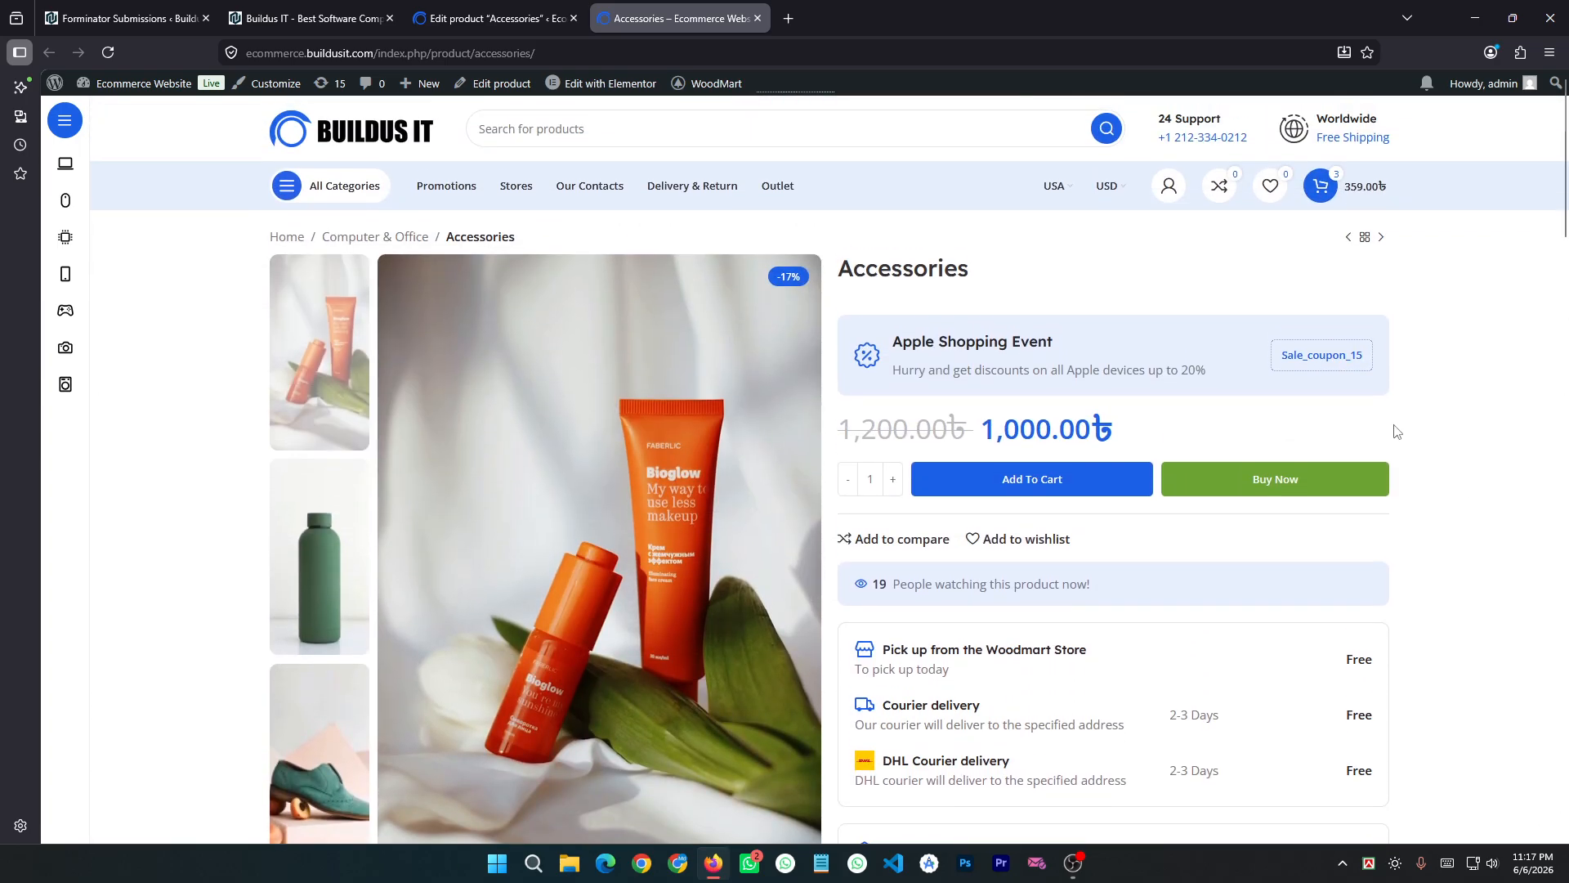
Step: Compare the regular and sale prices in the product editor with the prices shown on the live page
left_click(519, 21)
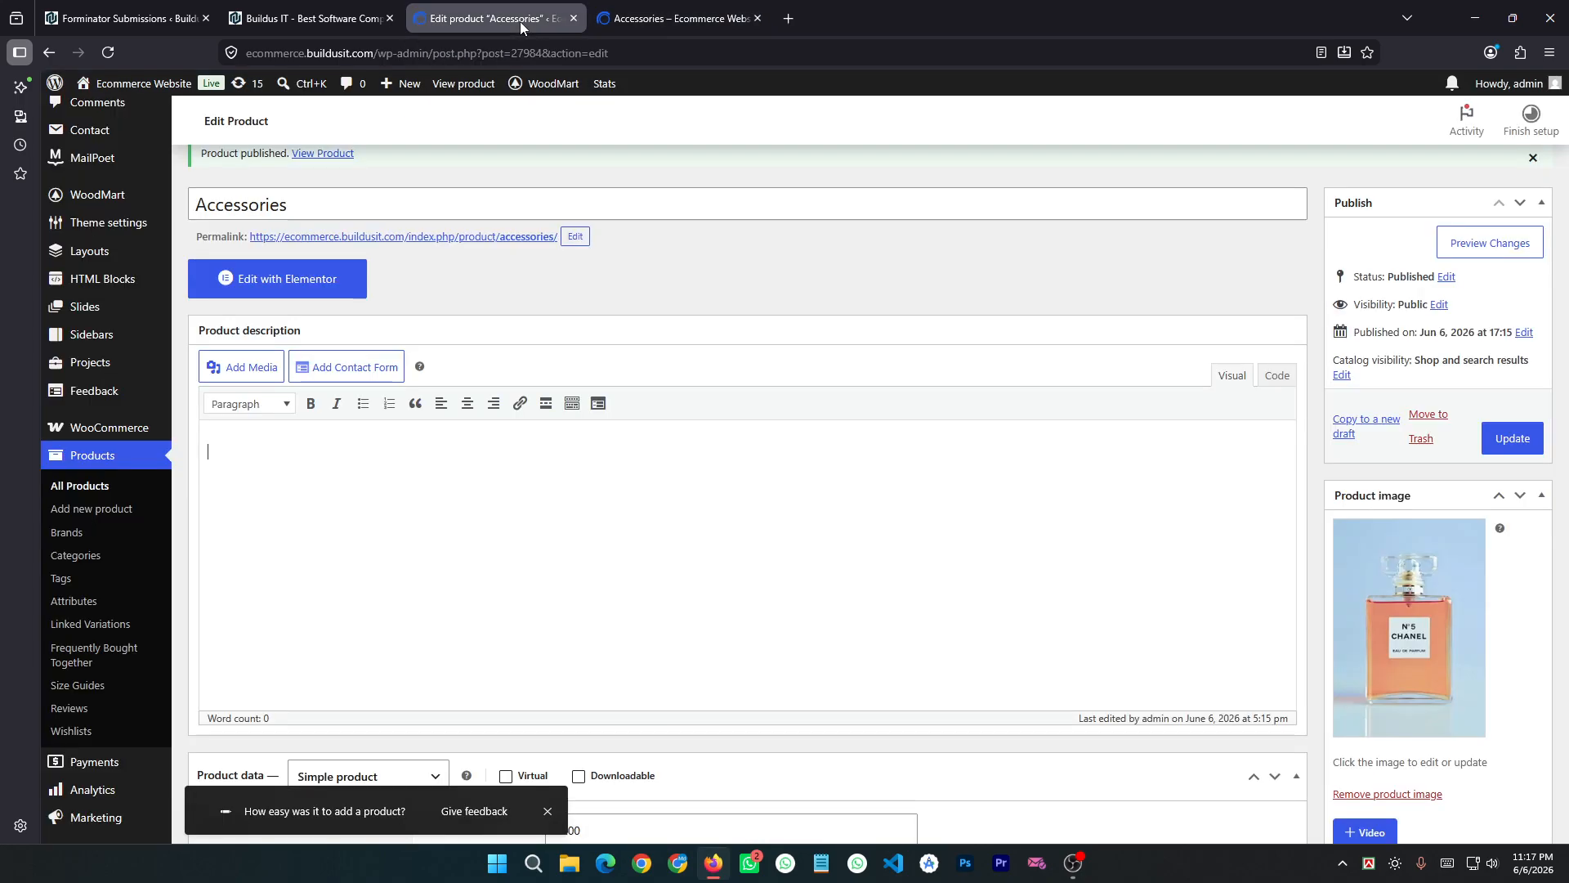
scroll(571, 572, "down", 5)
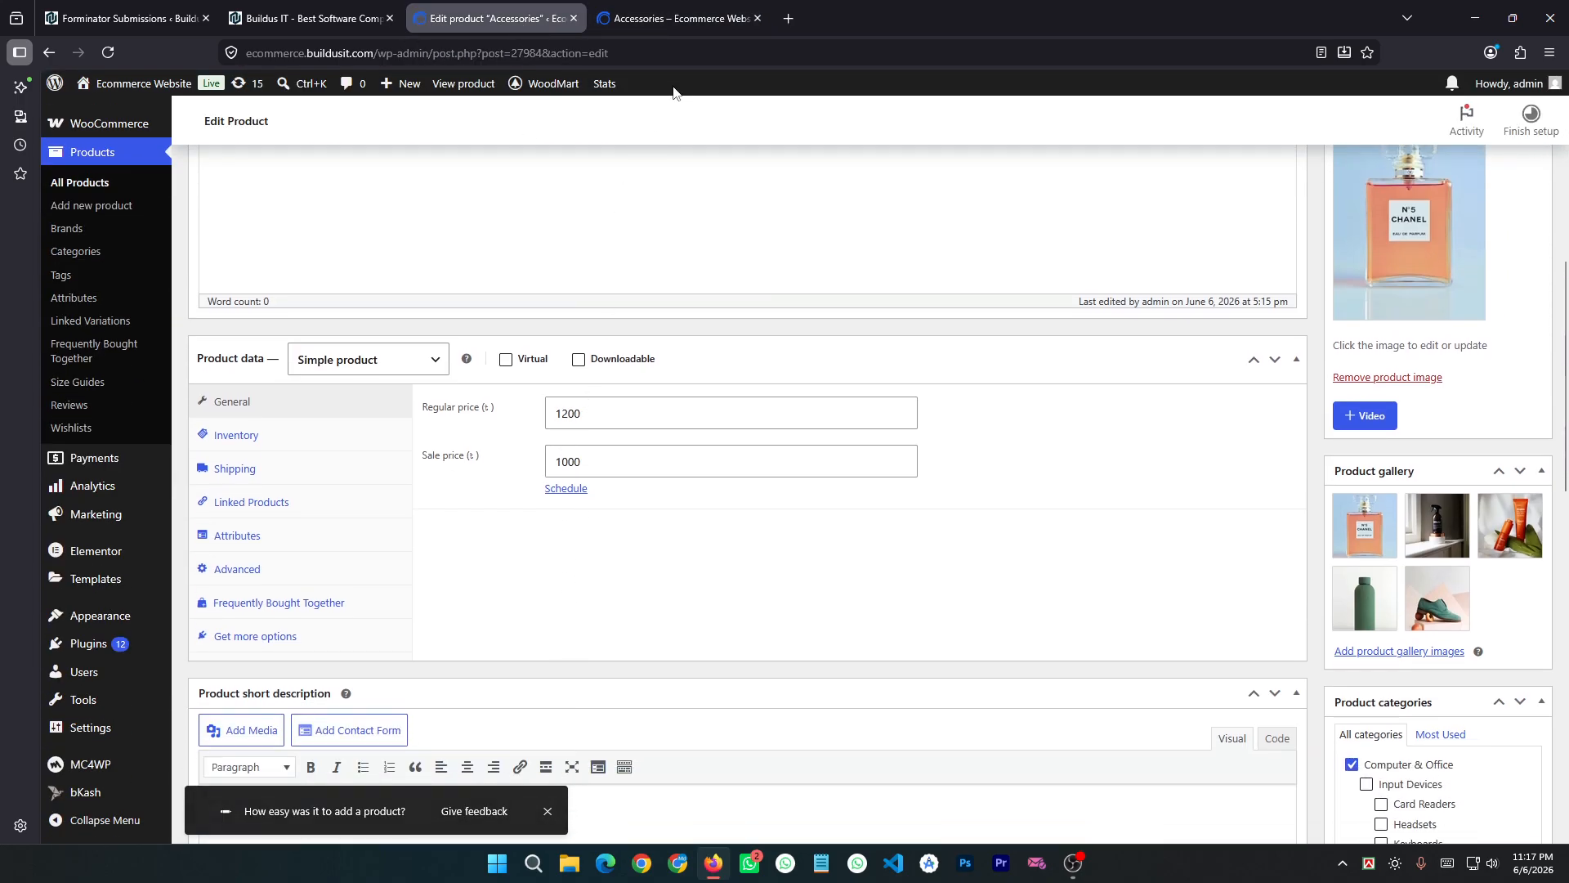
left_click(694, 25)
left_click_drag(842, 426, 967, 432)
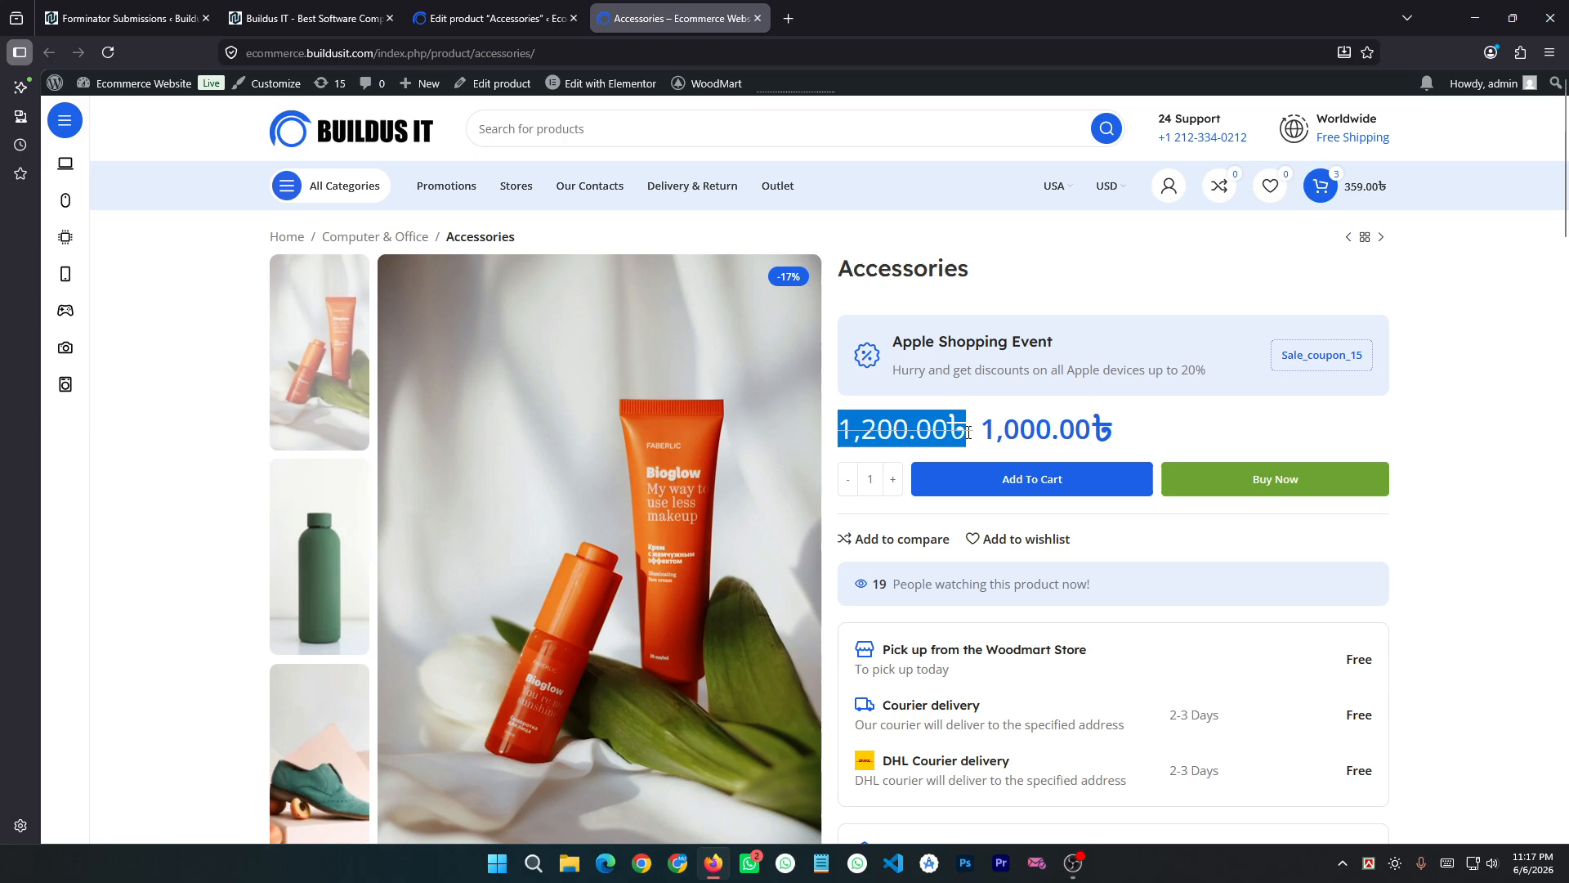
left_click(503, 18)
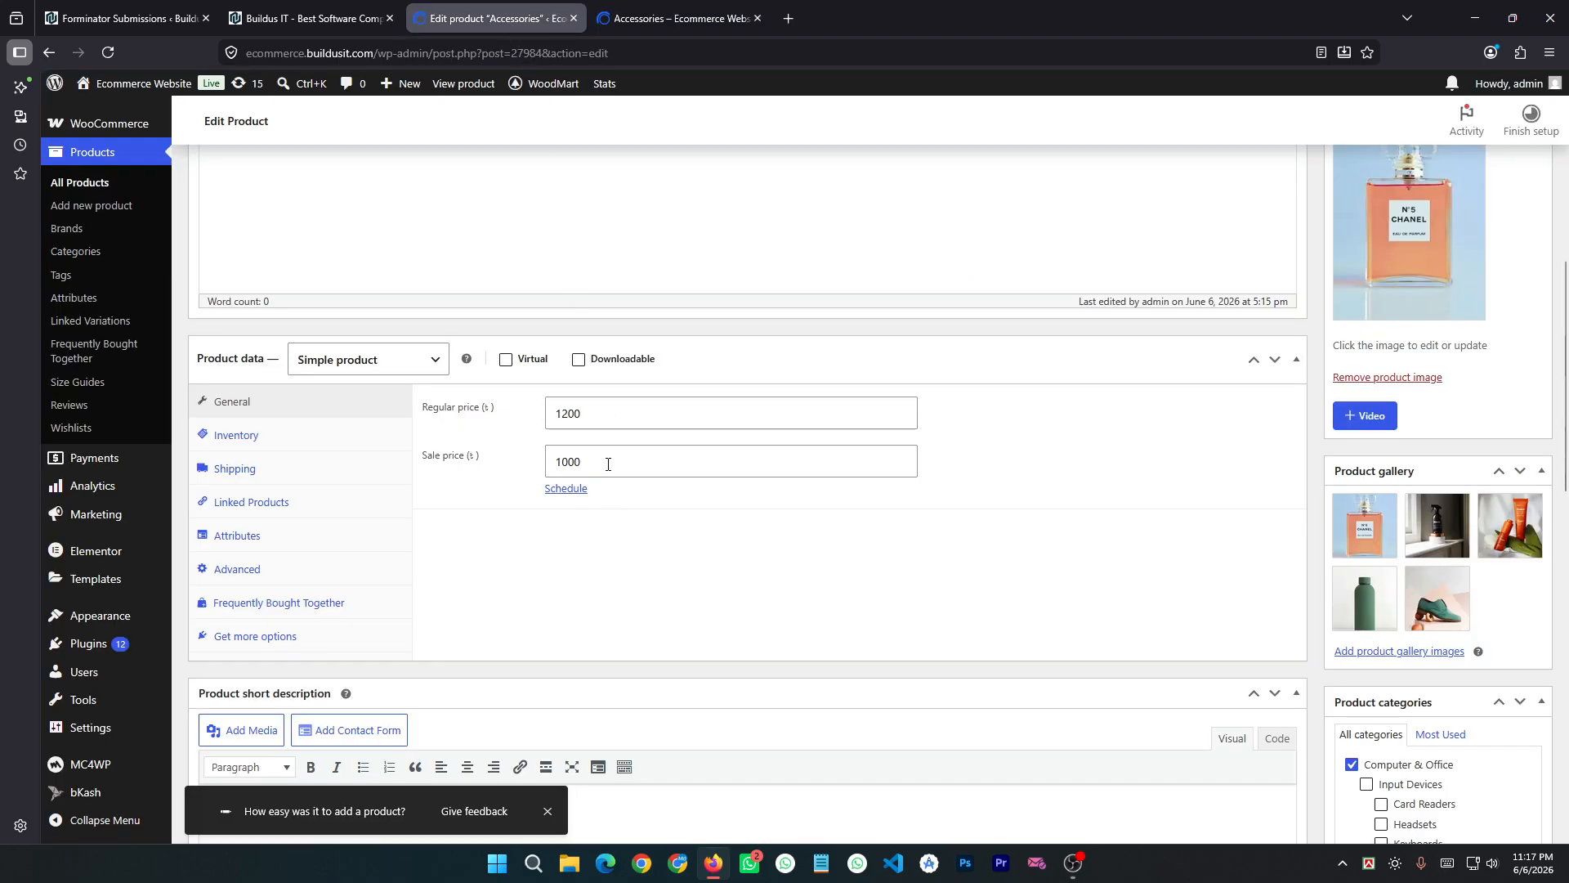
key("ctrl+Tab")
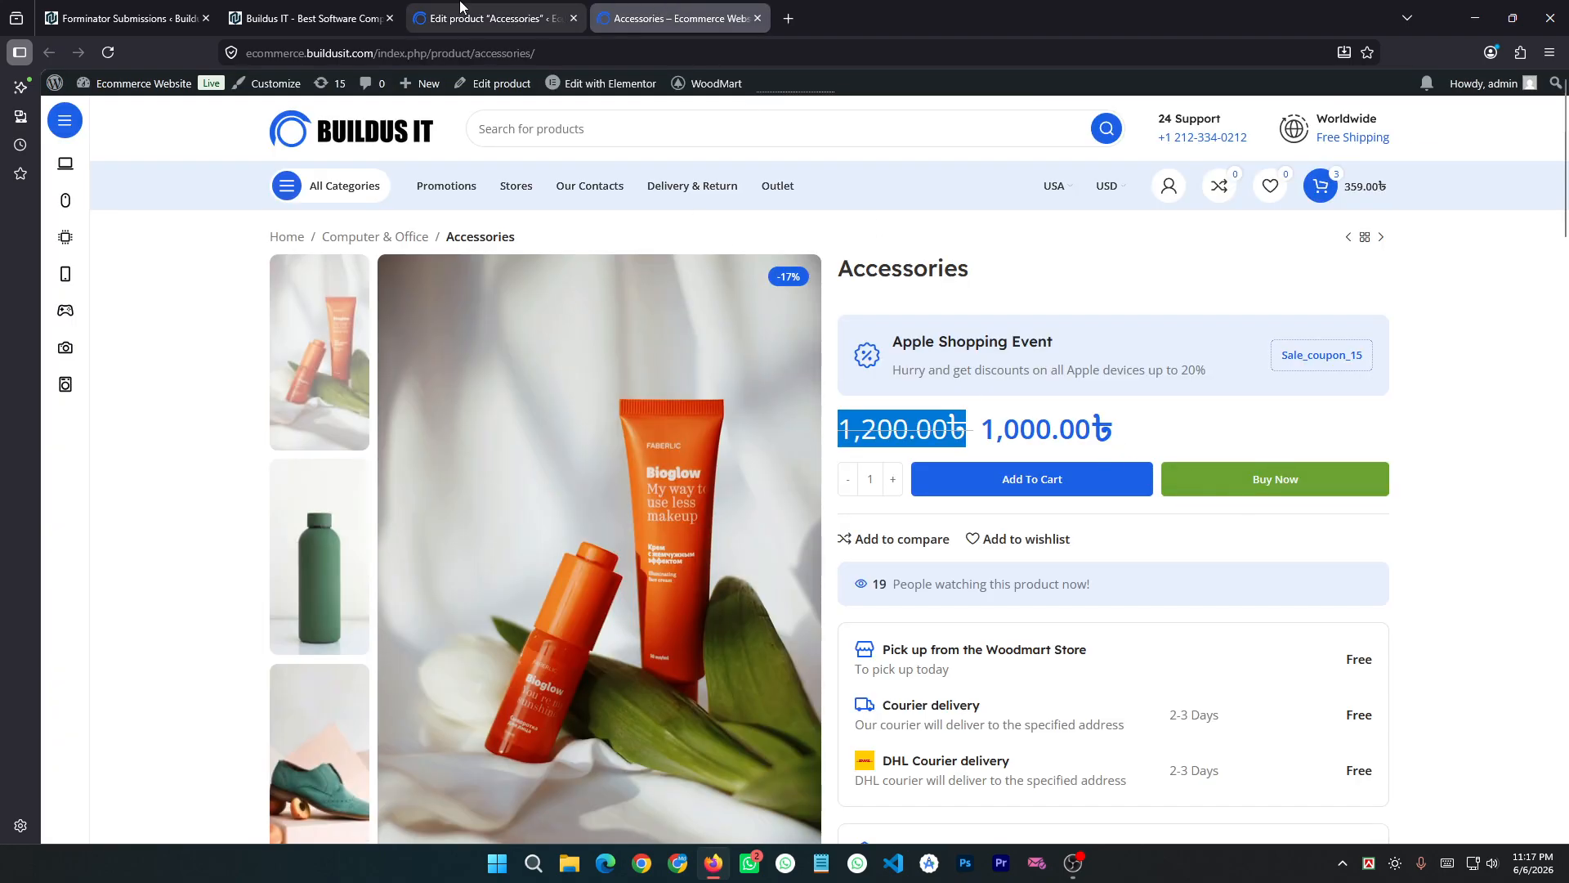
Step: Remove the sale price from the Accessories product and update the product
key("ctrl+shift+Tab")
left_click_drag(599, 466, 508, 465)
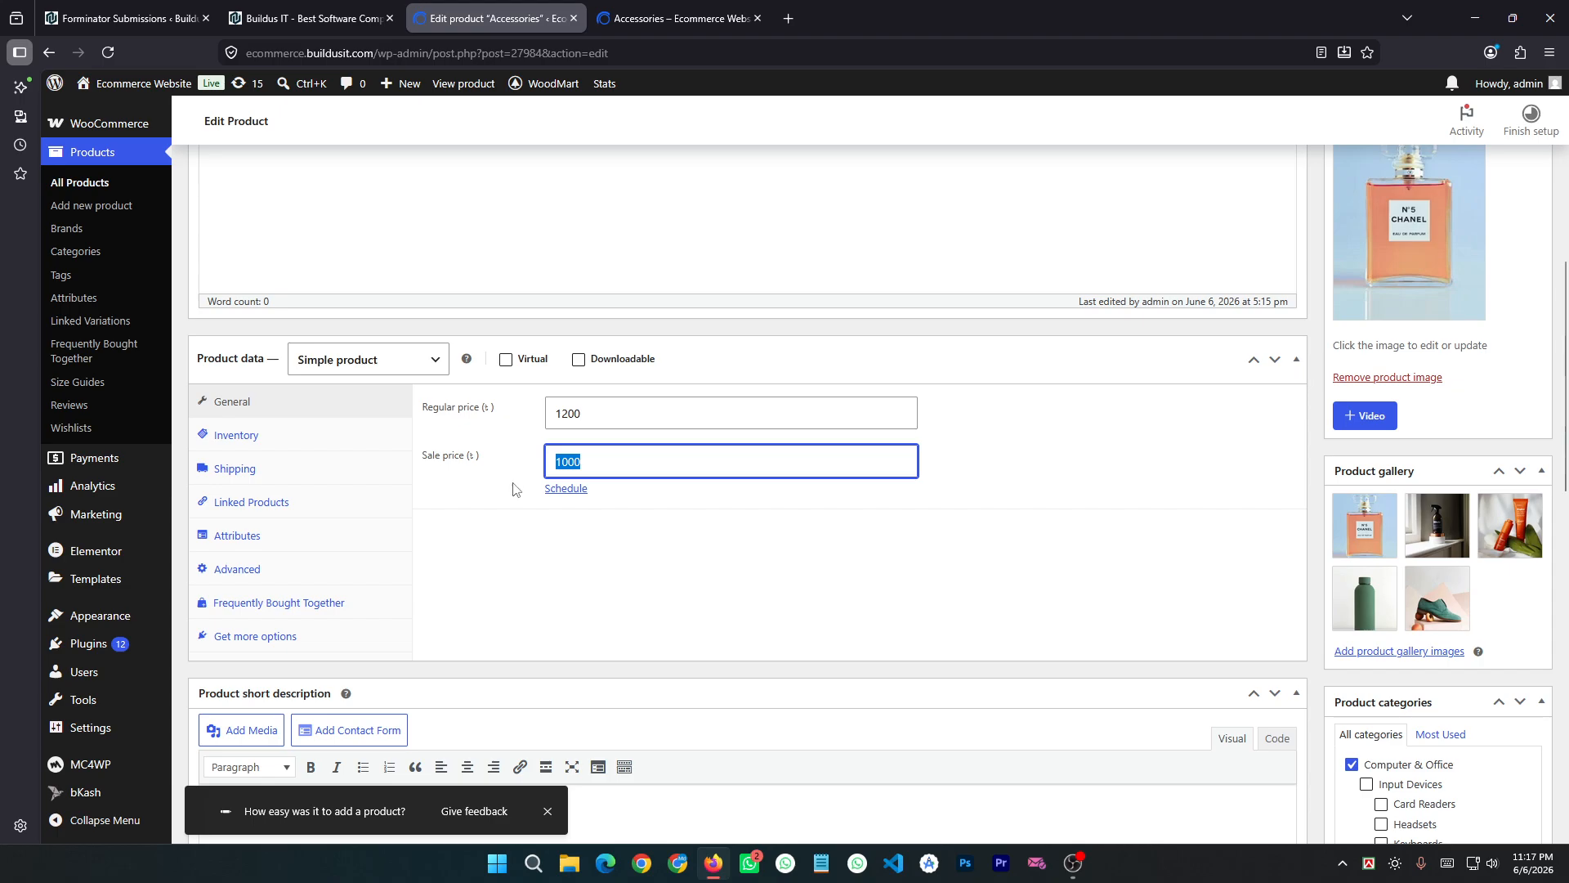
key("BackSpace")
scroll(1153, 596, "up", 7)
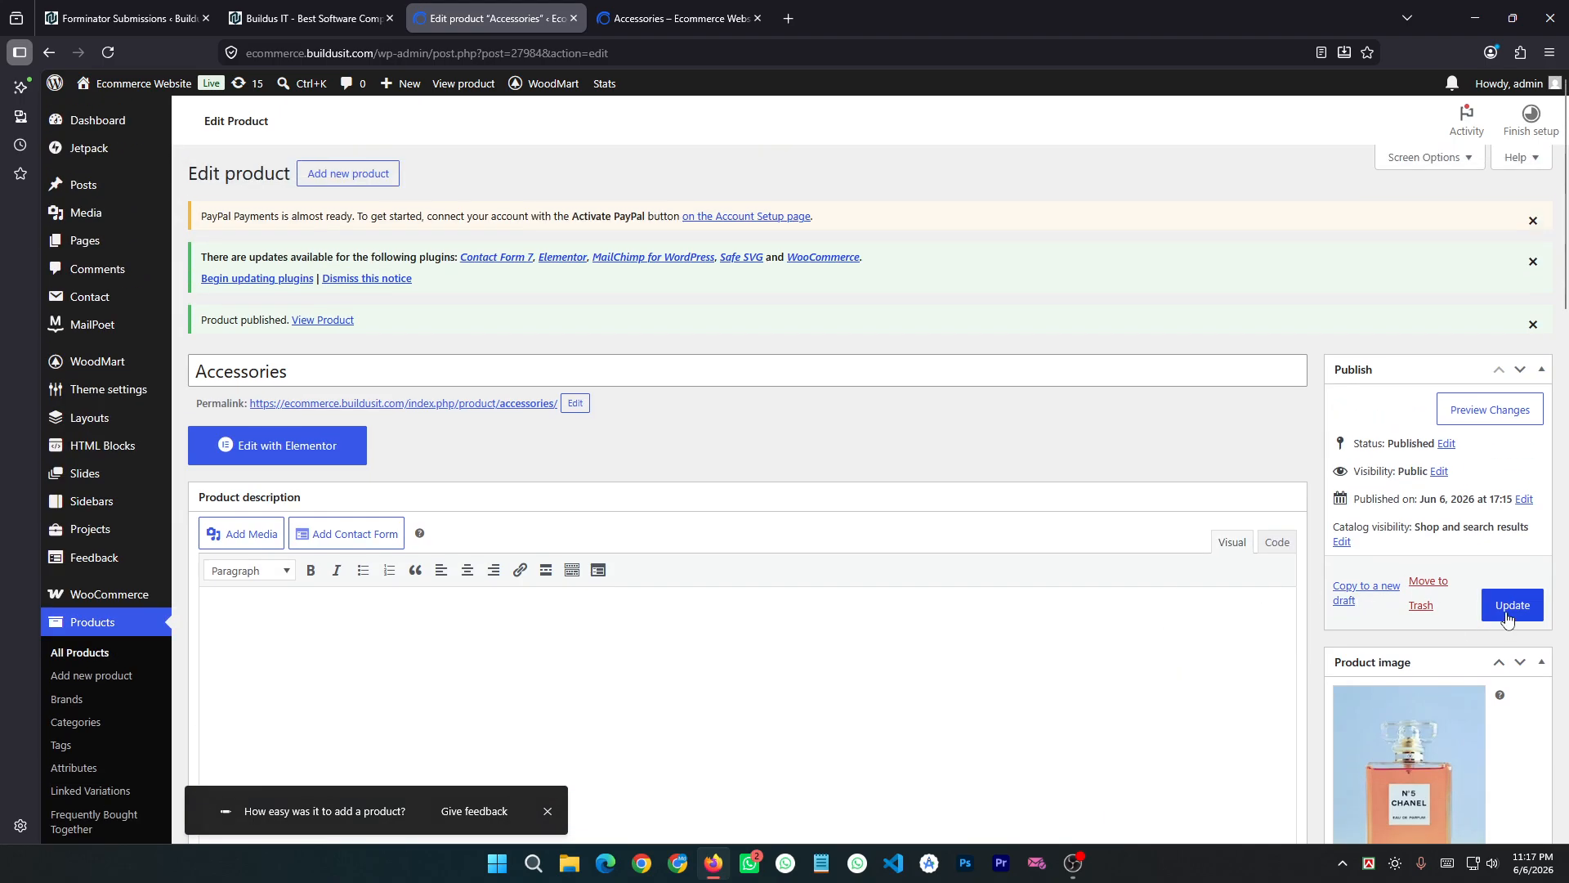
left_click(1508, 619)
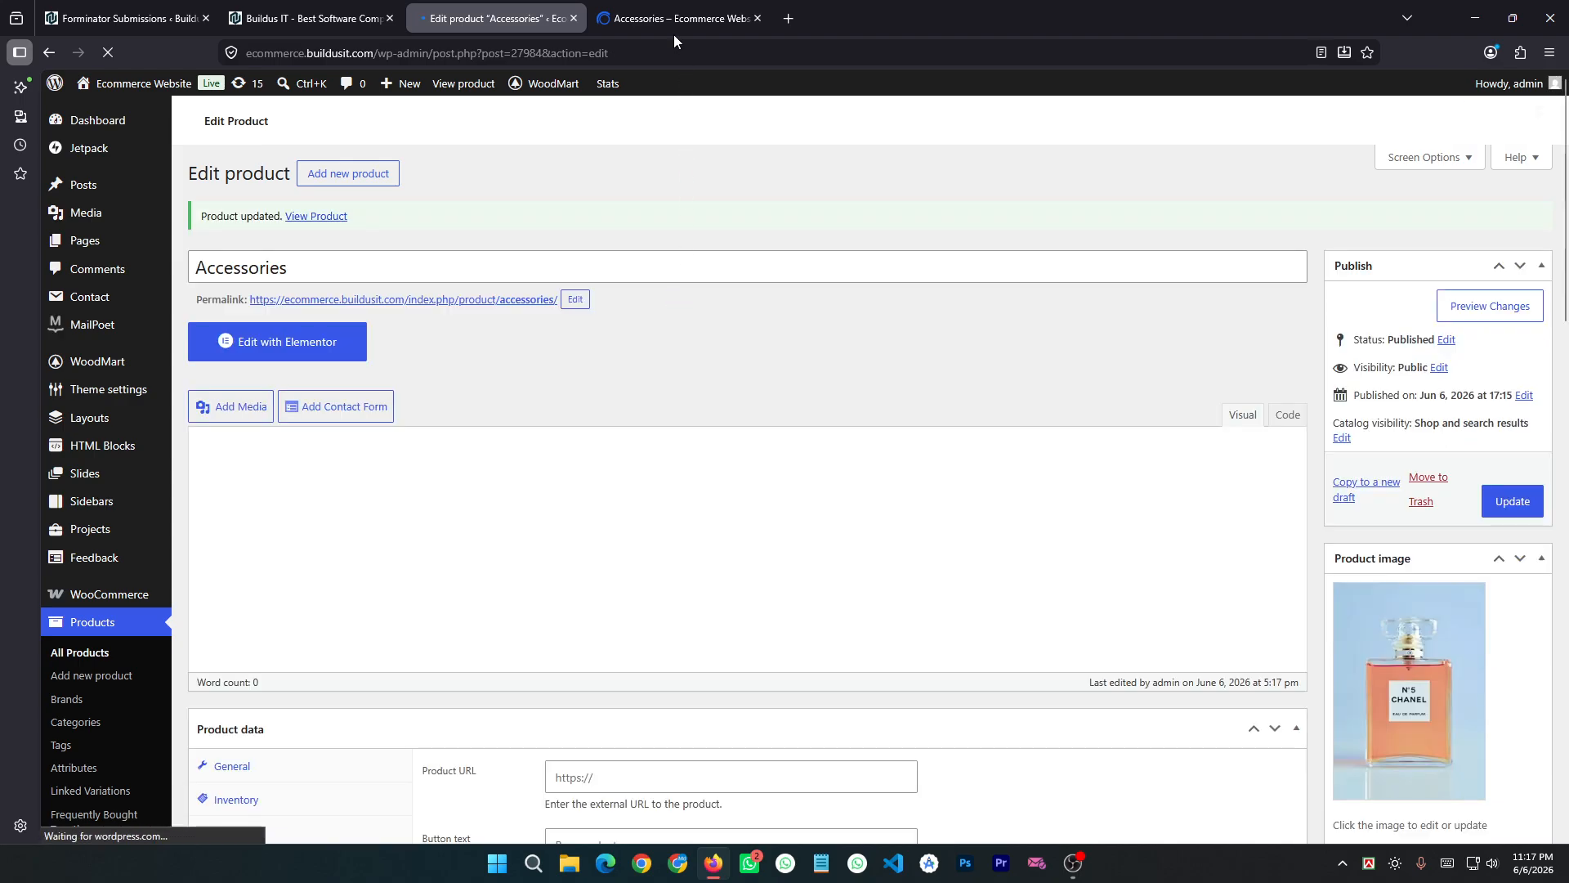
Step: Reload the live Accessories page and check the price it displays
left_click(671, 23)
left_click(108, 51)
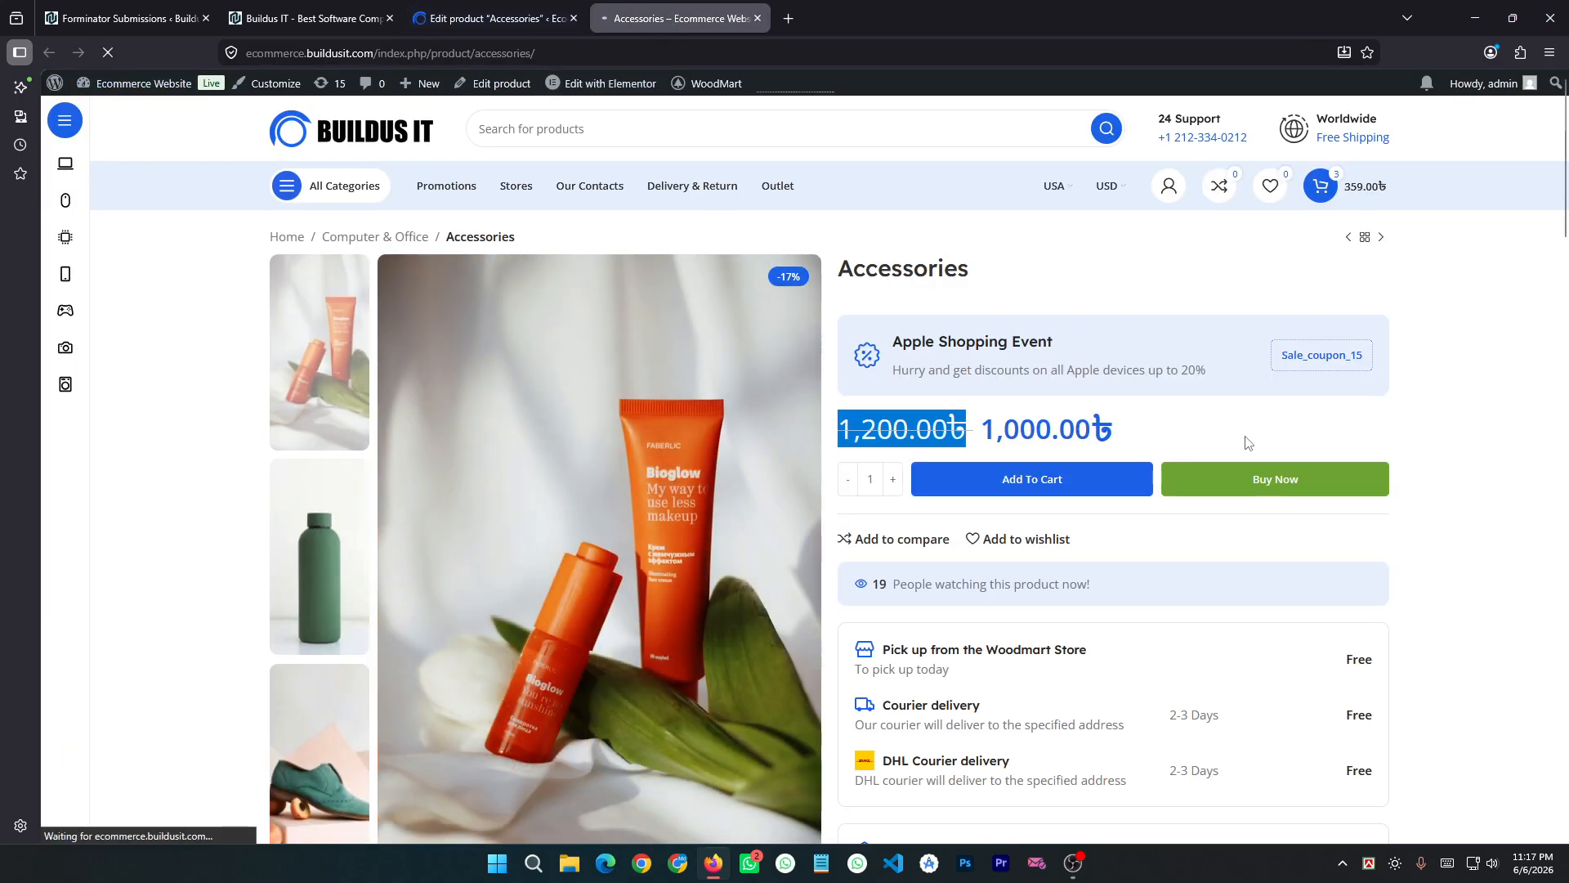
left_click_drag(844, 429, 1065, 437)
left_click(1486, 454)
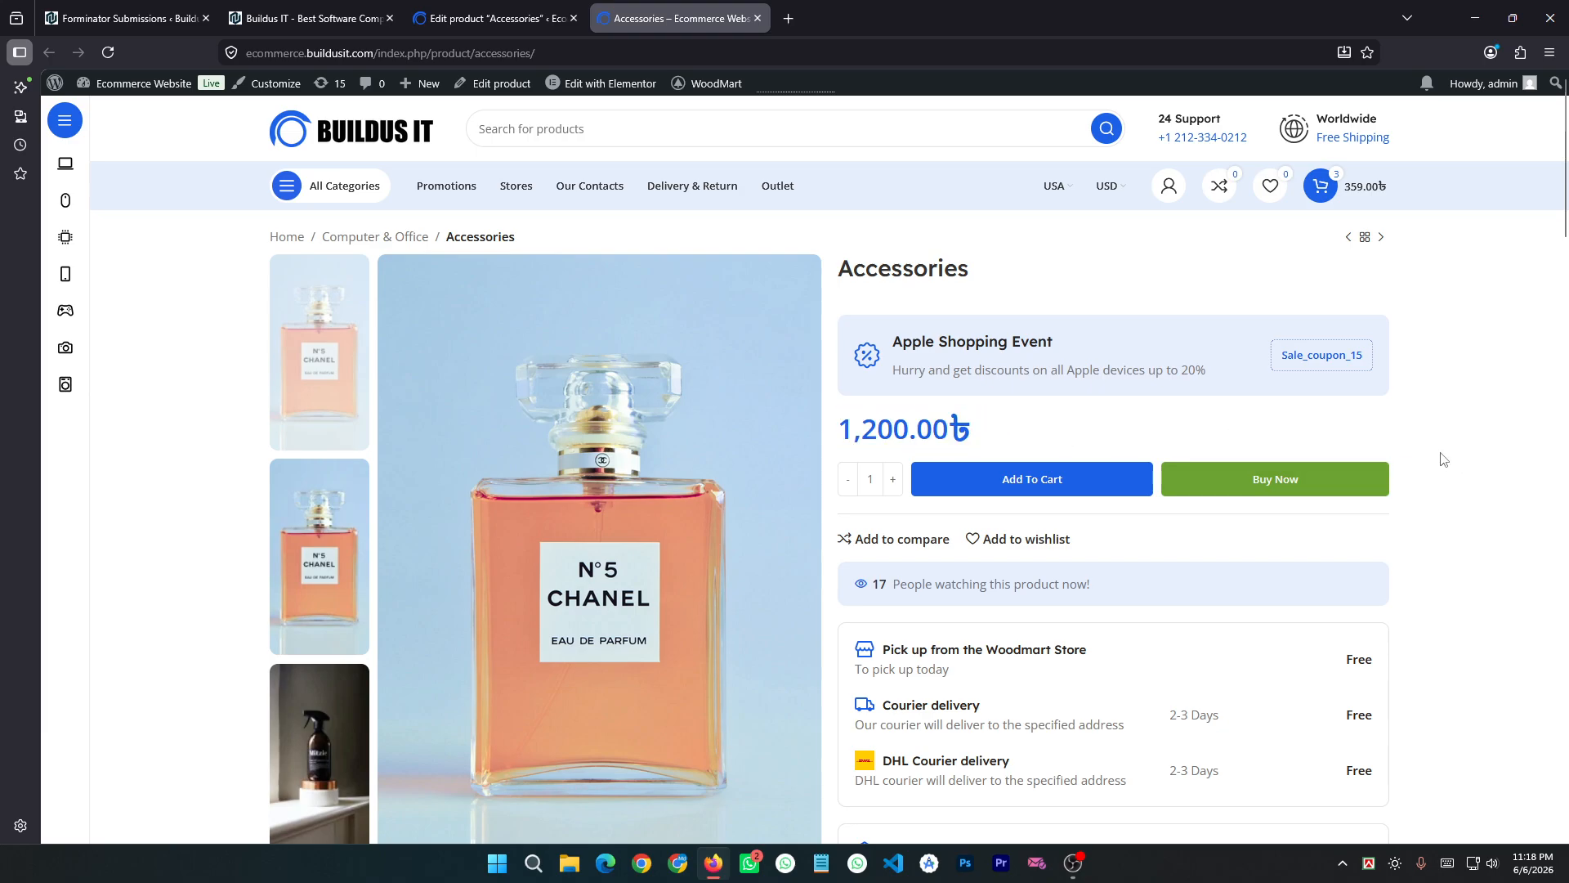
left_click_drag(971, 428, 844, 428)
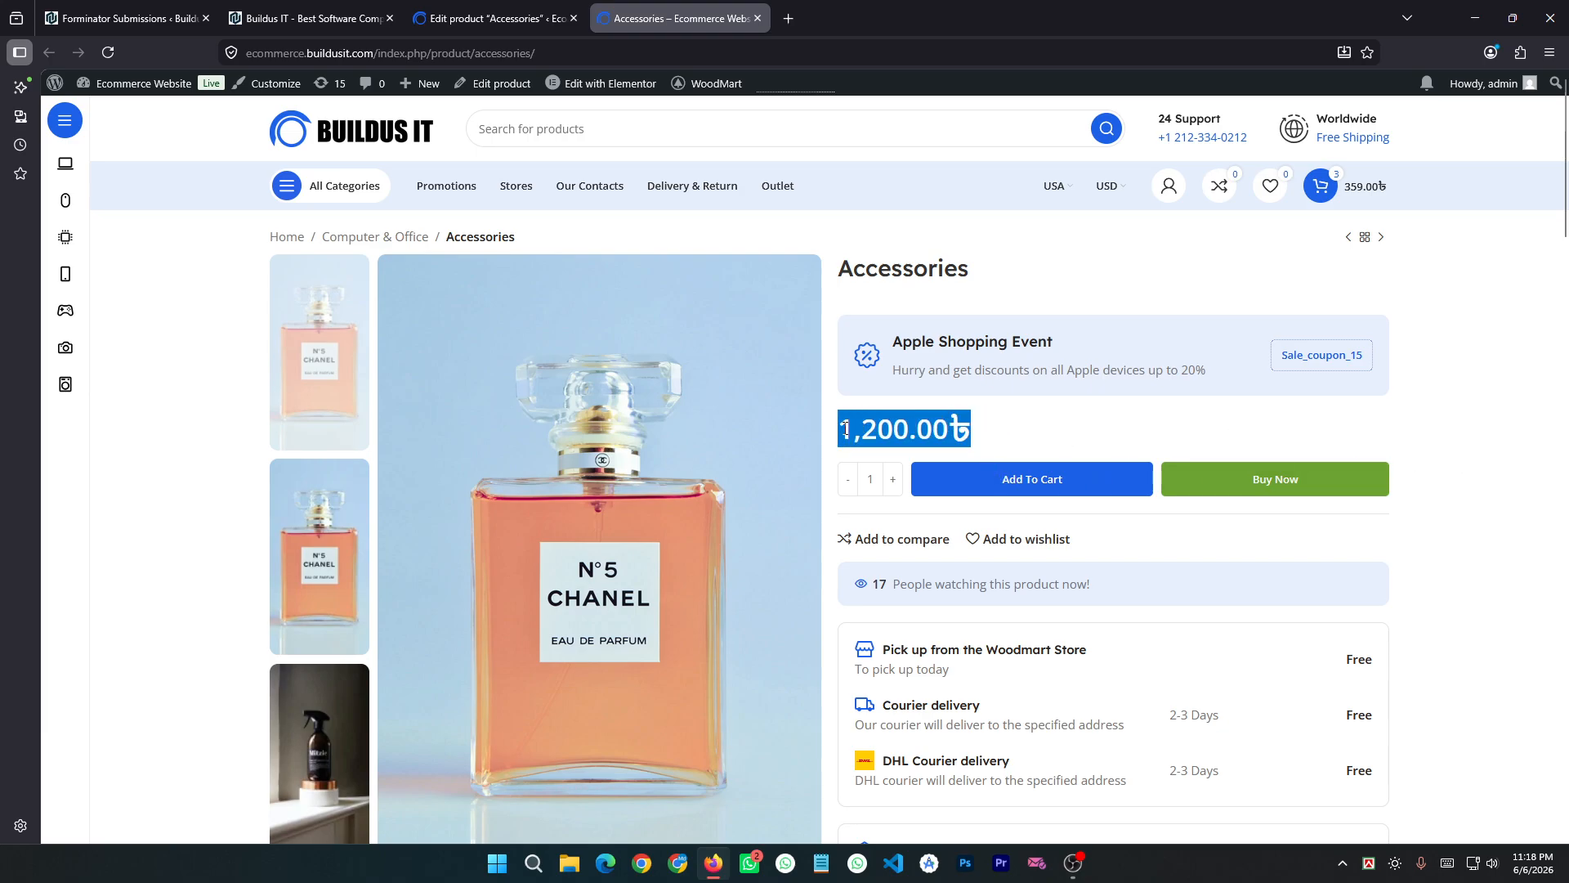
left_click(1032, 429)
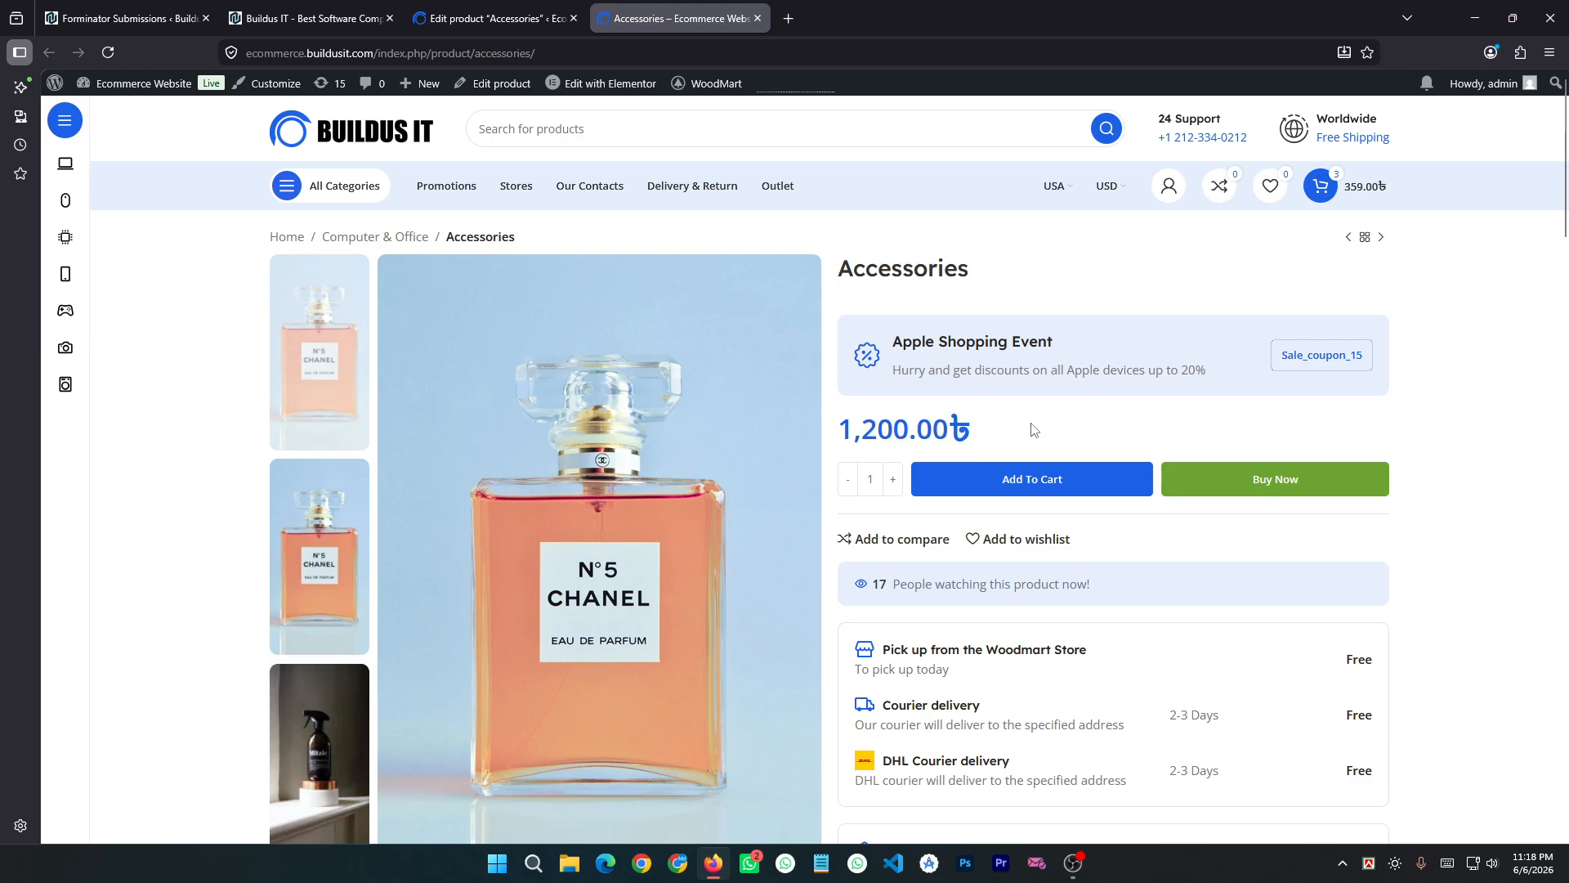